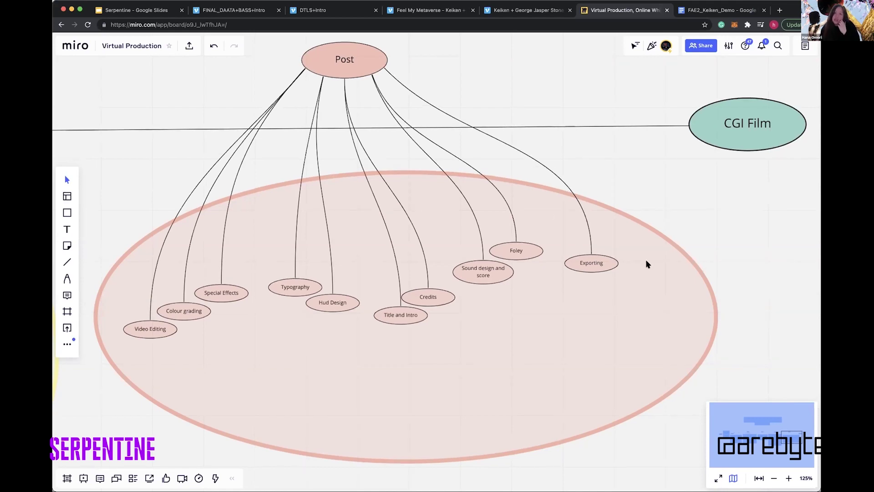
# - Examine the mind map's Post section up to the CGI Film node, in a more zoomed-out overview
pyautogui.scroll(1, 708, 274)
pyautogui.scroll(4, 708, 274)
pyautogui.hscroll(3, 708, 274)
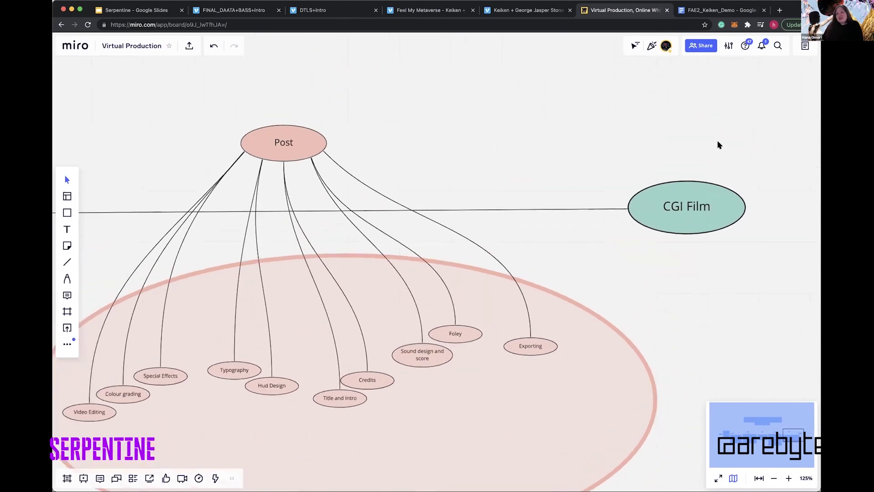
pyautogui.click(773, 477)
pyautogui.click(773, 478)
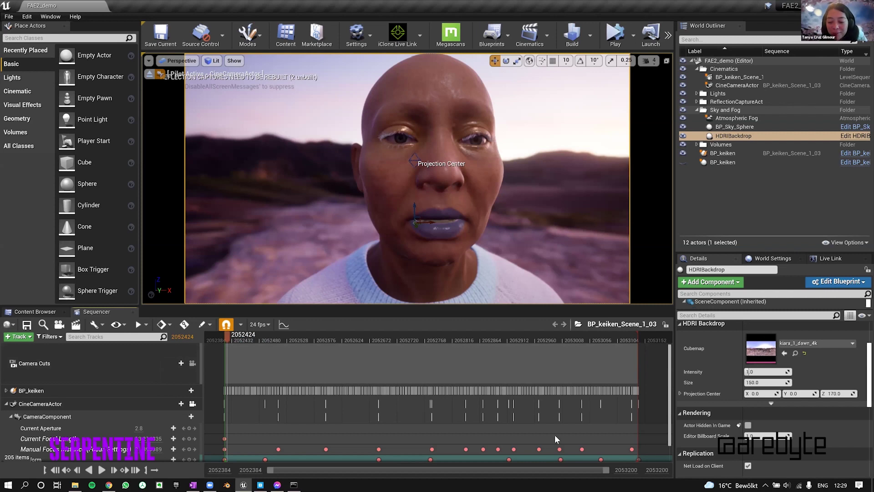
# - Play the BP_keiken_Scene_1_03 sequence from about frame 2052482 and return the playhead to frame 2052429 near its start
pyautogui.moveTo(241, 337); pyautogui.dragTo(260, 337)
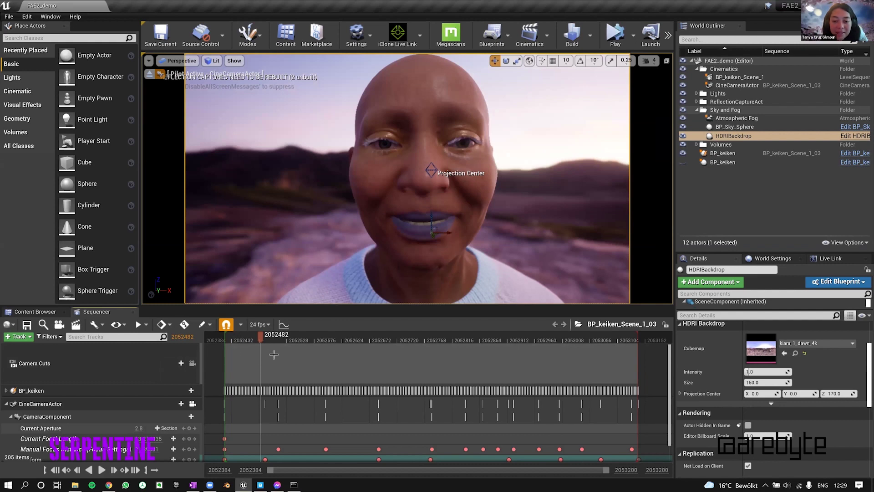
pyautogui.click(299, 353)
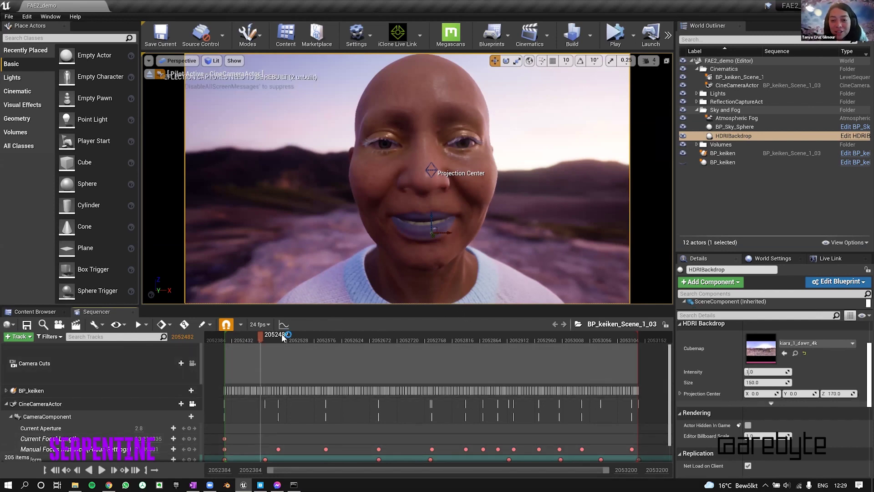
pyautogui.click(101, 471)
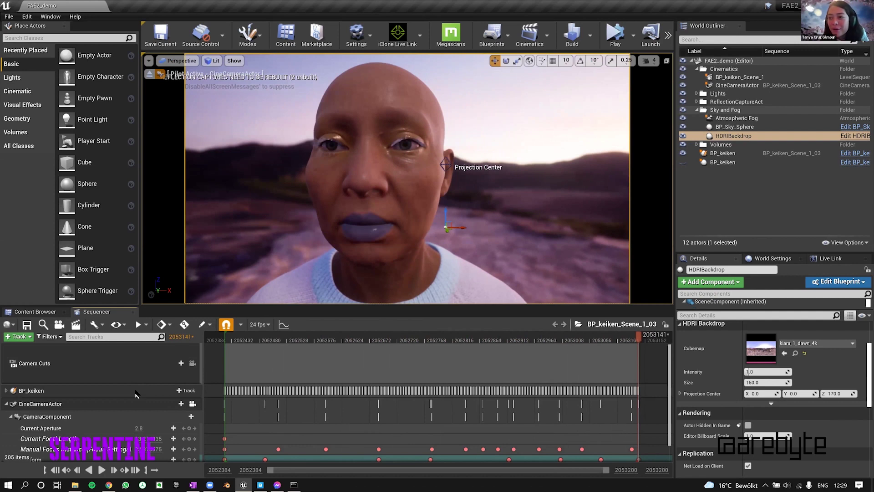
pyautogui.click(231, 340)
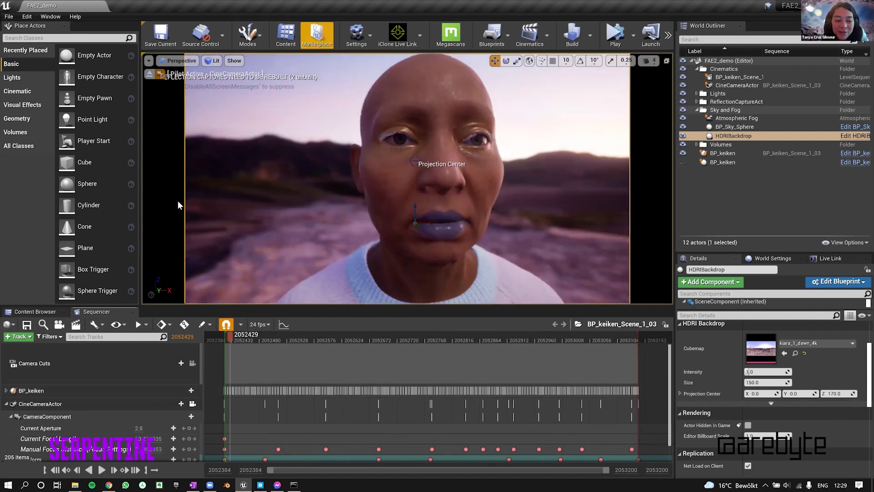
# - Switch to the FAE2_Keiken_Demo document in Google Docs and look over its opening setup list
pyautogui.click(110, 485)
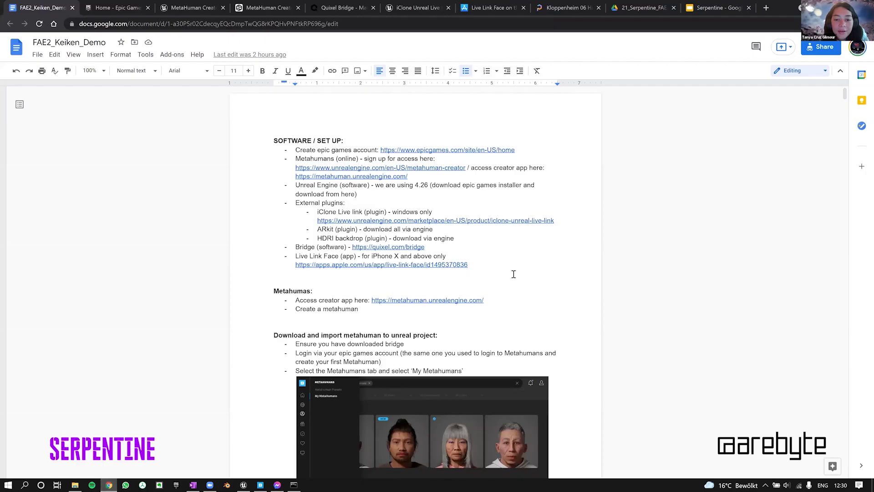
pyautogui.scroll(-3, 504, 288)
pyautogui.scroll(3, 504, 288)
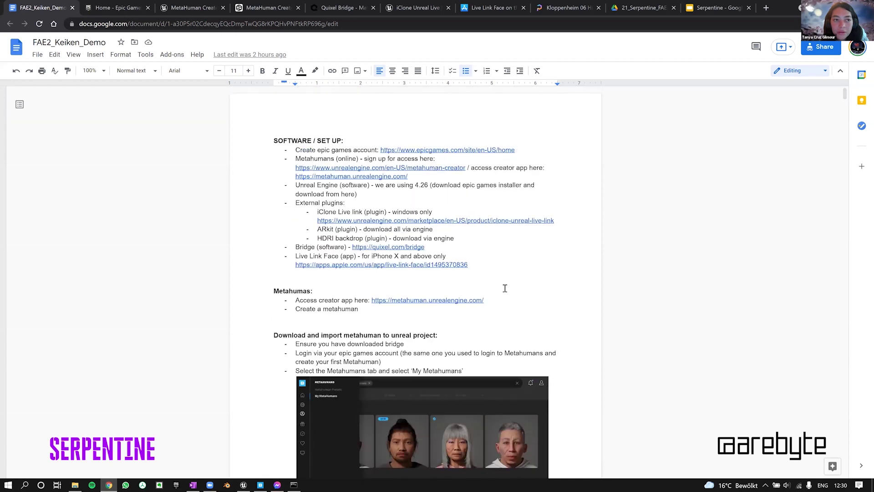
# - Open the Project folder inside 21_Serpentine_FAE2_Training Session in Google Drive and copy its web address
pyautogui.click(654, 11)
pyautogui.doubleClick(385, 119)
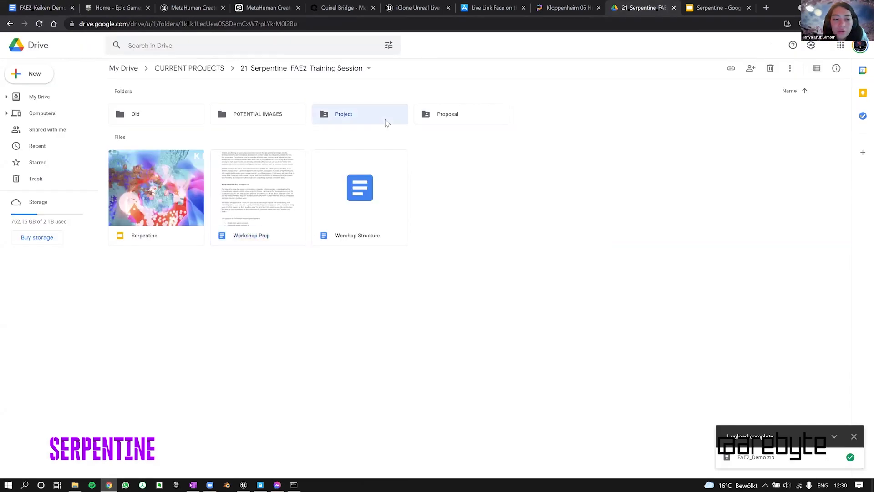
pyautogui.click(268, 26)
pyautogui.rightClick(269, 28)
pyautogui.click(290, 89)
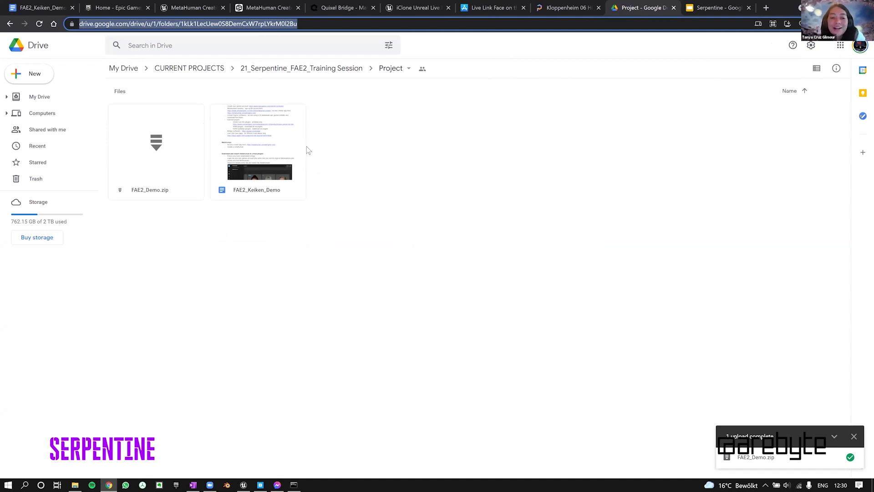
# - Return to the FAE2_Keiken_Demo document and review the Epic Games account and Metahumans entries under SOFTWARE / SET UP
pyautogui.click(51, 11)
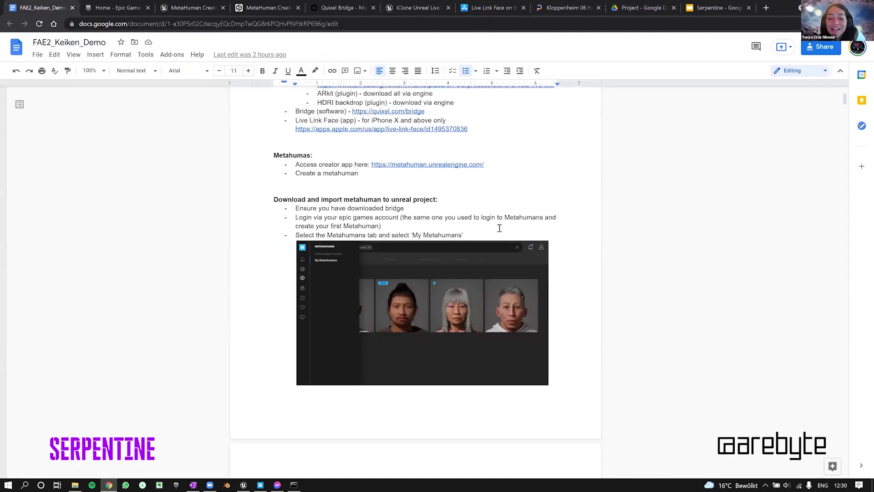
pyautogui.scroll(3, 549, 203)
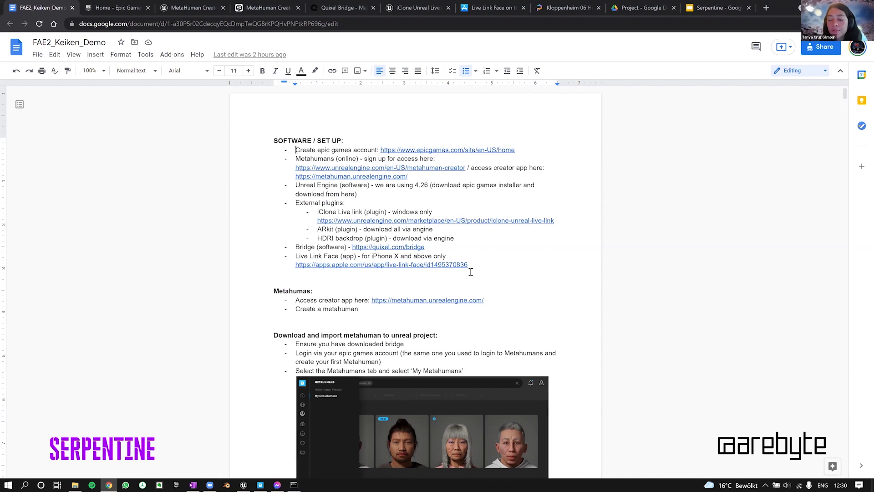
pyautogui.click(431, 278)
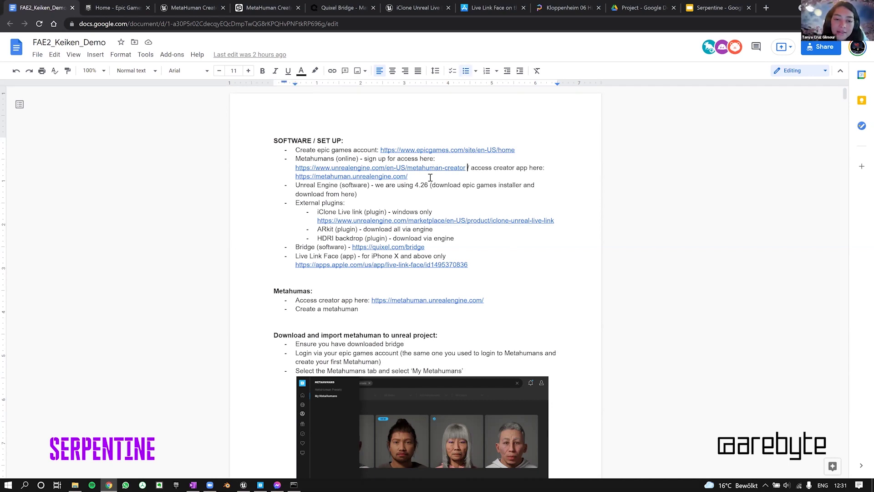
pyautogui.click(409, 177)
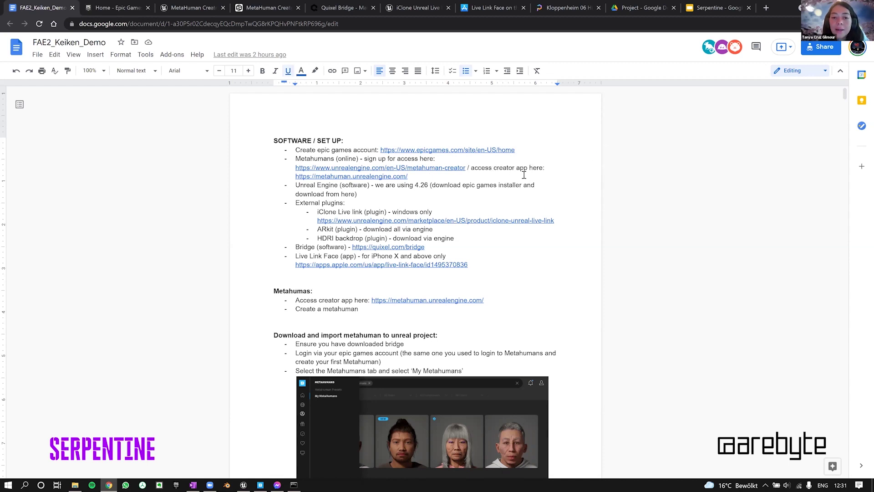
# - Look over the Epic Games home page and the MetaHuman Creator page down to its early-access and app-launch options
pyautogui.click(91, 9)
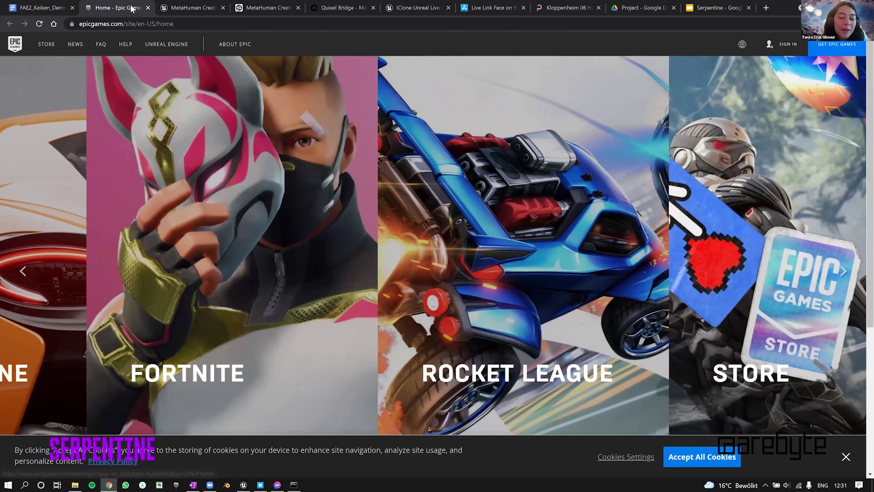
pyautogui.click(183, 8)
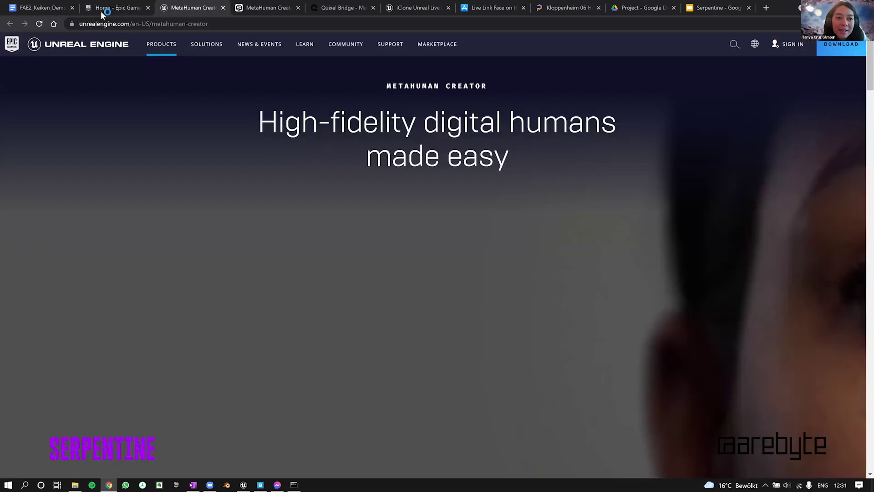
pyautogui.hotkey('ctrl', '1')
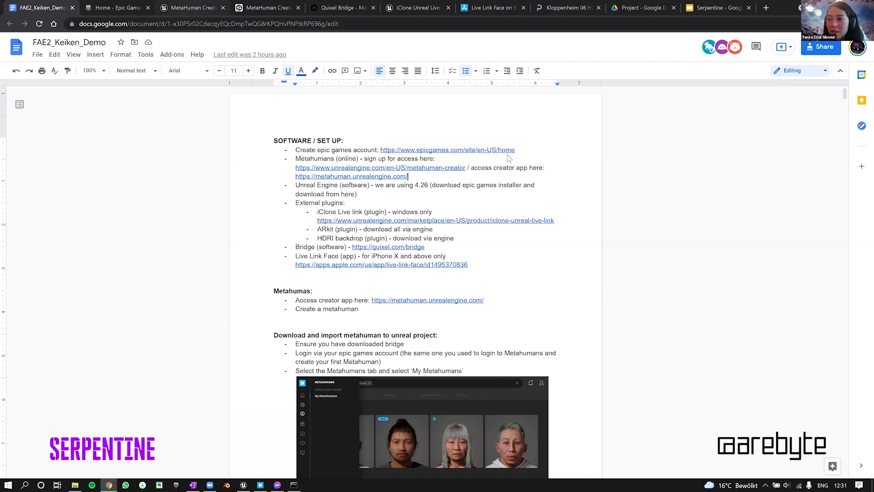
pyautogui.hotkey('ctrl', '3')
pyautogui.scroll(5, 507, 155)
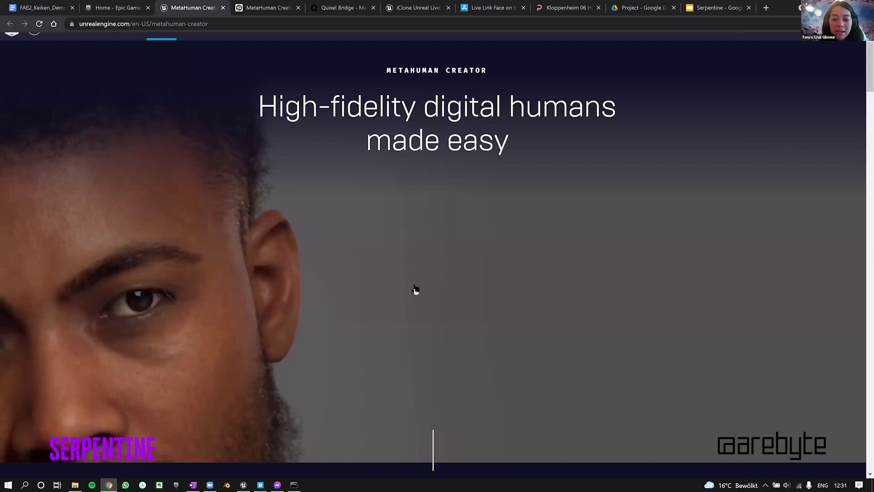
pyautogui.scroll(-5, 414, 291)
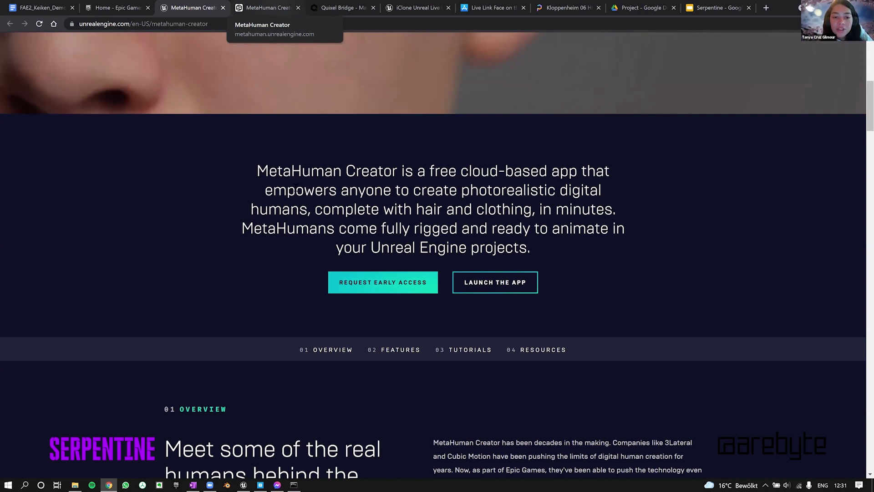
# - Review the Unreal Engine, Bridge and Live Link Face entries in the FAE2_Keiken_Demo document, highlighting the Bridge line with its link
pyautogui.hotkey('ctrl', '1')
pyautogui.click(367, 197)
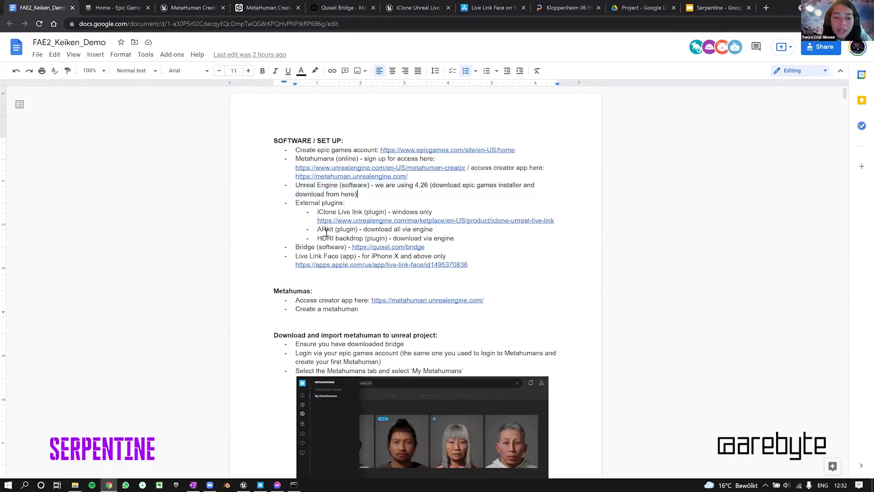
pyautogui.moveTo(349, 250); pyautogui.dragTo(295, 248)
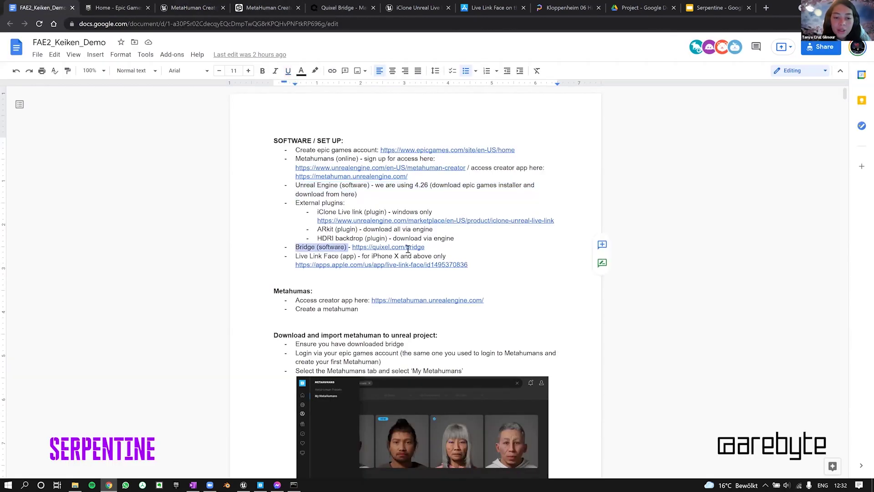
pyautogui.keyDown('shift'); pyautogui.click(437, 248); pyautogui.keyUp('shift')
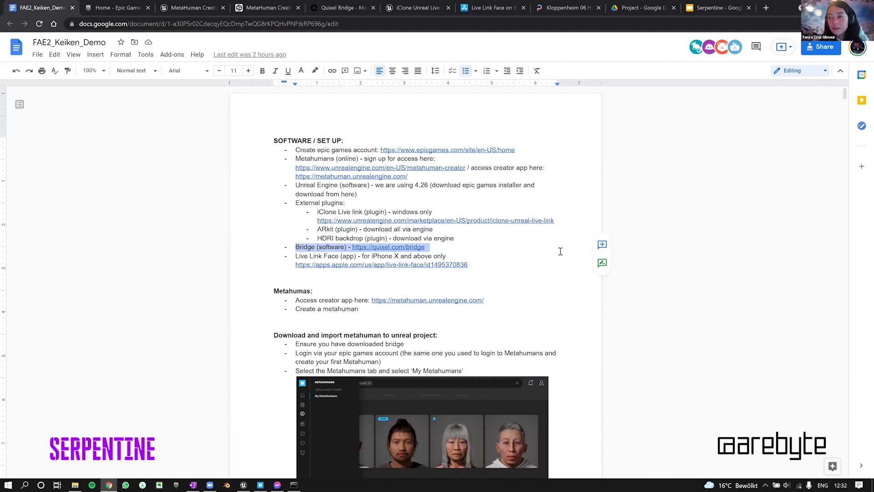
pyautogui.click(456, 256)
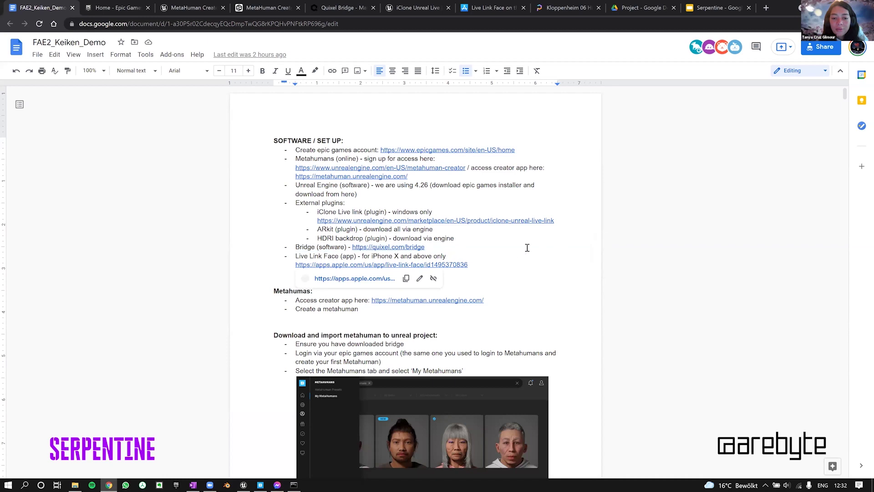
# - Highlight the External plugins list in the document, and the words "HDRI backdrop" within it
pyautogui.moveTo(295, 203); pyautogui.dragTo(460, 239)
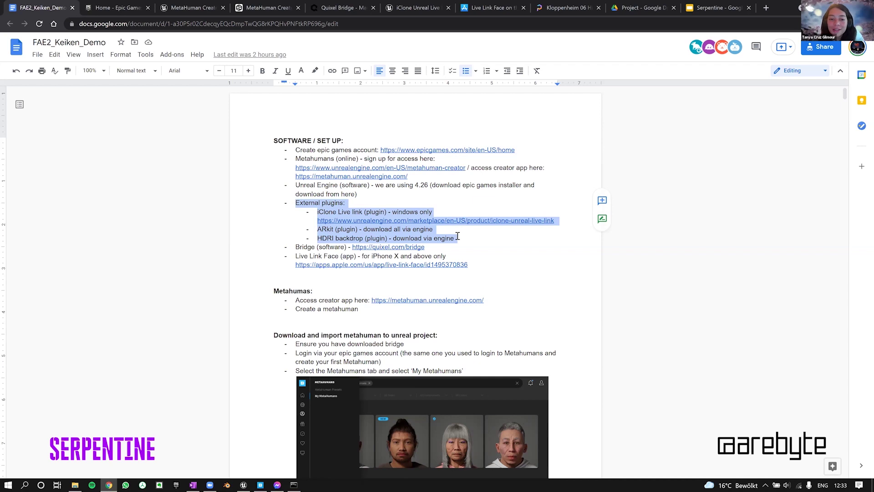
pyautogui.click(454, 232)
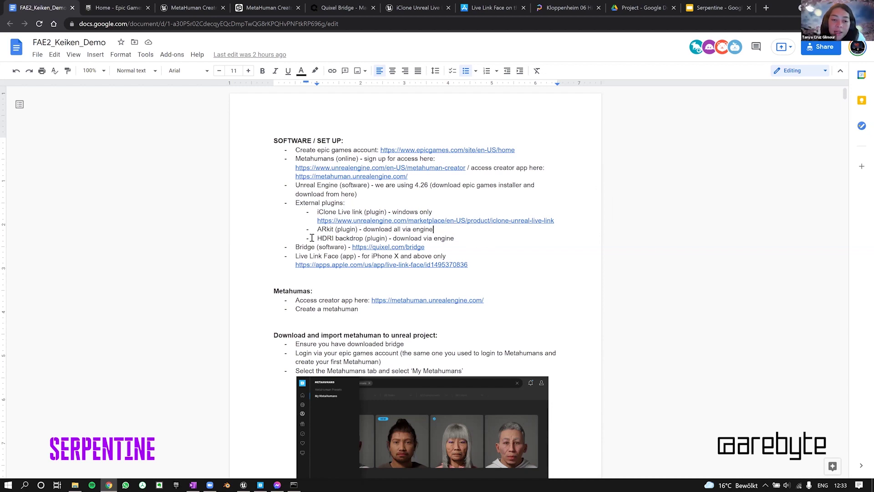
pyautogui.moveTo(317, 237); pyautogui.dragTo(363, 240)
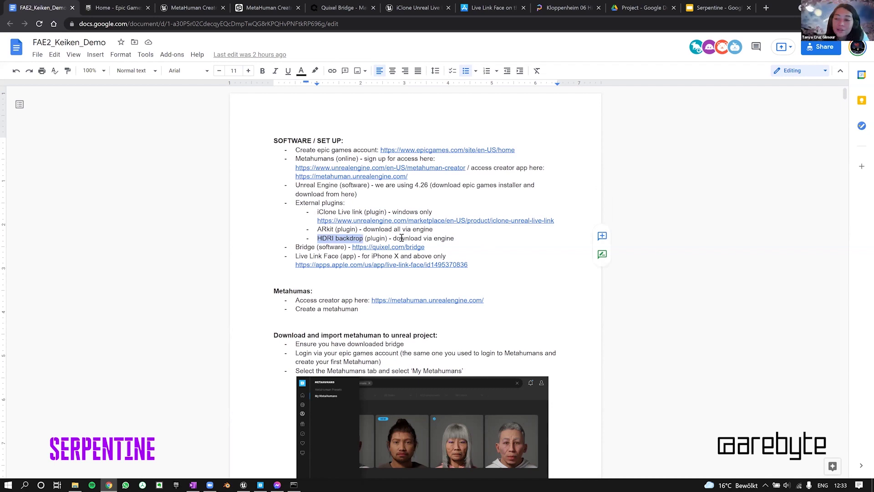
# - Examine the HDRI backdrop around the character in Unreal Engine, and return to the Live Link Face entry in the document
pyautogui.click(245, 484)
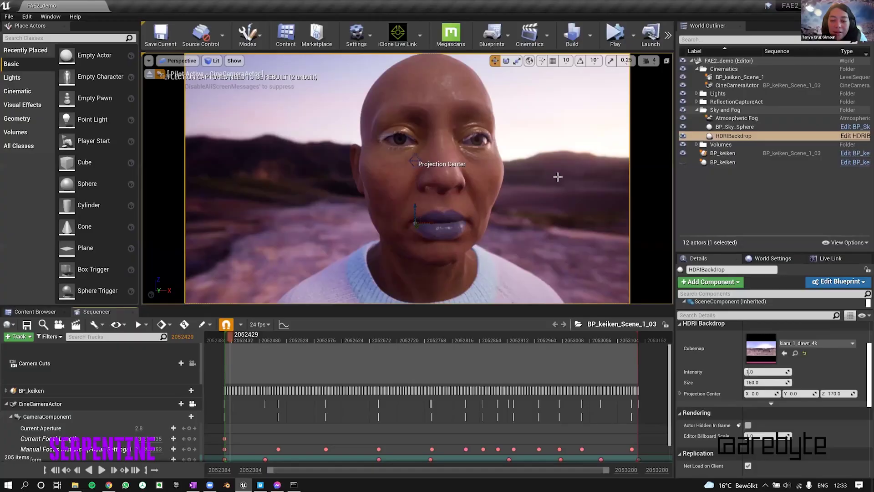
pyautogui.moveTo(557, 177); pyautogui.dragTo(456, 174, button='right')
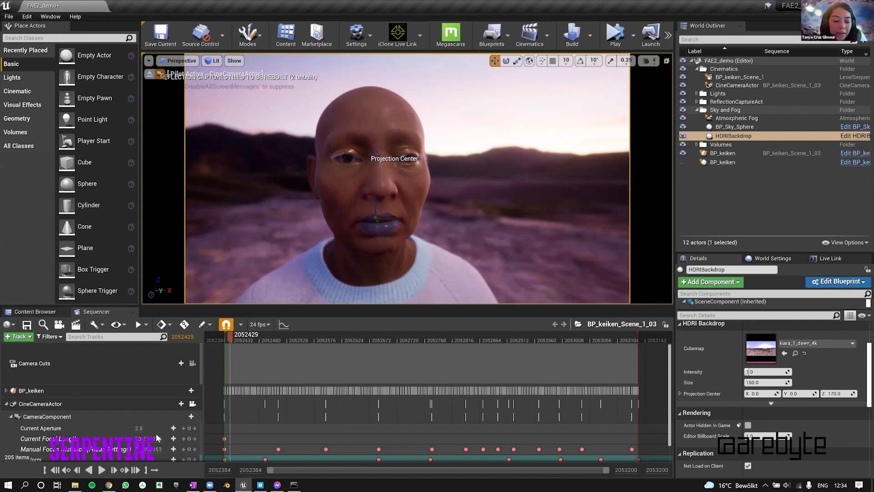
pyautogui.click(109, 484)
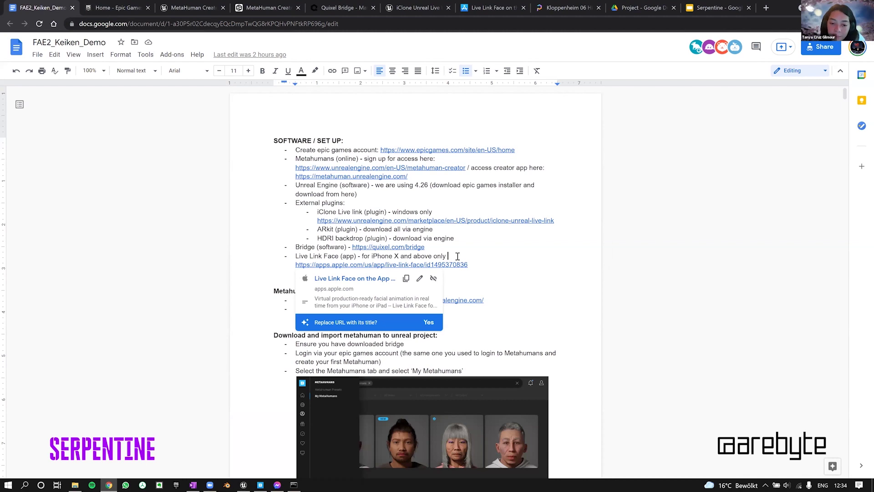
pyautogui.click(490, 265)
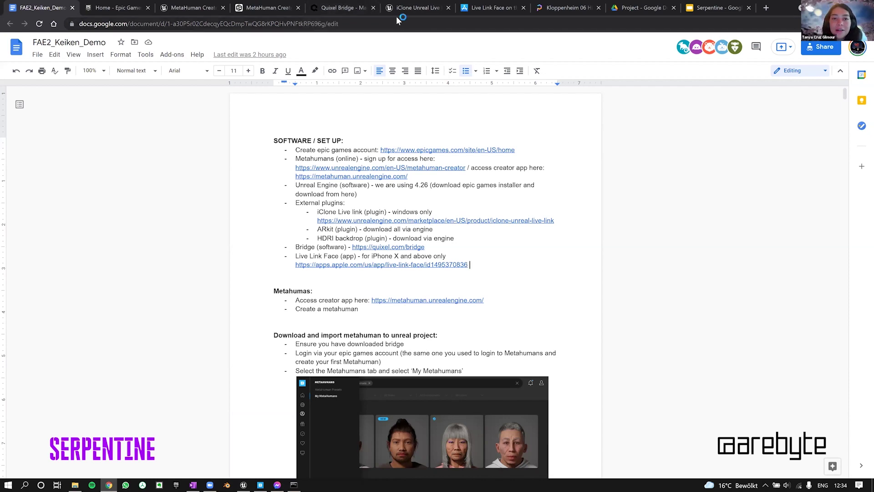
# - Reload the MetaHuman Creator app at metahuman.unrealengine.com and hide the Epic Games Launcher window covering it
pyautogui.click(272, 7)
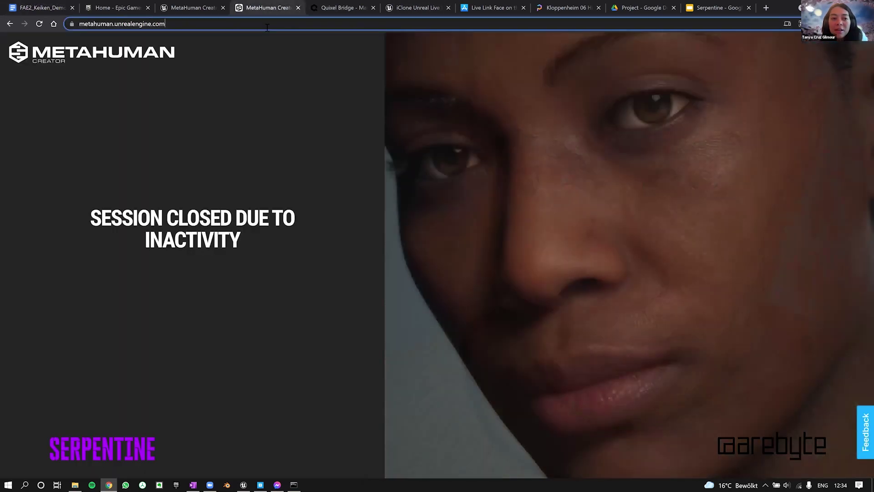
pyautogui.click(267, 28)
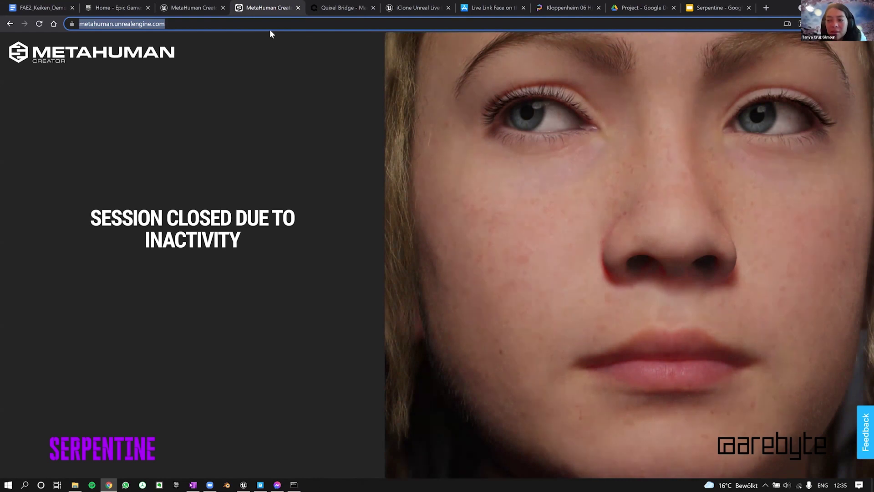
pyautogui.press('Return')
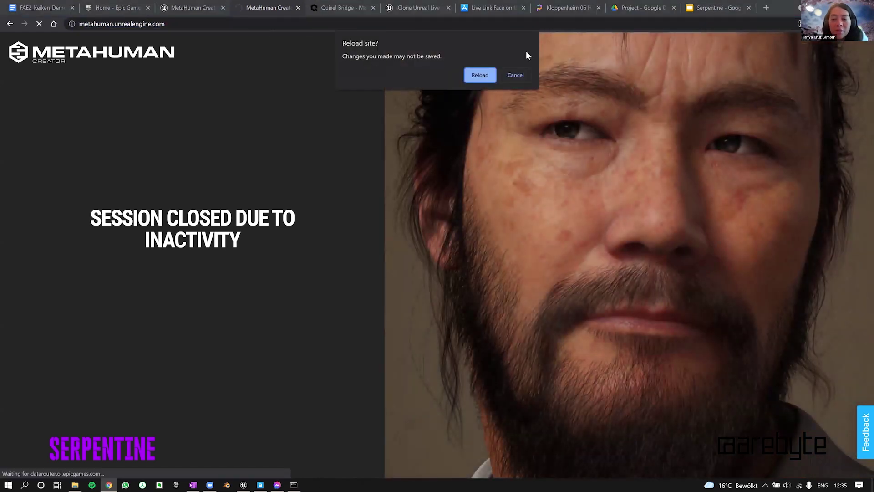
pyautogui.press('Return')
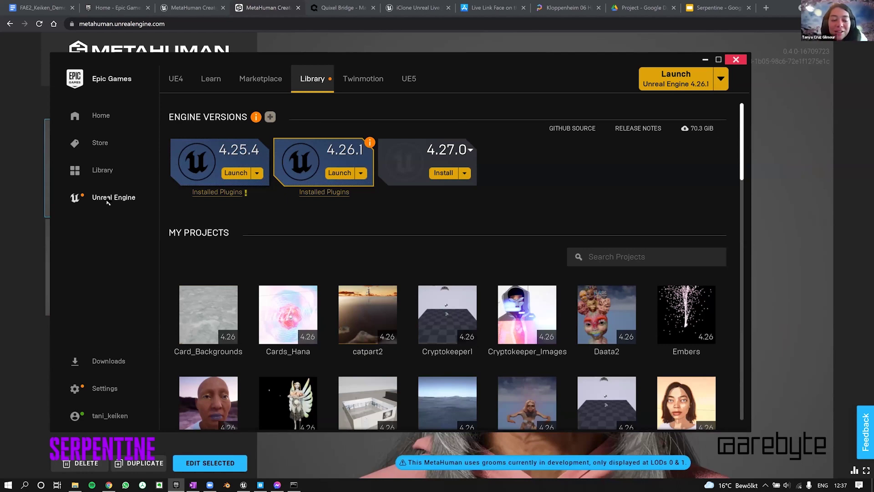
pyautogui.click(176, 485)
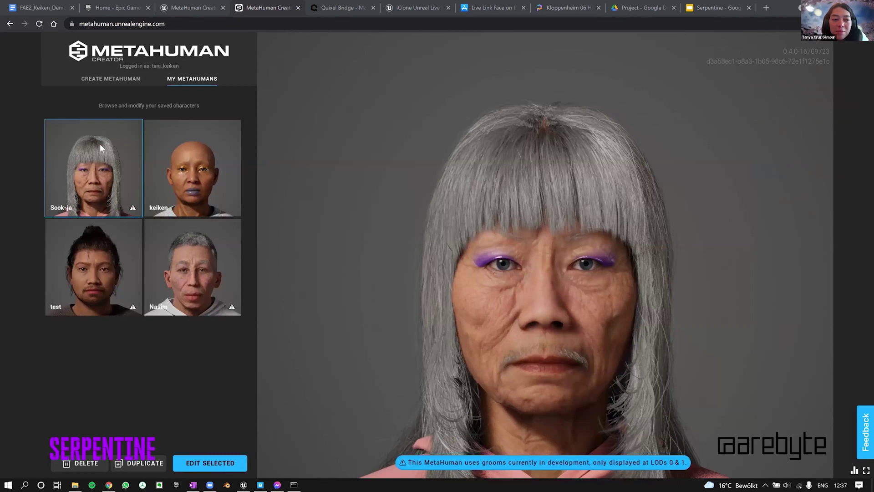
# - Browse the starting-point characters offered for creating a new MetaHuman, from Natalia up to Ada and back down the list
pyautogui.click(179, 81)
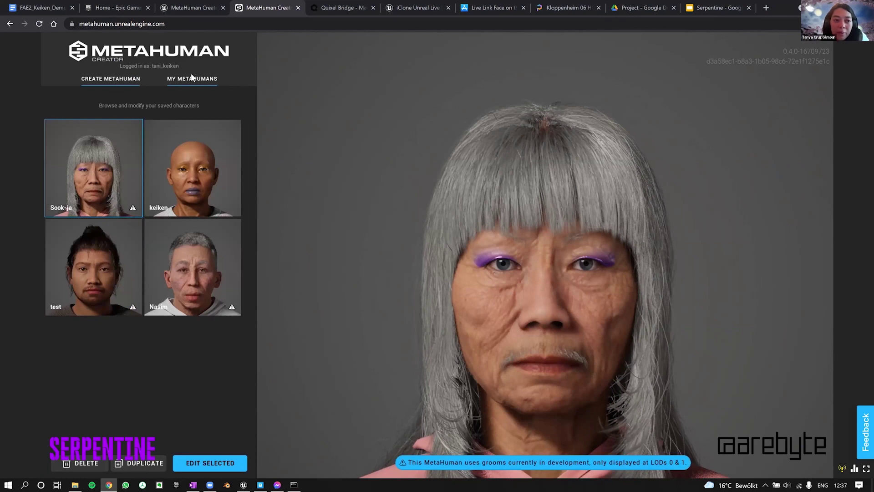
pyautogui.click(109, 82)
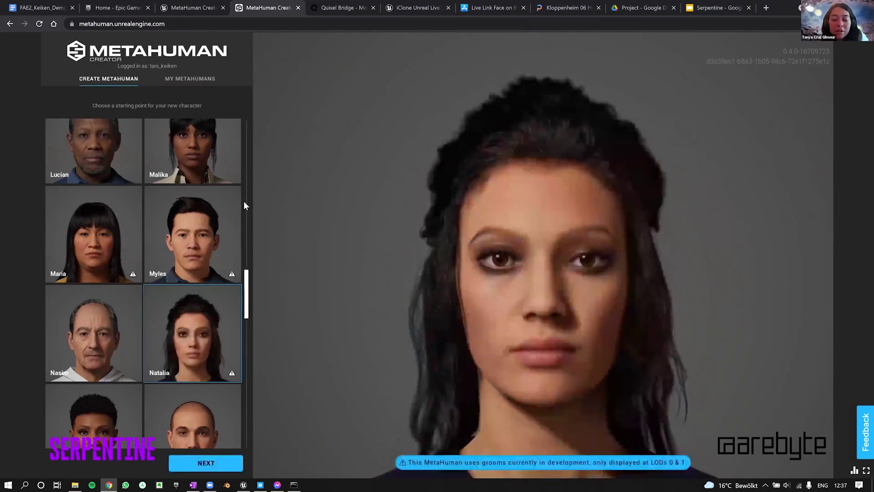
pyautogui.scroll(5, 244, 205)
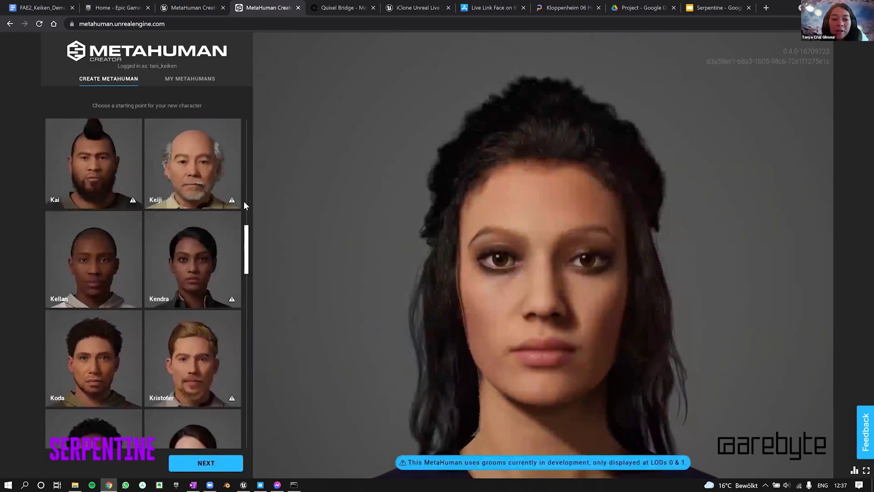
pyautogui.scroll(5, 244, 205)
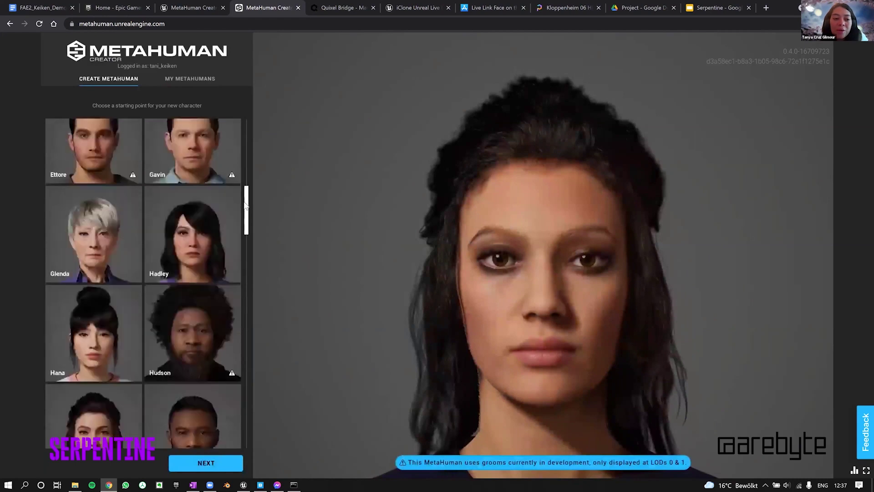
pyautogui.scroll(5, 246, 205)
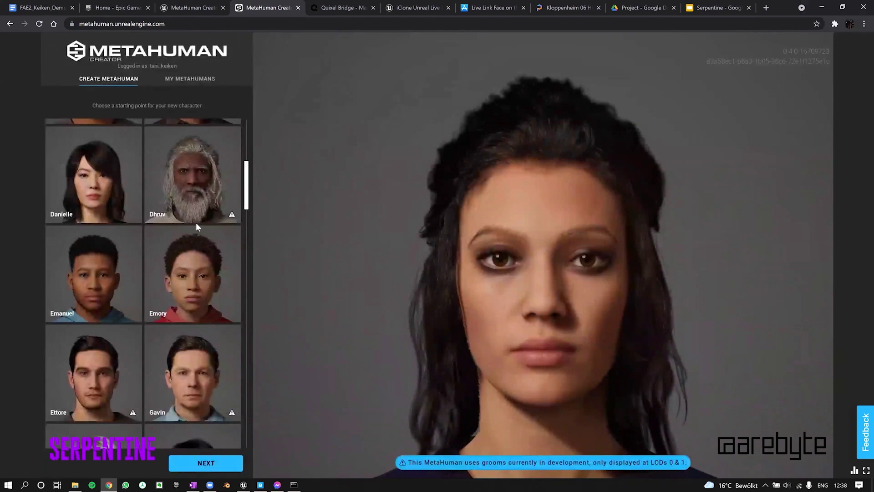
pyautogui.scroll(1, 229, 239)
pyautogui.scroll(4, 223, 204)
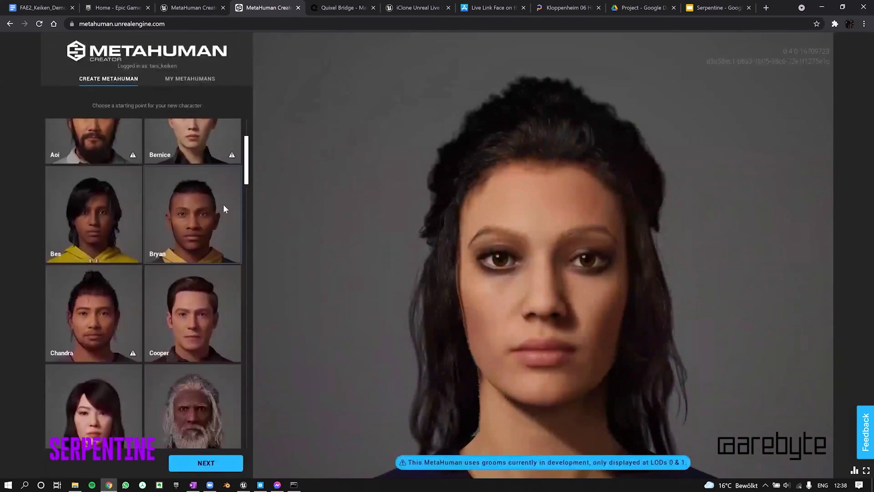
pyautogui.scroll(3, 253, 208)
pyautogui.scroll(1, 244, 209)
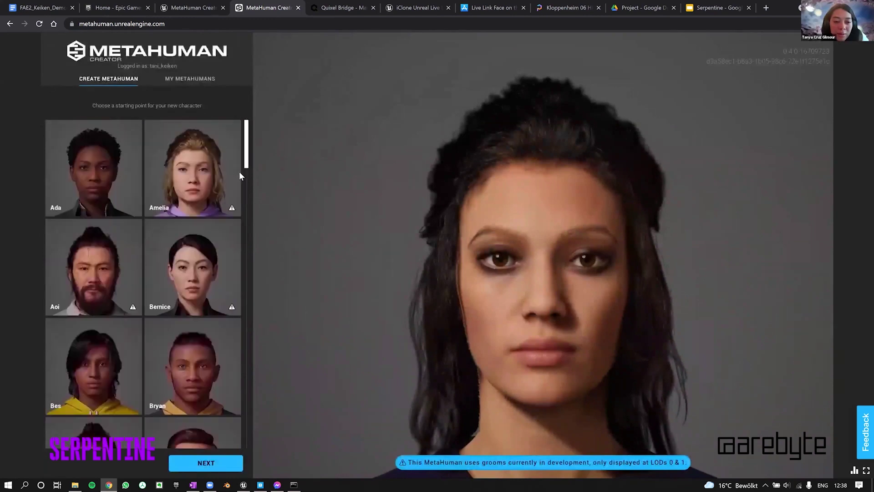
pyautogui.scroll(-10, 244, 209)
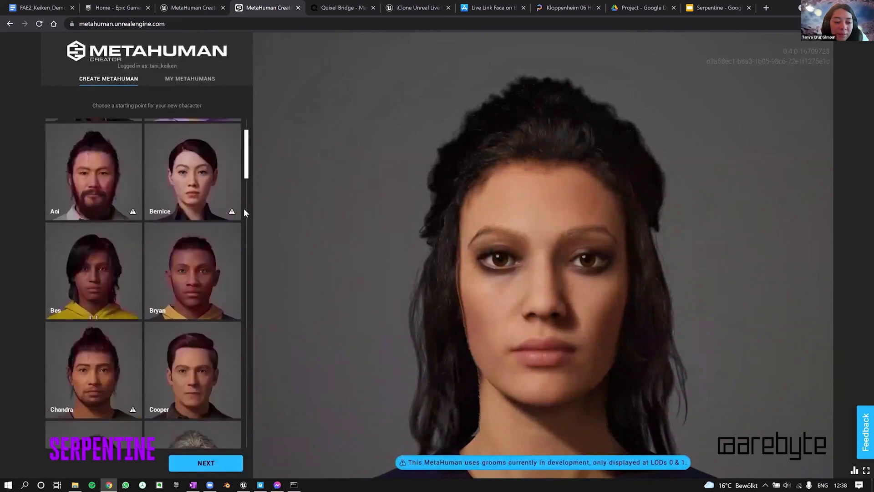
pyautogui.scroll(-8, 245, 236)
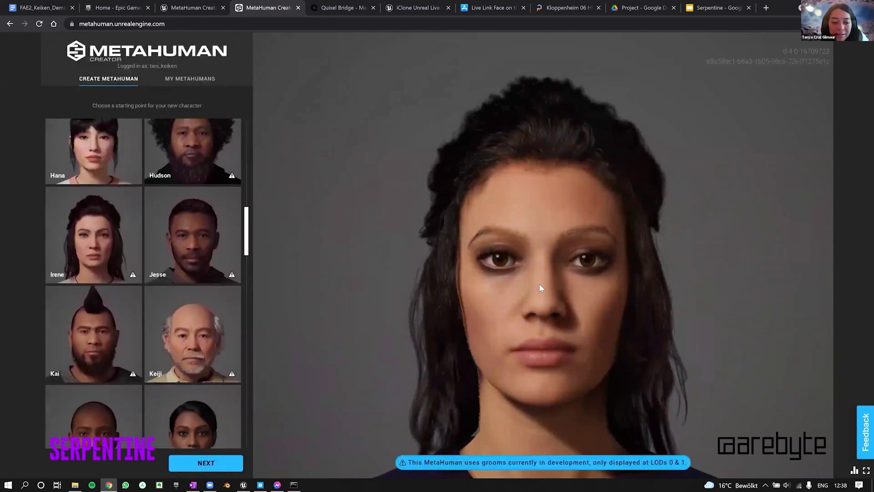
# - Start a new MetaHuman from the Natalia preset and inspect the face from several angles
pyautogui.click(219, 466)
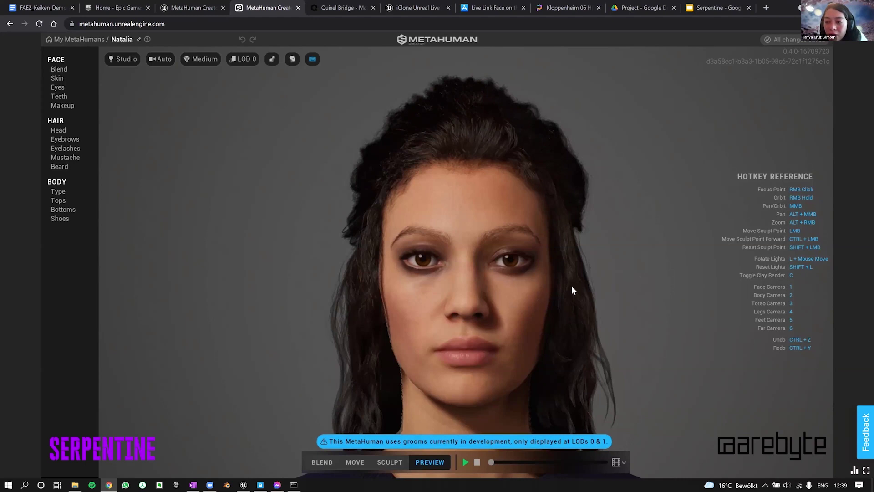
pyautogui.moveTo(572, 287); pyautogui.dragTo(652, 276, button='right')
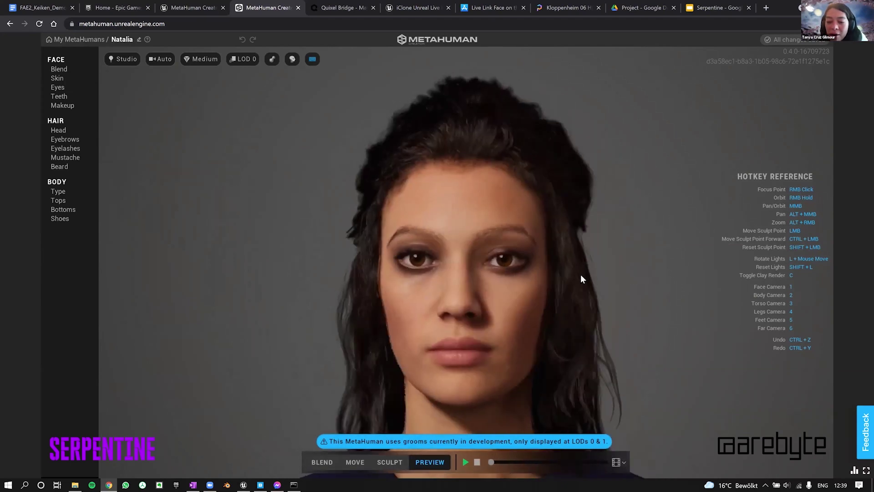
pyautogui.moveTo(624, 277); pyautogui.dragTo(462, 323, button='right')
pyautogui.moveTo(491, 296); pyautogui.dragTo(616, 303, button='right')
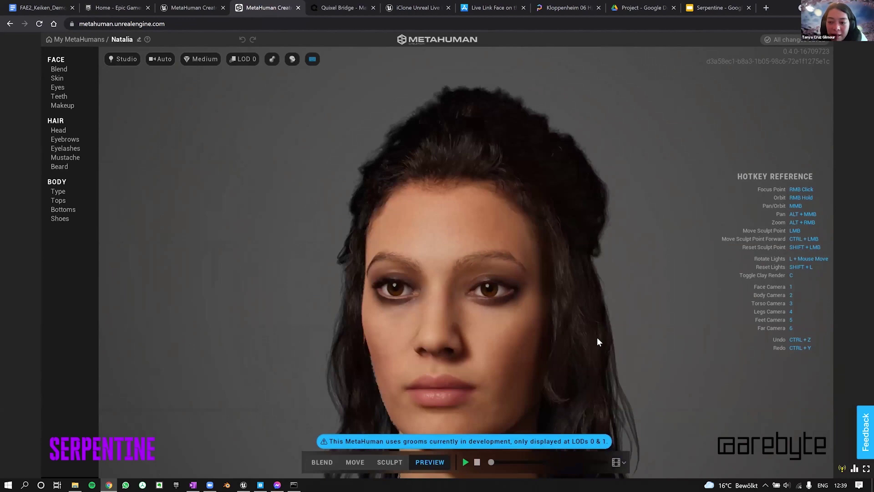
pyautogui.moveTo(597, 341); pyautogui.dragTo(654, 287, button='right')
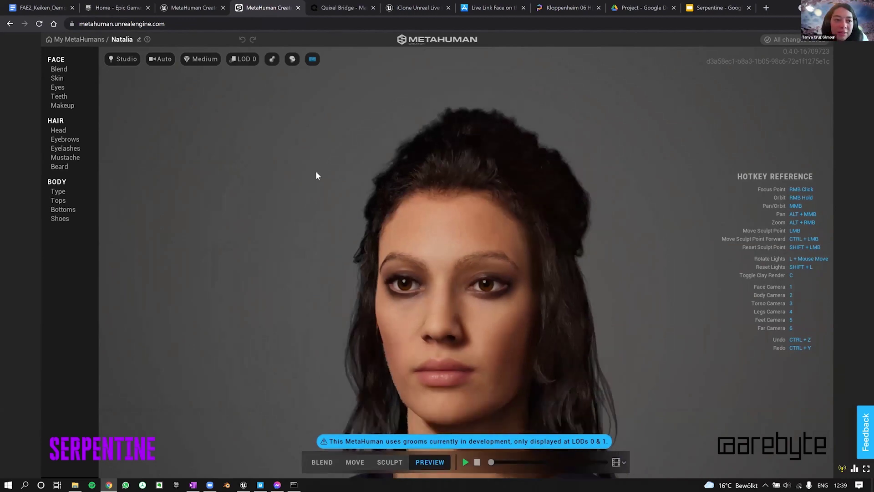
# - Open the face Blend settings and place the Lexi preset in the lower-left slot of the blend wheel
pyautogui.click(73, 69)
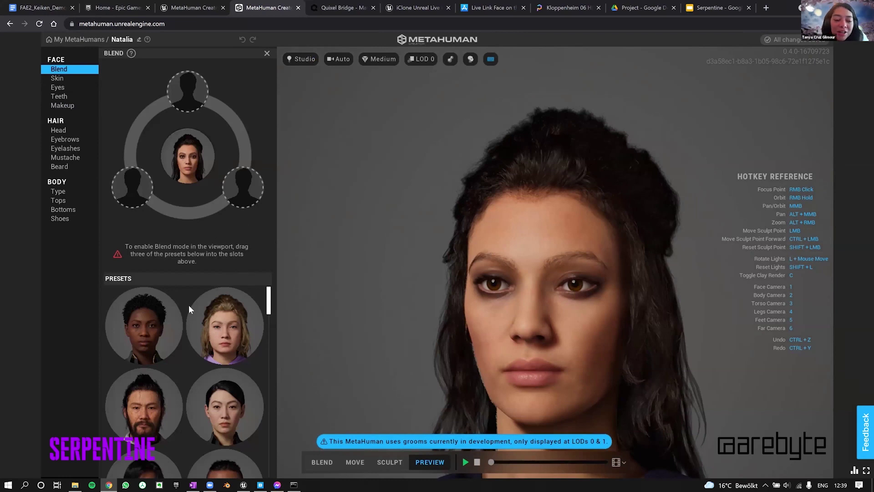
pyautogui.scroll(-2, 184, 384)
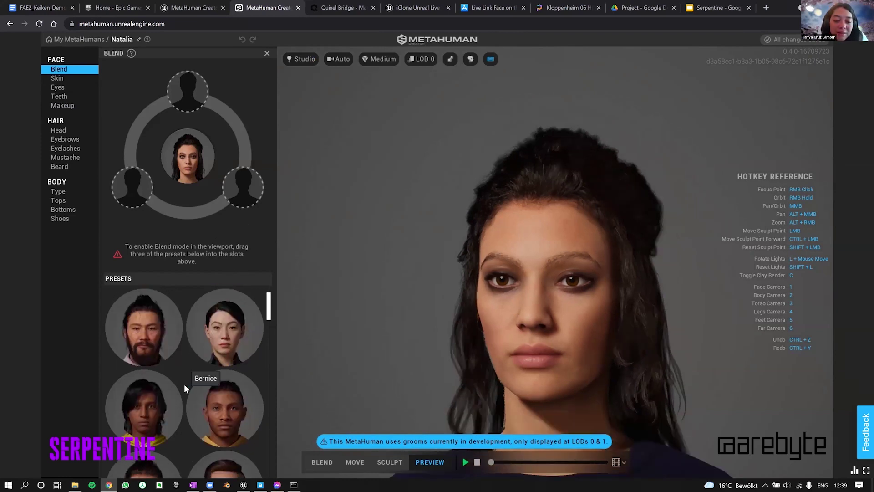
pyautogui.scroll(-2, 184, 384)
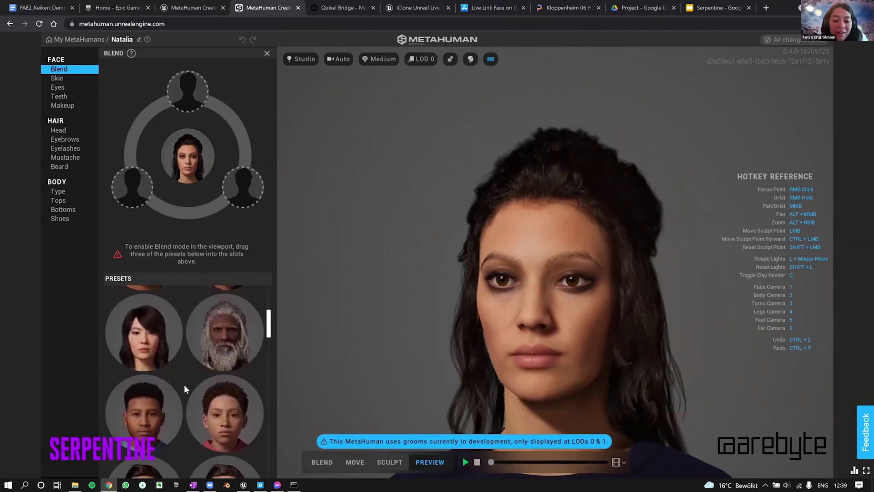
pyautogui.scroll(-2, 184, 384)
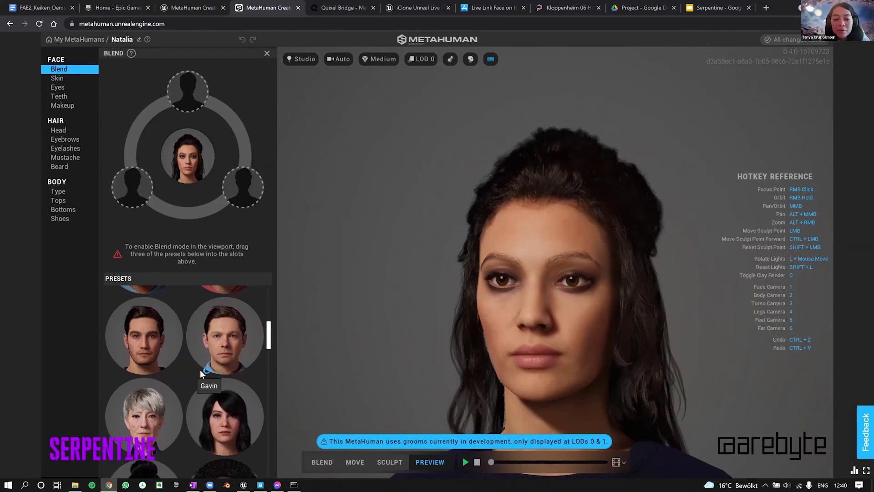
pyautogui.scroll(-3, 220, 372)
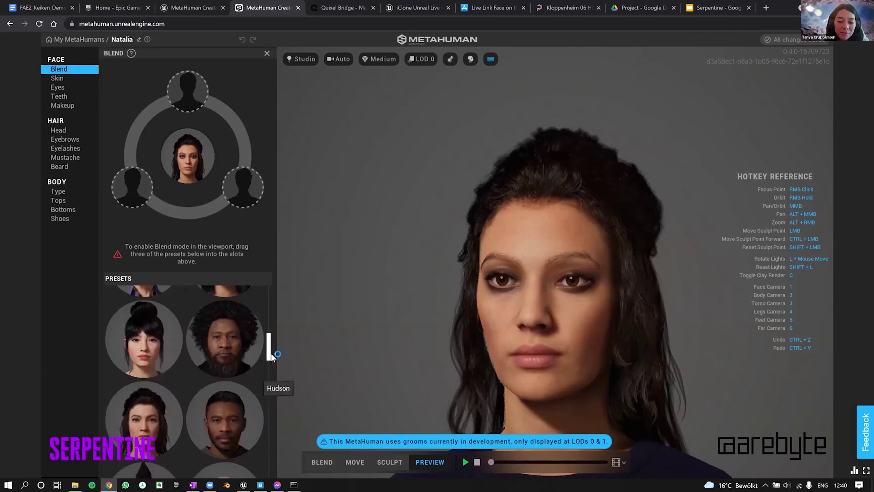
pyautogui.scroll(-2, 268, 365)
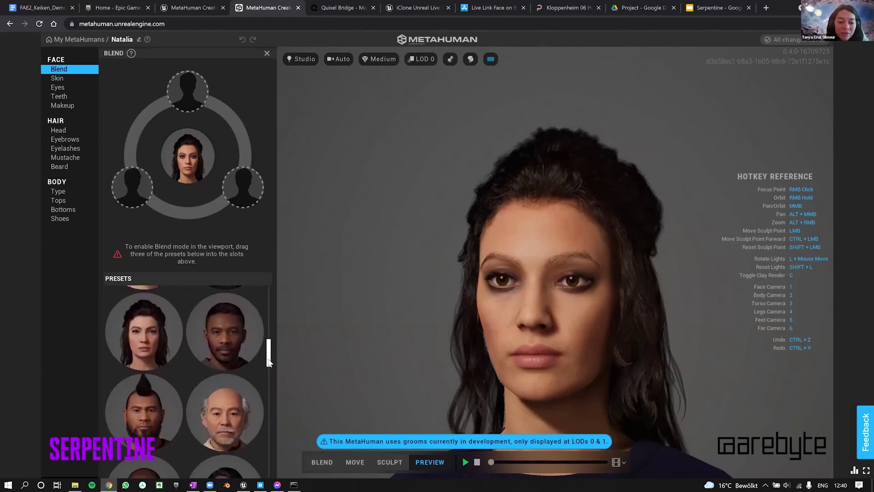
pyautogui.scroll(3, 269, 364)
pyautogui.scroll(-4, 269, 362)
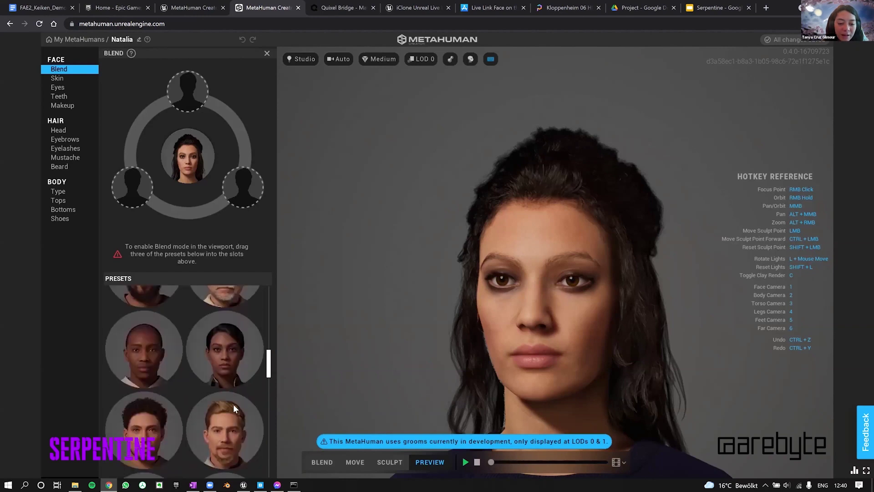
pyautogui.scroll(-3, 233, 404)
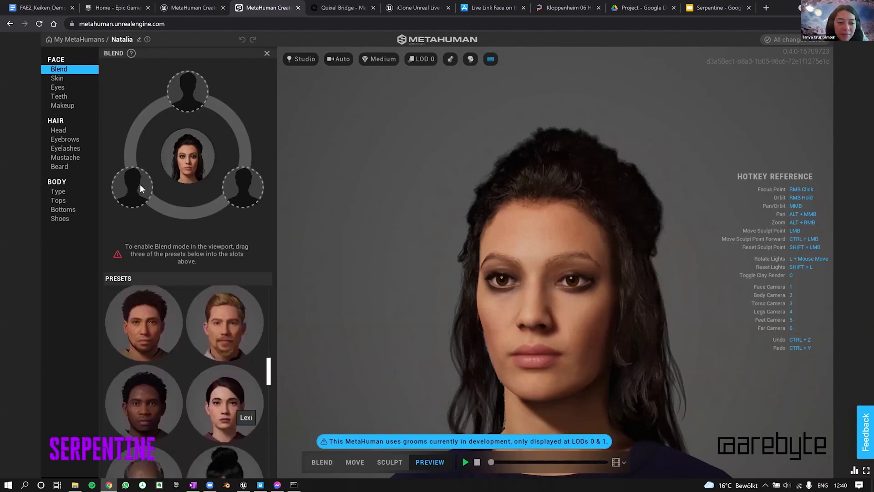
pyautogui.moveTo(140, 185); pyautogui.dragTo(141, 186)
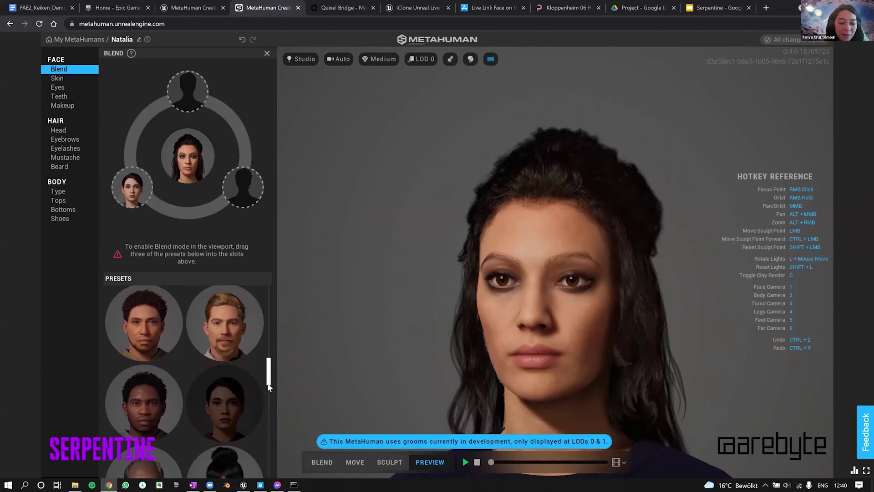
# - Add the Maria preset to the lower-right blend slot and the dark-haired man below the short-haired older woman to the top slot
pyautogui.scroll(-3, 268, 395)
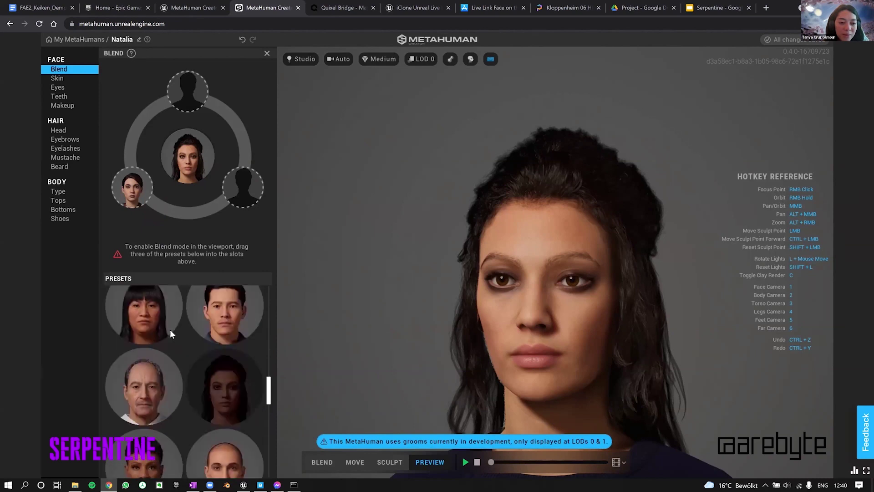
pyautogui.moveTo(151, 321); pyautogui.dragTo(251, 189)
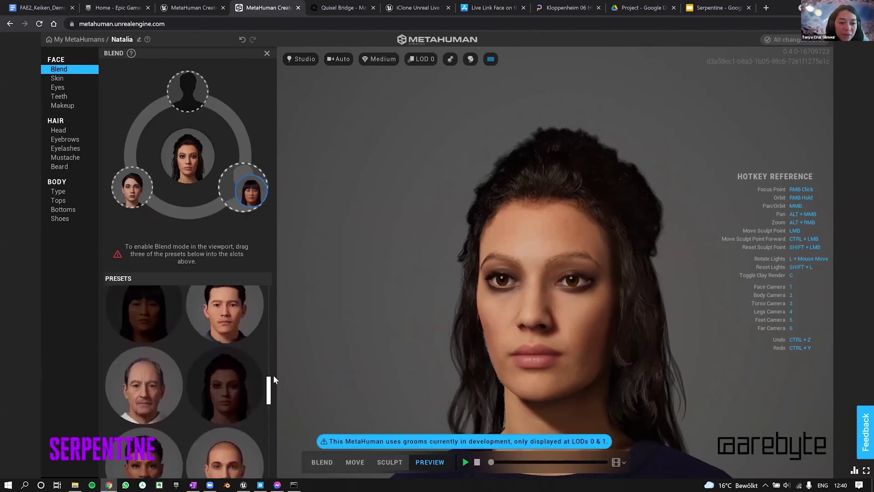
pyautogui.scroll(-3, 268, 398)
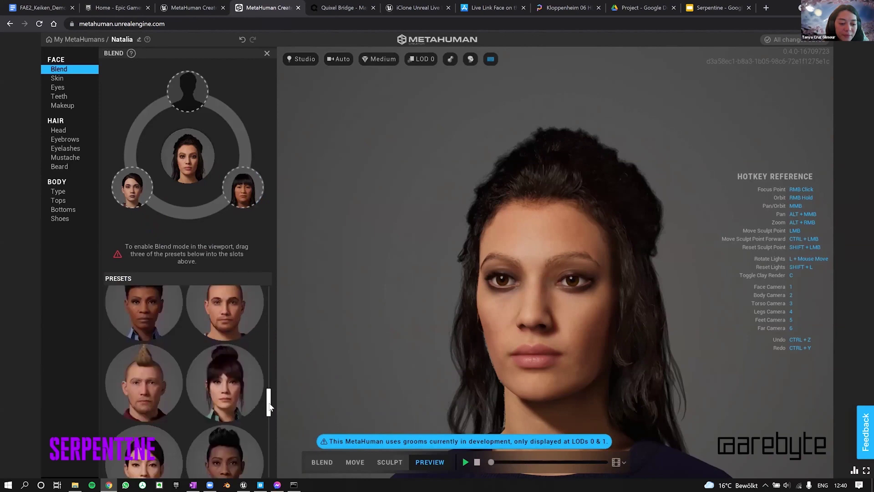
pyautogui.scroll(-3, 269, 409)
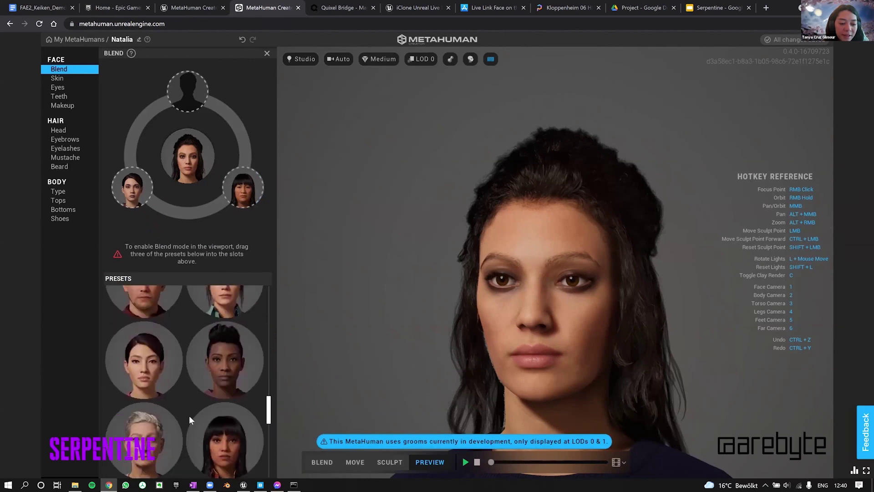
pyautogui.scroll(-3, 190, 415)
pyautogui.moveTo(140, 406); pyautogui.dragTo(187, 99)
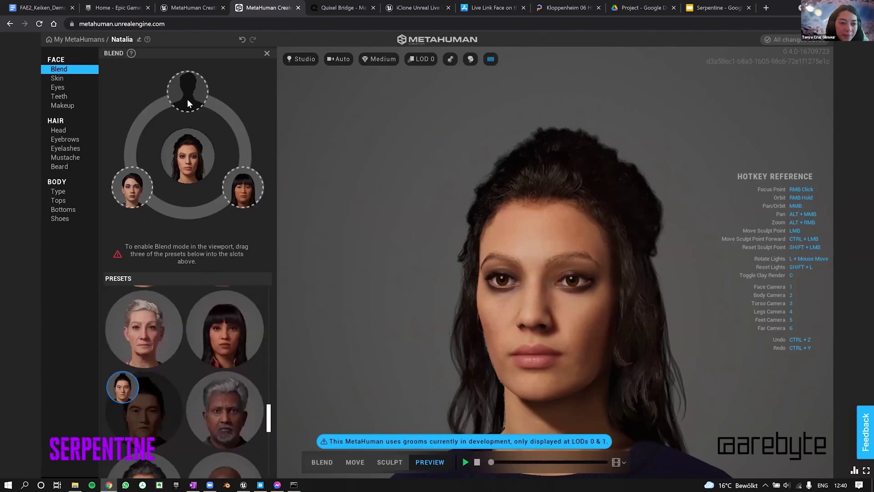
# - Add the short grey-haired woman beside Roux and the Sook-ja preset to the blend wheel as fourth and fifth sources
pyautogui.moveTo(144, 346); pyautogui.dragTo(189, 219)
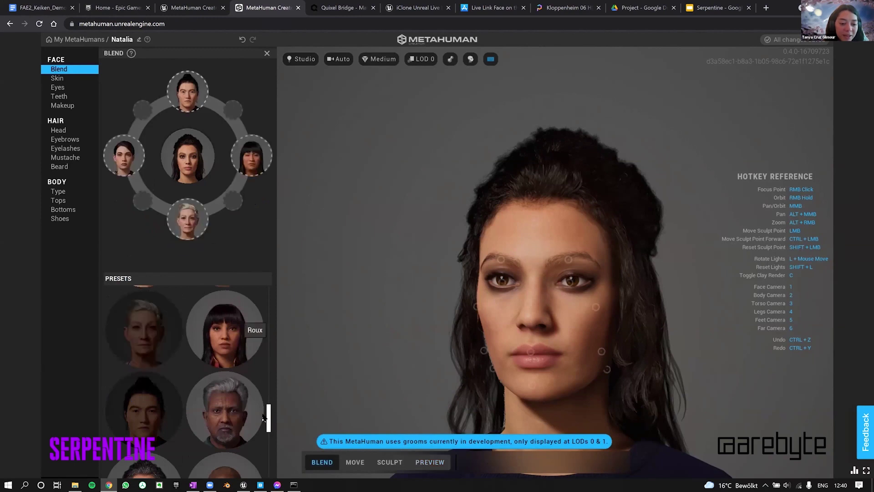
pyautogui.moveTo(270, 432); pyautogui.dragTo(268, 439)
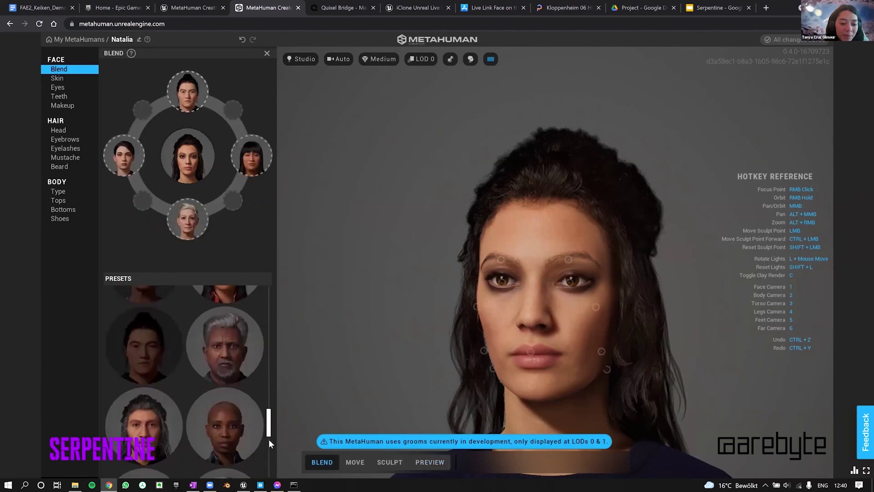
pyautogui.scroll(-3, 182, 383)
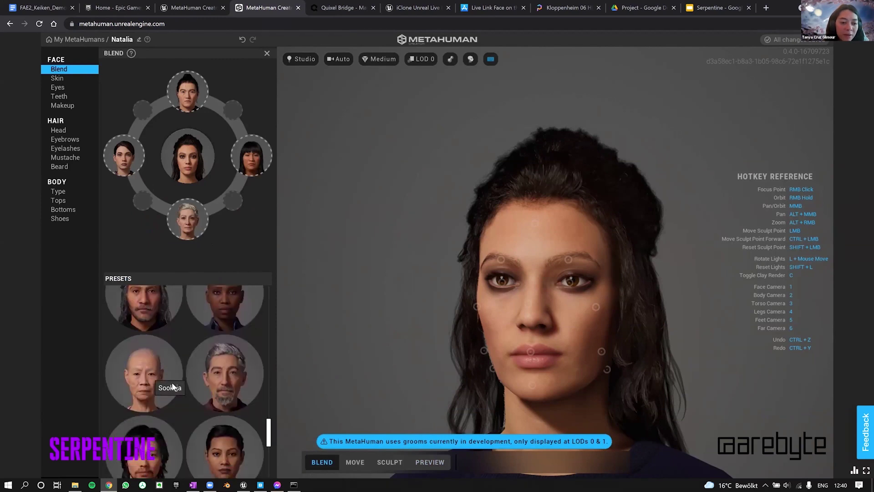
pyautogui.moveTo(144, 371); pyautogui.dragTo(143, 204)
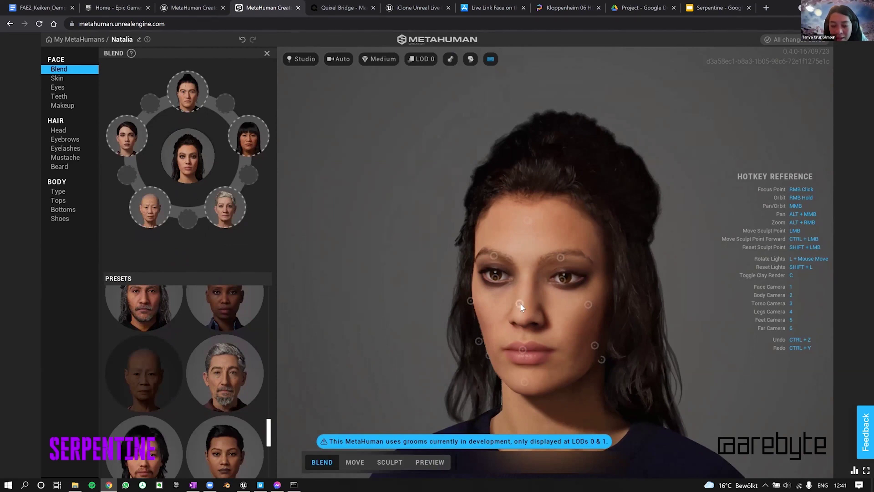
# - Blend the character's nose and forehead toward the assigned presets using the face control points, and switch to Sculpt mode
pyautogui.moveTo(522, 307); pyautogui.dragTo(532, 293)
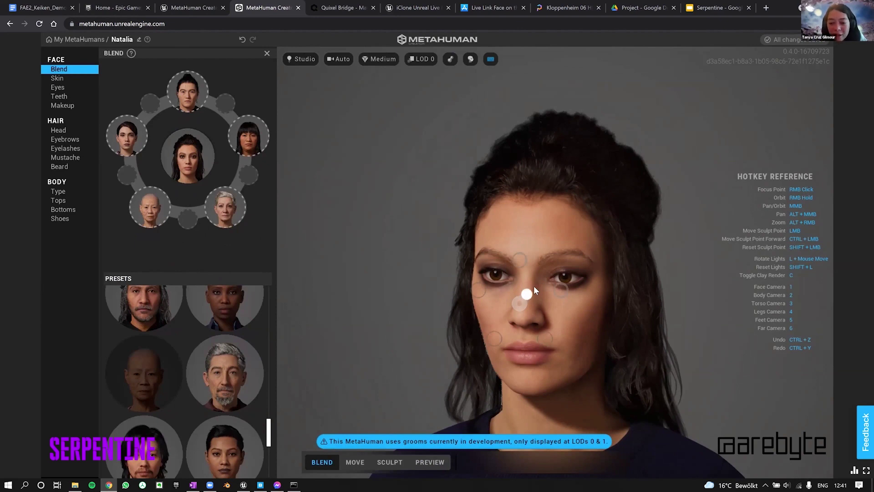
pyautogui.moveTo(526, 254); pyautogui.dragTo(523, 225)
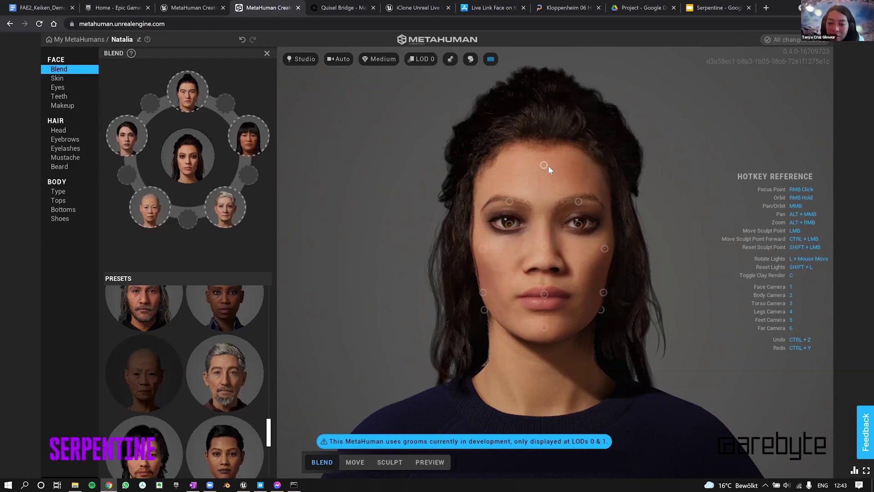
pyautogui.moveTo(548, 166); pyautogui.dragTo(606, 157)
pyautogui.moveTo(671, 336)
pyautogui.mouseDown()
pyautogui.moveTo(651, 392)
pyautogui.moveTo(678, 364)
pyautogui.mouseUp()
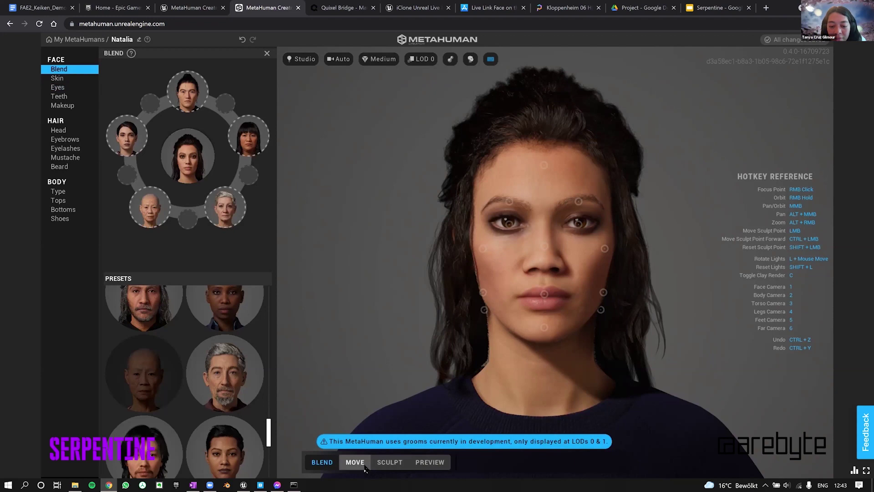
pyautogui.click(390, 461)
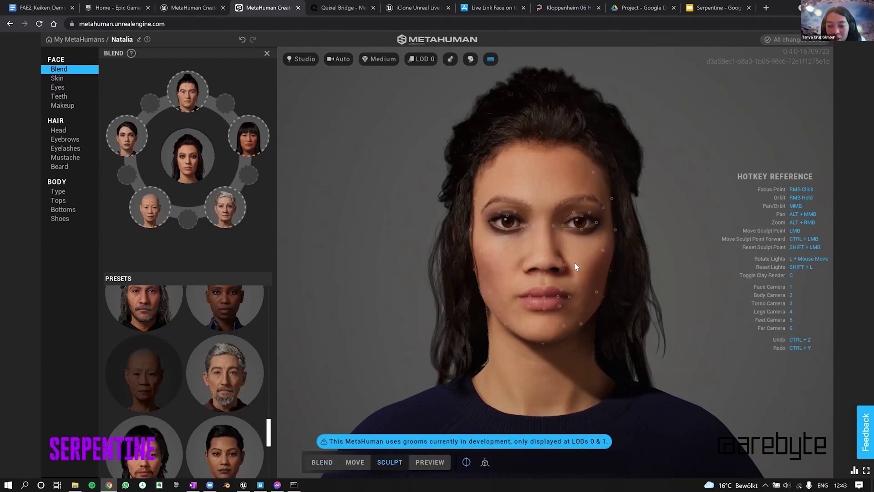
# - Sculpt the cheeks, the areas beside the nose and the outer eye corners by moving their sculpt points with symmetry on
pyautogui.scroll(3, 575, 261)
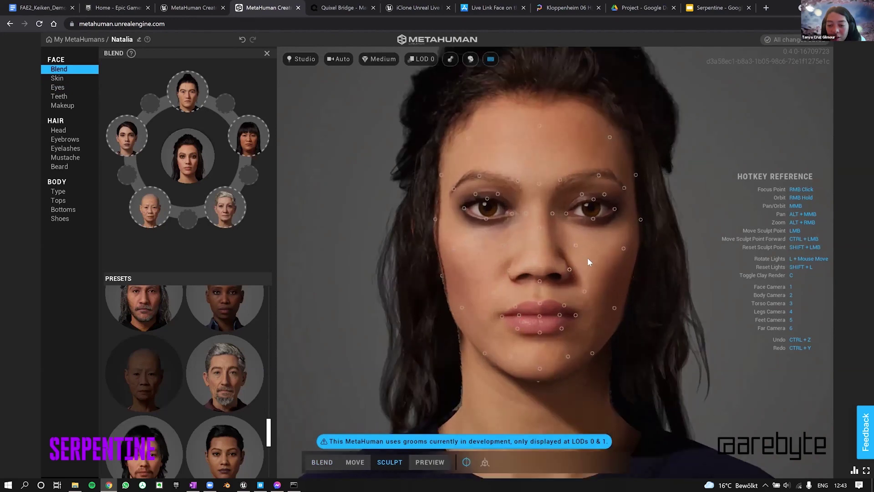
pyautogui.moveTo(585, 260); pyautogui.dragTo(579, 270, button='middle')
pyautogui.moveTo(578, 266)
pyautogui.mouseDown()
pyautogui.moveTo(611, 269)
pyautogui.moveTo(605, 255)
pyautogui.moveTo(570, 259)
pyautogui.mouseUp()
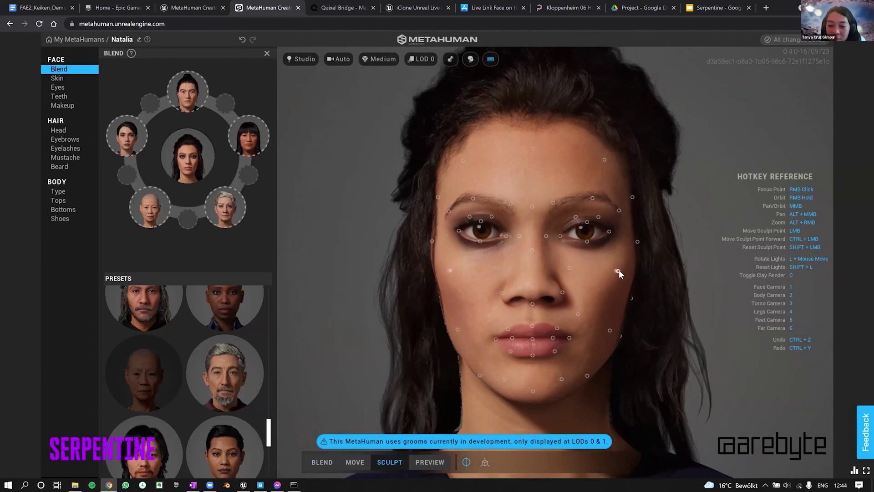
pyautogui.moveTo(621, 270)
pyautogui.mouseDown()
pyautogui.moveTo(635, 266)
pyautogui.moveTo(626, 295)
pyautogui.moveTo(640, 272)
pyautogui.moveTo(636, 249)
pyautogui.moveTo(613, 244)
pyautogui.moveTo(570, 281)
pyautogui.moveTo(572, 291)
pyautogui.moveTo(625, 279)
pyautogui.mouseUp()
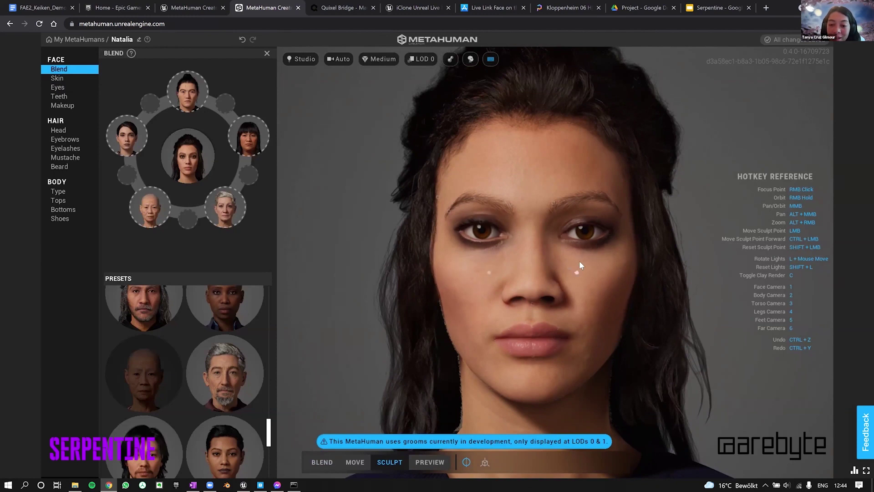
pyautogui.moveTo(576, 276); pyautogui.dragTo(578, 294)
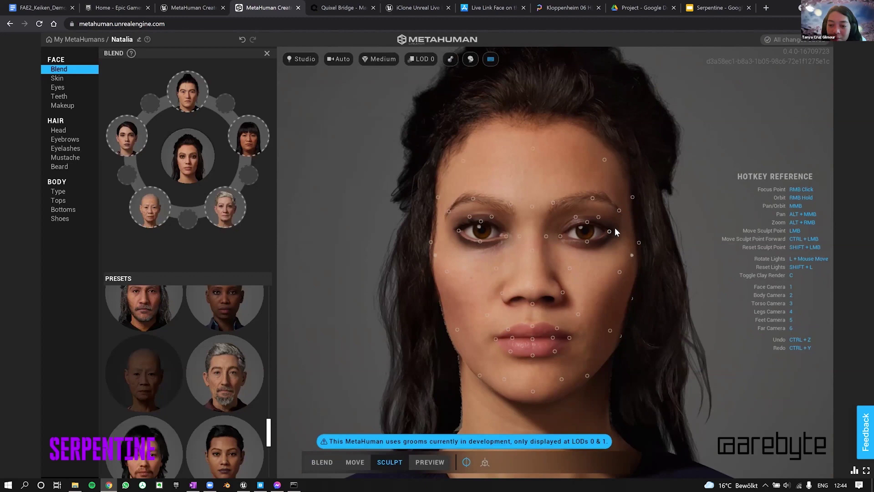
pyautogui.moveTo(612, 230)
pyautogui.mouseDown()
pyautogui.moveTo(625, 230)
pyautogui.moveTo(622, 198)
pyautogui.moveTo(634, 199)
pyautogui.moveTo(647, 174)
pyautogui.mouseUp()
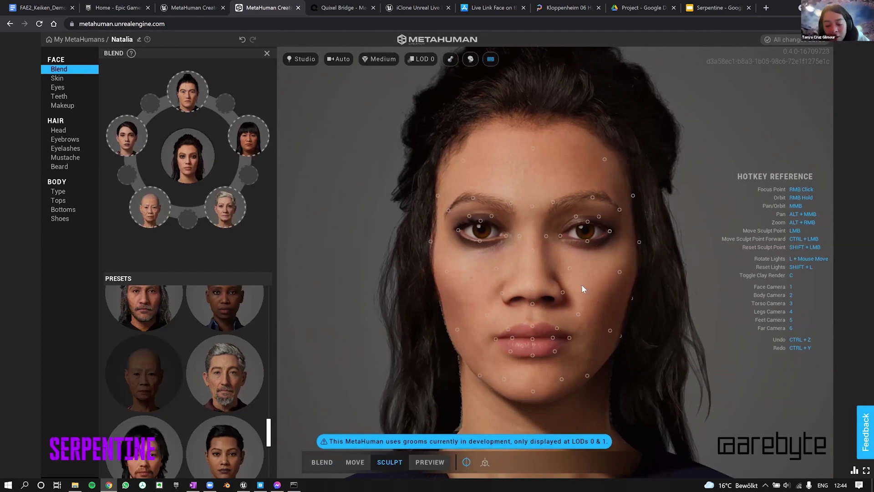
# - Turn off symmetry and reshape a single nostril independently of the other side
pyautogui.click(471, 459)
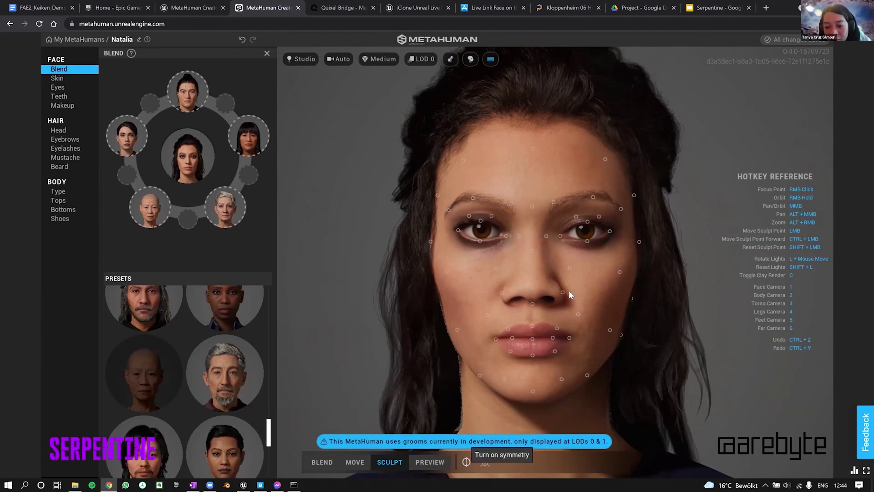
pyautogui.moveTo(569, 291)
pyautogui.mouseDown()
pyautogui.moveTo(619, 295)
pyautogui.moveTo(619, 277)
pyautogui.mouseUp()
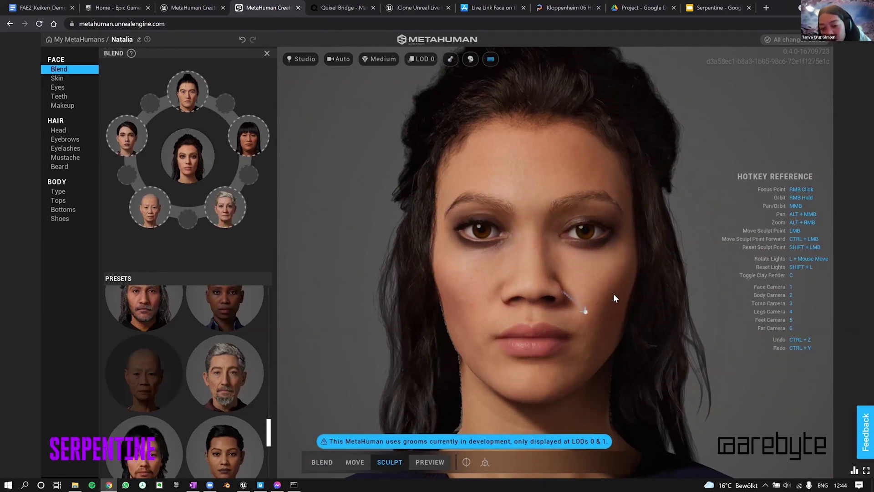
pyautogui.moveTo(613, 291); pyautogui.dragTo(515, 298)
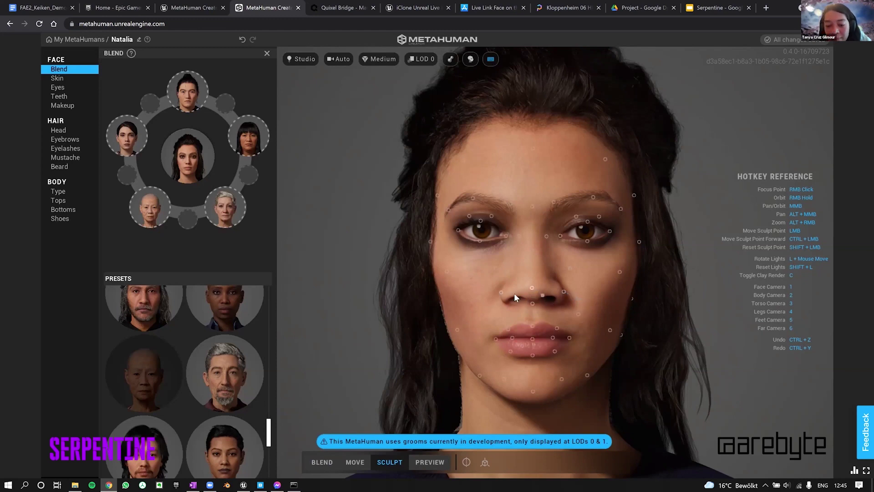
# - Enable symmetry with the Average option and adjust the centre point of the upper lip
pyautogui.click(468, 461)
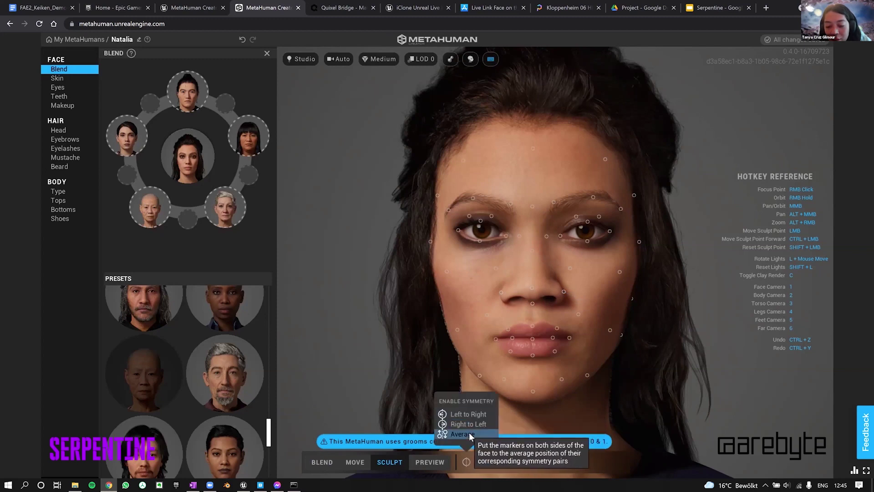
pyautogui.click(469, 433)
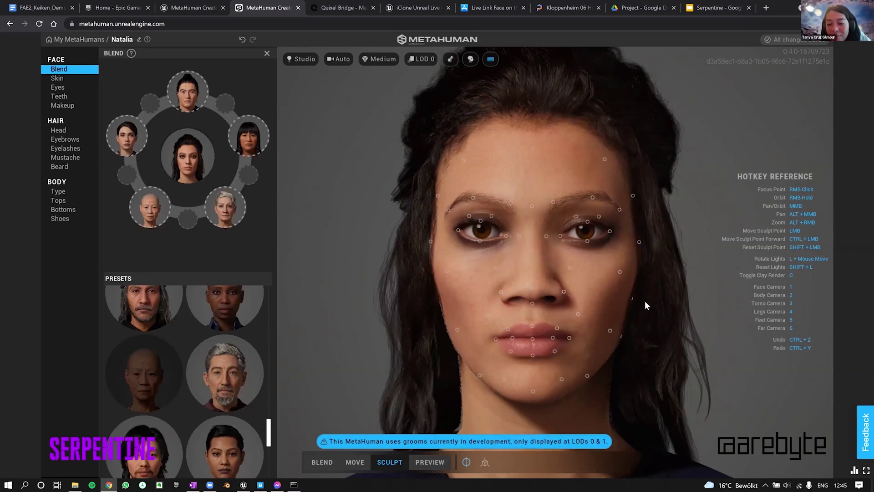
pyautogui.moveTo(616, 301); pyautogui.dragTo(599, 295)
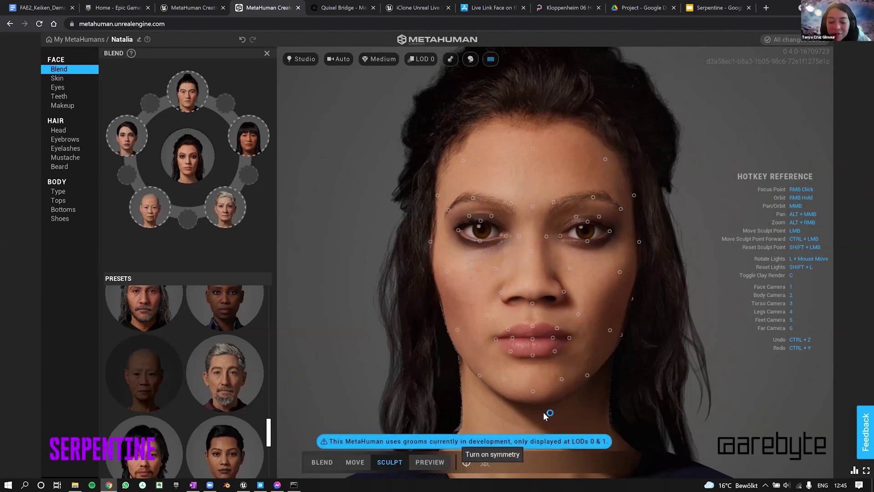
pyautogui.click(485, 462)
pyautogui.click(495, 433)
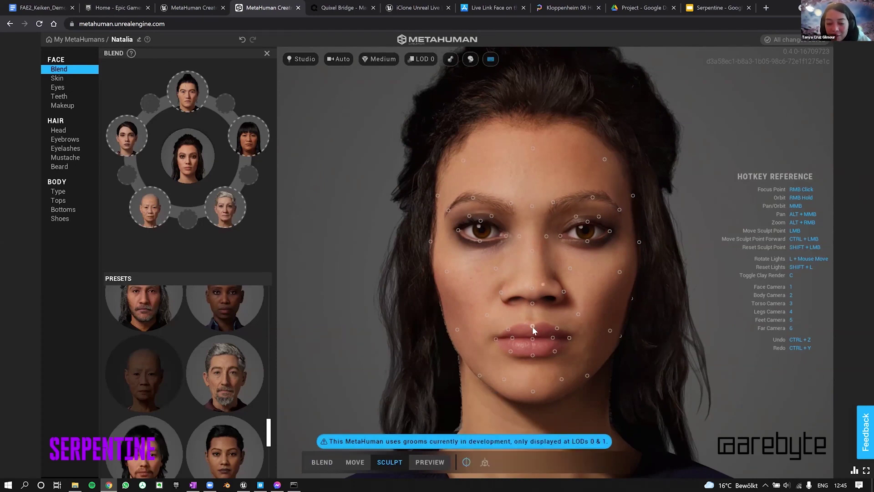
pyautogui.moveTo(532, 326); pyautogui.dragTo(538, 319)
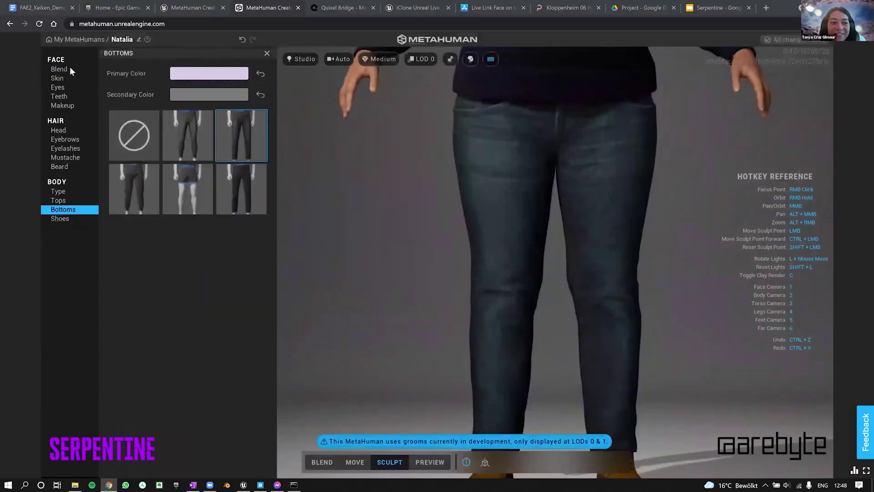
# - Return to the face Blend settings and reshape the eyebrows, first in Sculpt mode and then in Move mode
pyautogui.click(70, 67)
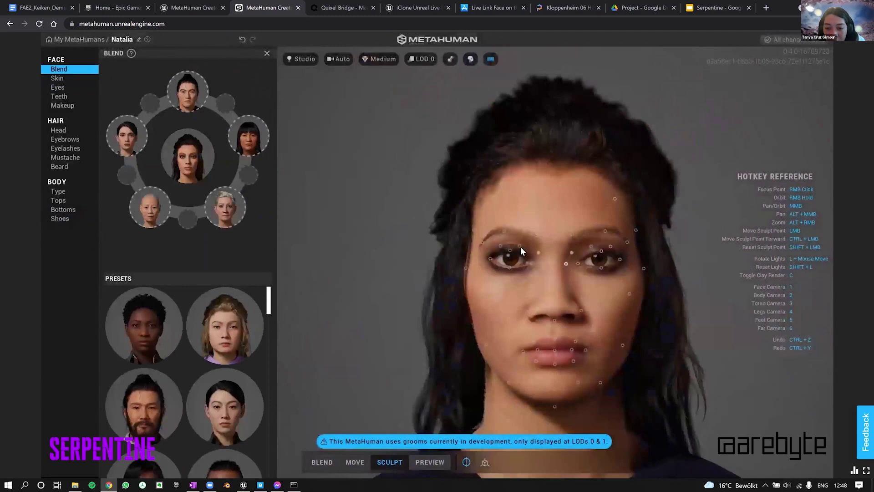
pyautogui.moveTo(521, 247); pyautogui.dragTo(521, 239)
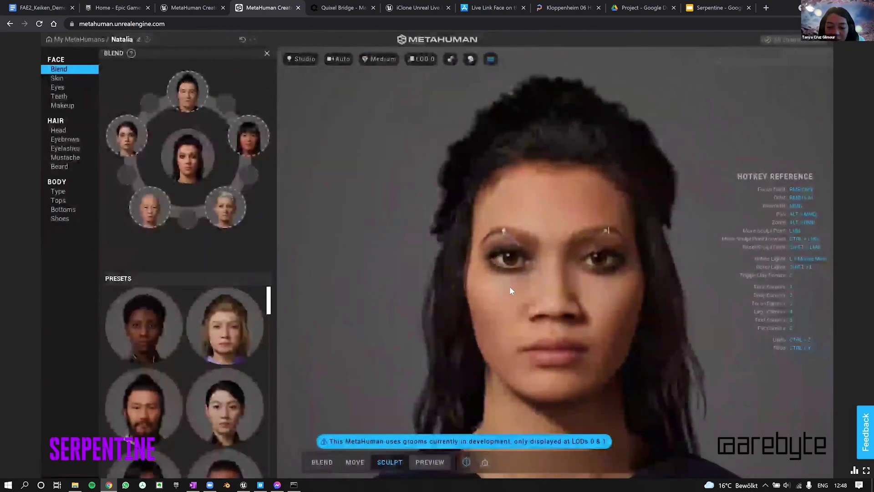
pyautogui.click(355, 464)
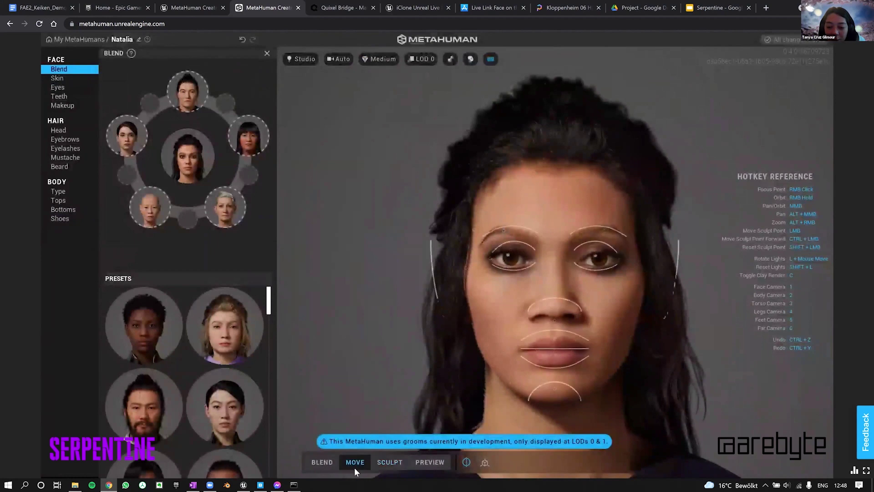
pyautogui.moveTo(666, 341); pyautogui.dragTo(595, 302, button='right')
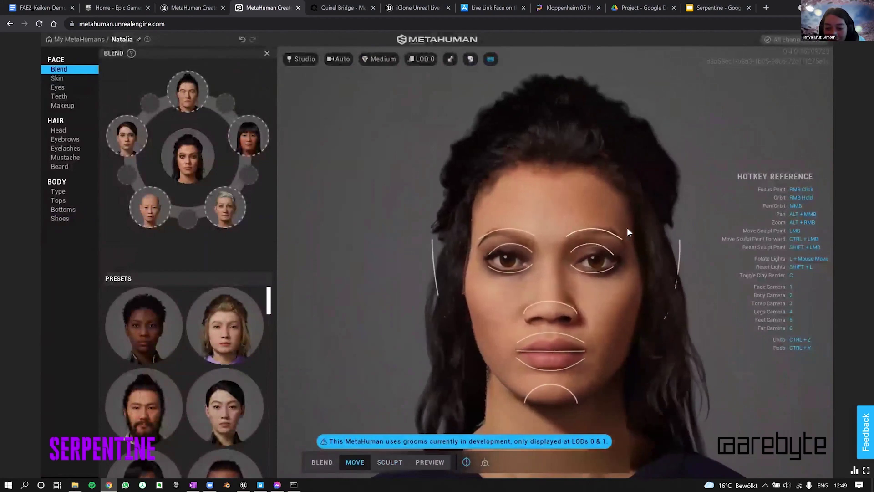
pyautogui.moveTo(627, 228); pyautogui.dragTo(637, 239)
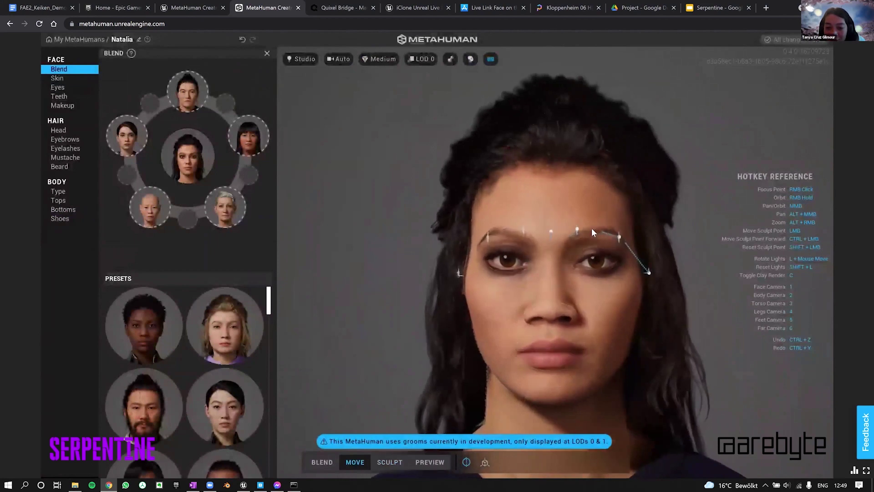
pyautogui.moveTo(593, 226)
pyautogui.mouseDown()
pyautogui.moveTo(589, 215)
pyautogui.moveTo(624, 204)
pyautogui.moveTo(587, 203)
pyautogui.mouseUp()
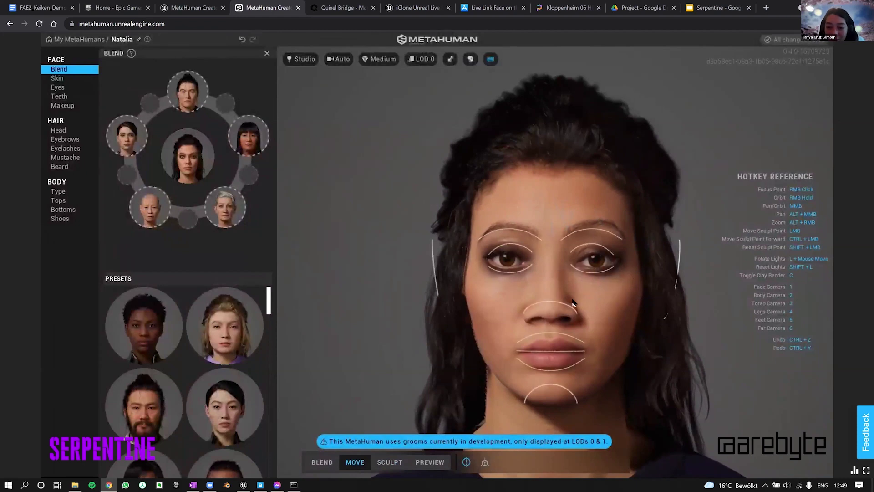
pyautogui.moveTo(608, 296); pyautogui.dragTo(573, 295, button='right')
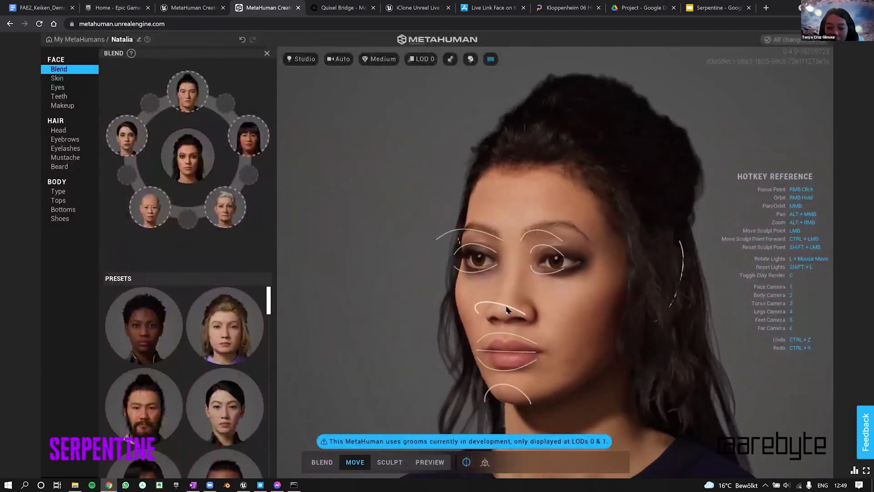
pyautogui.moveTo(504, 307)
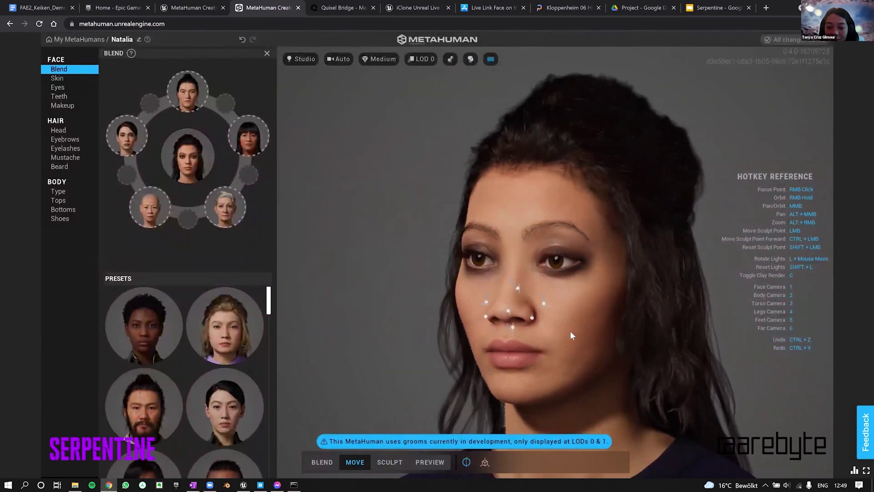
pyautogui.moveTo(618, 336); pyautogui.dragTo(601, 310, button='right')
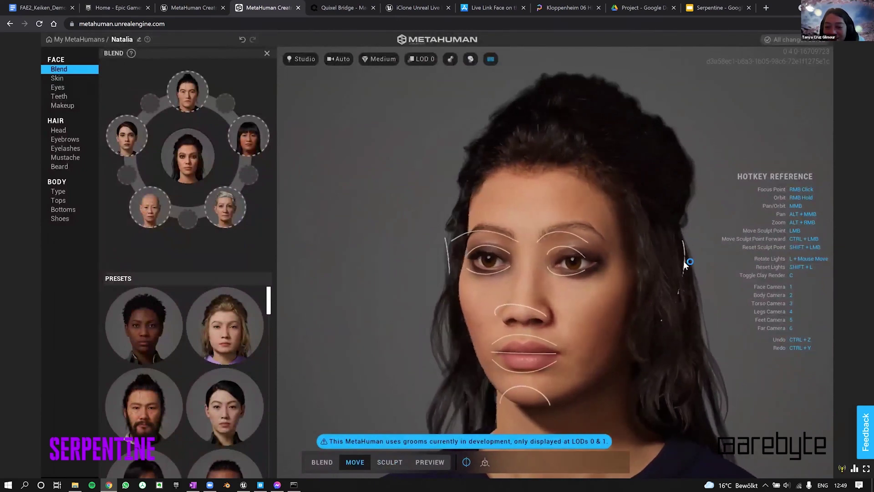
pyautogui.moveTo(622, 329); pyautogui.dragTo(599, 308, button='right')
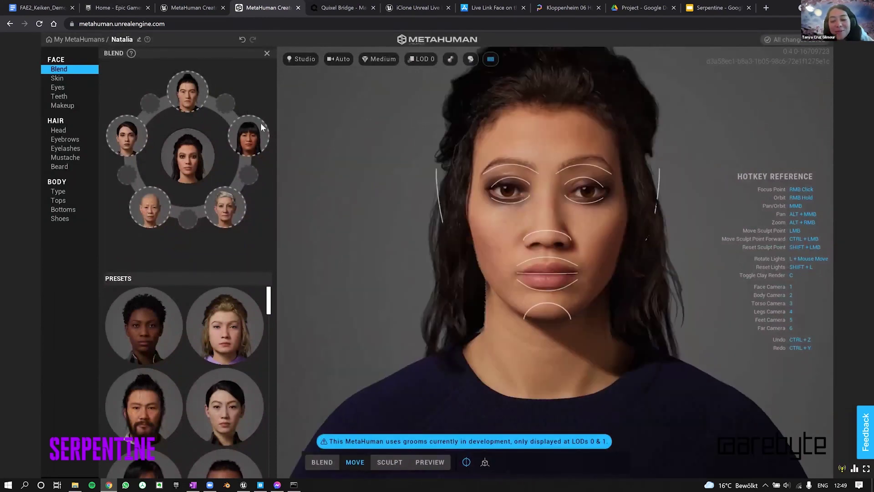
# - Apply the yellowish-green preset in the middle of the last row to the character's eyes and inspect them up close
pyautogui.click(58, 87)
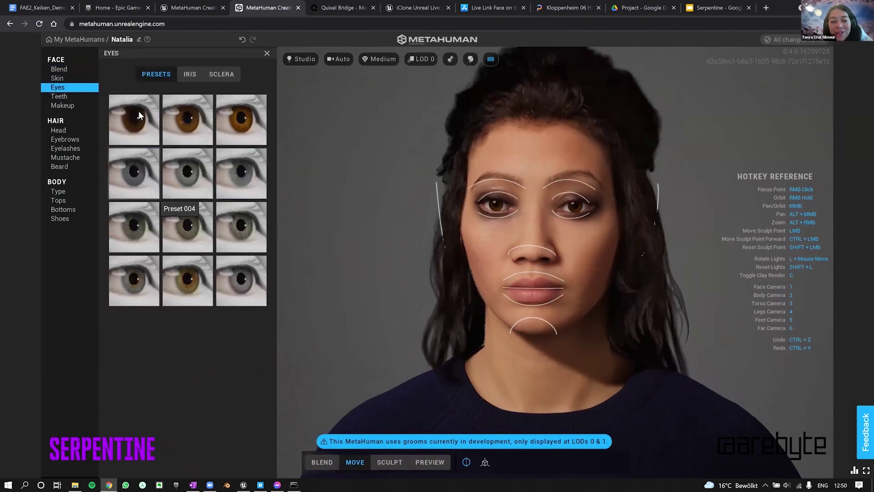
pyautogui.click(192, 286)
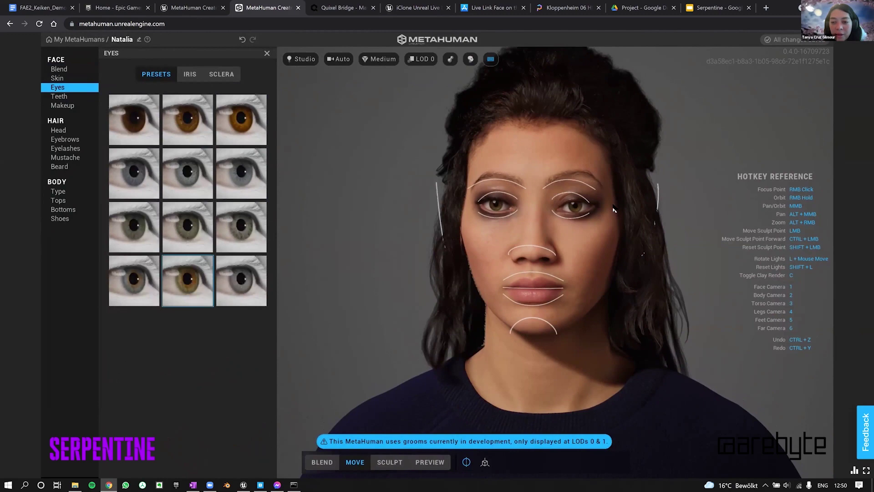
pyautogui.scroll(1, 615, 210)
pyautogui.scroll(2, 591, 216)
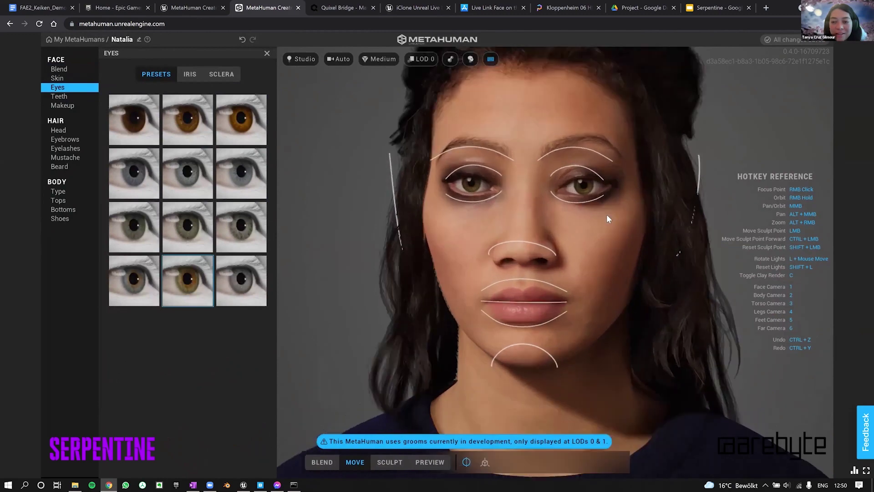
pyautogui.scroll(1, 305, 191)
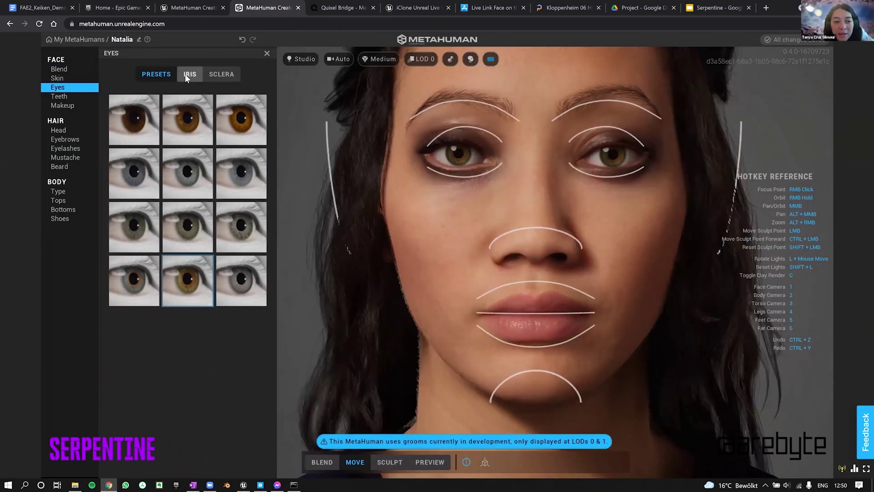
# - Give only the left iris a base color of U 0.00, V 0.99 and a detail color of U 0.43, V 0.80
pyautogui.click(189, 75)
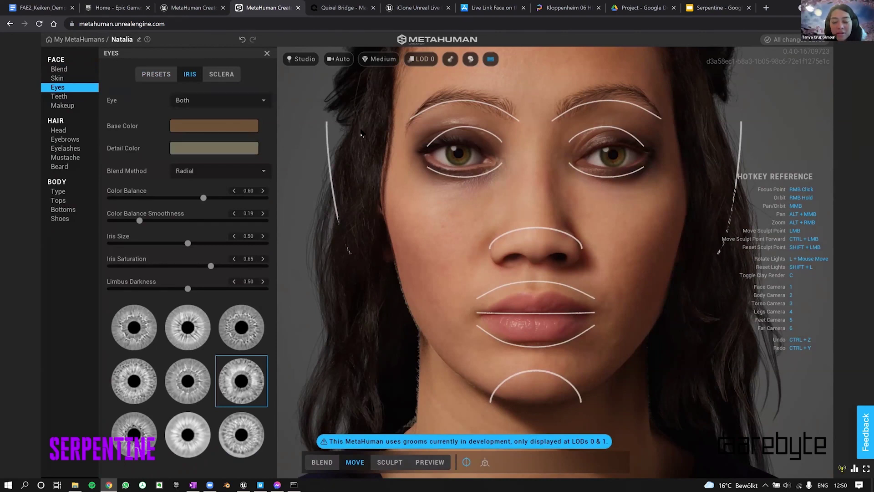
pyautogui.click(261, 99)
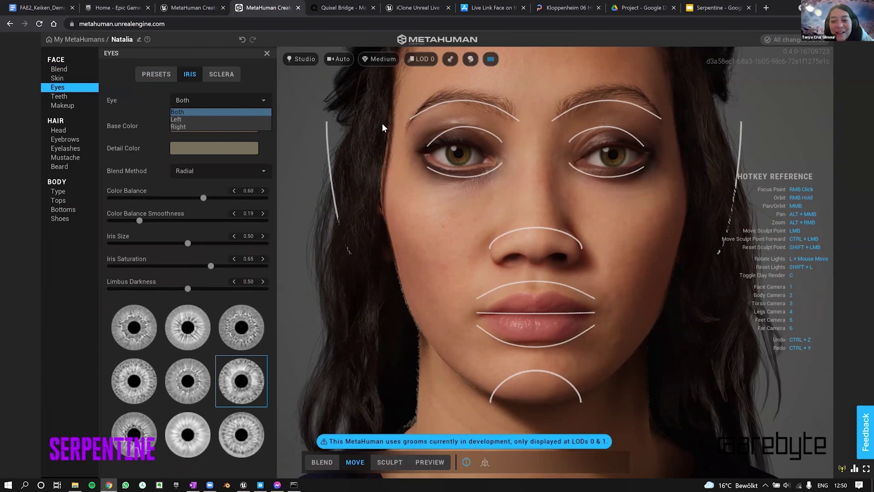
pyautogui.press('Down')
pyautogui.press('Return')
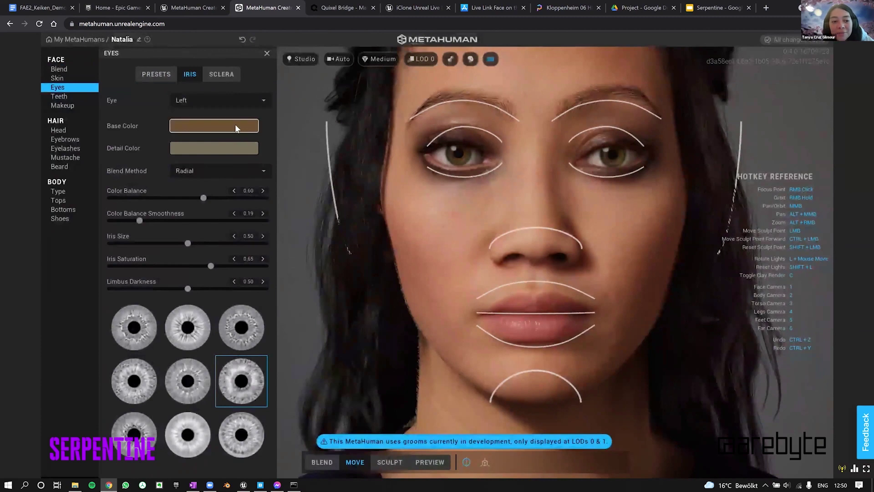
pyautogui.click(214, 125)
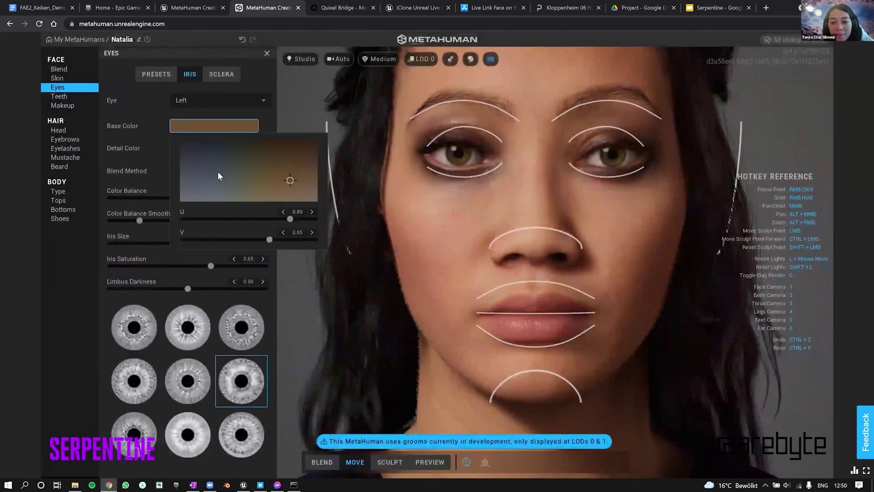
pyautogui.click(215, 173)
pyautogui.click(177, 201)
pyautogui.moveTo(172, 202); pyautogui.dragTo(167, 207)
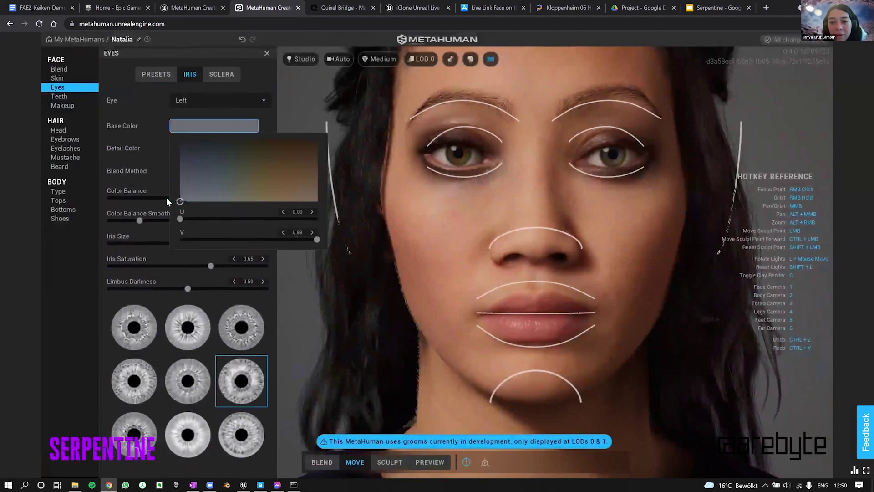
pyautogui.click(293, 118)
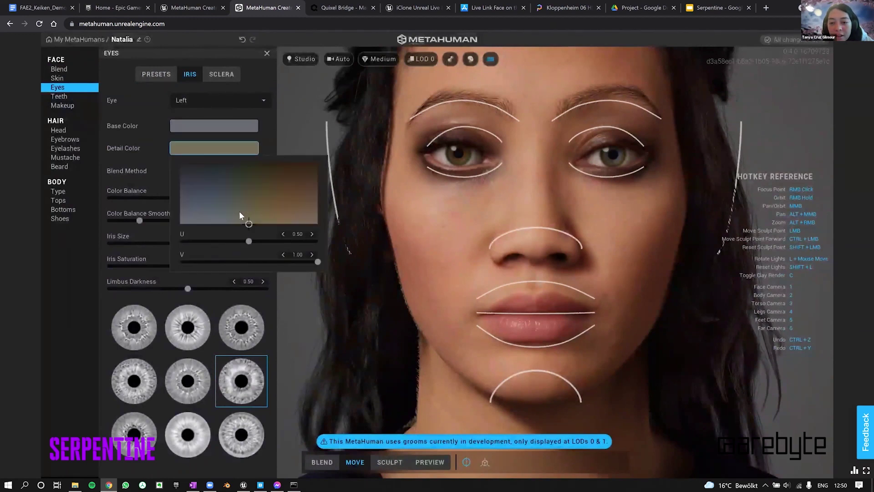
pyautogui.click(245, 205)
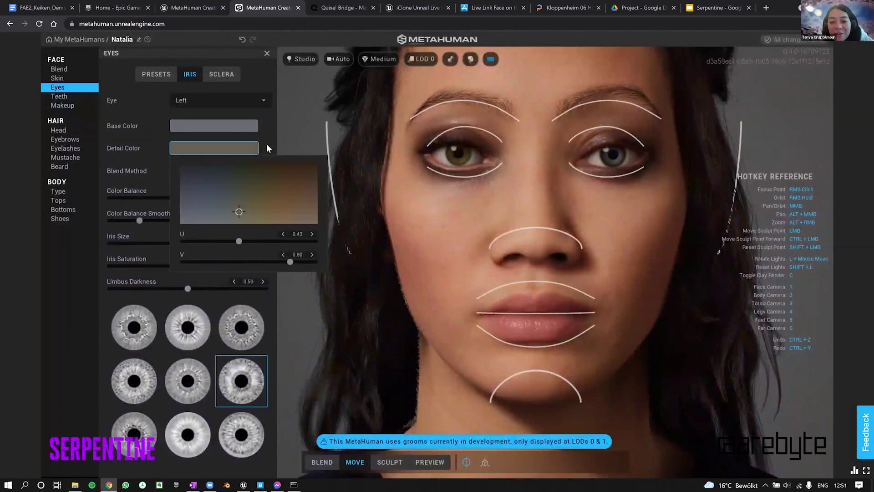
pyautogui.click(267, 144)
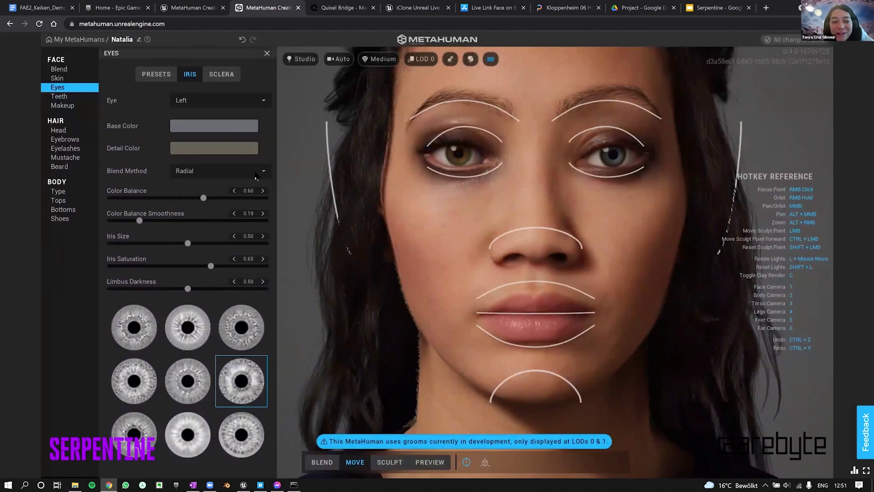
# - Close the color picker and apply the iris pattern in the centre of the grid to the left eye
pyautogui.click(267, 152)
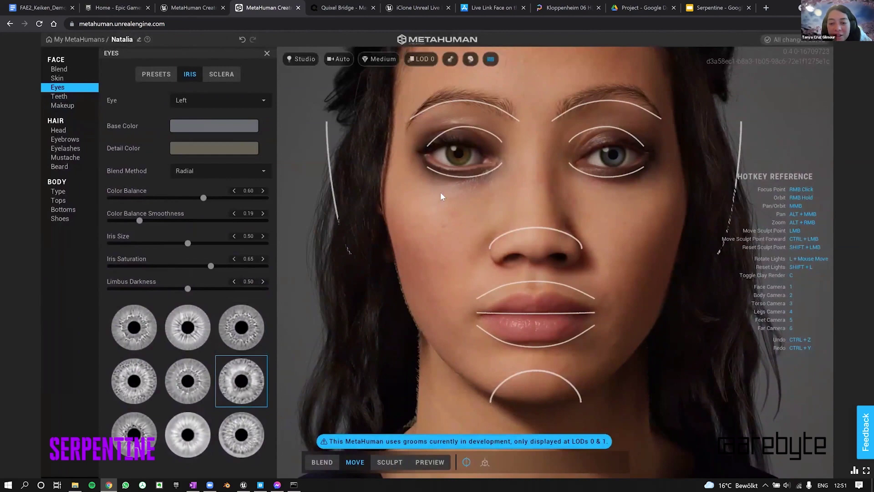
pyautogui.scroll(2, 446, 193)
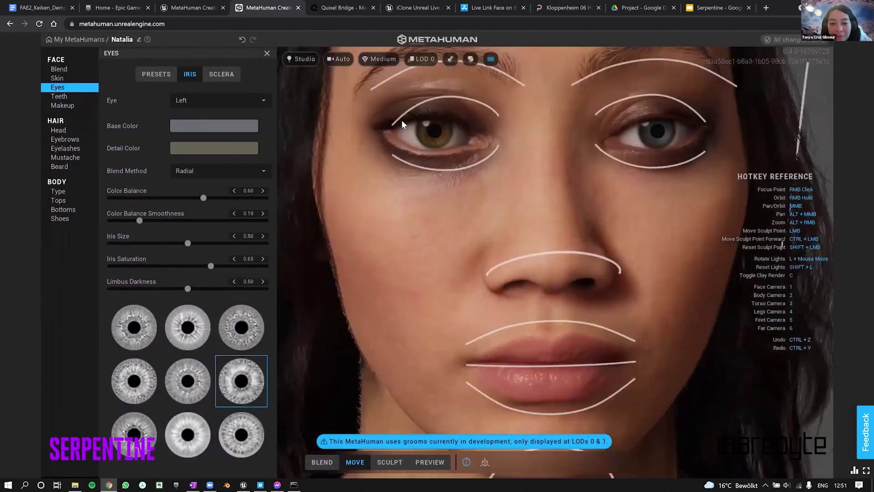
pyautogui.scroll(1, 622, 179)
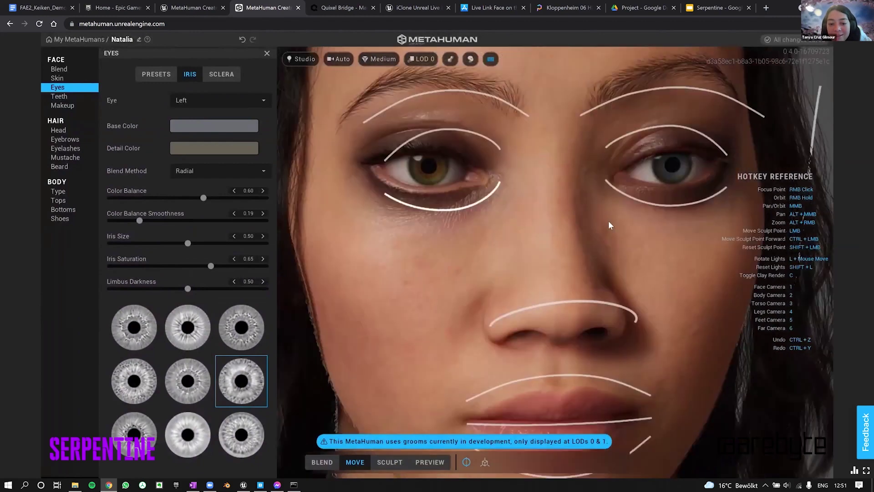
pyautogui.moveTo(579, 215); pyautogui.dragTo(520, 159, button='middle')
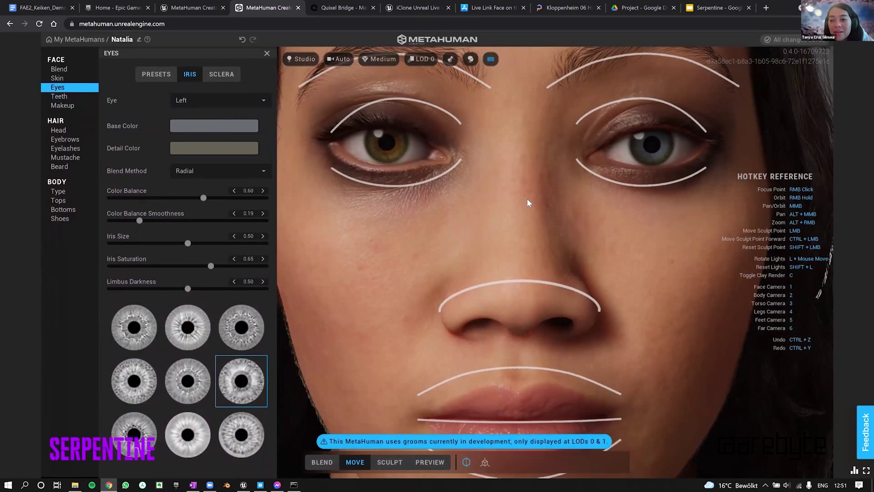
pyautogui.click(247, 332)
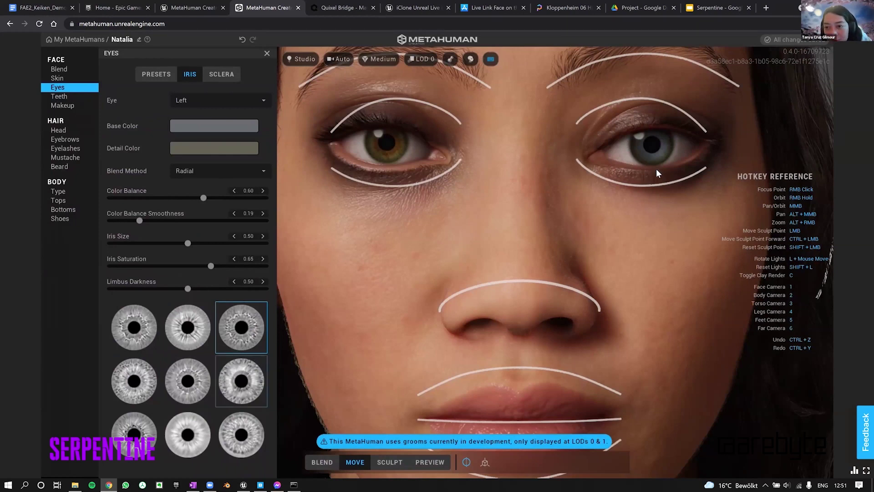
pyautogui.click(188, 381)
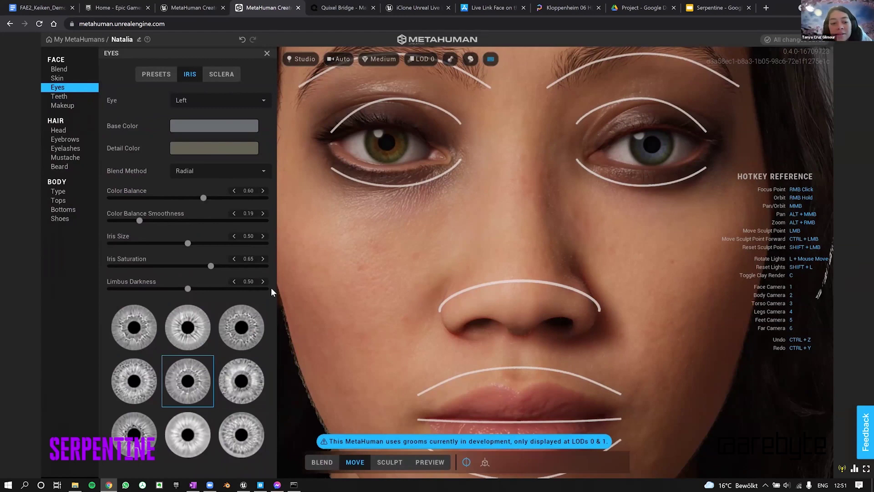
# - Set the left eye's sclera to Brightness 0.65, Sclera Rotation 0.30 and Vascularity 0.30
pyautogui.click(223, 75)
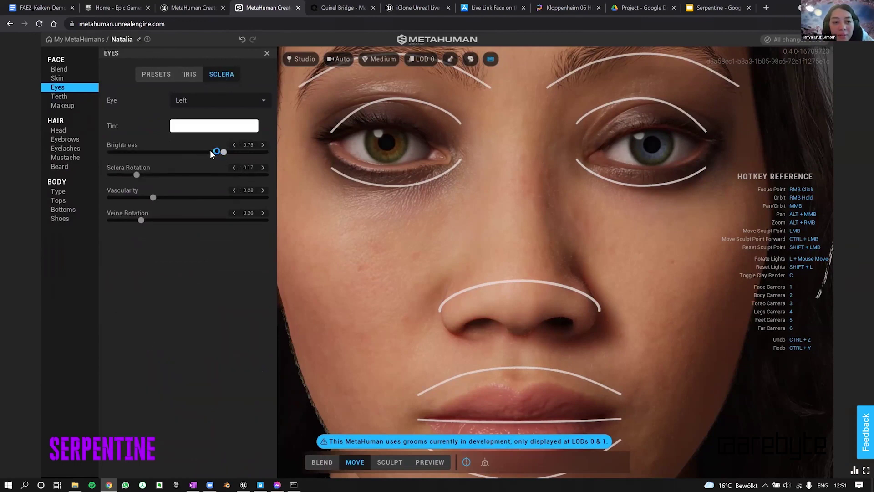
pyautogui.click(151, 176)
pyautogui.click(139, 175)
pyautogui.click(149, 177)
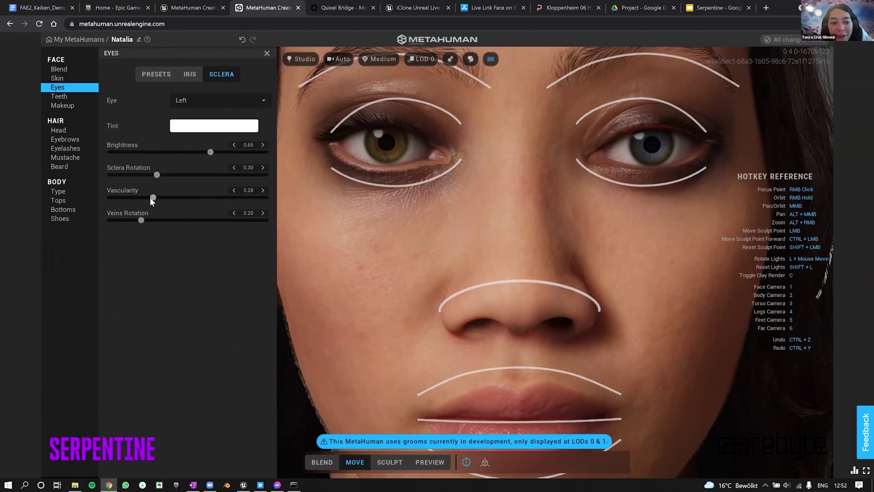
pyautogui.moveTo(157, 199); pyautogui.dragTo(160, 199)
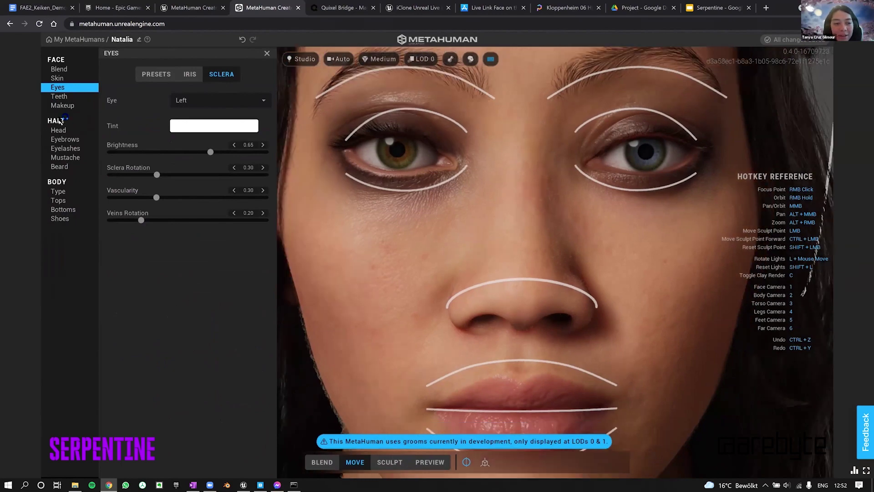
# - Go to the teeth settings and open the character's jaw about halfway to expose the teeth
pyautogui.click(67, 96)
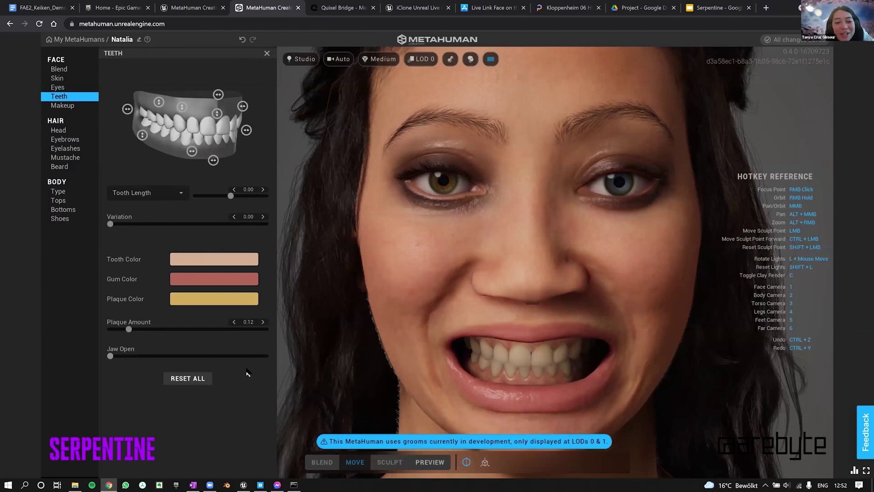
pyautogui.click(123, 356)
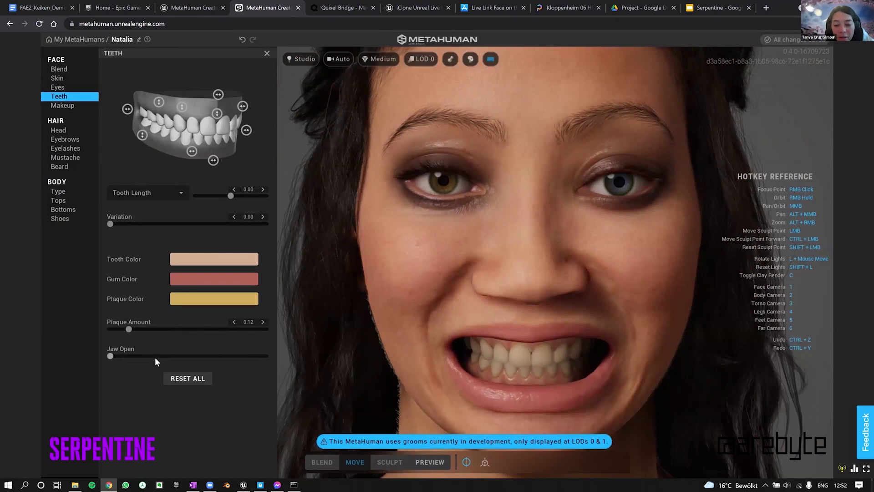
pyautogui.click(203, 356)
pyautogui.click(184, 356)
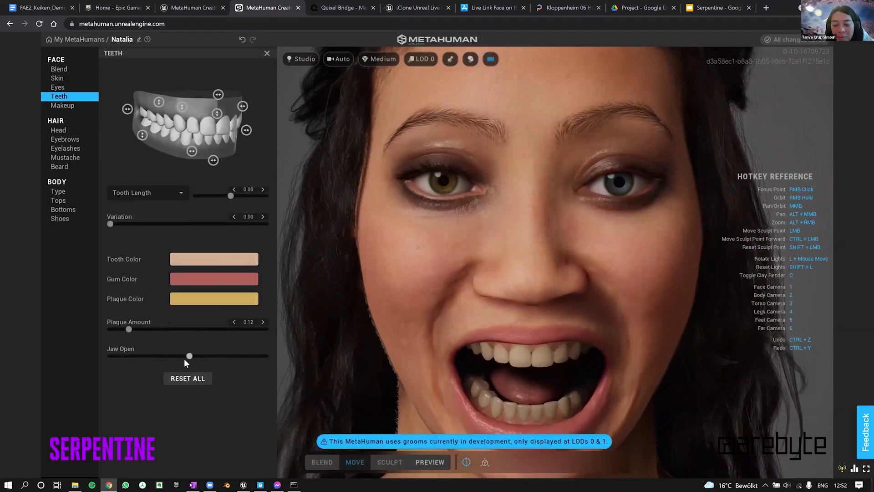
pyautogui.rightClick(545, 326)
pyautogui.rightClick(532, 247)
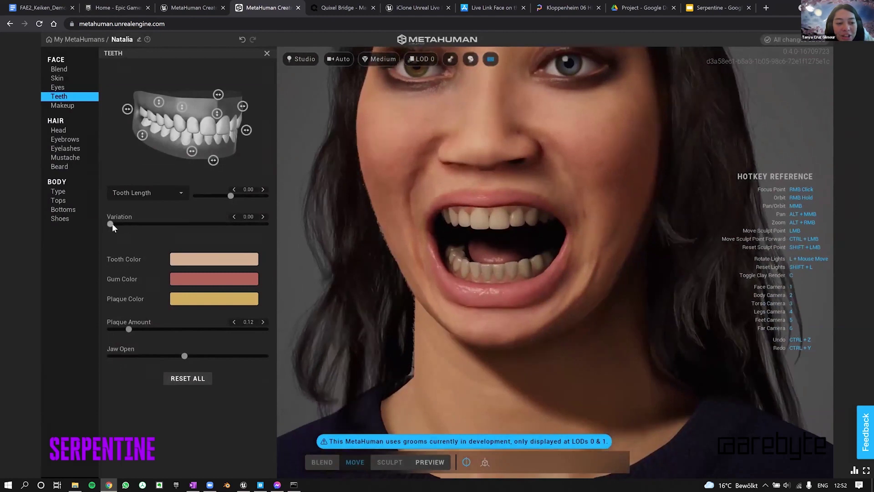
# - Set the teeth's Variation to 0.81, Tooth Length to -0.21 and Plaque Amount to 0.11
pyautogui.moveTo(112, 223); pyautogui.dragTo(236, 227)
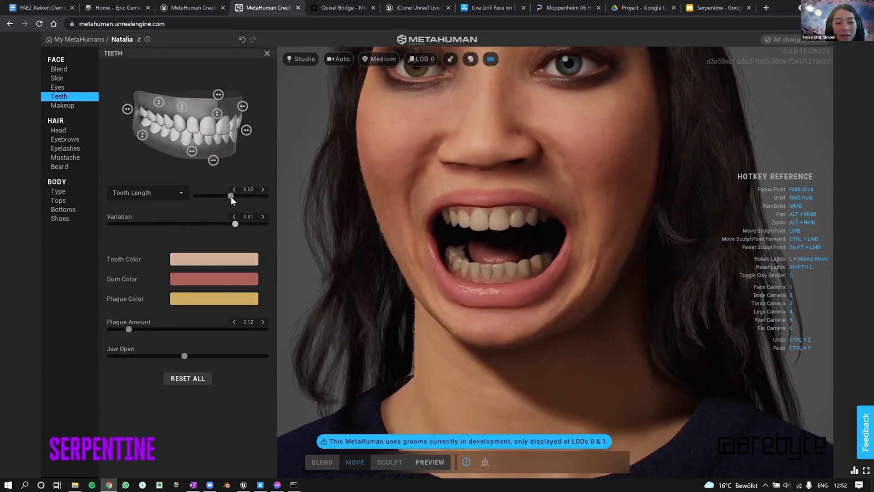
pyautogui.moveTo(231, 196)
pyautogui.mouseDown()
pyautogui.moveTo(274, 198)
pyautogui.moveTo(222, 198)
pyautogui.mouseUp()
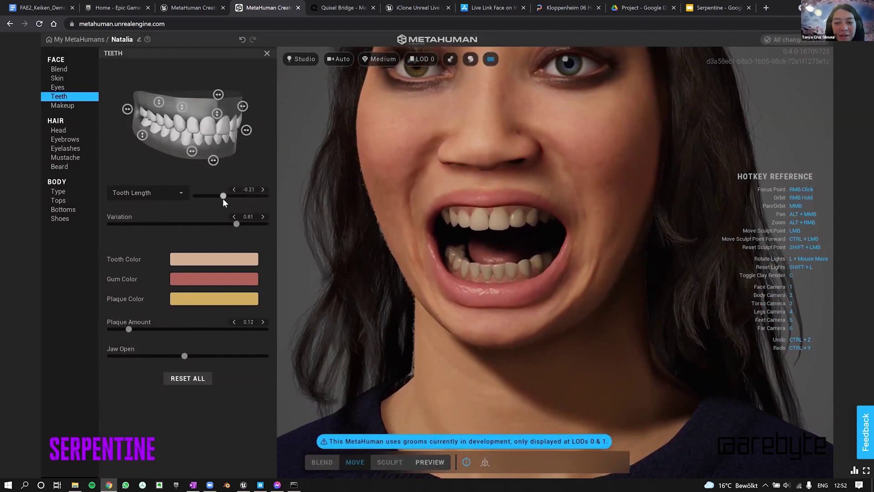
pyautogui.click(128, 329)
pyautogui.moveTo(180, 330); pyautogui.dragTo(126, 329)
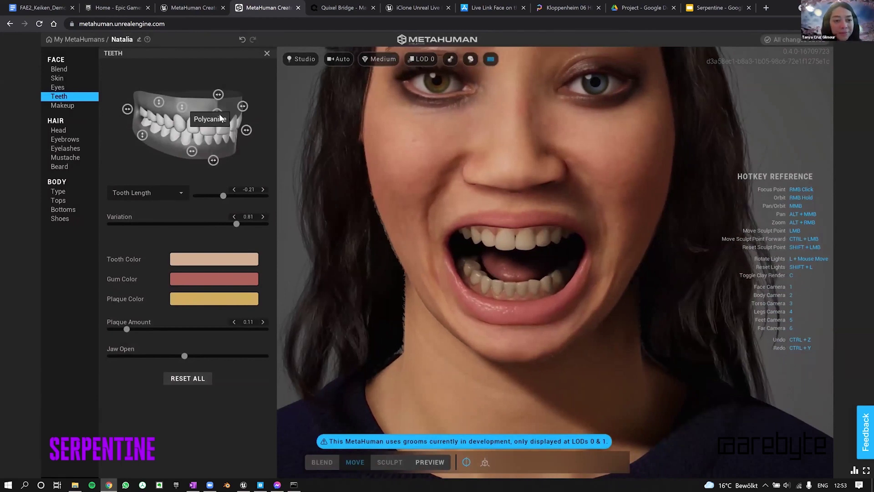
# - Adjust the Receding Gums and Narrowness controls on the teeth diagram
pyautogui.click(159, 102)
pyautogui.moveTo(163, 93); pyautogui.dragTo(163, 104)
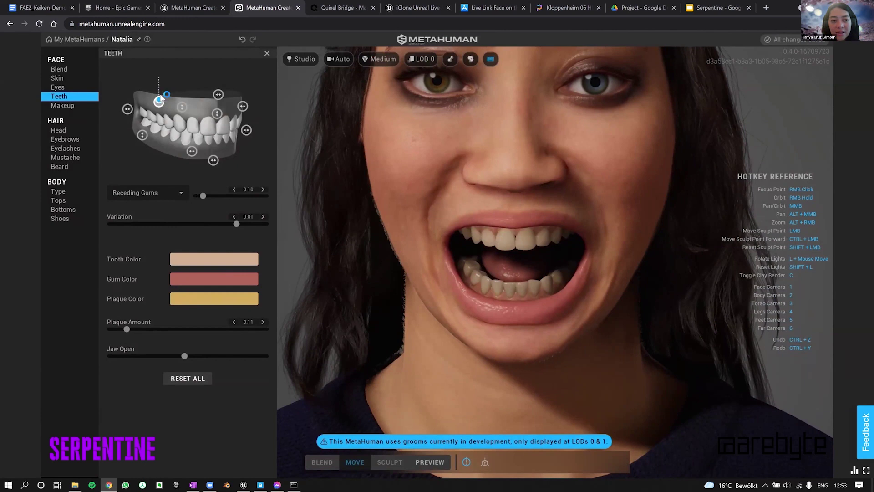
pyautogui.click(128, 109)
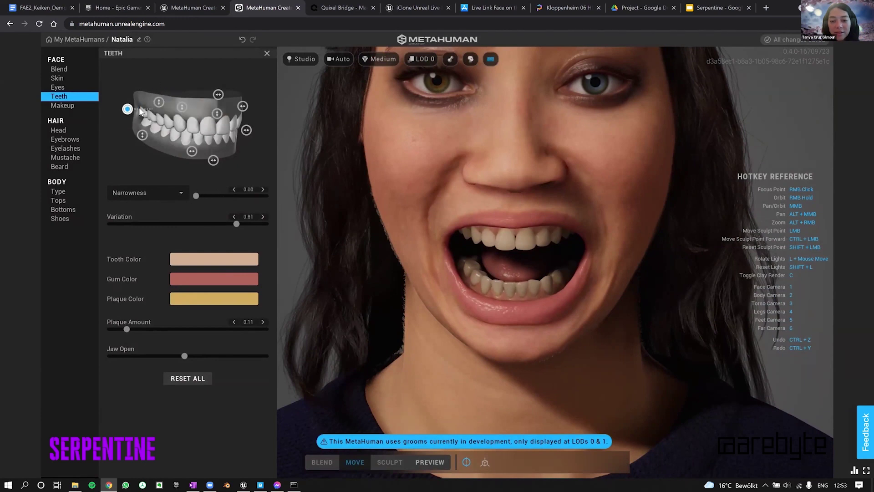
pyautogui.moveTo(138, 112); pyautogui.dragTo(133, 112)
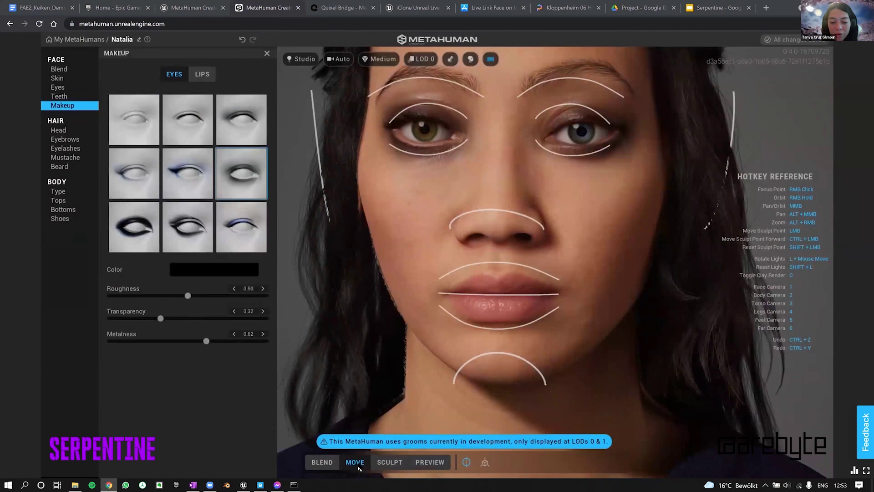
# - Preview the character in the eye makeup settings, apply the winged preset in the centre of the grid and color it light green
pyautogui.click(440, 462)
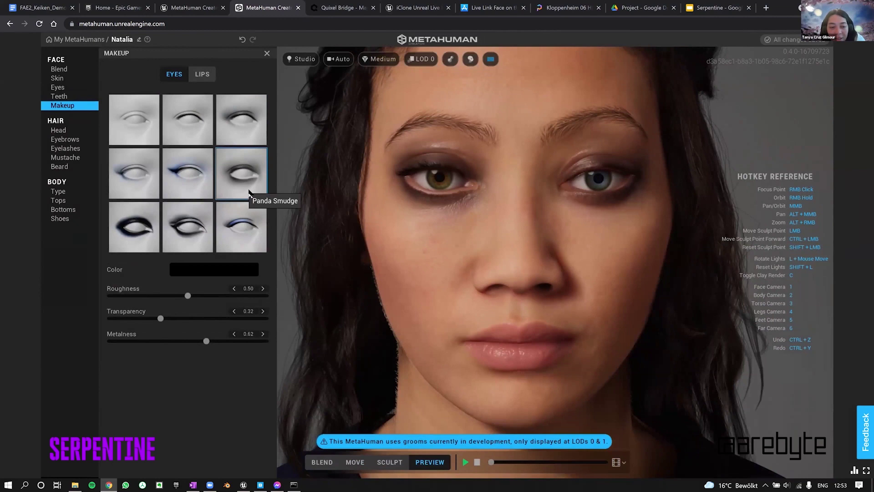
pyautogui.click(148, 138)
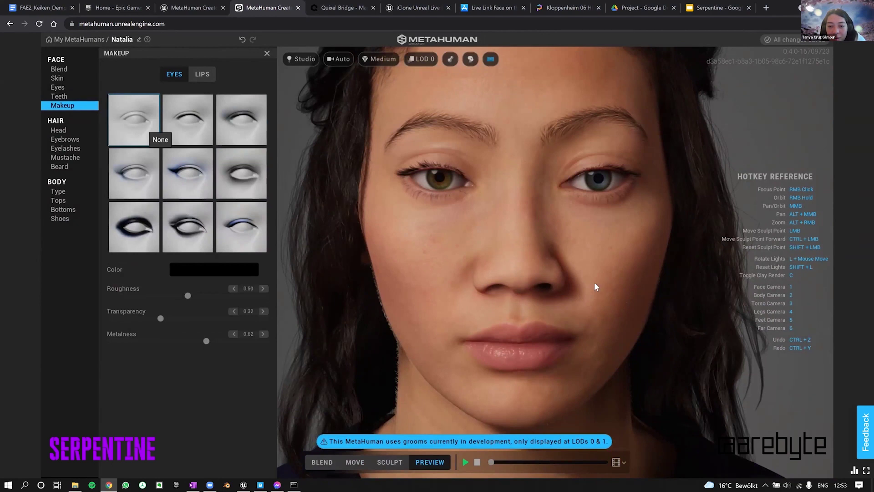
pyautogui.click(257, 111)
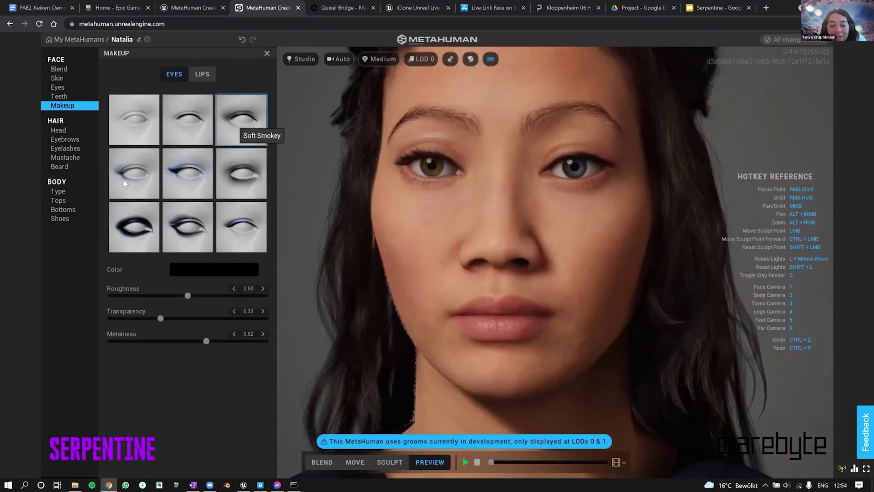
pyautogui.click(184, 181)
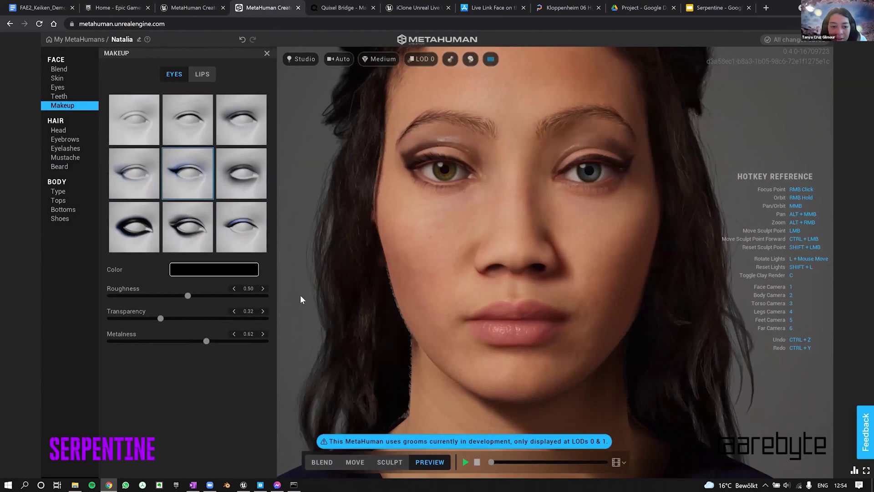
pyautogui.click(221, 315)
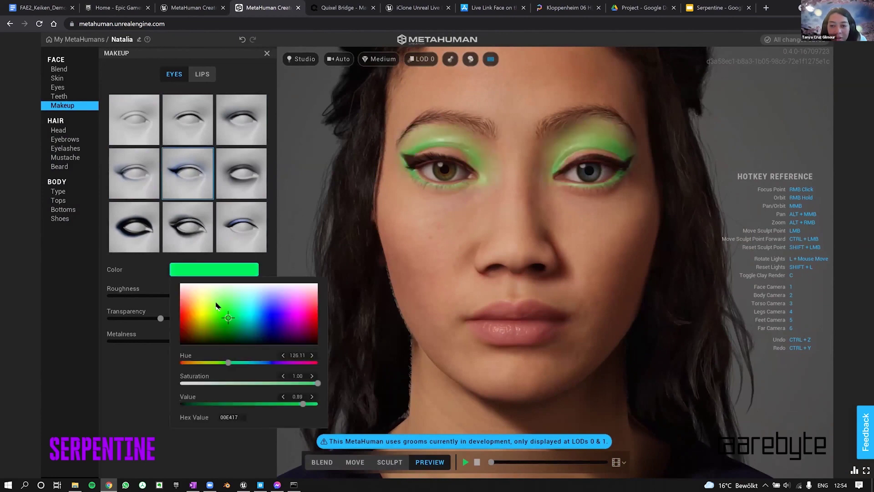
pyautogui.moveTo(215, 295)
pyautogui.mouseDown()
pyautogui.moveTo(215, 286)
pyautogui.moveTo(219, 305)
pyautogui.mouseUp()
# - Set the eye makeup's Transparency to 0.33 and its Roughness to 0.00
pyautogui.moveTo(163, 314); pyautogui.dragTo(276, 325)
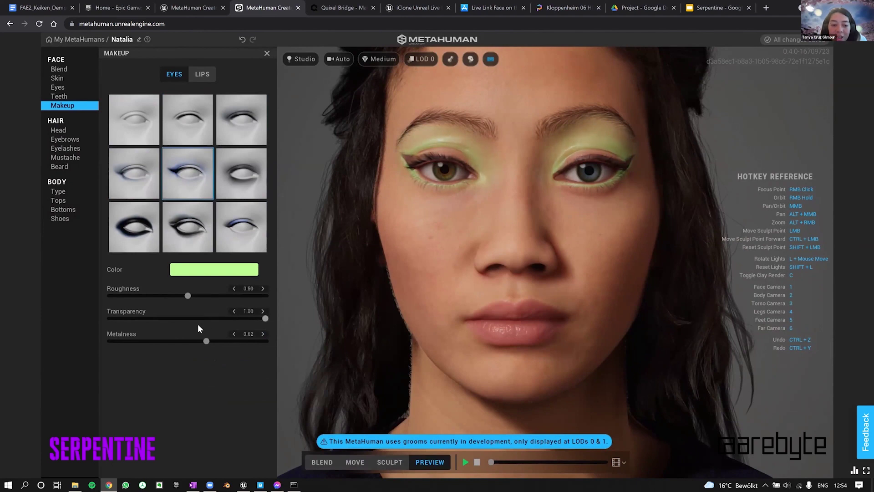
pyautogui.click(234, 311)
pyautogui.moveTo(245, 318); pyautogui.dragTo(239, 318)
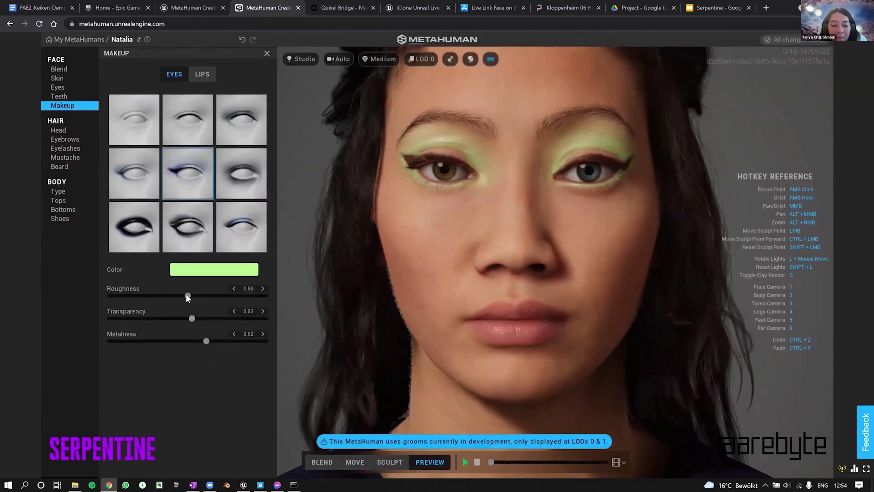
pyautogui.click(167, 319)
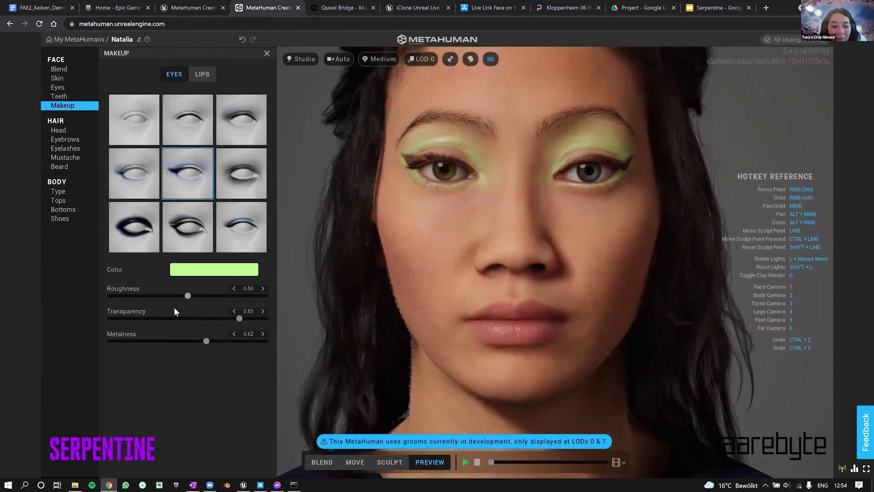
pyautogui.click(105, 299)
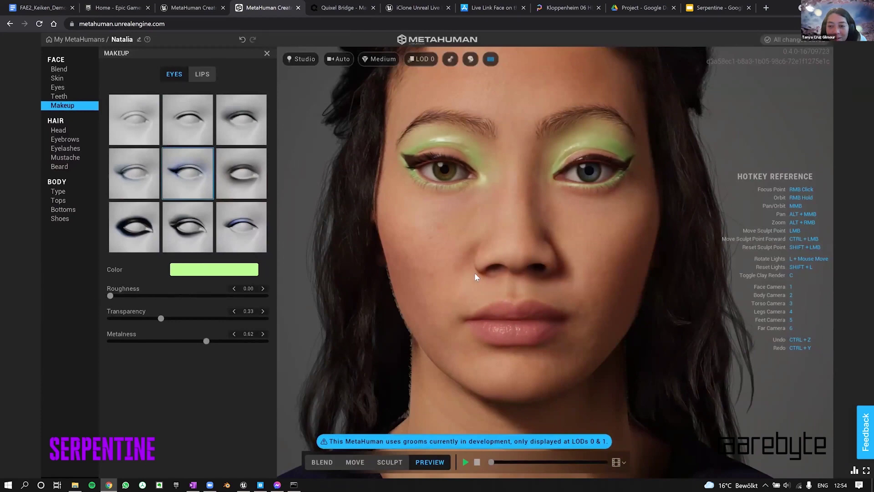
# - Set the eye makeup's Metalness to 1.00 and apply the heavy dark-rimmed preset that starts the last row
pyautogui.moveTo(517, 262); pyautogui.dragTo(397, 283, button='right')
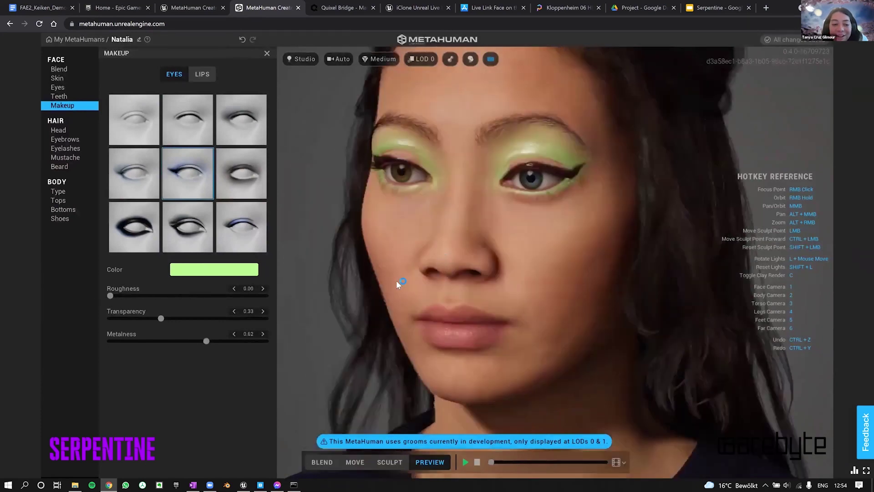
pyautogui.moveTo(208, 342); pyautogui.dragTo(91, 353)
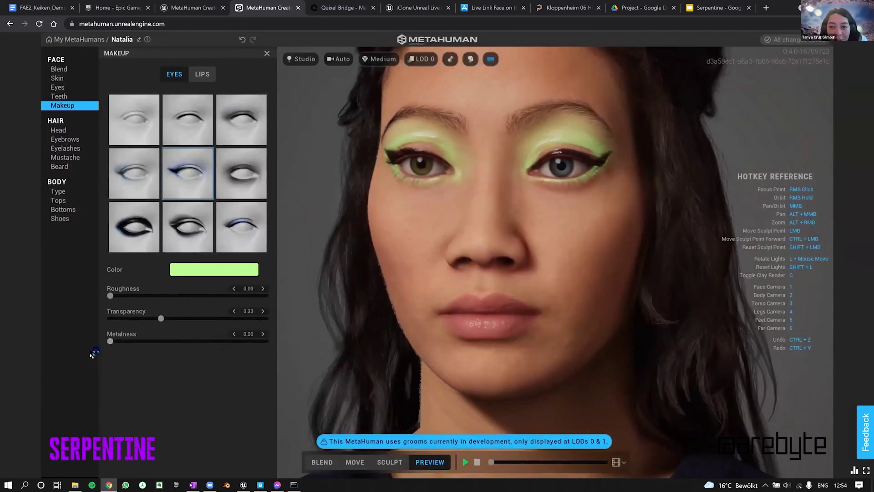
pyautogui.moveTo(196, 348); pyautogui.dragTo(235, 348)
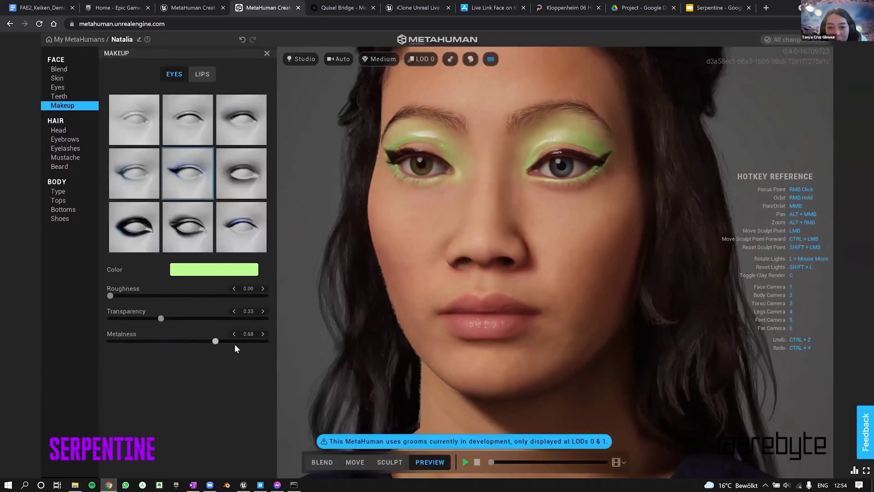
pyautogui.click(266, 341)
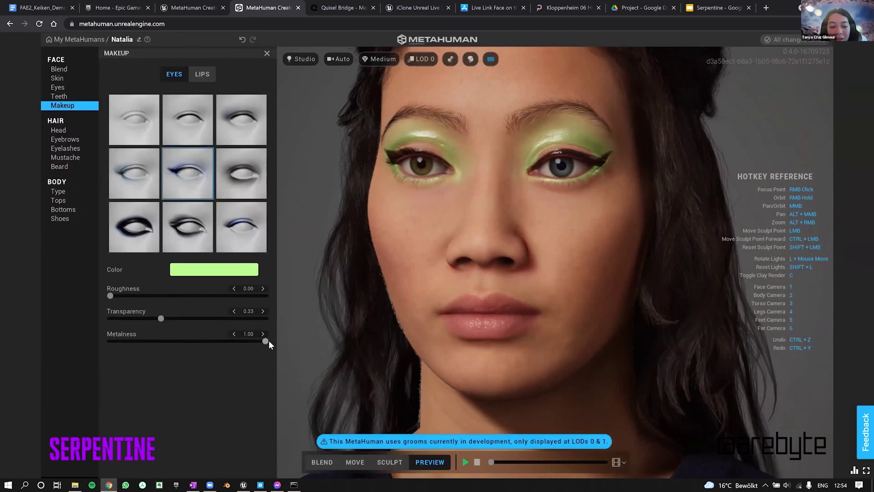
pyautogui.click(215, 341)
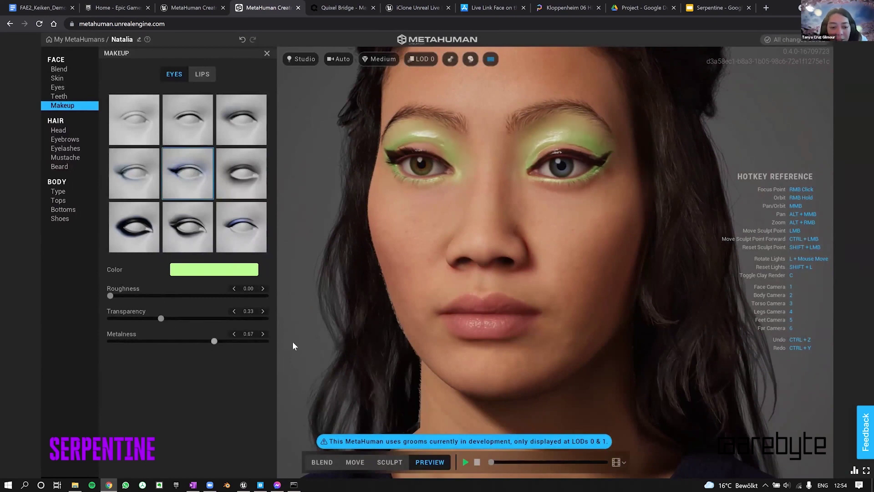
pyautogui.hotkey('ctrl', 'z')
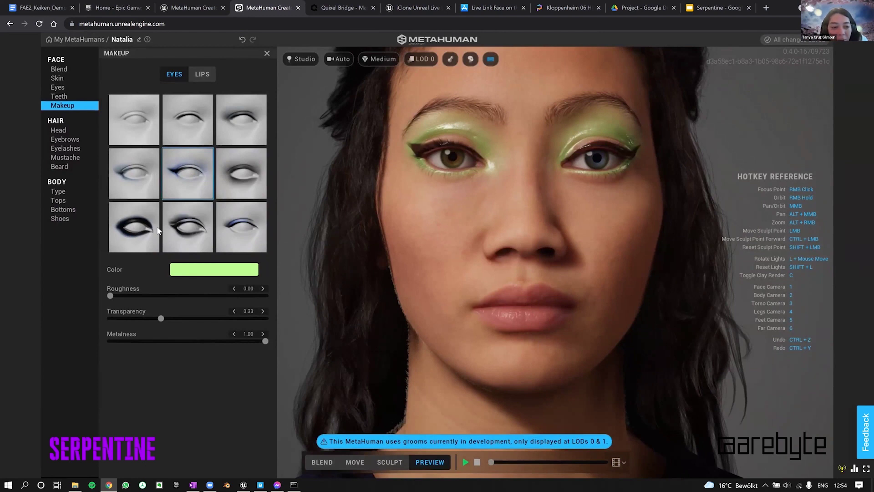
pyautogui.click(142, 219)
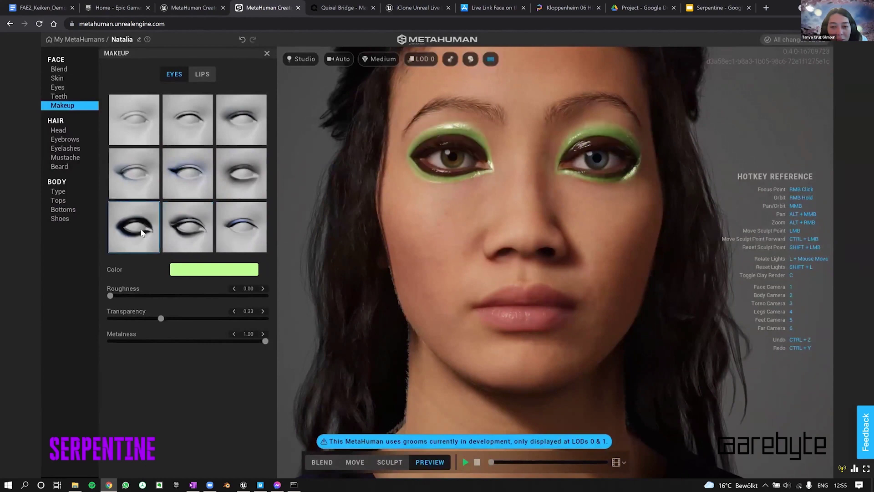
# - Apply the smoky eye makeup preset ending the middle row in pale cream FFE592, with Transparency at 0.57
pyautogui.click(254, 172)
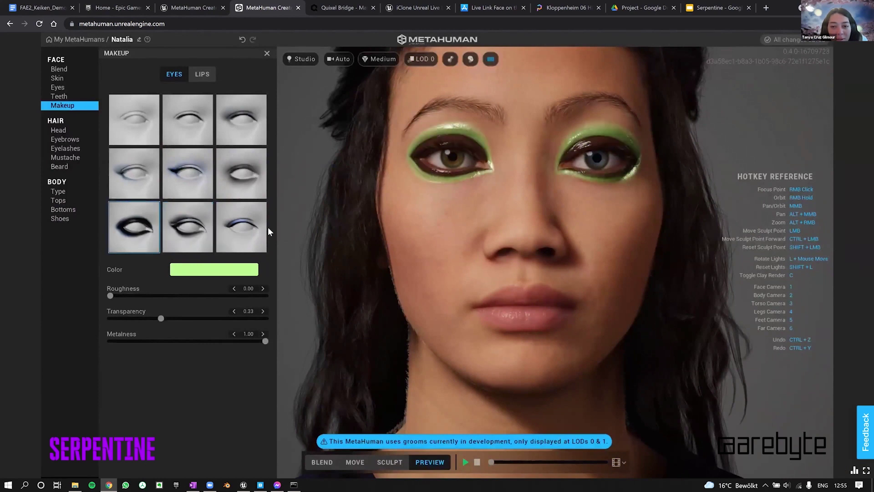
pyautogui.click(209, 299)
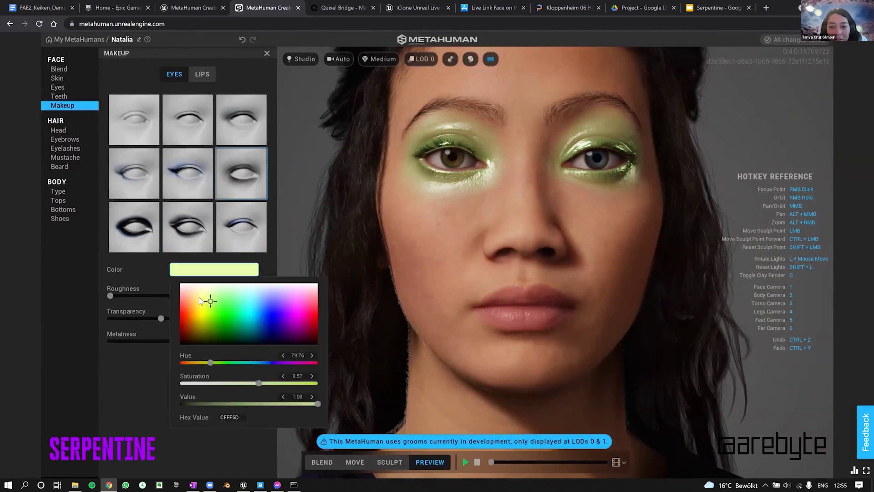
pyautogui.click(199, 298)
pyautogui.moveTo(198, 298); pyautogui.dragTo(197, 298)
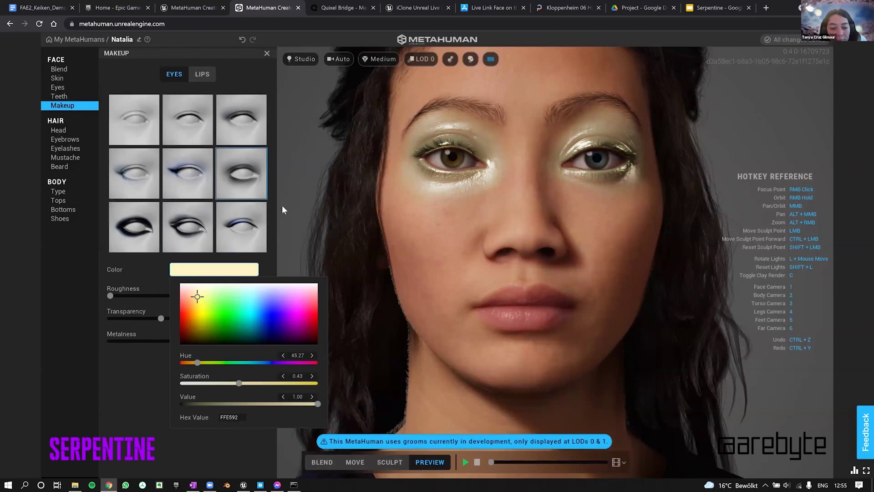
pyautogui.click(176, 318)
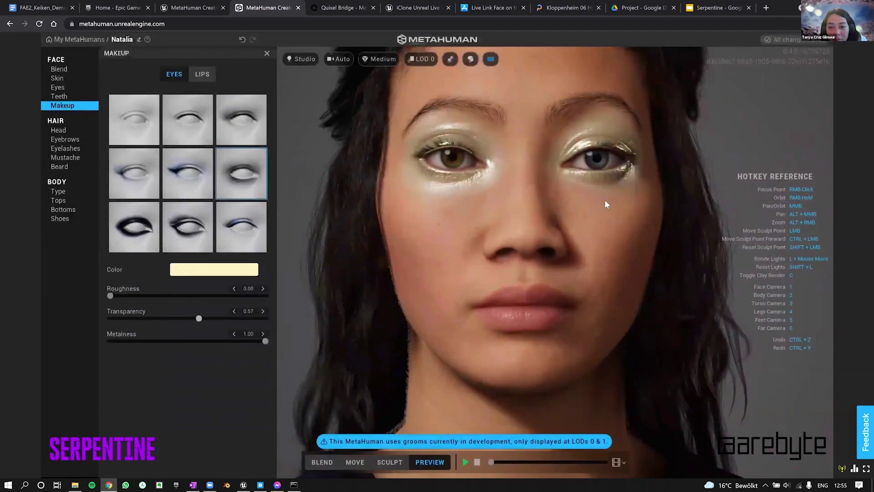
pyautogui.scroll(-2, 578, 205)
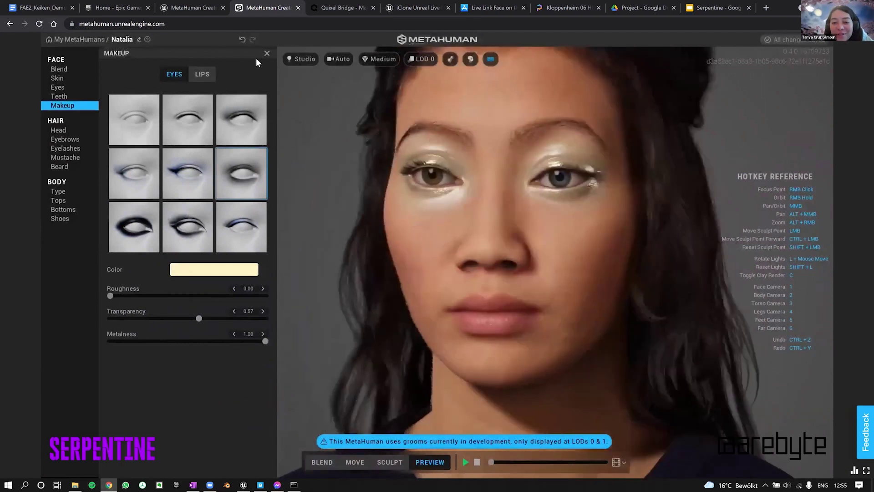
# - Open the lip makeup settings and color the lips dark olive green, hex value 0D1E00
pyautogui.click(211, 73)
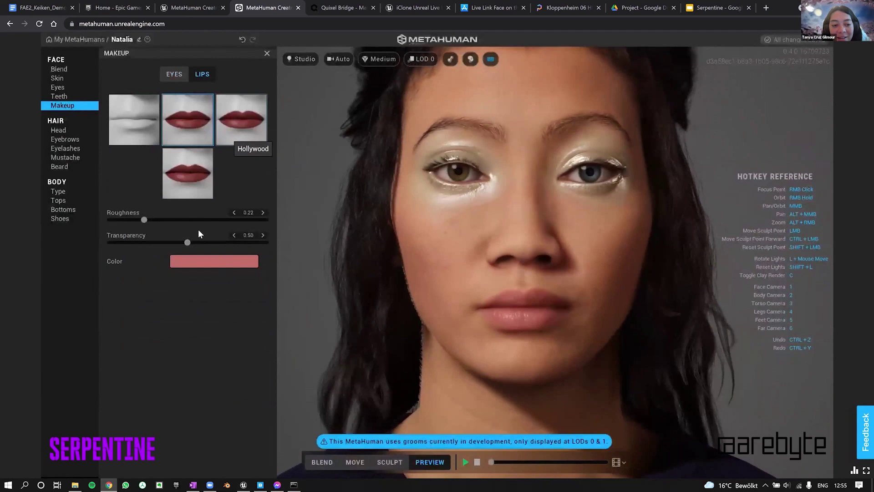
pyautogui.click(214, 261)
pyautogui.moveTo(280, 301); pyautogui.dragTo(216, 335)
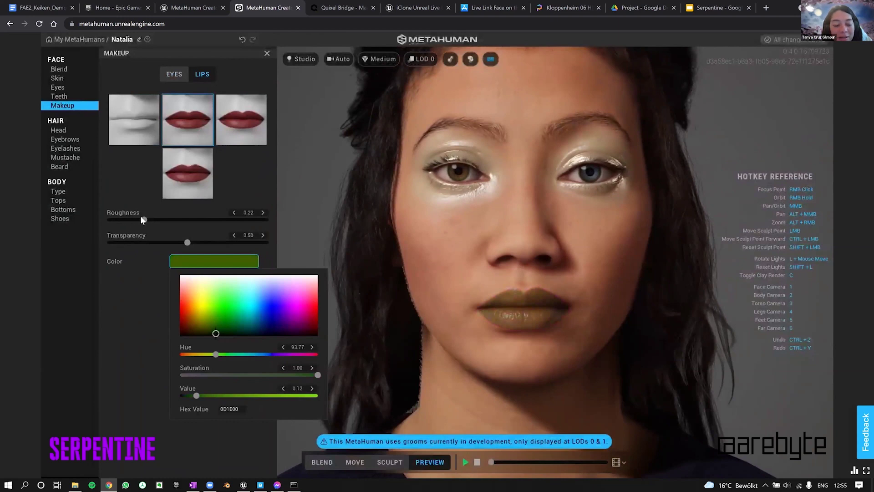
# - Set the lip makeup's Roughness to 0.00 and its Transparency to 0.63
pyautogui.moveTo(143, 218); pyautogui.dragTo(83, 225)
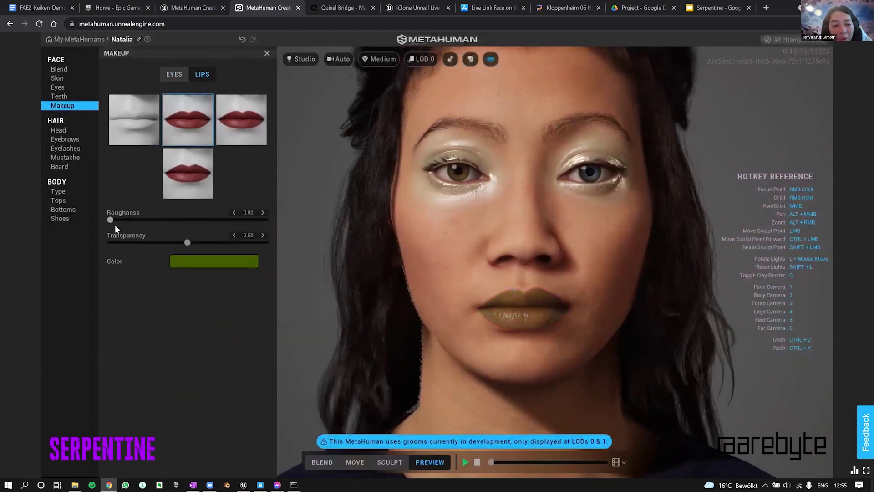
pyautogui.click(602, 313)
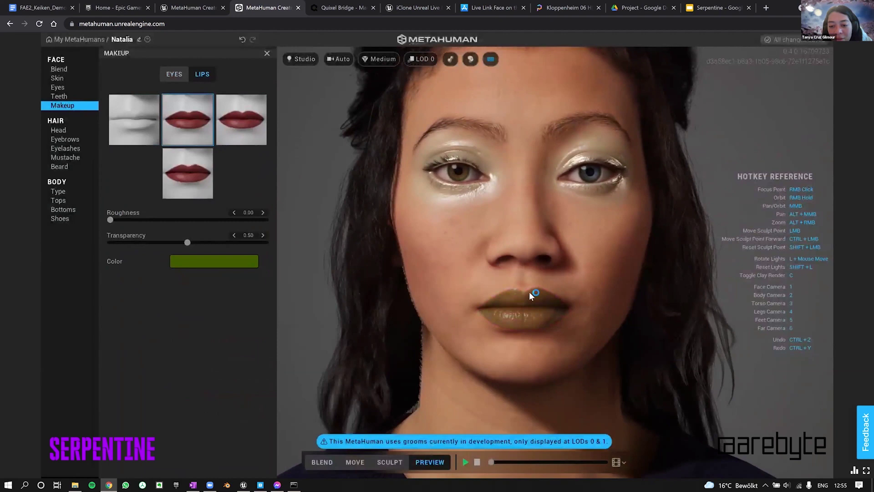
pyautogui.click(184, 235)
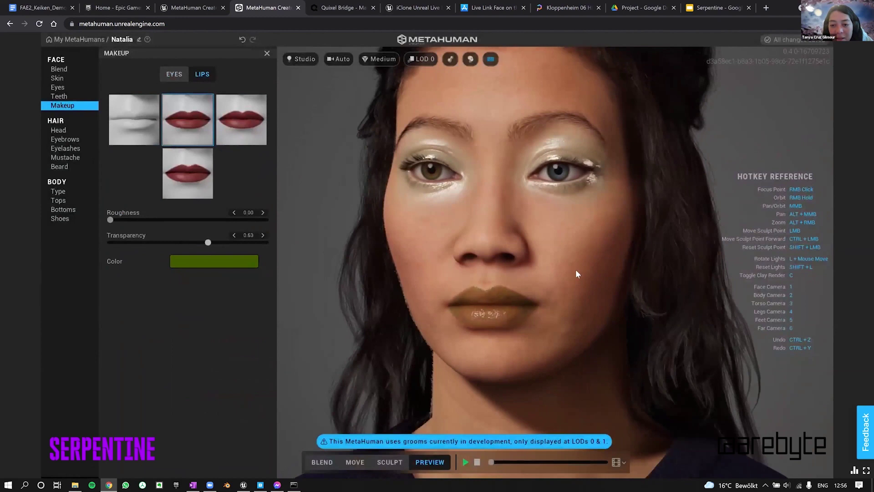
pyautogui.scroll(-3, 636, 285)
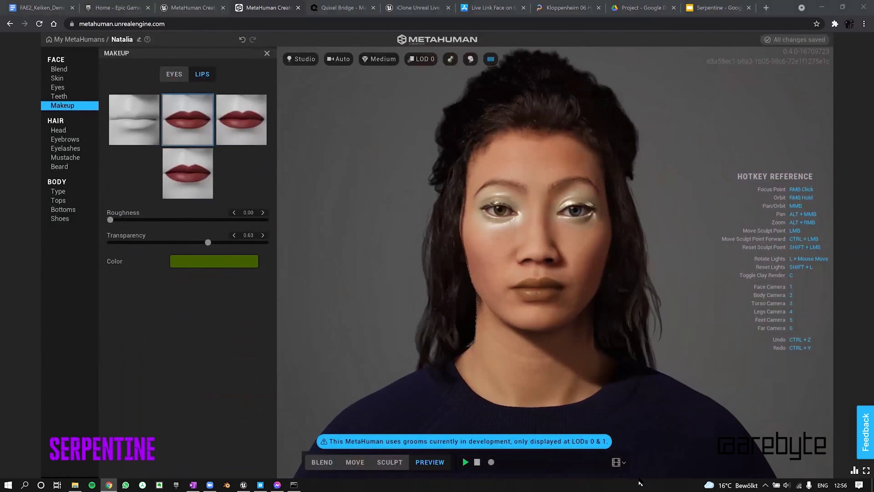
# - In the teeth settings, set Lower Shift to -0.65, Overjet to 0.28 and Overbite to 0.05
pyautogui.click(59, 96)
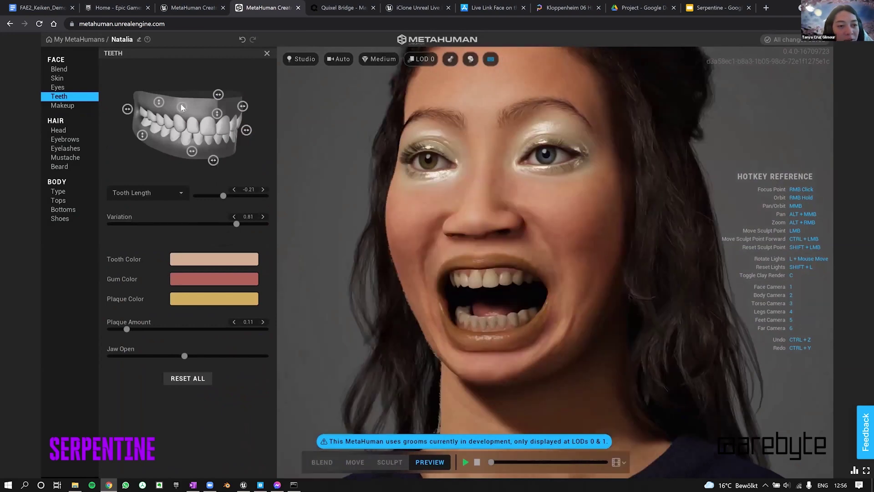
pyautogui.click(214, 160)
pyautogui.moveTo(236, 165); pyautogui.dragTo(238, 164)
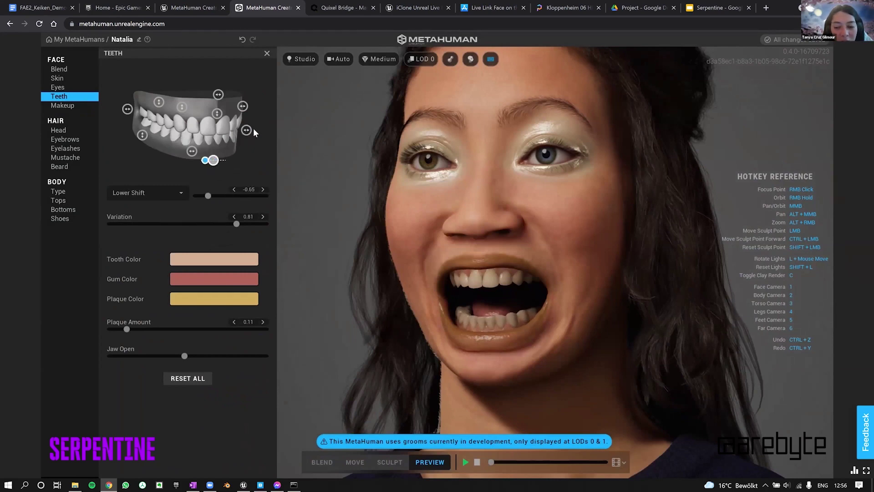
pyautogui.click(279, 132)
pyautogui.moveTo(282, 132); pyautogui.dragTo(247, 131)
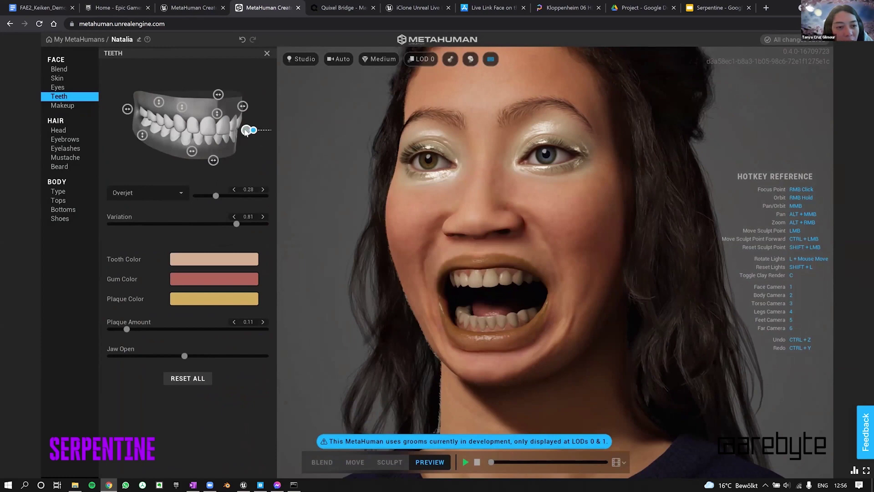
pyautogui.click(261, 108)
pyautogui.moveTo(267, 109); pyautogui.dragTo(270, 109)
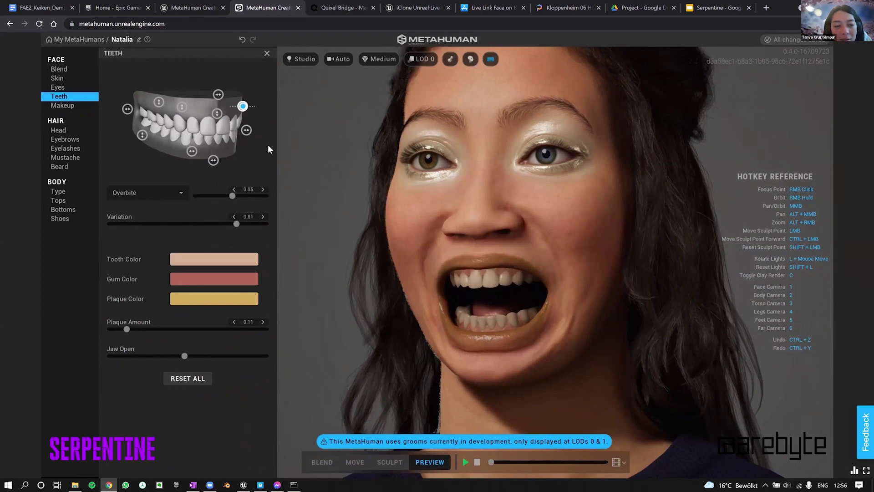
# - Viewing the open mouth in profile, set the teeth's Overbite to -0.52, adjust Upper Shift and set Lower Shift to 0.60
pyautogui.moveTo(569, 299); pyautogui.dragTo(809, 315, button='right')
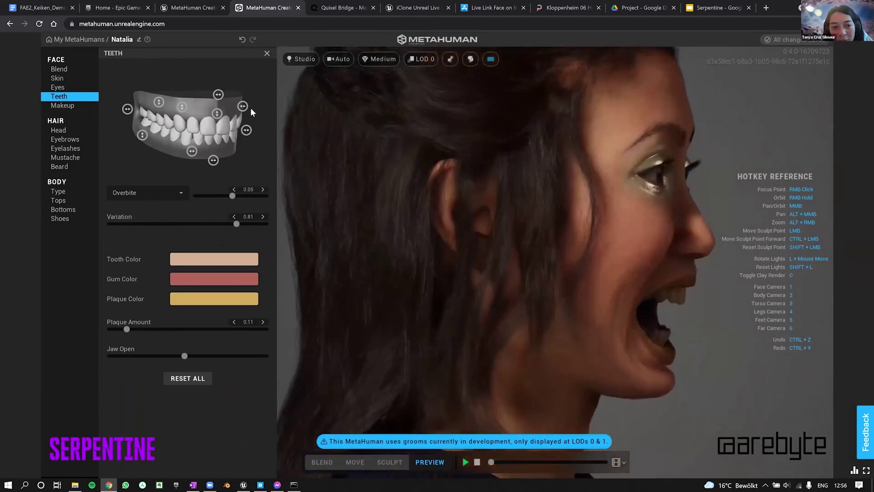
pyautogui.moveTo(243, 106); pyautogui.dragTo(215, 113)
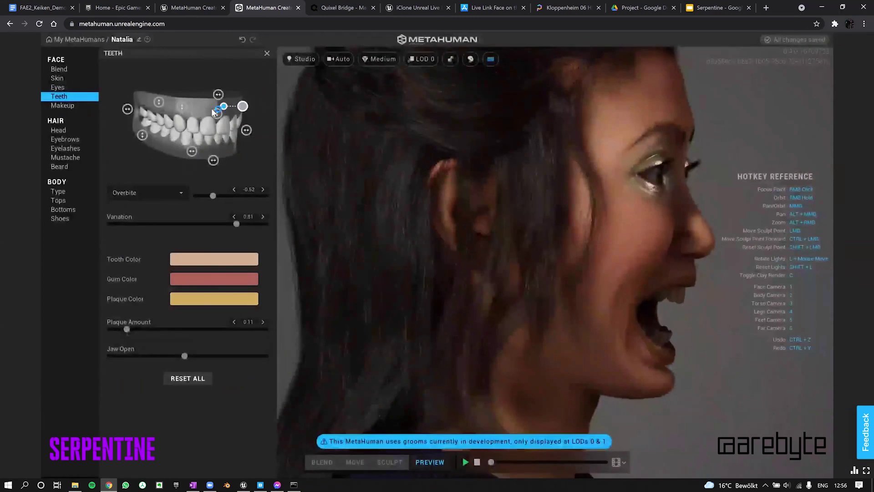
pyautogui.click(218, 96)
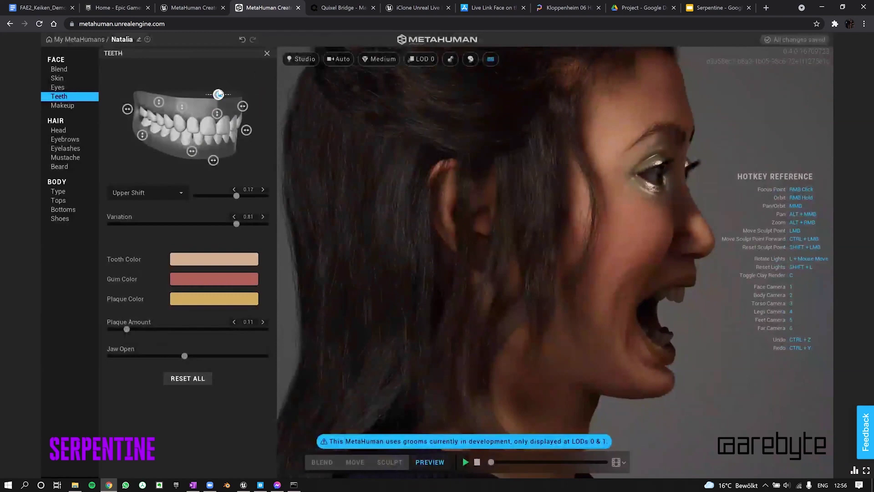
pyautogui.moveTo(222, 93); pyautogui.dragTo(217, 94)
pyautogui.moveTo(214, 160); pyautogui.dragTo(241, 160)
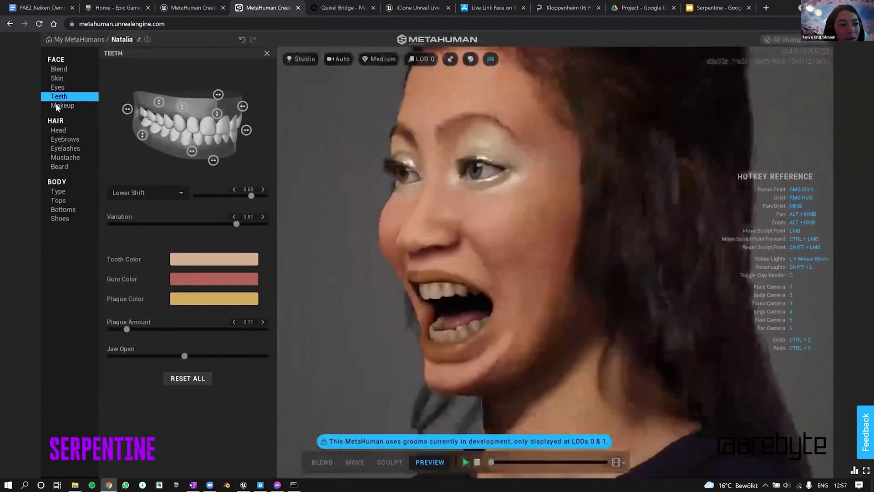
# - Return to the face Blend settings and adjust the upper lip and chin in profile with the Move controls
pyautogui.click(77, 67)
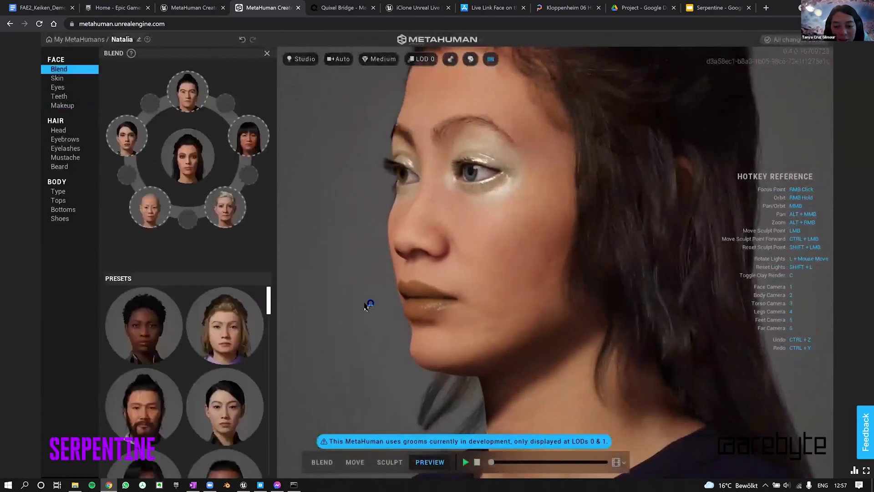
pyautogui.click(388, 462)
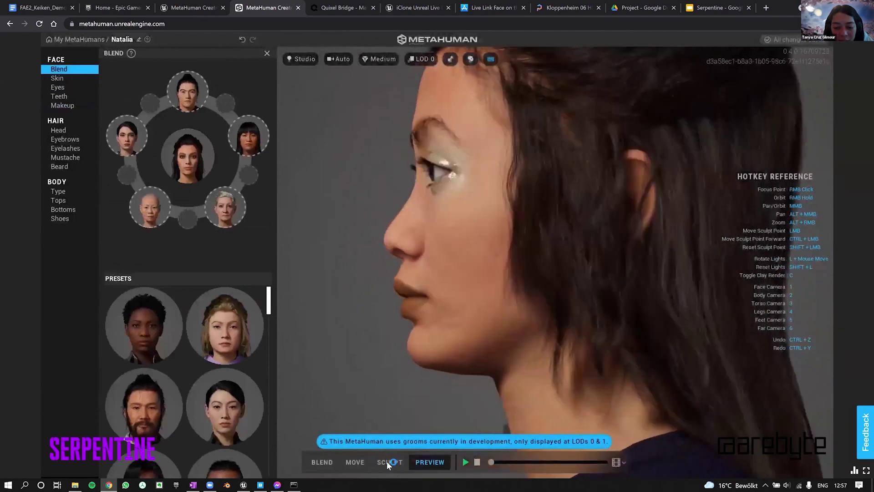
pyautogui.click(355, 463)
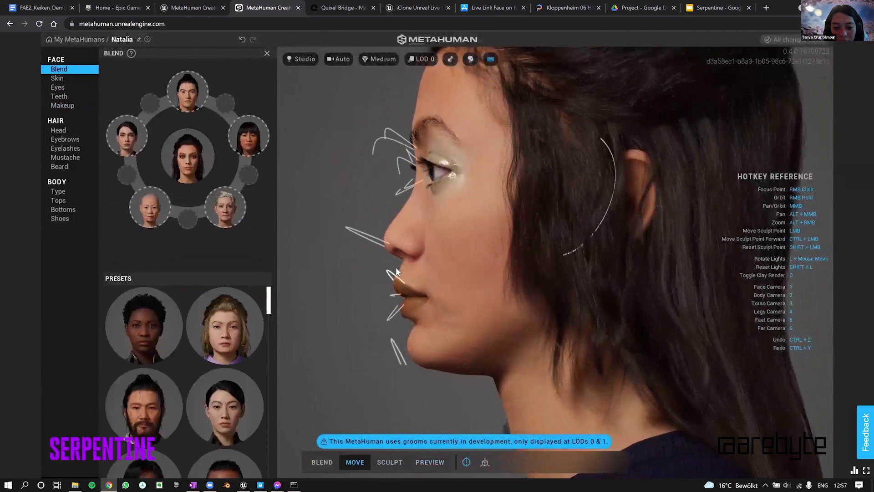
pyautogui.click(395, 266)
pyautogui.moveTo(368, 259); pyautogui.dragTo(392, 266)
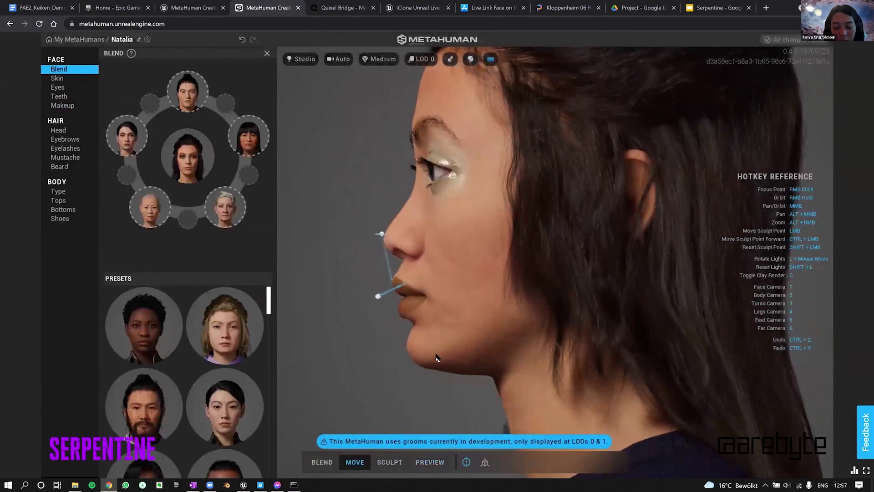
pyautogui.click(400, 351)
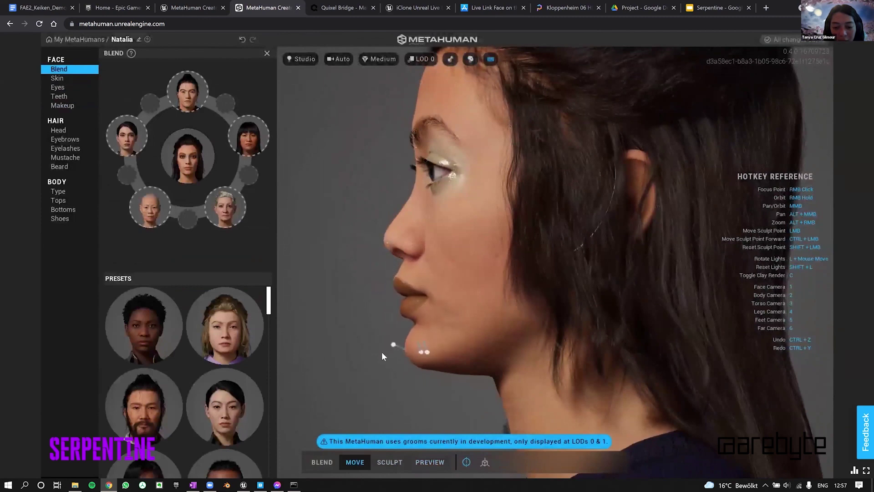
# - Switch to Sculpt mode, adjust the face beside the mouth and check the head from both sides
pyautogui.click(390, 462)
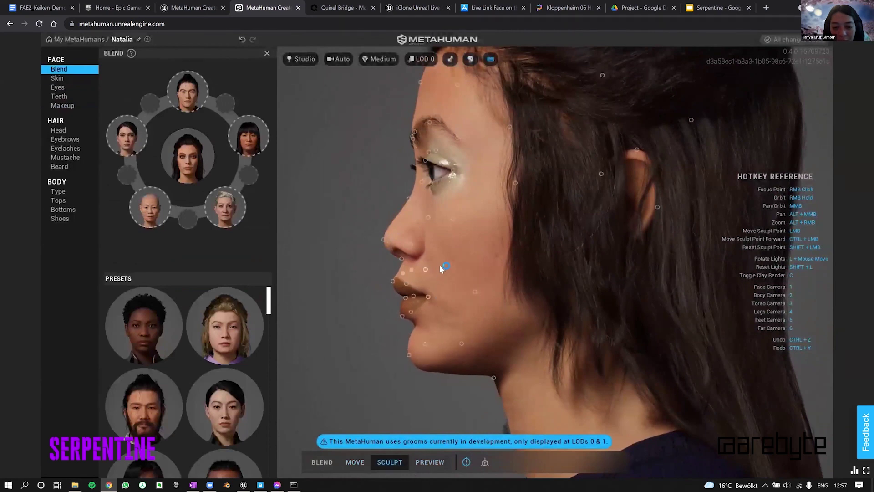
pyautogui.moveTo(446, 261); pyautogui.dragTo(441, 272)
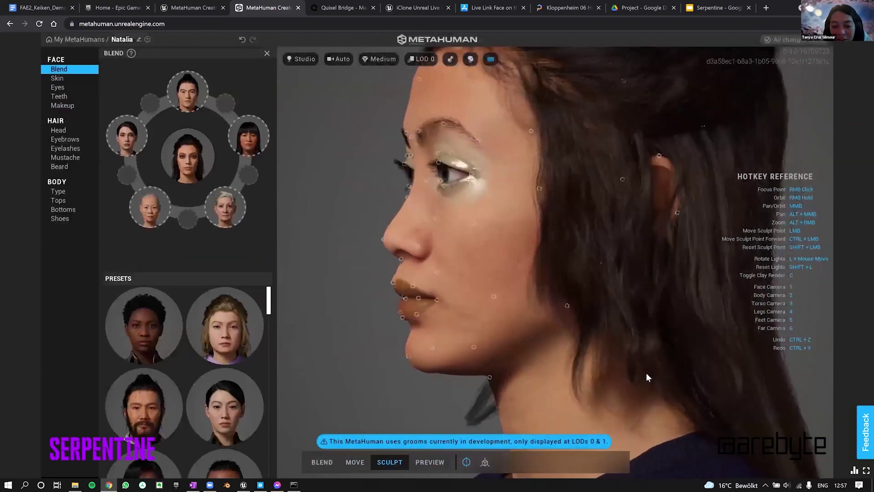
pyautogui.moveTo(586, 364)
pyautogui.mouseDown(button='right')
pyautogui.moveTo(482, 363)
pyautogui.moveTo(537, 354)
pyautogui.moveTo(507, 340)
pyautogui.moveTo(335, 337)
pyautogui.mouseUp(button='right')
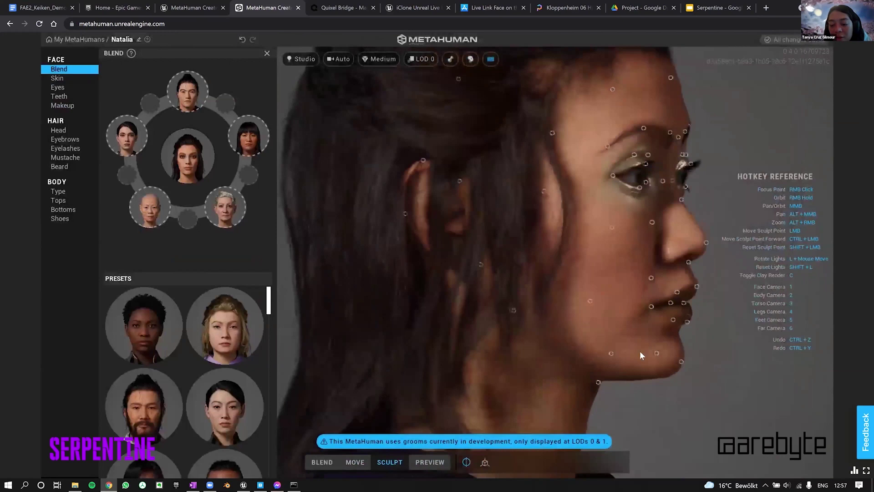
pyautogui.moveTo(640, 351)
pyautogui.mouseDown(button='right')
pyautogui.moveTo(528, 354)
pyautogui.moveTo(595, 362)
pyautogui.mouseUp(button='right')
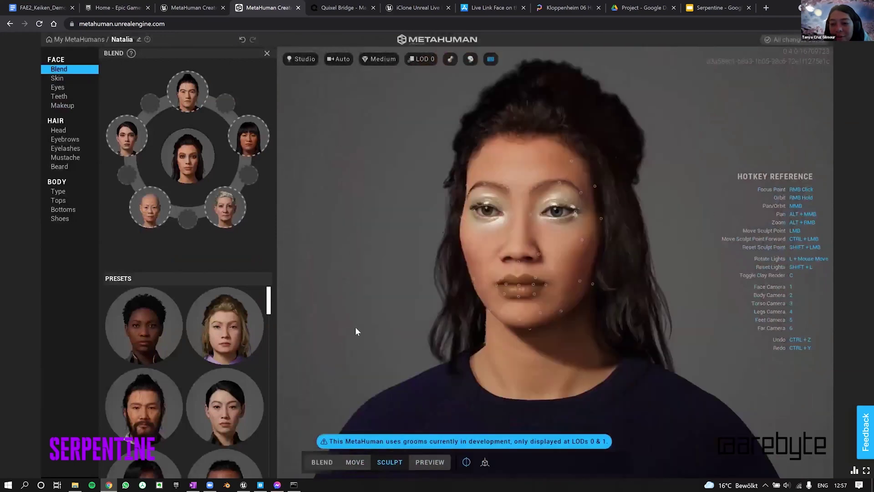
pyautogui.moveTo(764, 282); pyautogui.dragTo(630, 280, button='right')
pyautogui.moveTo(520, 280); pyautogui.dragTo(597, 277, button='right')
pyautogui.moveTo(458, 277)
pyautogui.mouseDown(button='right')
pyautogui.moveTo(351, 275)
pyautogui.moveTo(490, 191)
pyautogui.mouseUp(button='right')
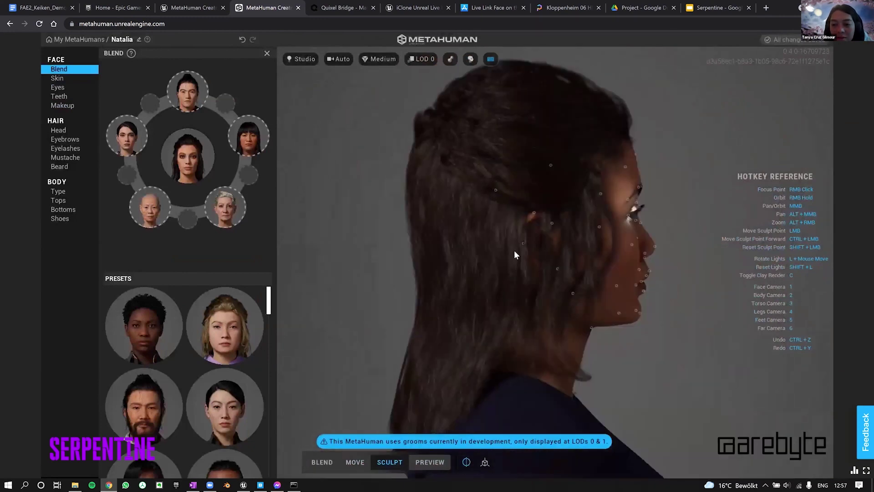
pyautogui.press('1')
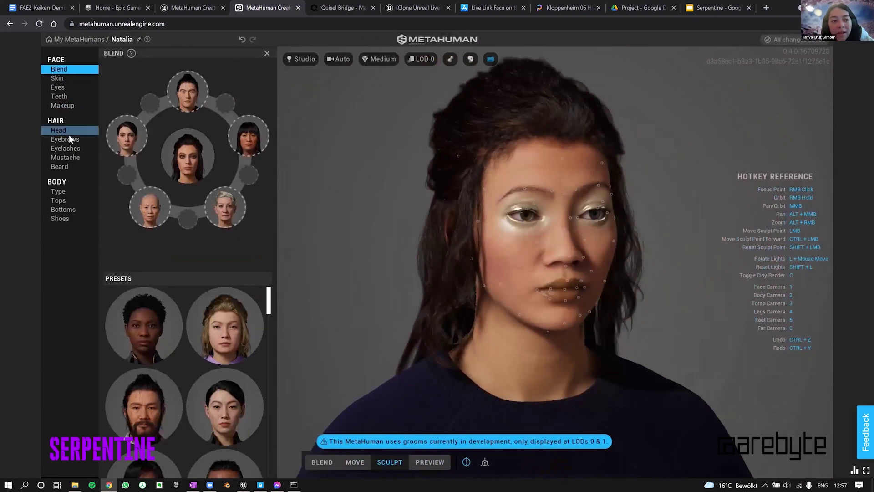
# - Open the head hair settings, look through the hairstyles and examine the current hair from several angles
pyautogui.click(70, 134)
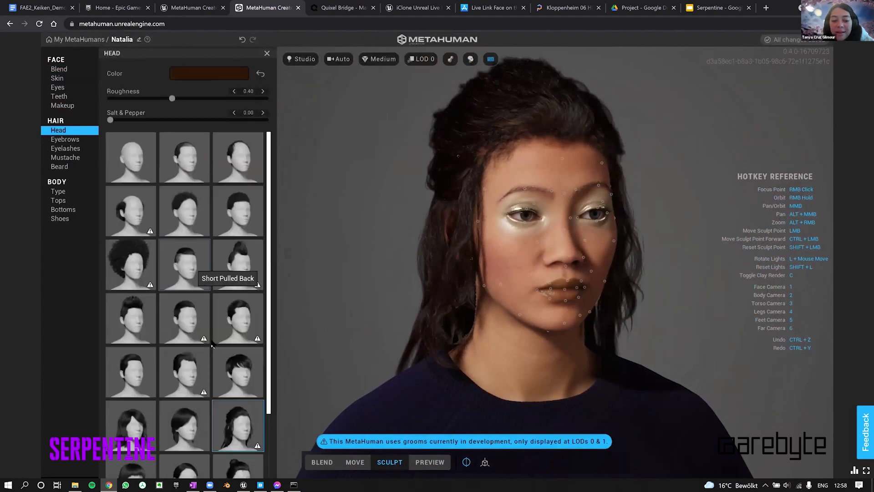
pyautogui.scroll(-5, 230, 314)
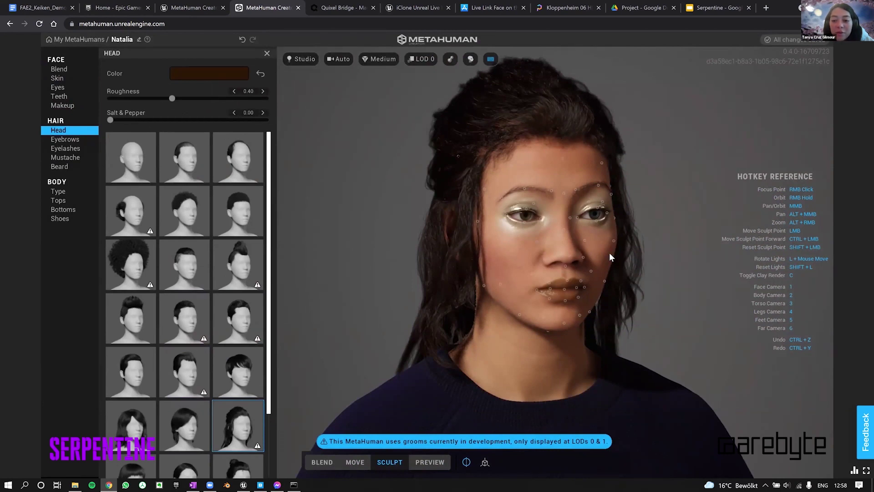
pyautogui.moveTo(483, 250); pyautogui.dragTo(585, 245, button='right')
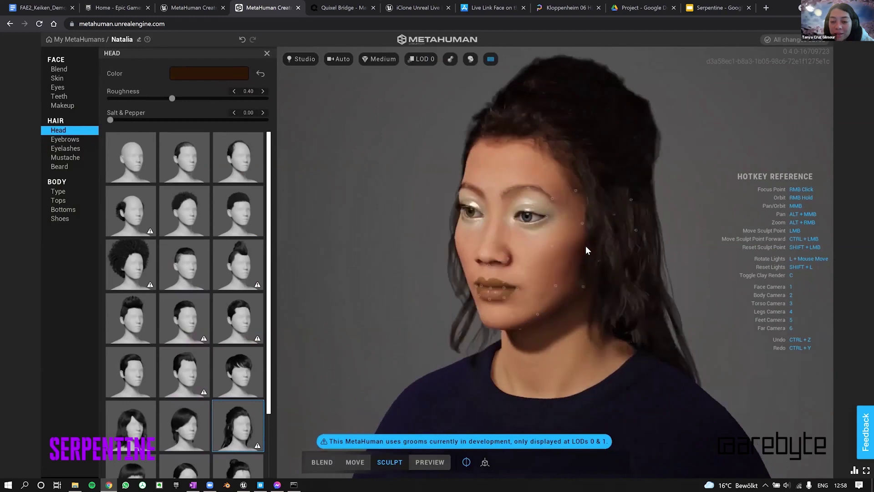
pyautogui.moveTo(531, 253); pyautogui.dragTo(570, 275, button='right')
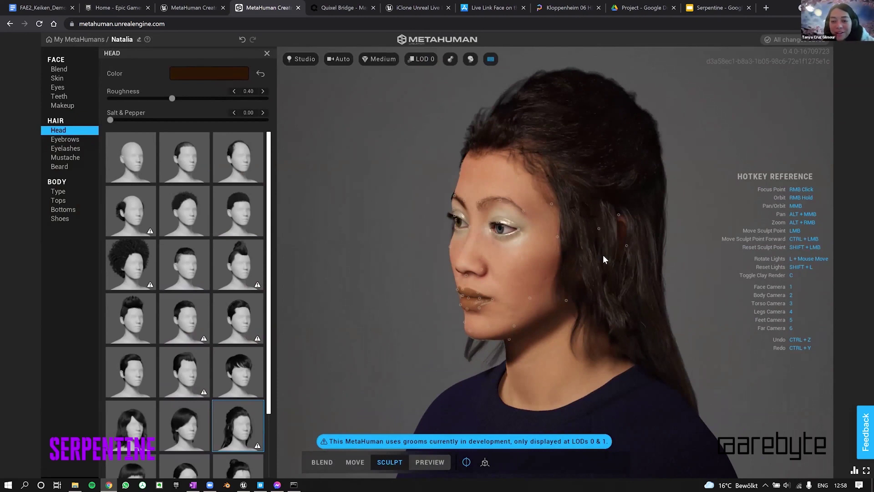
pyautogui.moveTo(603, 255); pyautogui.dragTo(541, 351, button='right')
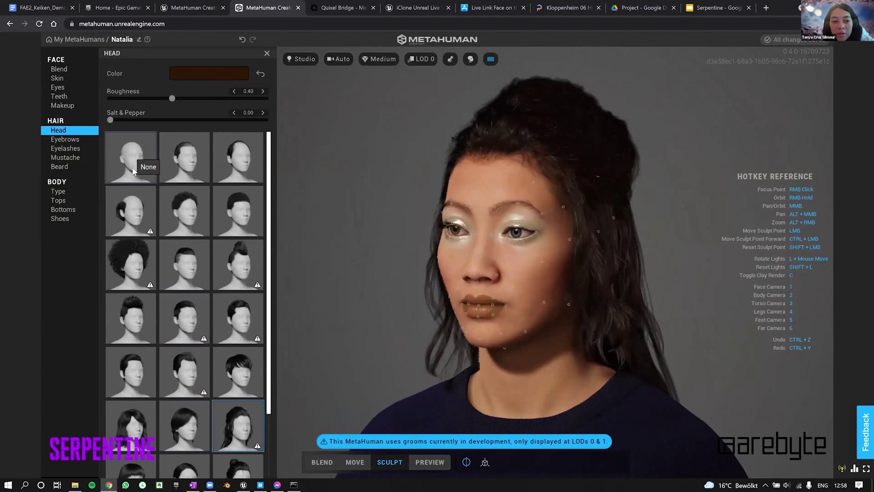
# - Set the head hair to None and try reshaping the back of the skull in profile, undoing the sculpt changes and returning to the face view
pyautogui.click(151, 177)
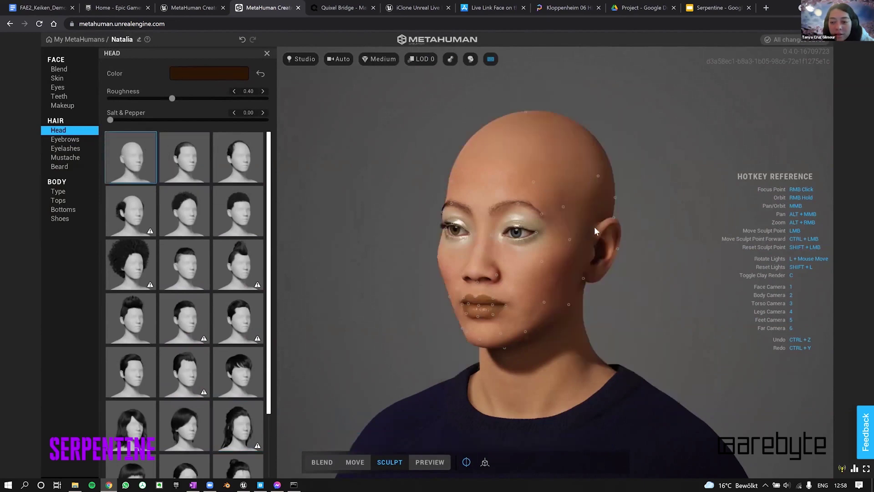
pyautogui.moveTo(550, 216); pyautogui.dragTo(585, 174, button='right')
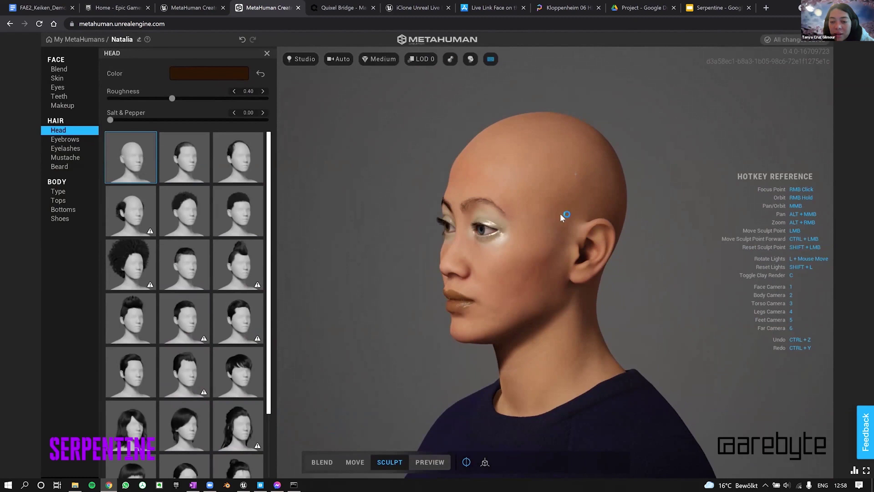
pyautogui.moveTo(560, 213); pyautogui.dragTo(613, 198, button='right')
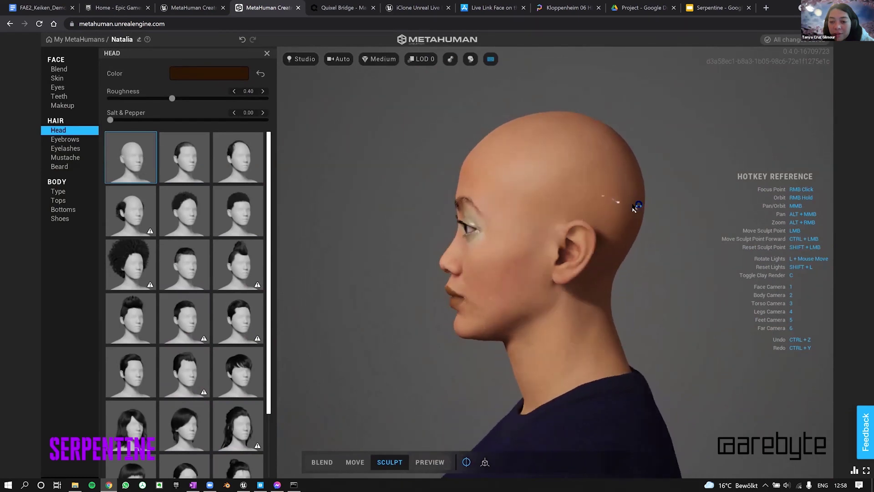
pyautogui.moveTo(636, 209); pyautogui.dragTo(629, 218)
pyautogui.hotkey('ctrl', 'z')
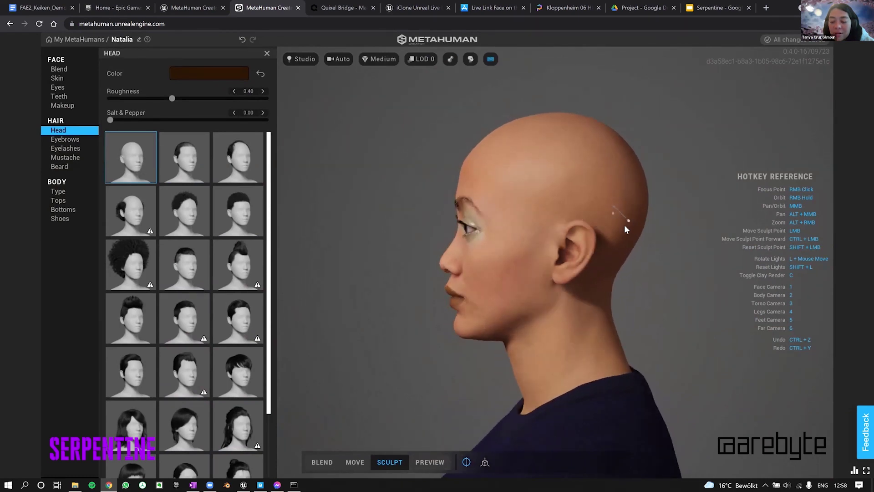
pyautogui.hotkey('ctrl', 'z')
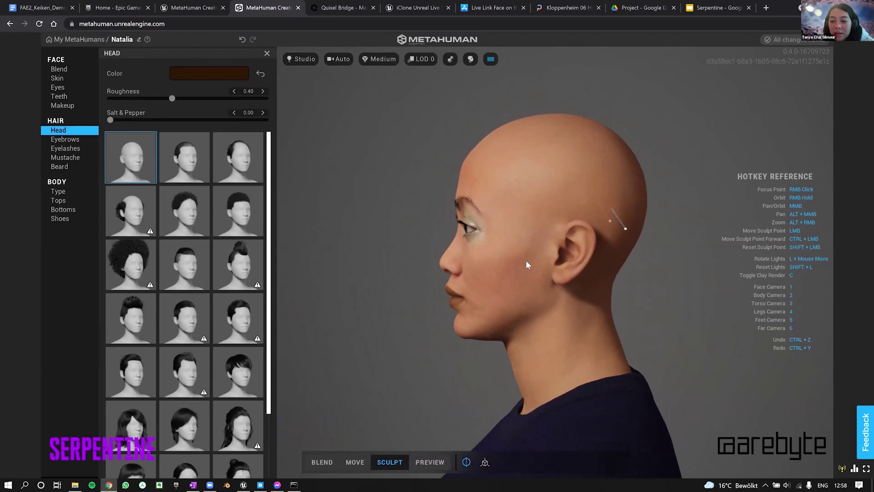
pyautogui.moveTo(526, 261); pyautogui.dragTo(564, 318, button='right')
pyautogui.press('1')
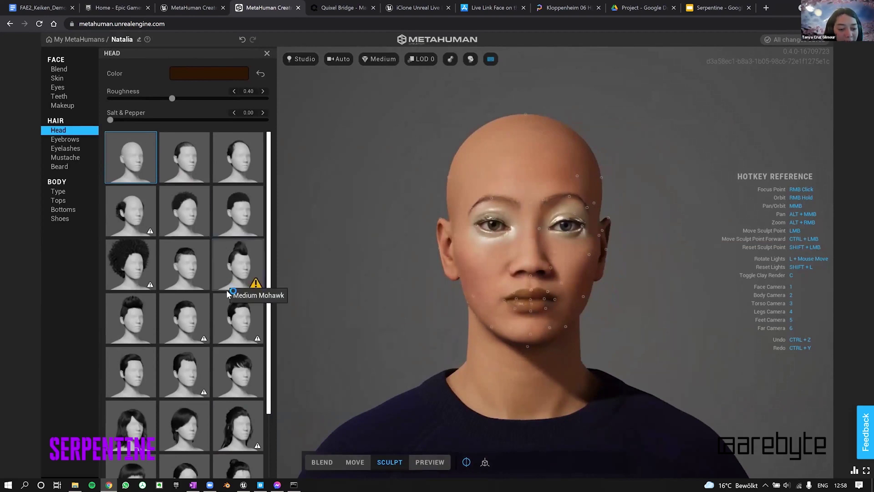
# - Reapply the long half-up hairstyle and try white and blonde hair colors, ending at Melanin 0.04 and Redness 0.32
pyautogui.scroll(-2, 237, 365)
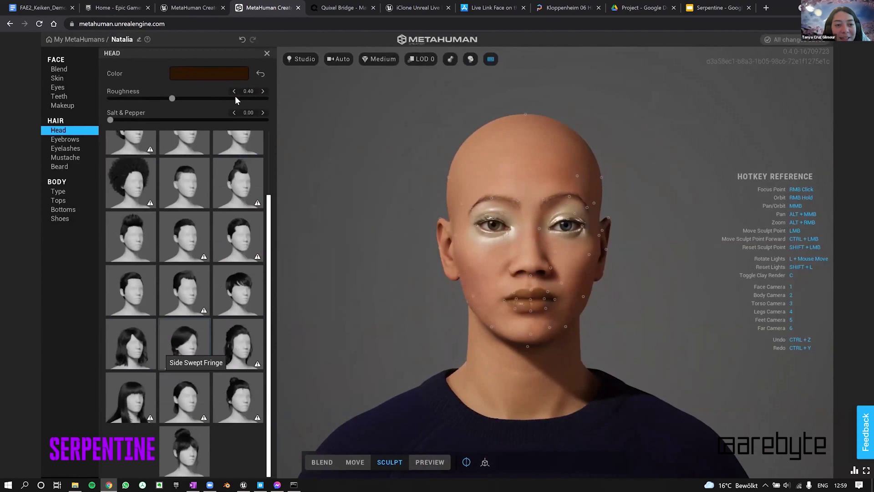
pyautogui.click(209, 73)
pyautogui.click(182, 91)
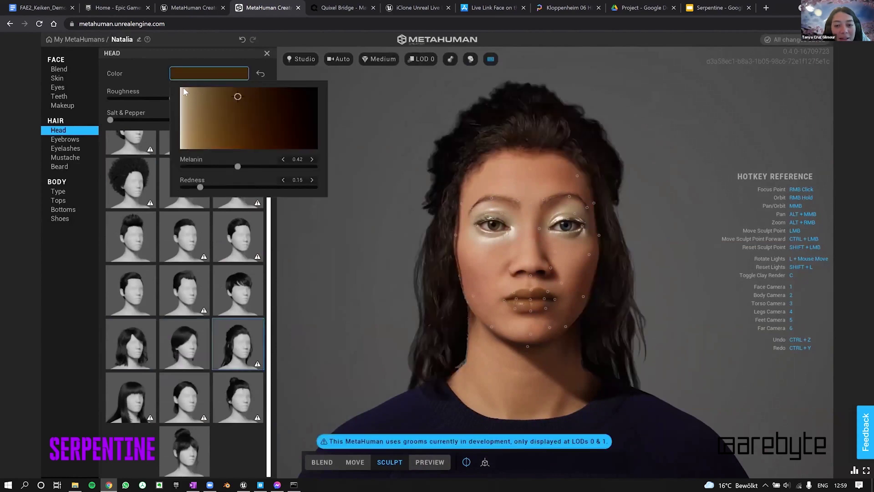
pyautogui.moveTo(183, 91)
pyautogui.mouseDown()
pyautogui.moveTo(166, 98)
pyautogui.moveTo(173, 100)
pyautogui.mouseUp()
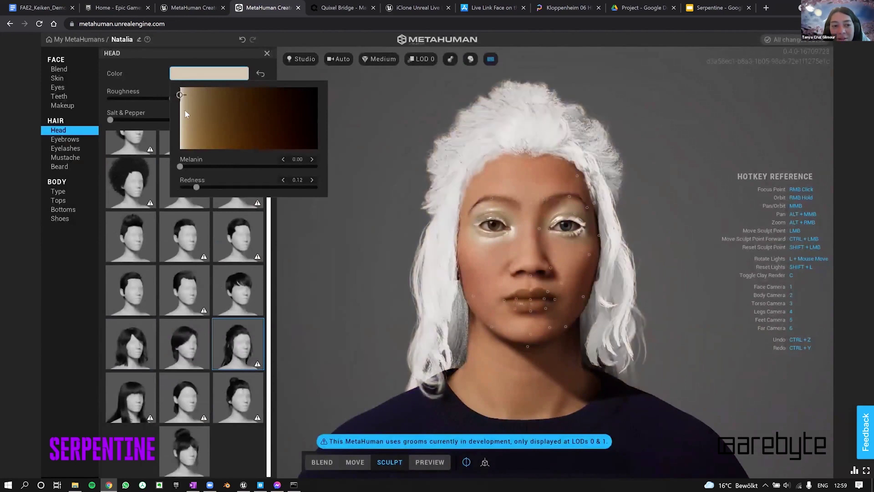
pyautogui.click(185, 111)
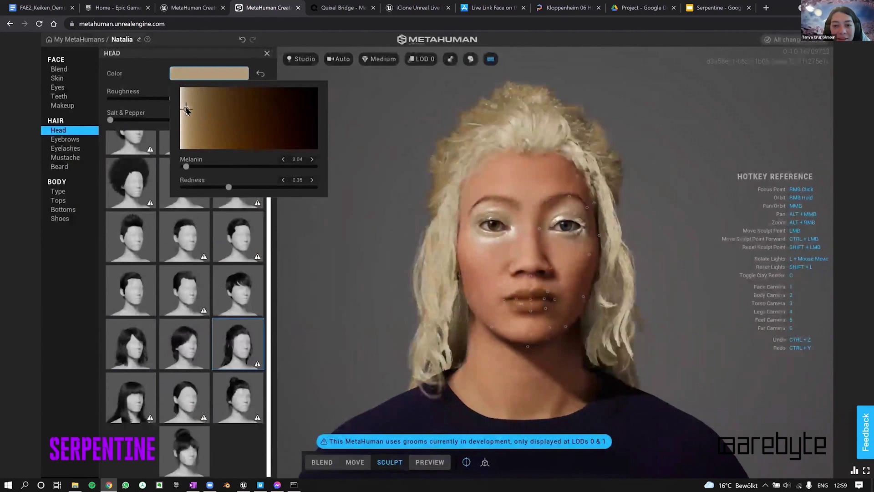
pyautogui.moveTo(187, 110); pyautogui.dragTo(186, 108)
# - Try darker hair colors including black at Melanin 1.00 and Redness 0.83, and a reddish brown at Melanin 0.22 and Redness 0.57
pyautogui.click(217, 129)
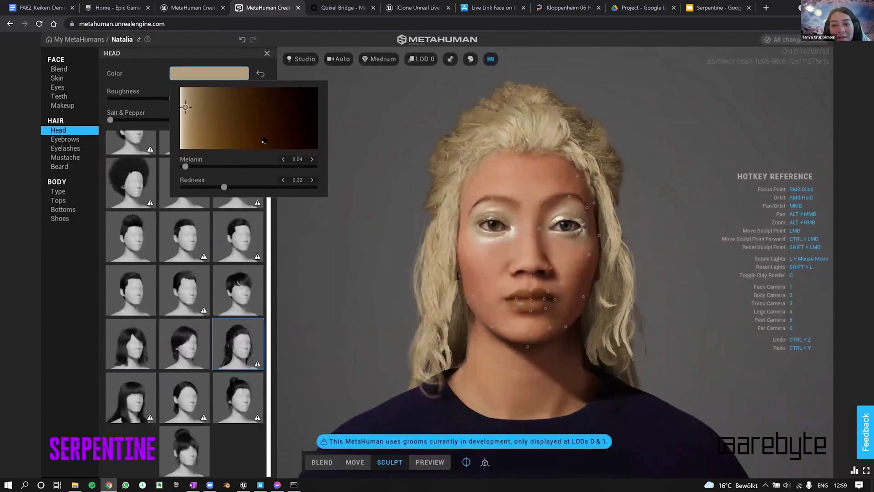
pyautogui.click(306, 137)
pyautogui.click(317, 139)
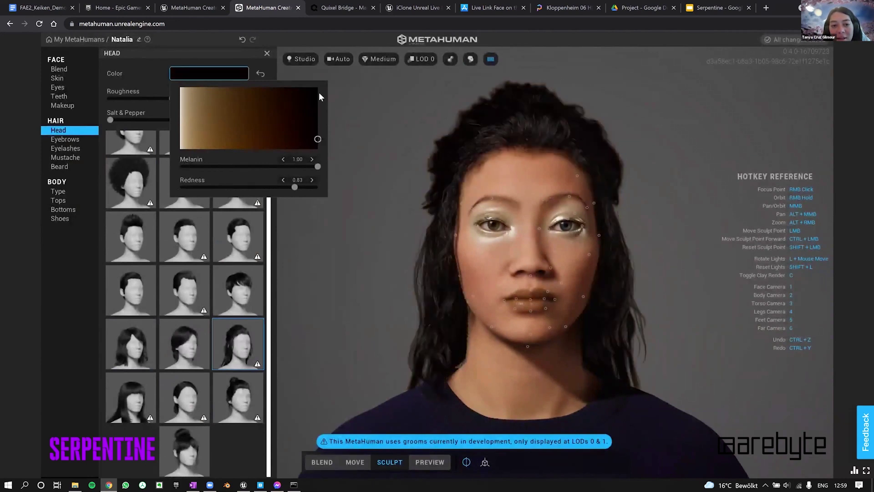
pyautogui.click(269, 106)
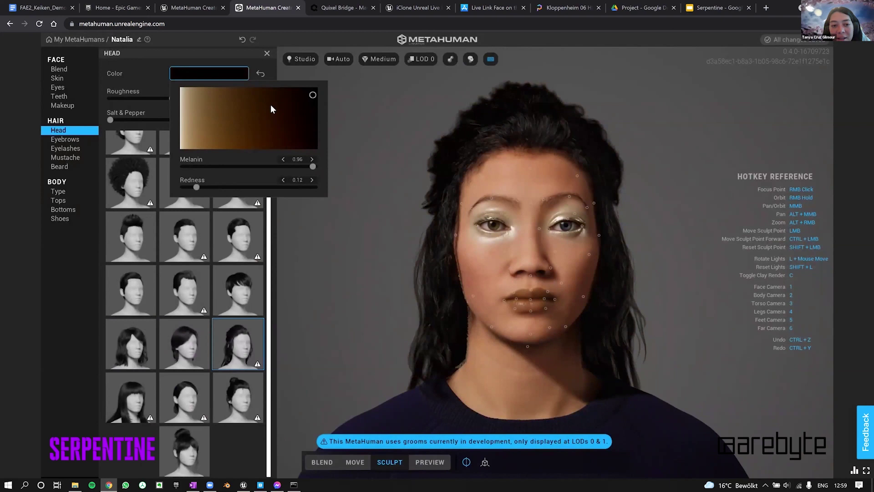
pyautogui.click(227, 116)
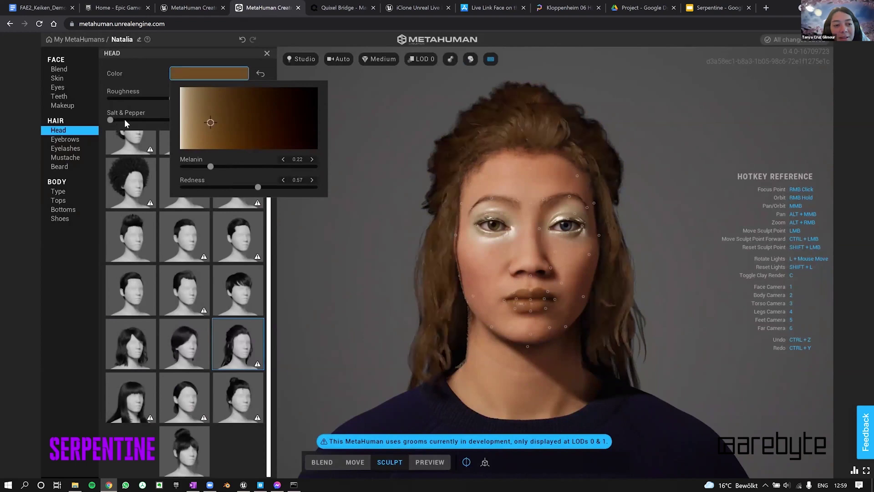
# - Try different Salt & Pepper amounts on the blonde hair, including 0.08, 1.00 and 0.39, ending at 0.18
pyautogui.click(146, 121)
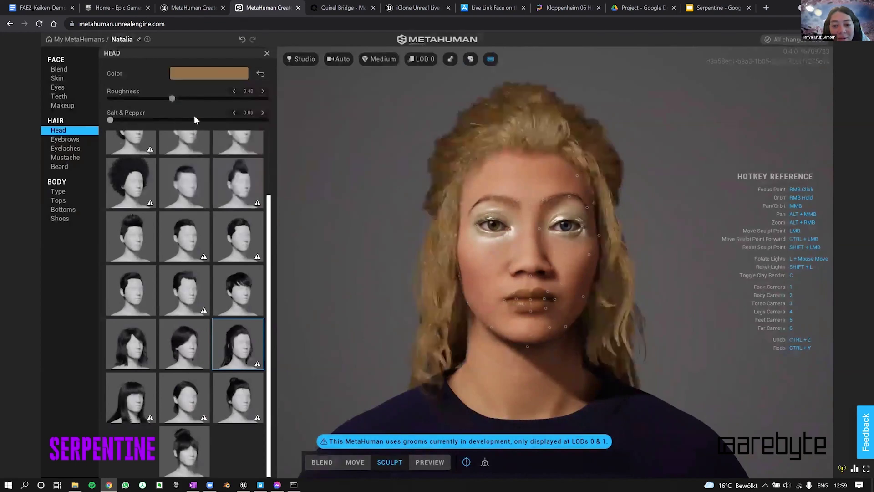
pyautogui.moveTo(194, 116); pyautogui.dragTo(209, 117)
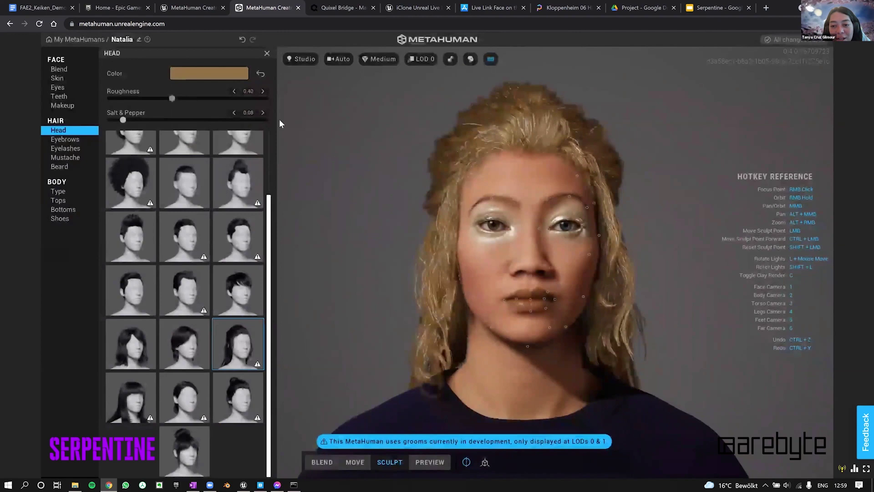
pyautogui.click(266, 120)
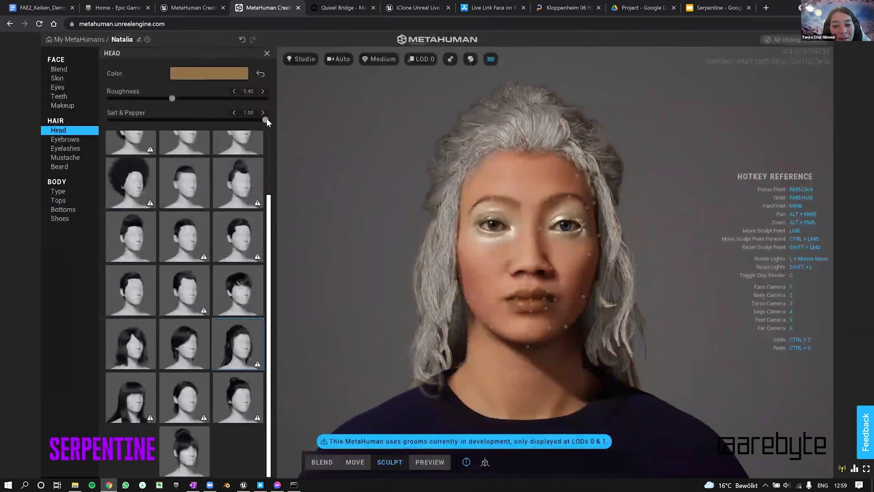
pyautogui.click(236, 119)
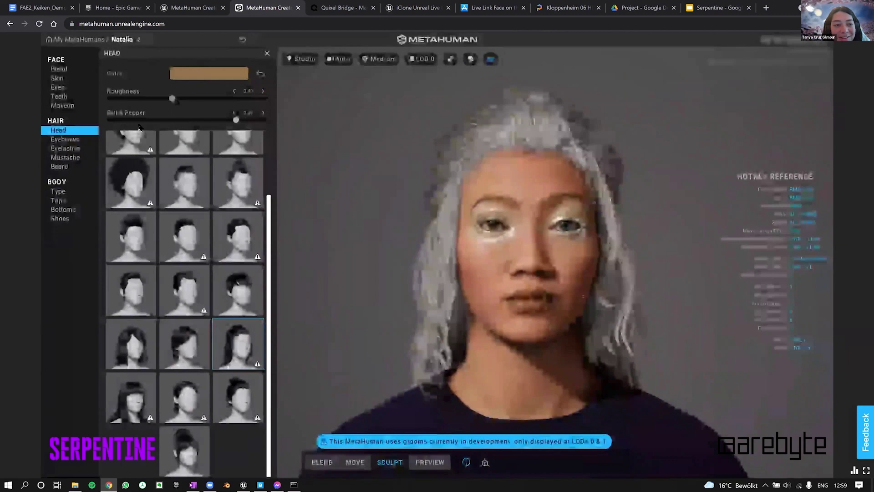
pyautogui.click(171, 120)
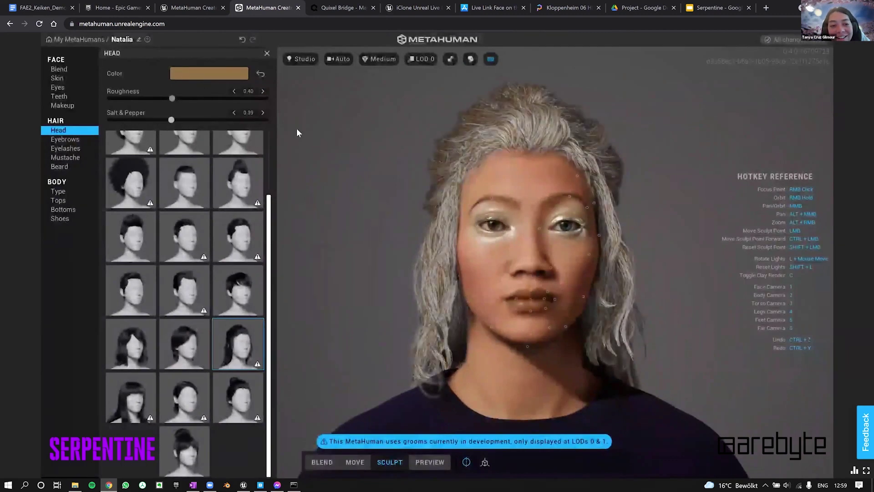
pyautogui.click(138, 120)
# - Darken the hair color to Melanin 0.78 and raise Salt & Pepper to 0.39
pyautogui.click(235, 73)
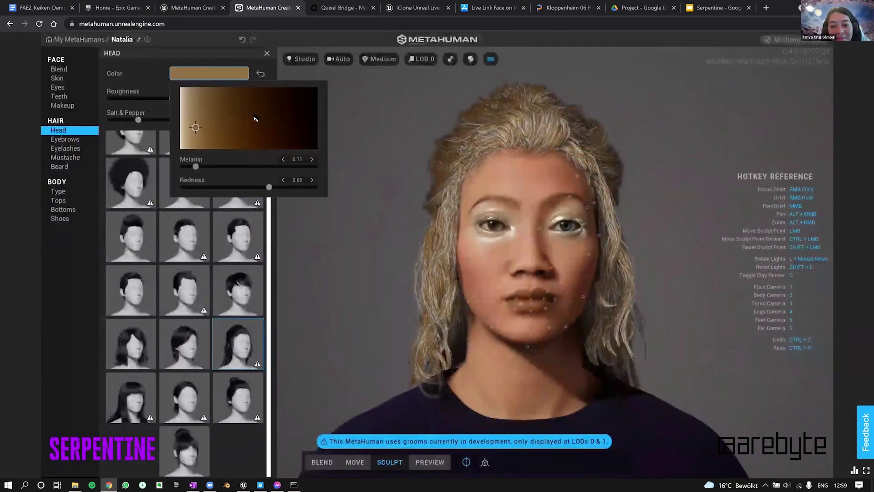
pyautogui.click(288, 126)
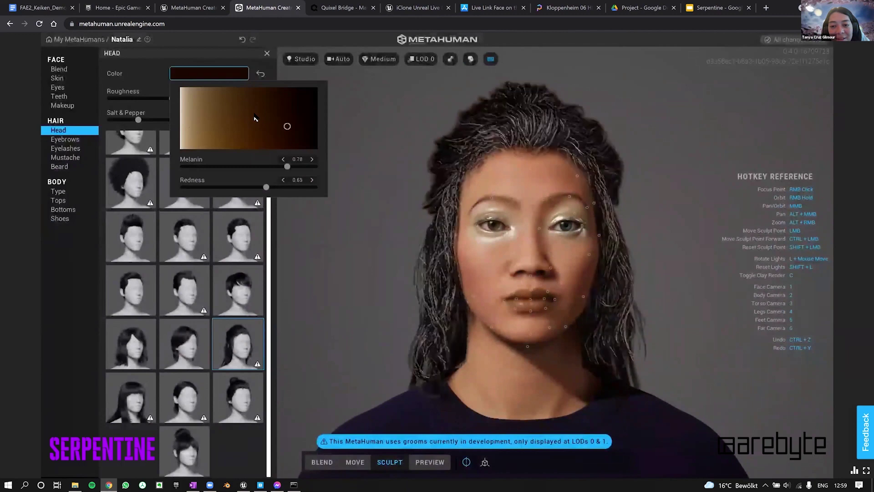
pyautogui.click(165, 119)
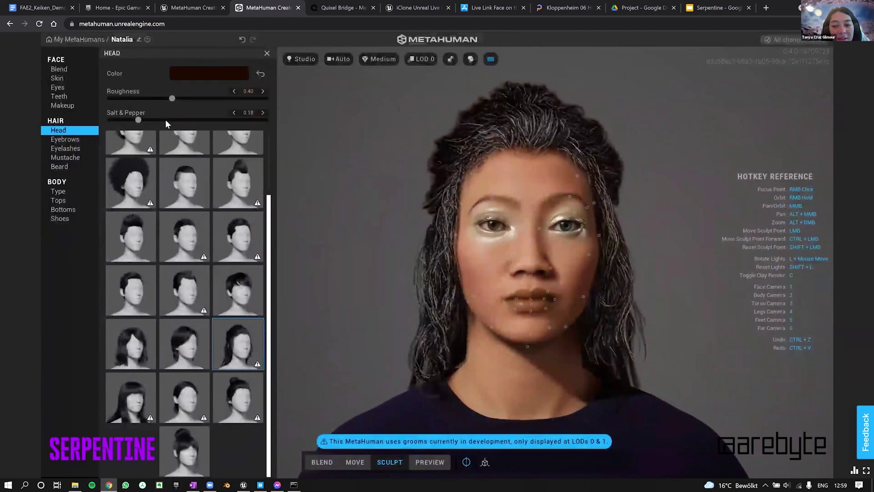
pyautogui.click(206, 120)
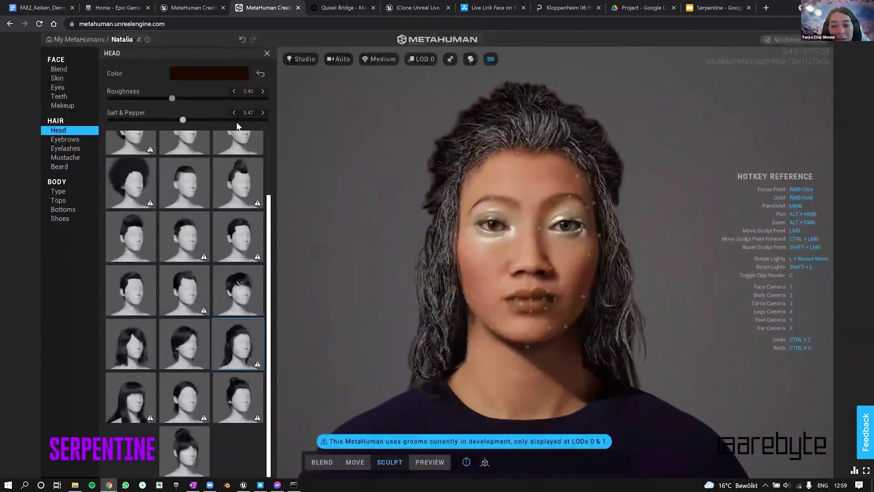
pyautogui.click(171, 120)
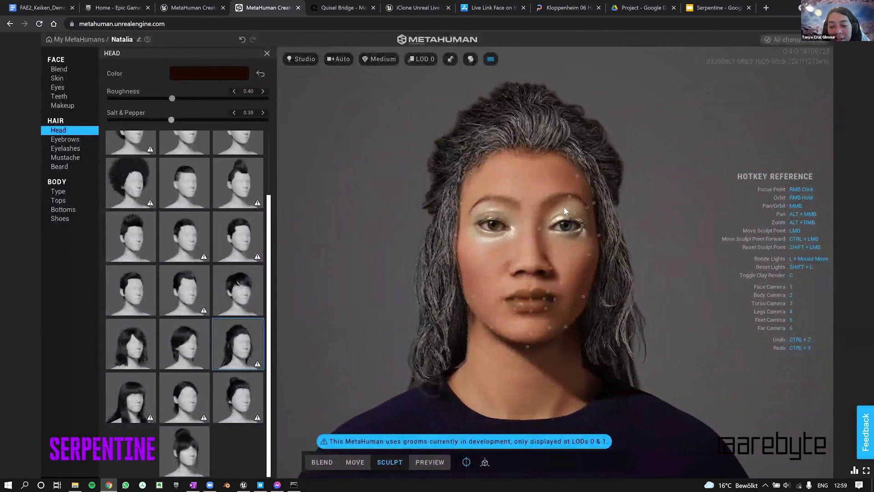
# - Choose the updo hairstyle with two buns, set Salt & Pepper to 0.33 and examine the hair from several angles
pyautogui.moveTo(537, 207); pyautogui.dragTo(674, 191, button='right')
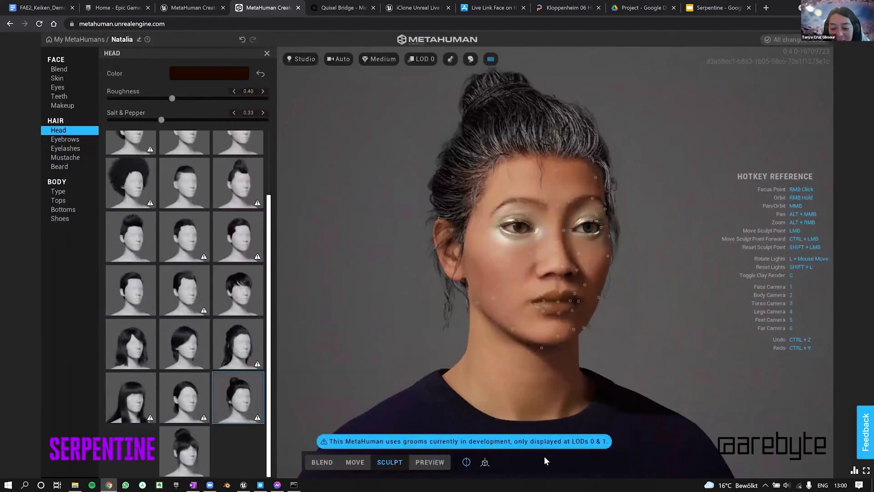
pyautogui.moveTo(545, 455); pyautogui.dragTo(479, 330, button='right')
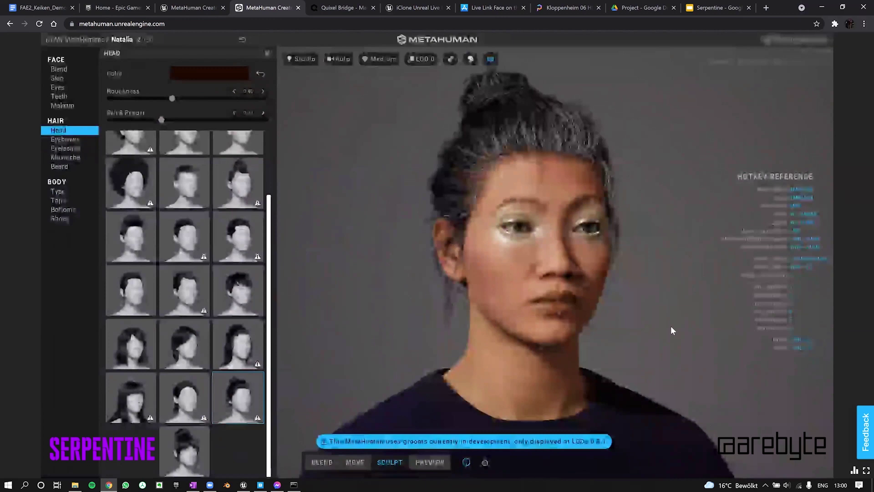
pyautogui.moveTo(685, 325); pyautogui.dragTo(689, 321, button='right')
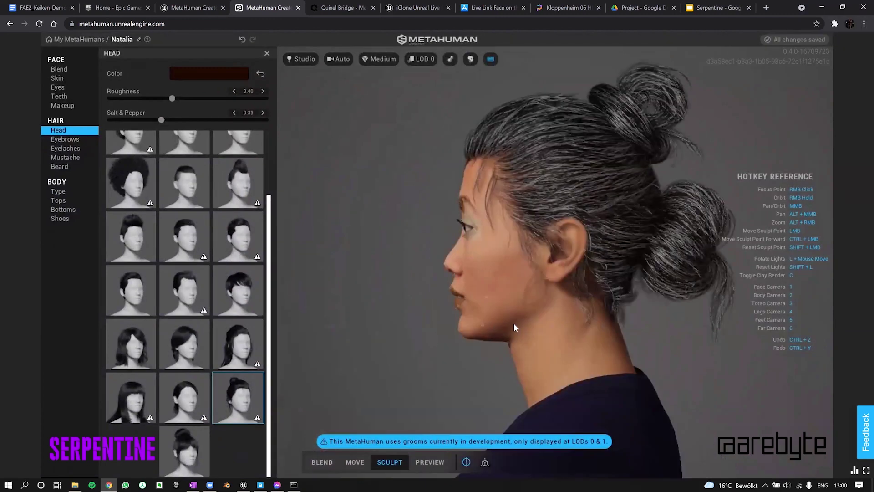
pyautogui.moveTo(553, 320); pyautogui.dragTo(441, 337, button='right')
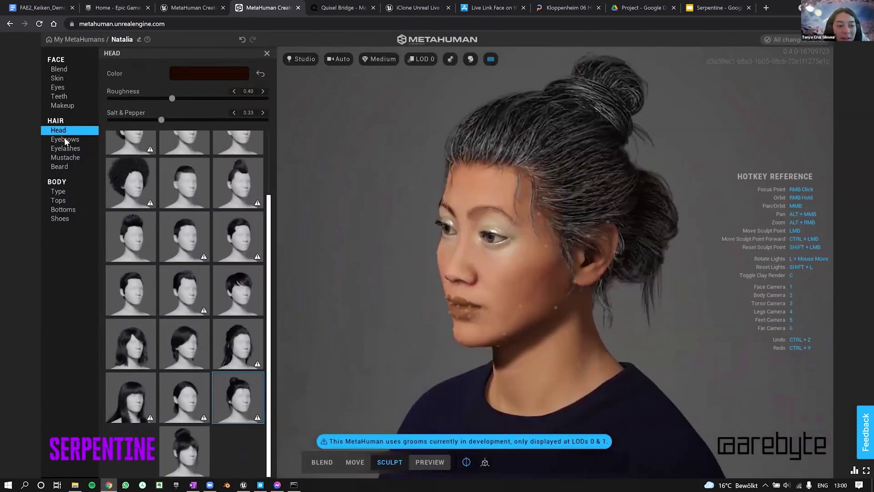
# - Set the eyebrows' Roughness to 0.39 and Salt & Pepper to 1.00, try None and apply the thin arched style in the first row
pyautogui.click(69, 137)
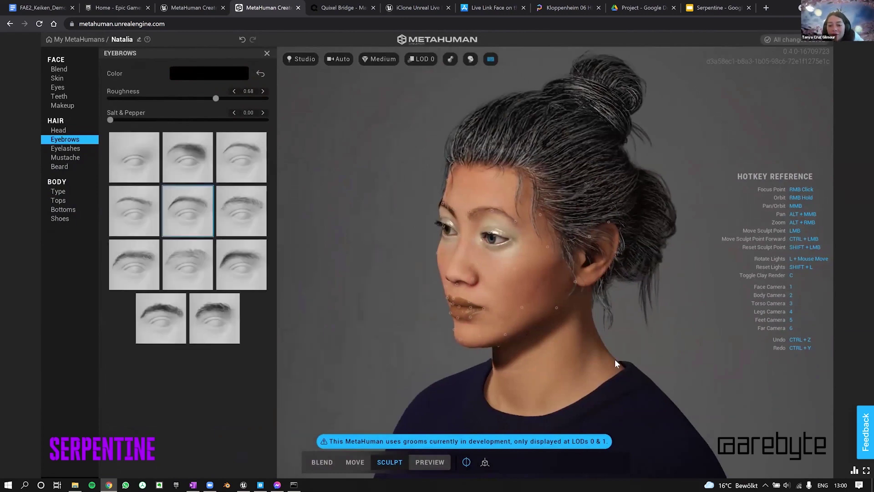
pyautogui.moveTo(672, 358); pyautogui.dragTo(591, 383, button='right')
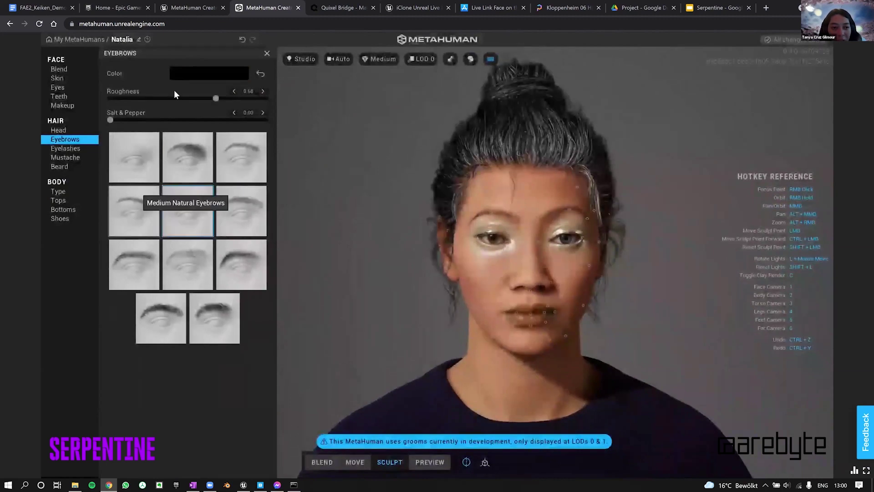
pyautogui.click(190, 120)
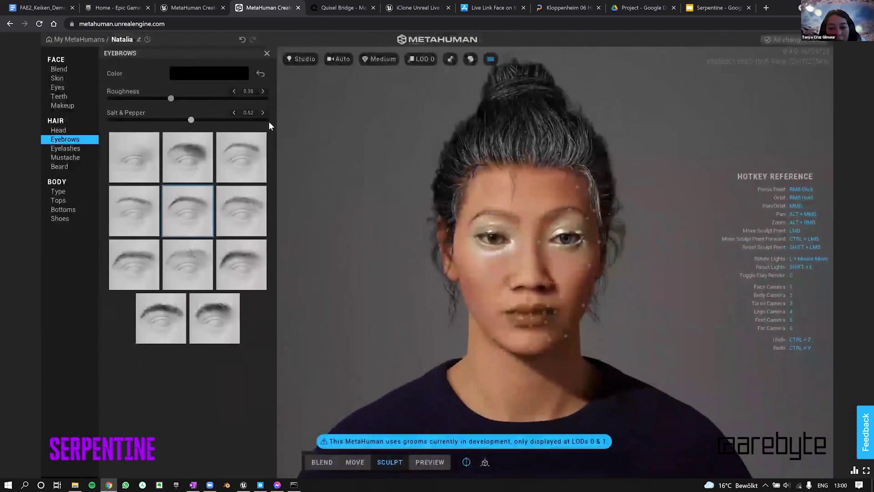
pyautogui.moveTo(269, 122); pyautogui.dragTo(275, 122)
pyautogui.click(266, 120)
pyautogui.click(145, 162)
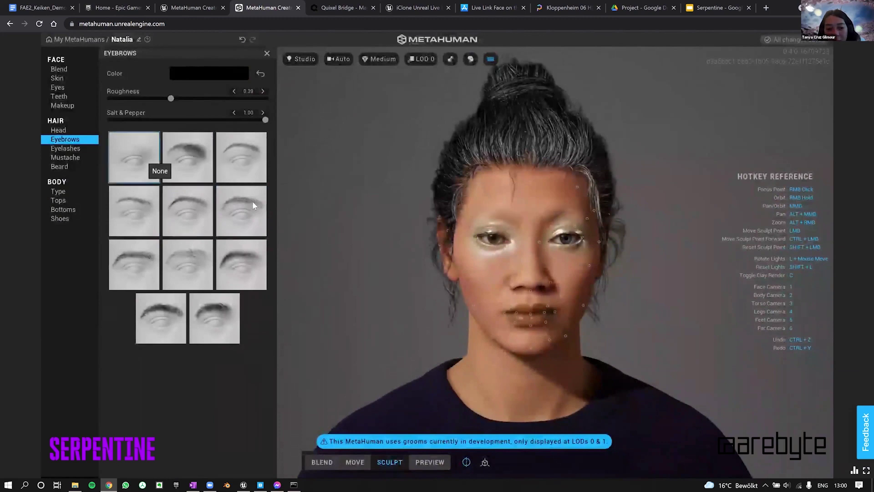
pyautogui.click(239, 168)
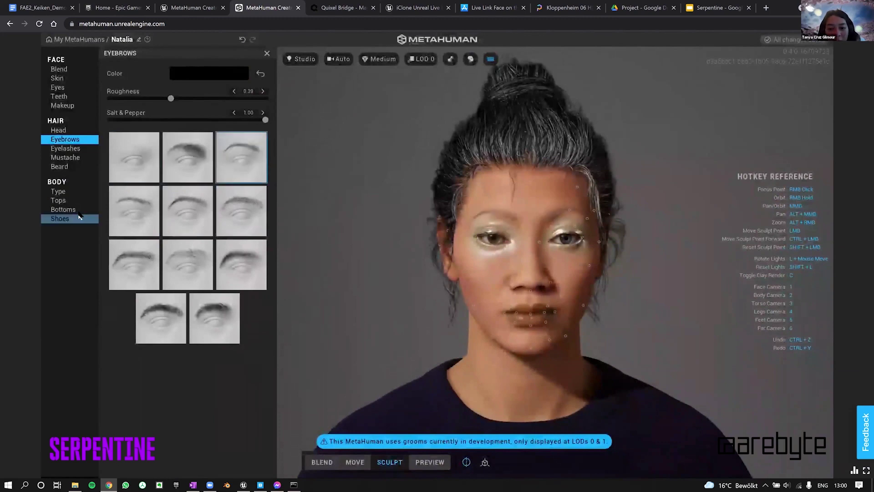
# - Look over the eyelash styles and apply the third mustache style in the first row
pyautogui.click(75, 149)
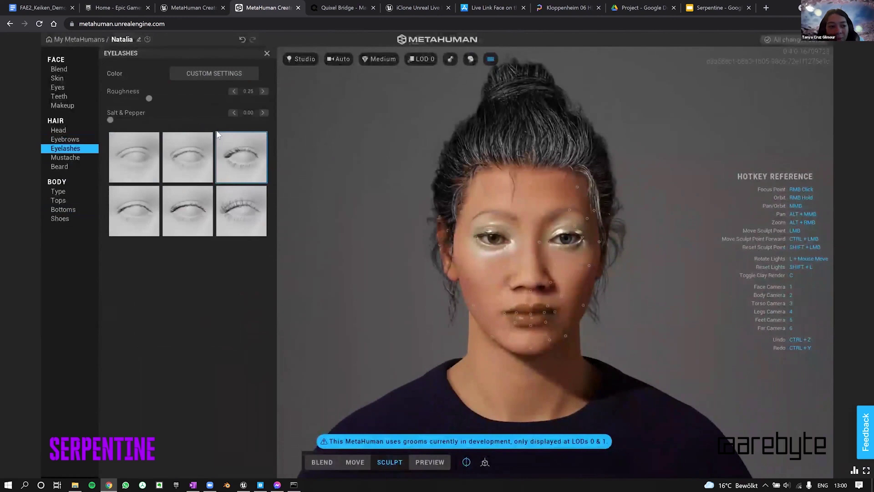
pyautogui.click(70, 158)
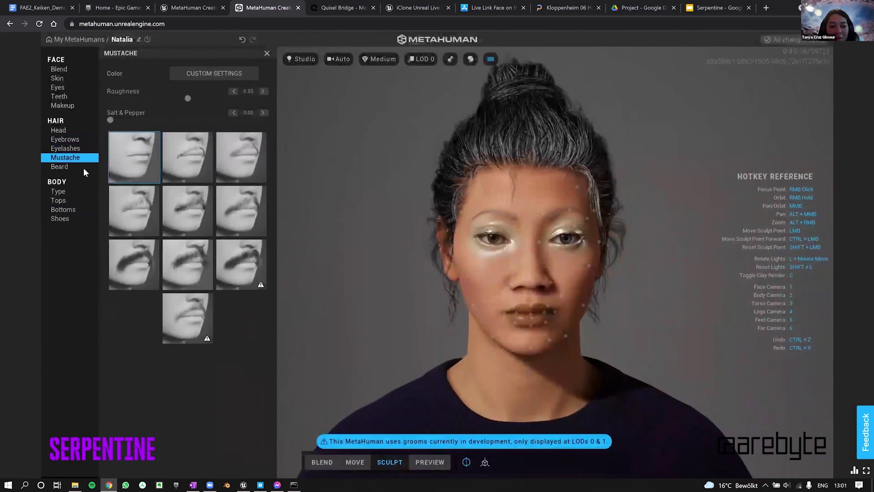
pyautogui.click(241, 165)
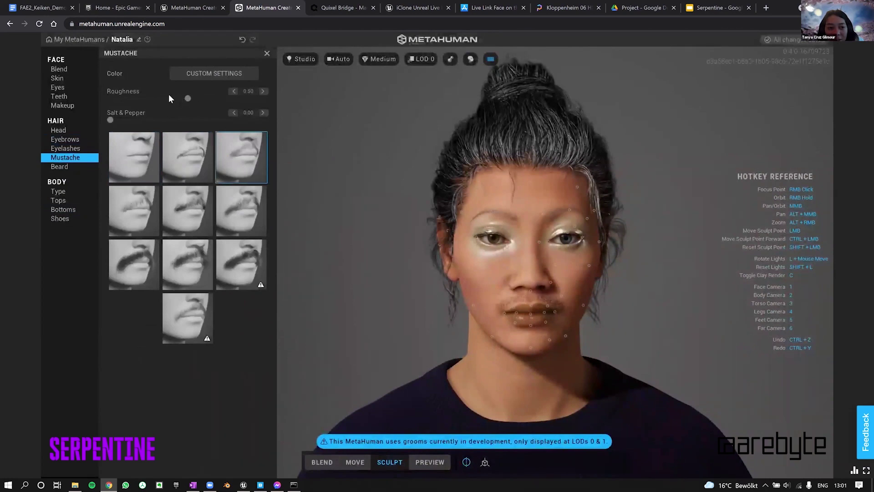
# - Try the Long Wavy Goatee, apply the long beard style in the last row and examine it in profile
pyautogui.click(91, 169)
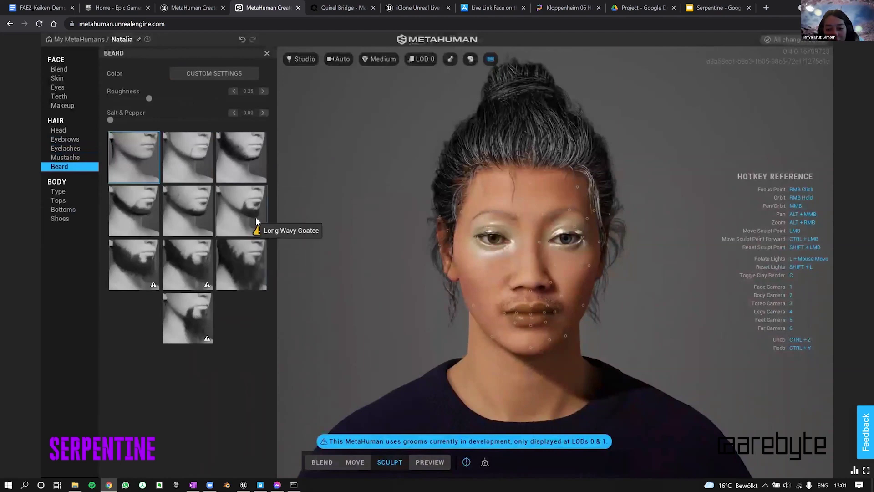
pyautogui.click(255, 217)
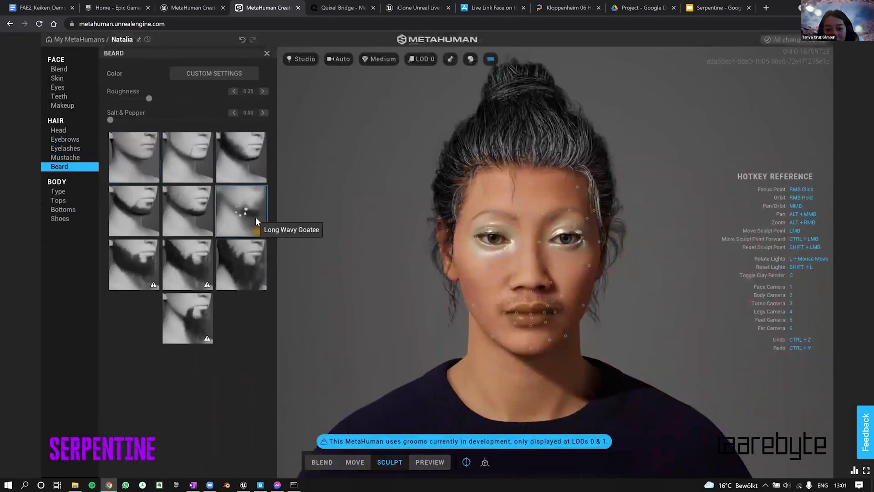
pyautogui.click(185, 315)
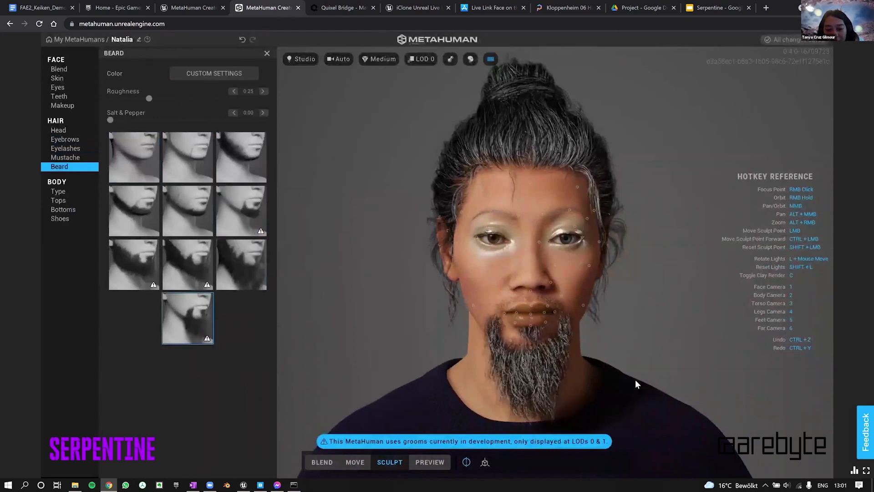
pyautogui.moveTo(363, 373); pyautogui.dragTo(669, 356, button='right')
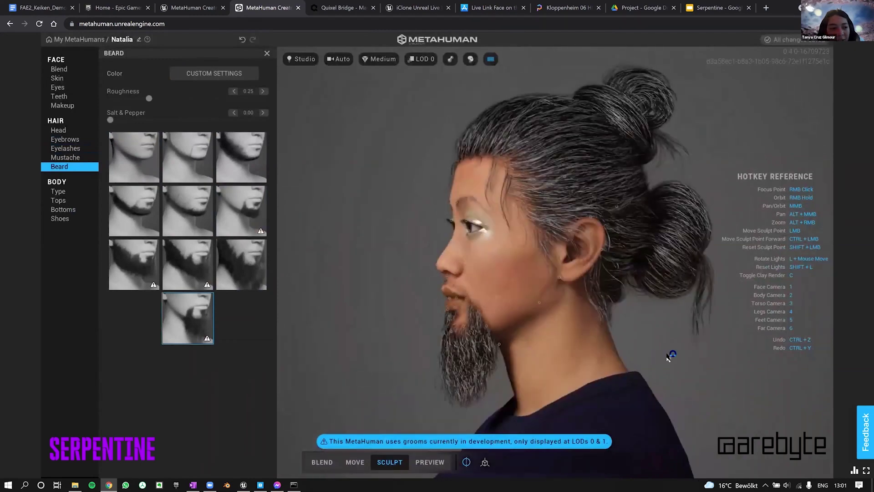
pyautogui.click(95, 132)
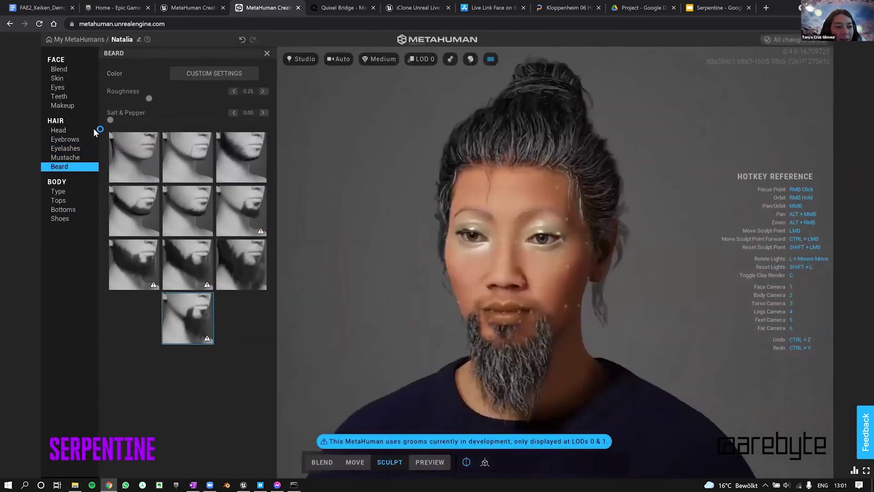
# - Raise the skin's Texture in stages through 0.1649, 0.4149, 0.6702 and 0.8484 to 0.9016, examining the face up close
pyautogui.click(68, 76)
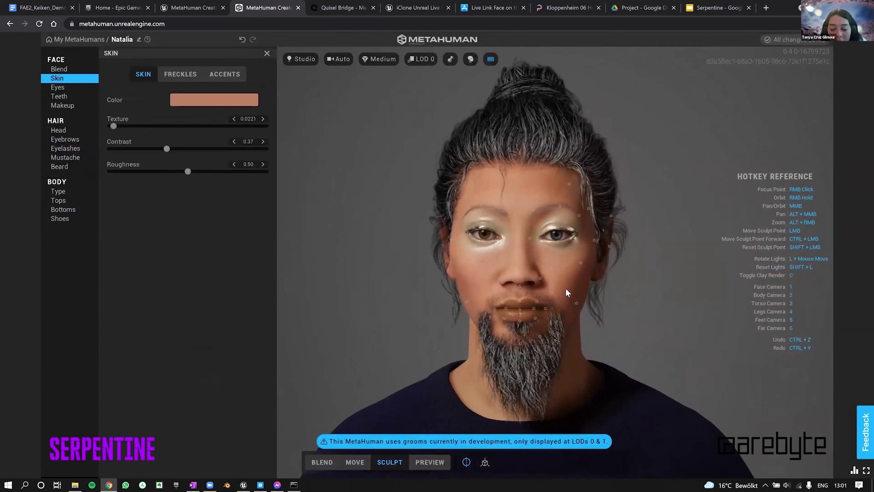
pyautogui.scroll(2, 566, 287)
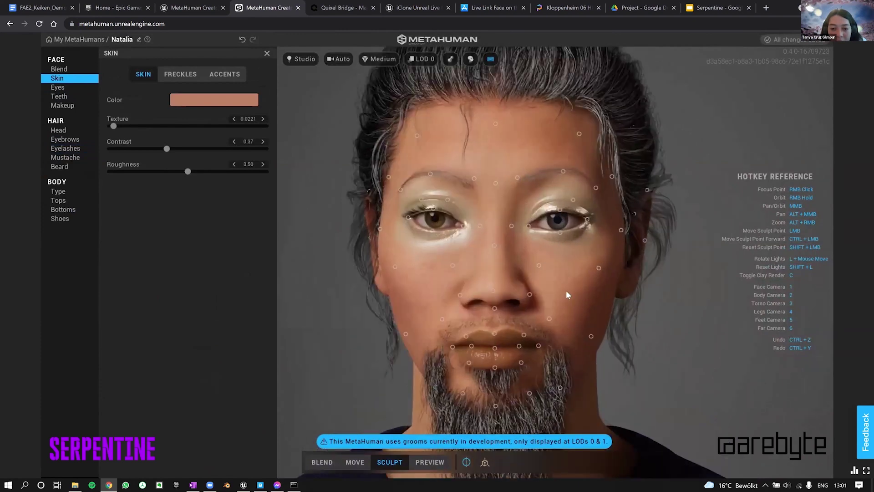
pyautogui.scroll(2, 561, 290)
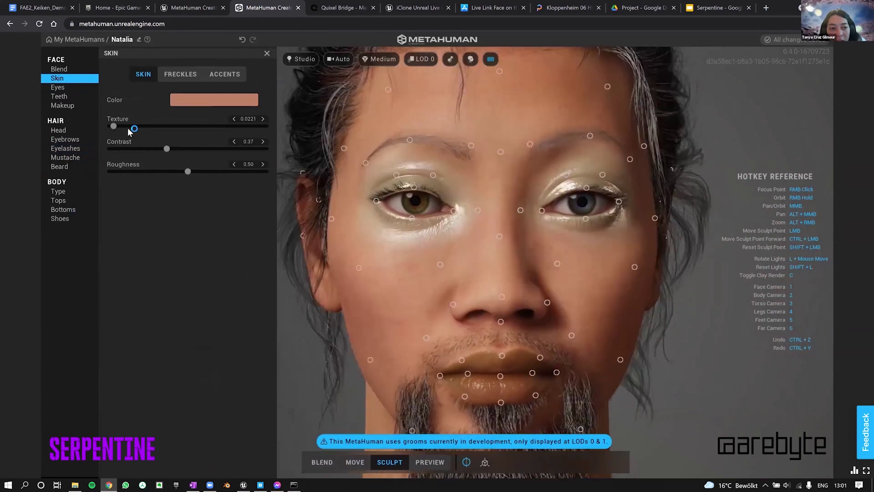
pyautogui.click(136, 127)
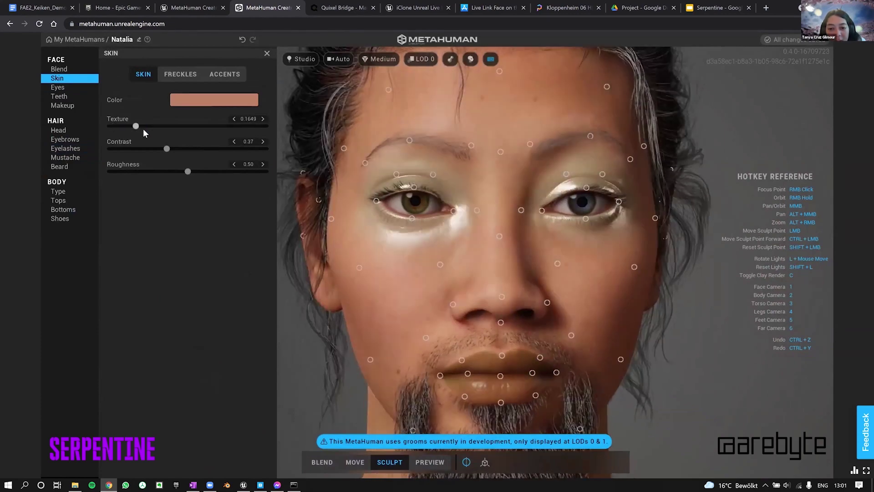
pyautogui.moveTo(144, 129); pyautogui.dragTo(173, 130)
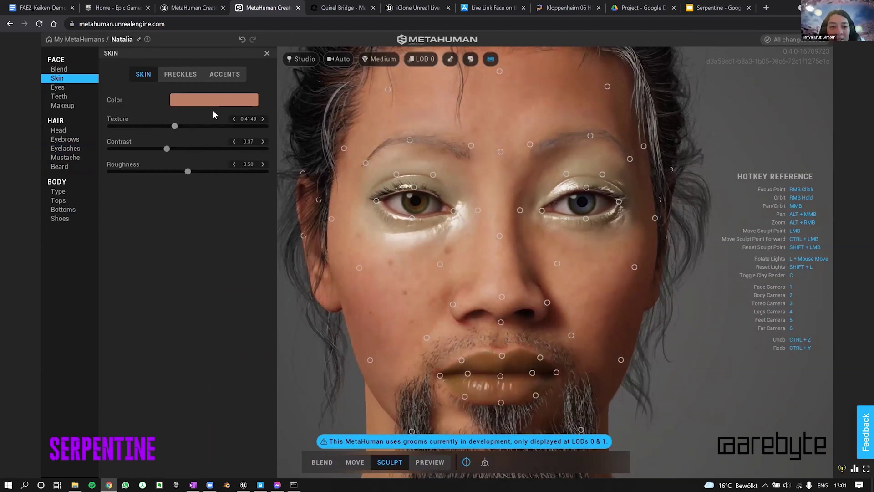
pyautogui.click(213, 125)
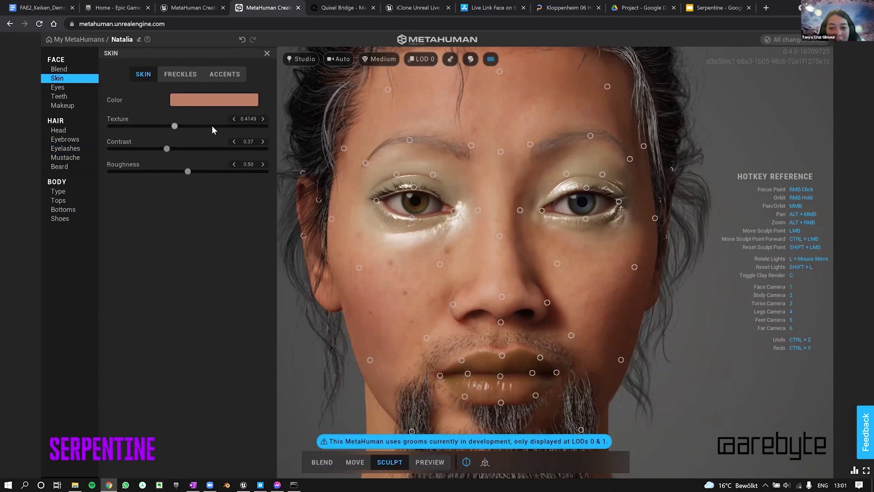
pyautogui.click(233, 127)
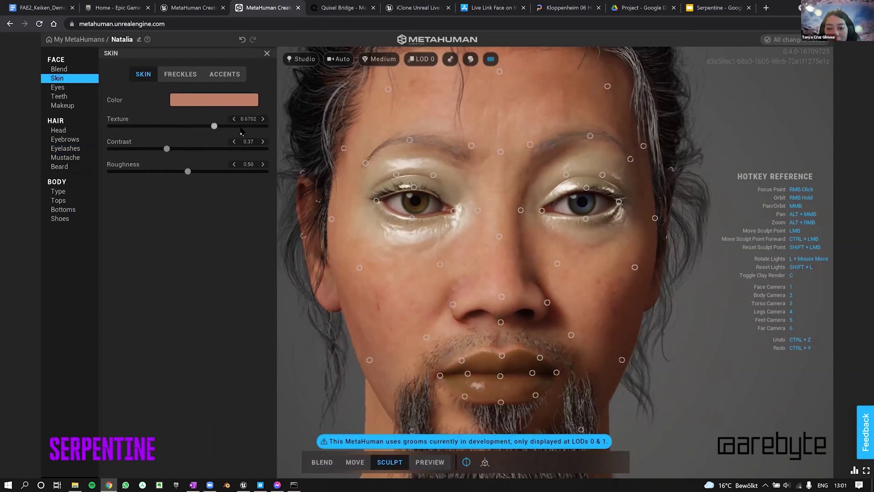
pyautogui.click(242, 126)
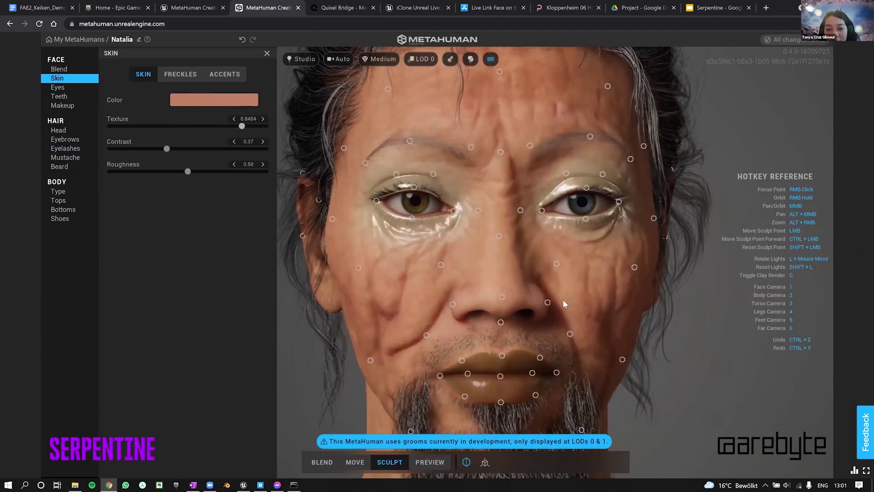
pyautogui.moveTo(563, 299); pyautogui.dragTo(546, 290, button='right')
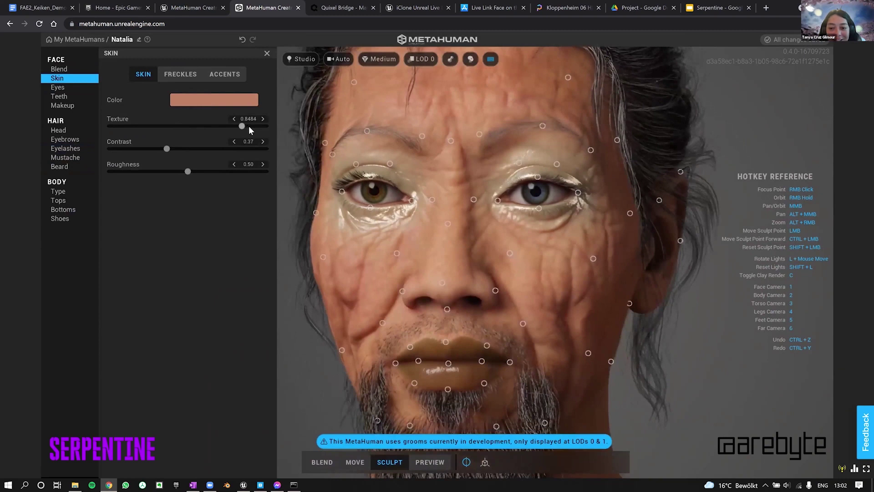
pyautogui.click(248, 126)
pyautogui.click(251, 125)
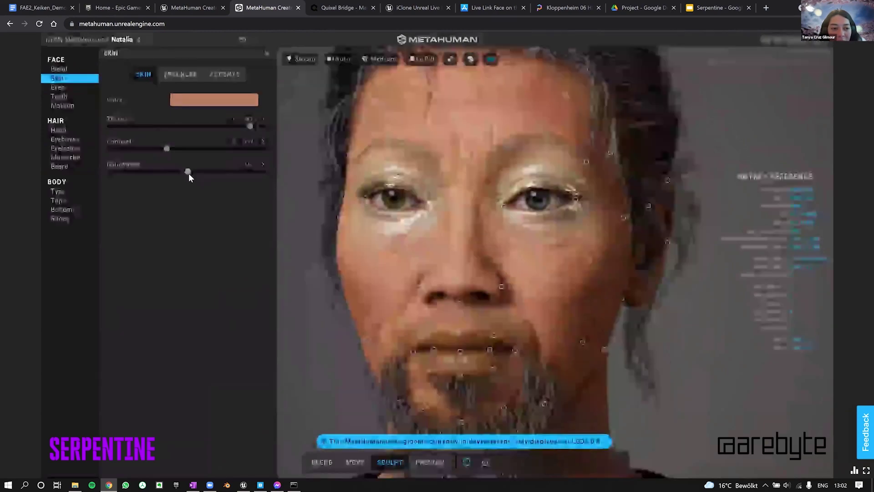
# - Try a skin Roughness of 0.00, examine the shine from another angle and set it to 0.14
pyautogui.moveTo(188, 171); pyautogui.dragTo(95, 171)
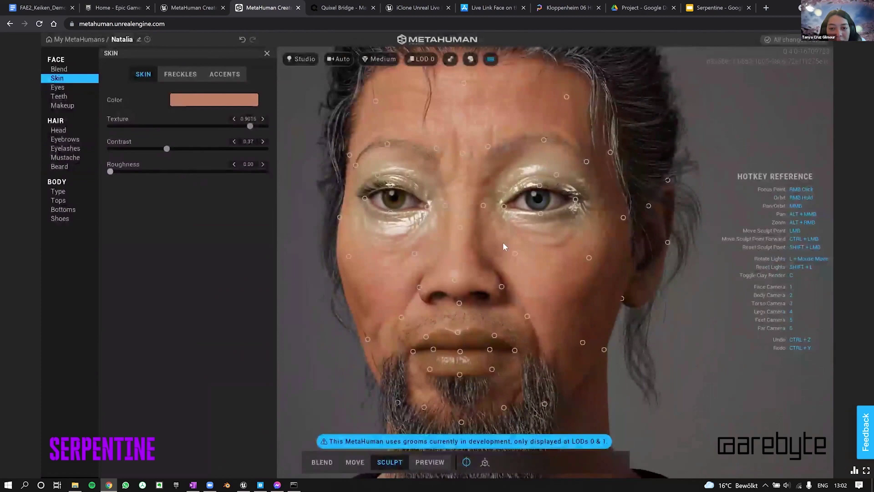
pyautogui.moveTo(612, 234); pyautogui.dragTo(559, 288, button='right')
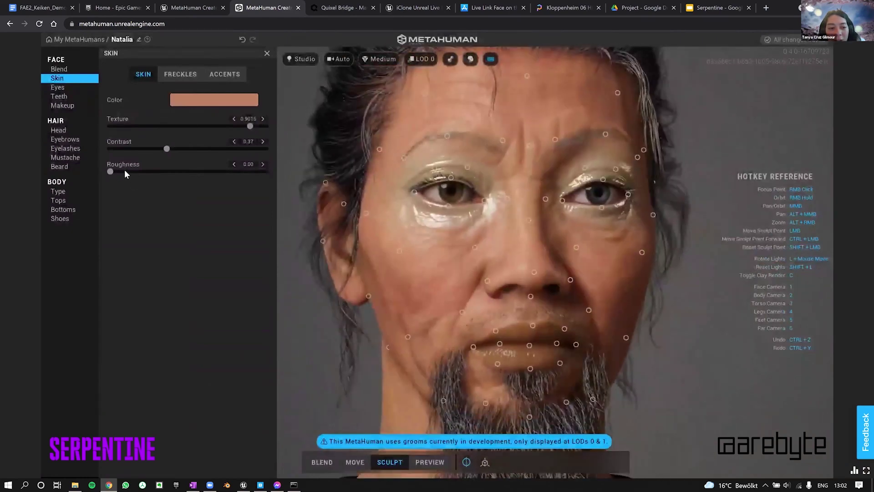
pyautogui.click(124, 171)
pyautogui.moveTo(127, 172); pyautogui.dragTo(132, 174)
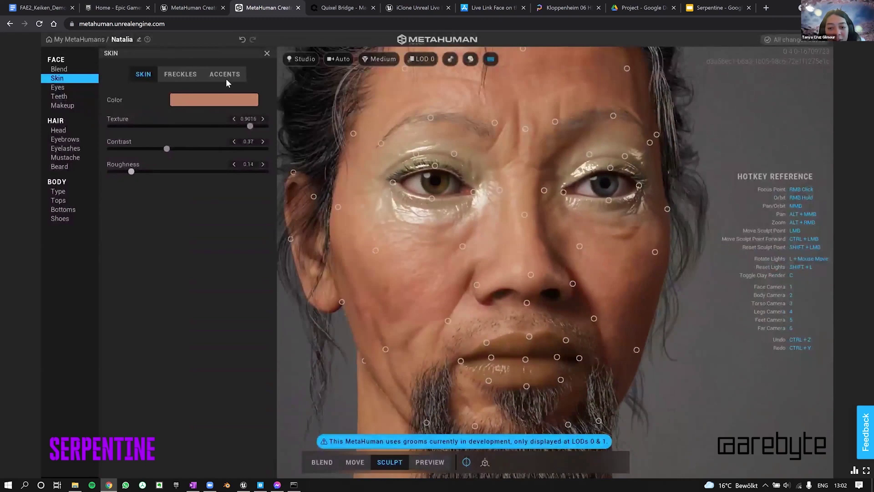
# - Apply the first freckle pattern after None with Density 0.23, Strength 0.33, Saturation 0.44 and Tone Shift 0.28
pyautogui.click(180, 75)
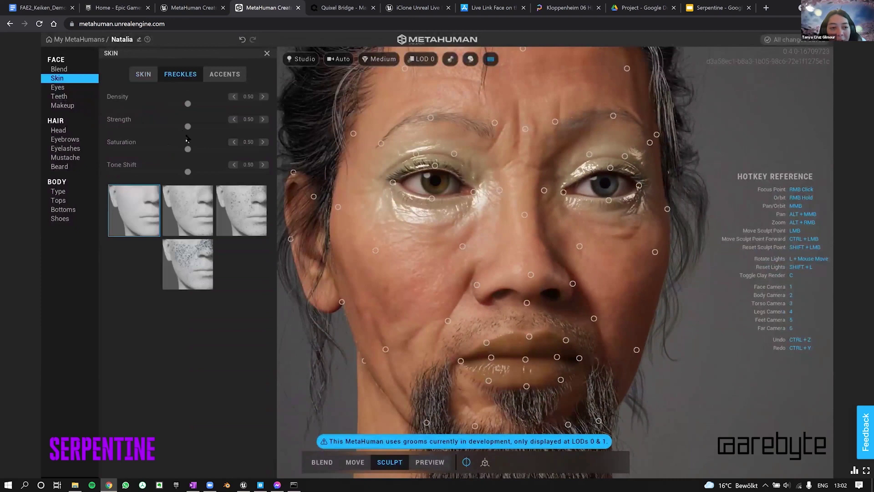
pyautogui.click(197, 213)
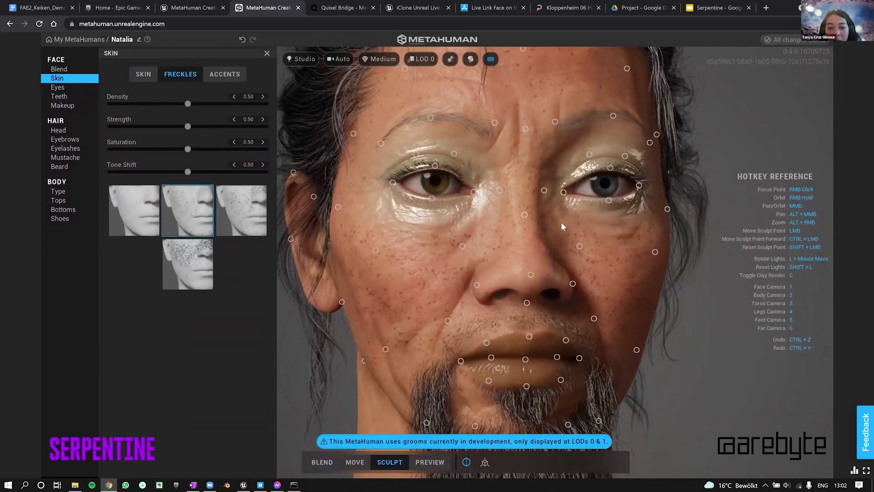
pyautogui.moveTo(502, 236); pyautogui.dragTo(539, 228, button='right')
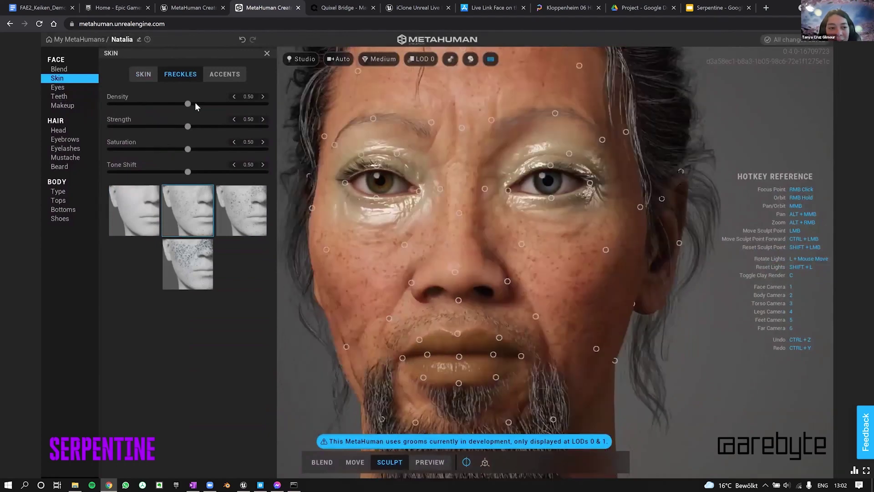
pyautogui.moveTo(188, 104); pyautogui.dragTo(146, 104)
pyautogui.click(188, 126)
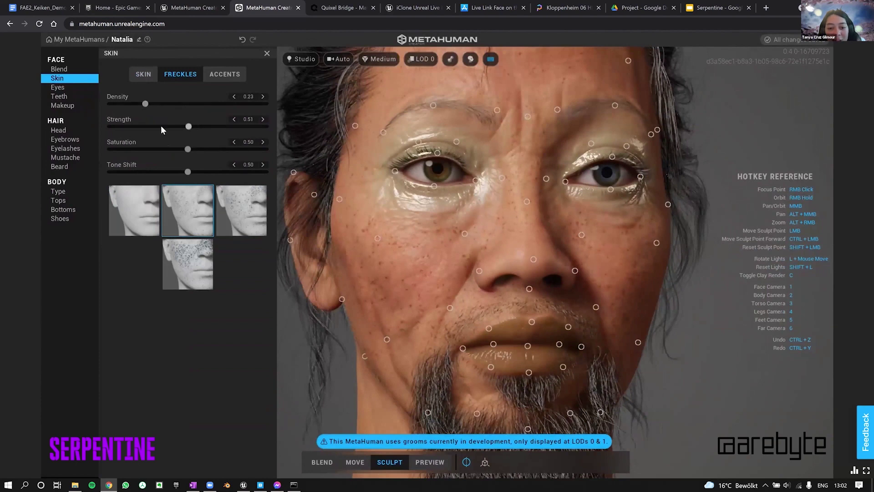
pyautogui.click(179, 149)
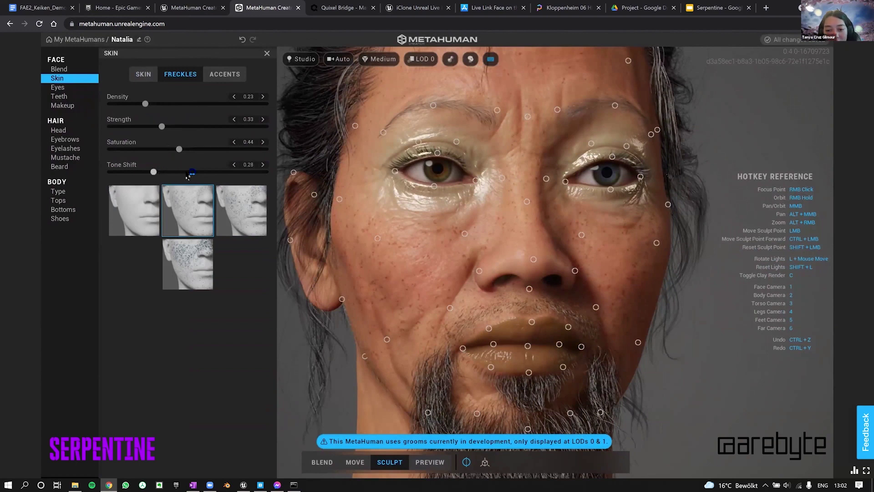
# - Set the freckles' tone shift to 0.16 and bring up the accent settings for the skin
pyautogui.click(186, 172)
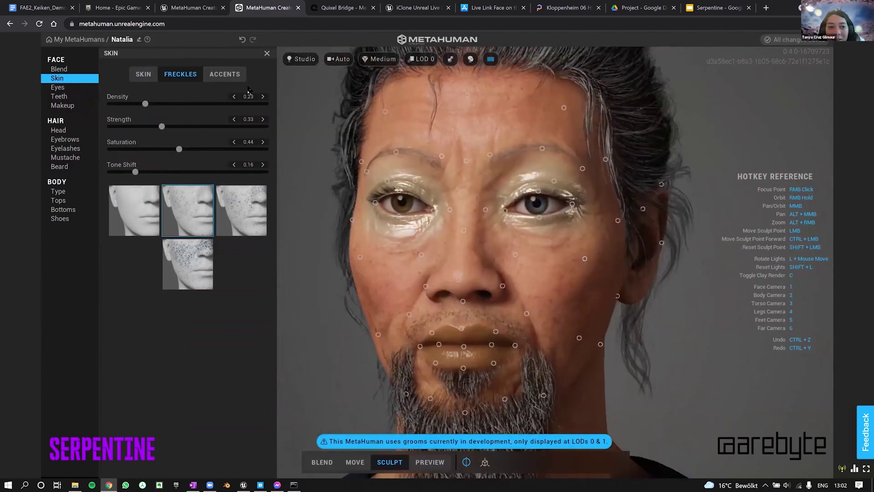
pyautogui.click(223, 74)
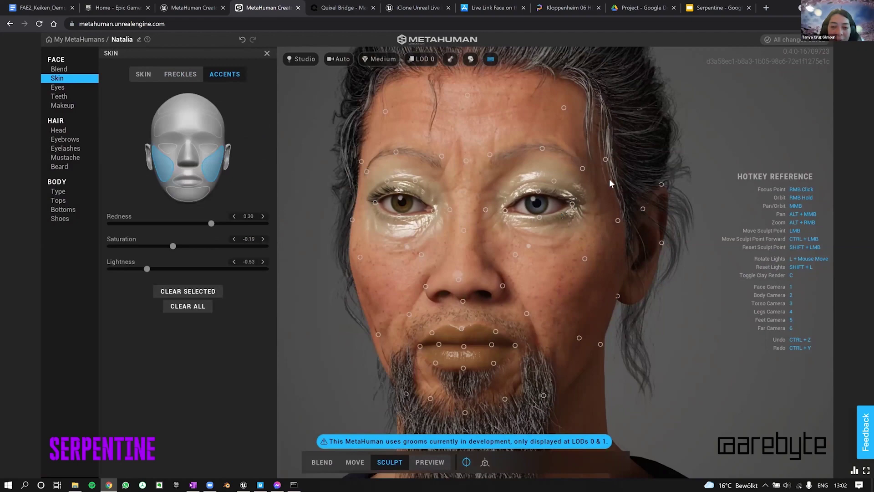
pyautogui.moveTo(610, 179)
pyautogui.mouseDown(button='right')
pyautogui.moveTo(558, 244)
pyautogui.moveTo(529, 249)
pyautogui.mouseUp(button='right')
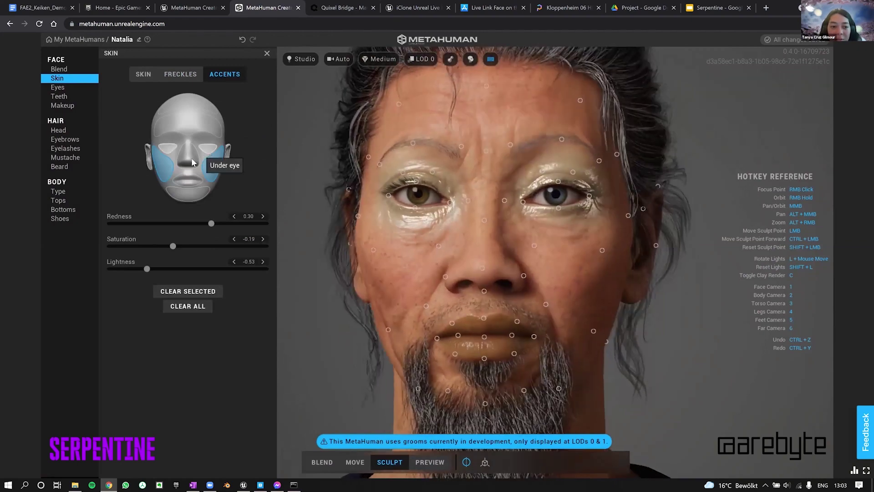
# - Strongly increase the redness of the skin accent in the under-eye area
pyautogui.click(209, 149)
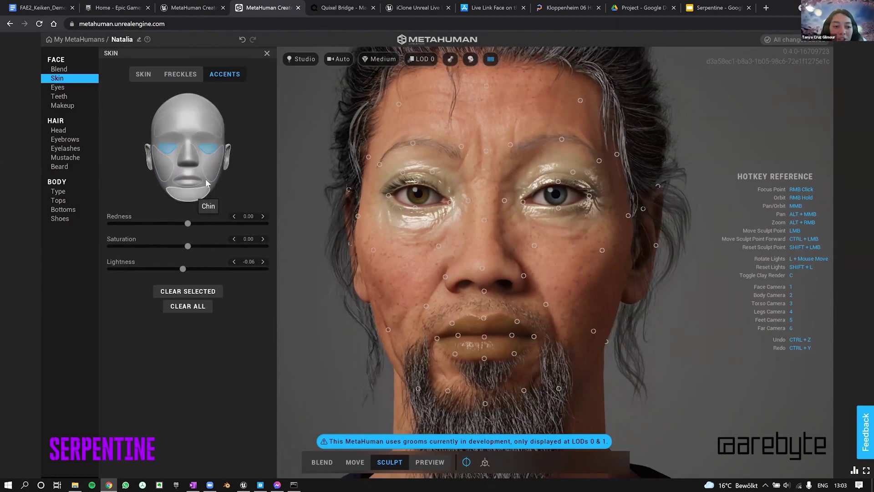
pyautogui.click(196, 191)
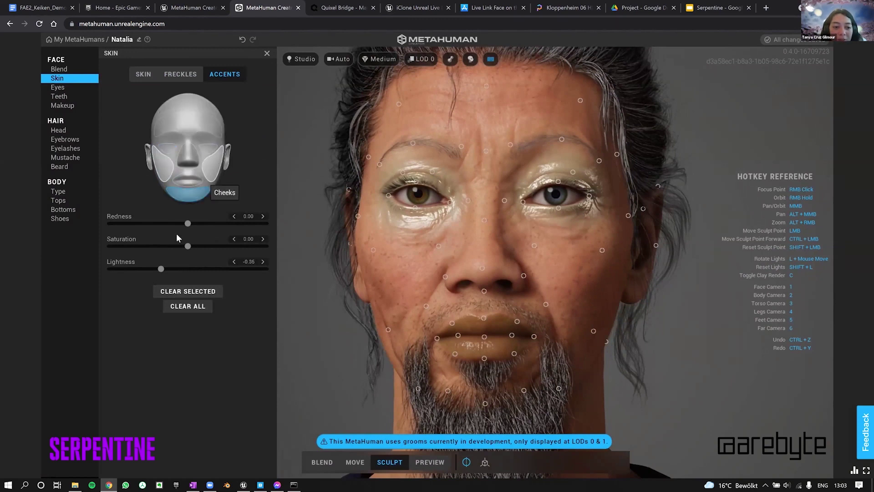
pyautogui.click(208, 148)
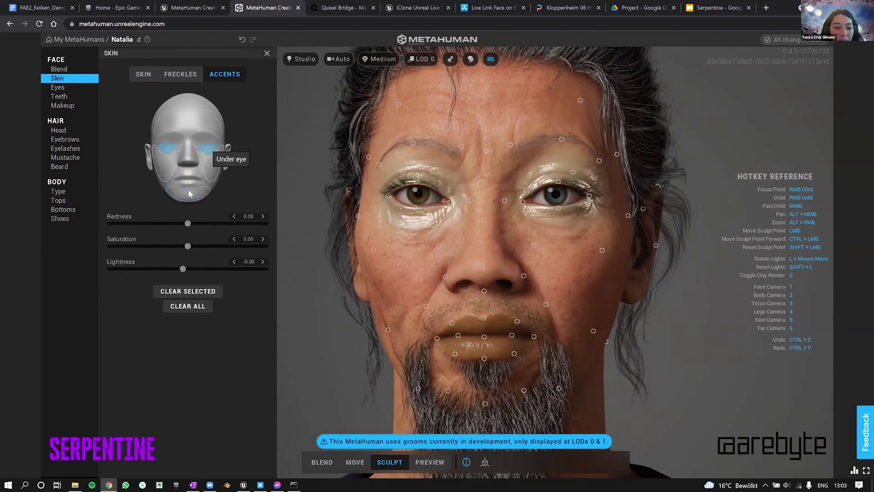
pyautogui.click(189, 223)
pyautogui.moveTo(255, 225); pyautogui.dragTo(282, 228)
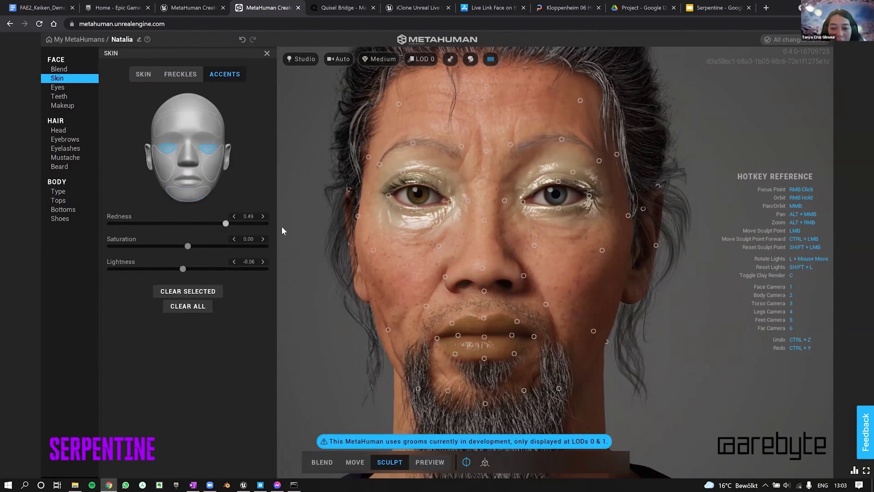
# - Adjust the cheeks' skin accent to redness 0.36, saturation -0.03 and lightness -0.26
pyautogui.click(217, 244)
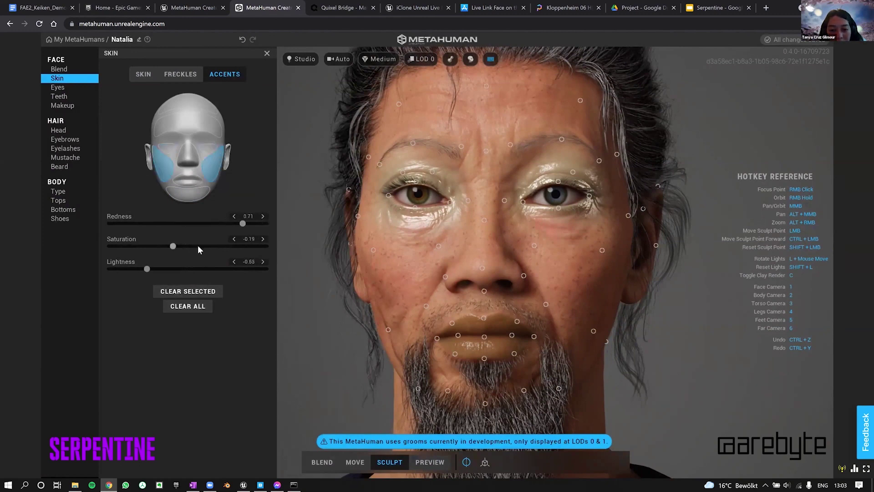
pyautogui.click(168, 246)
pyautogui.click(184, 246)
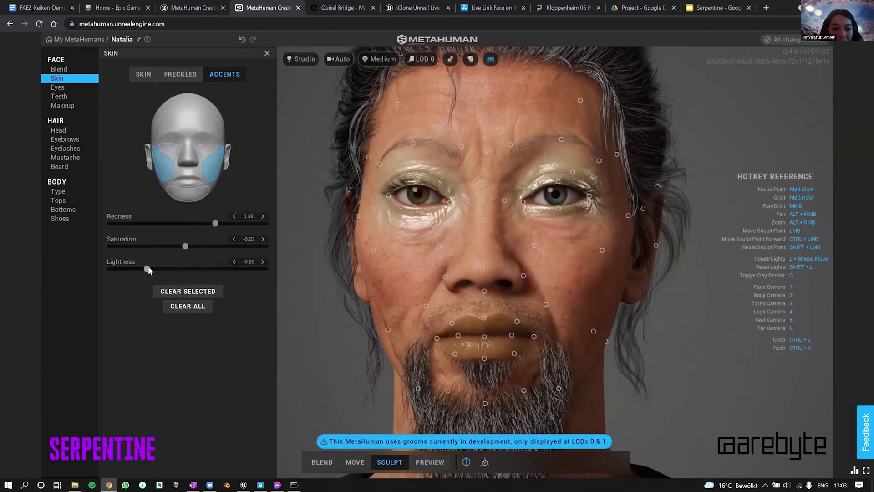
pyautogui.click(168, 269)
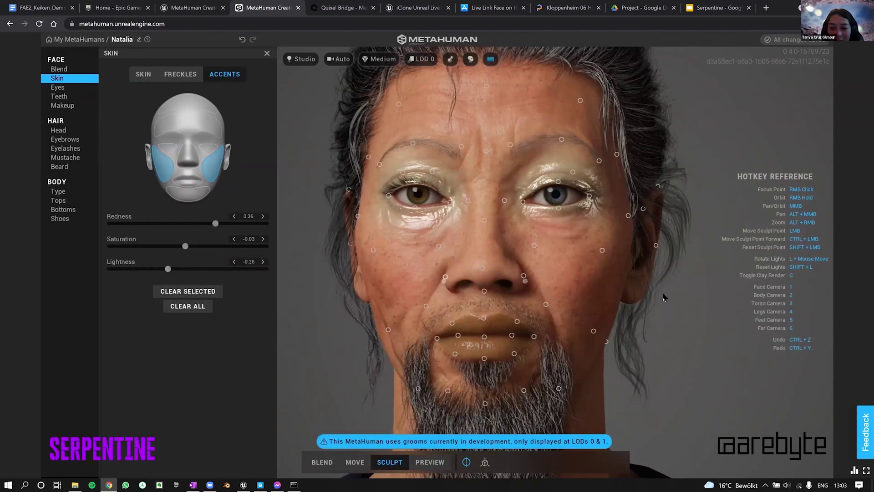
pyautogui.moveTo(471, 299)
pyautogui.mouseDown(button='right')
pyautogui.moveTo(482, 308)
pyautogui.moveTo(535, 306)
pyautogui.moveTo(433, 344)
pyautogui.mouseUp(button='right')
pyautogui.press('1')
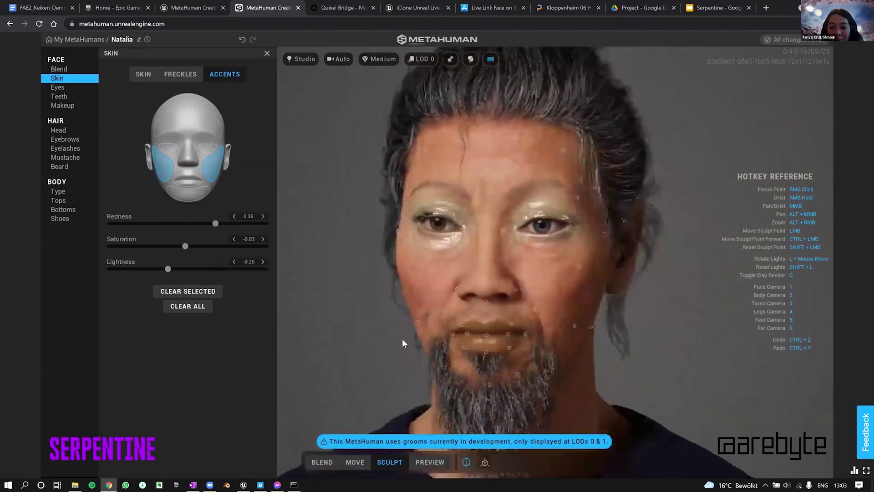
pyautogui.moveTo(327, 346)
pyautogui.mouseDown(button='right')
pyautogui.moveTo(583, 325)
pyautogui.moveTo(664, 328)
pyautogui.mouseUp(button='right')
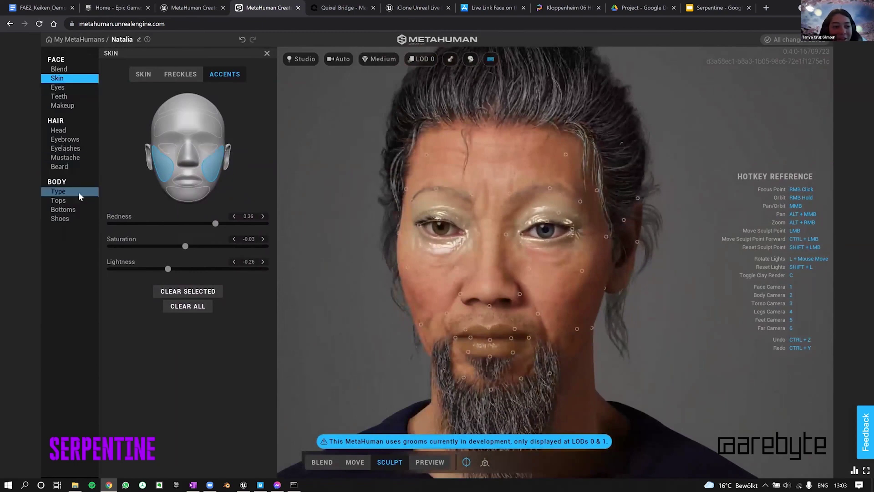
# - Change the body type to the average-height male figure with a medium build
pyautogui.click(73, 193)
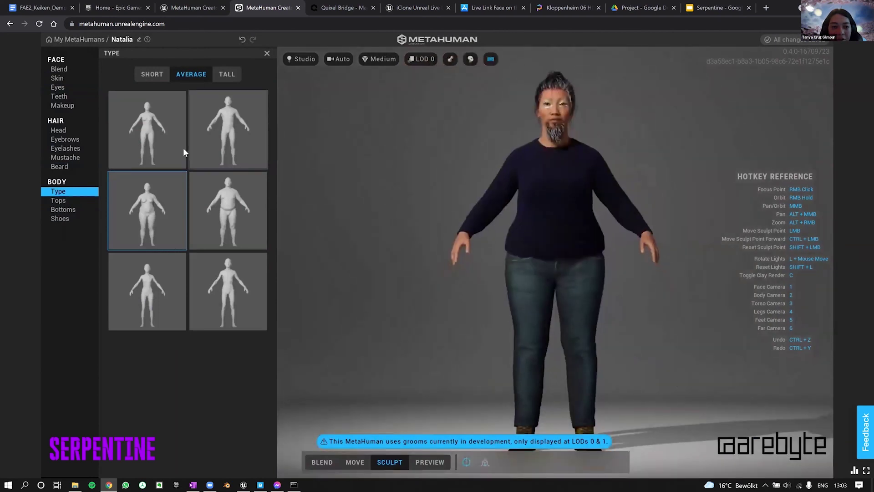
pyautogui.click(157, 154)
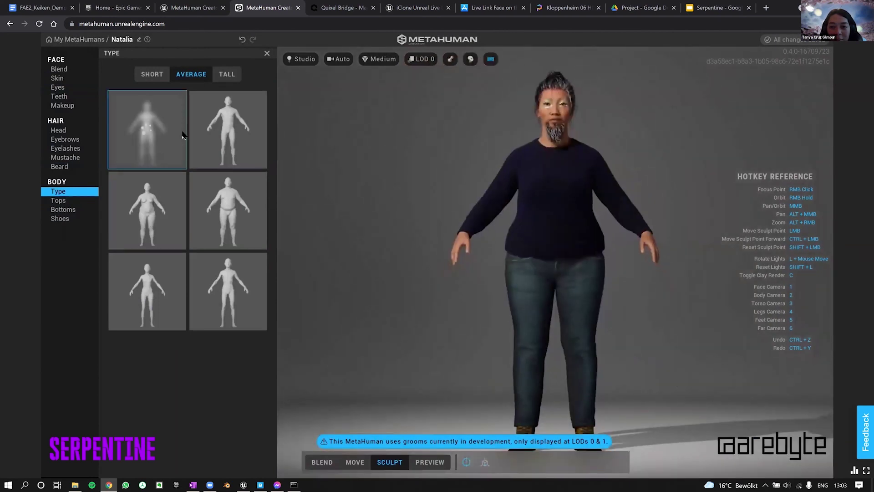
pyautogui.click(244, 139)
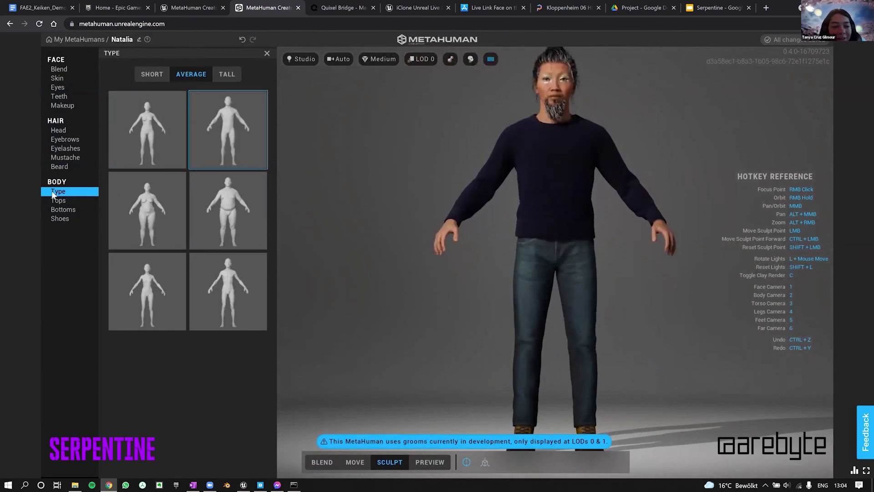
# - Replace the character's sweater with the long-sleeved button-up shirt
pyautogui.click(64, 201)
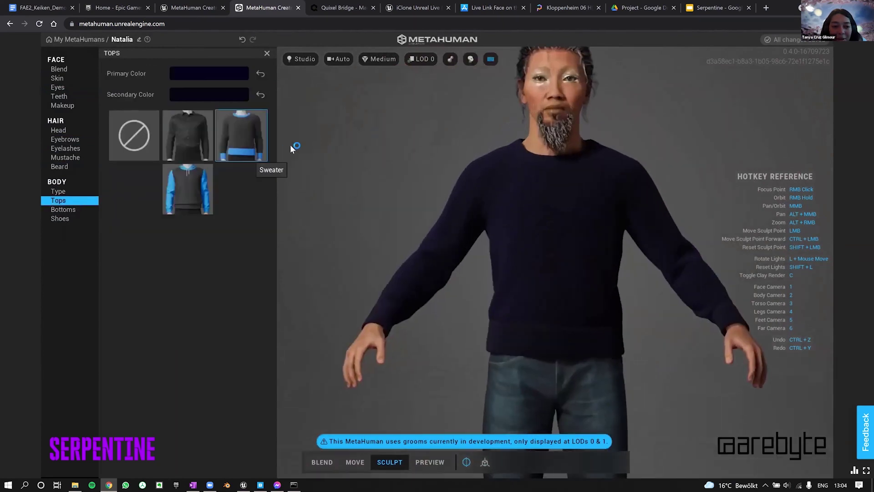
pyautogui.click(201, 200)
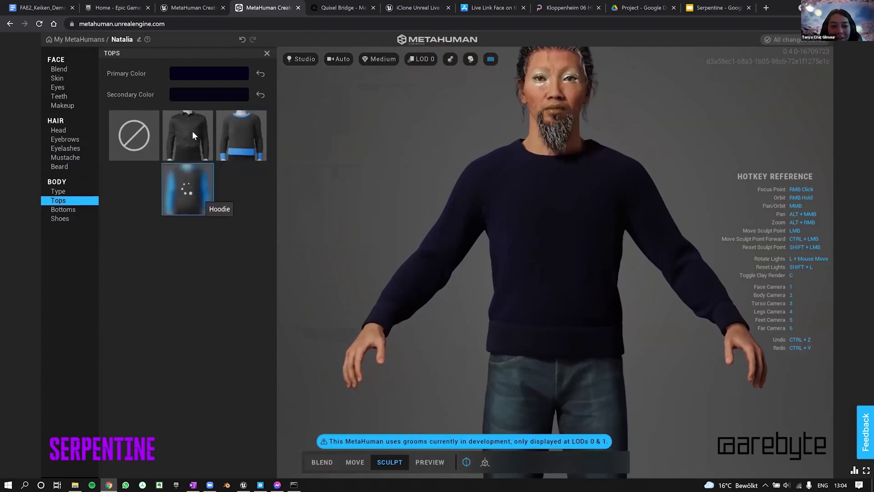
pyautogui.click(190, 143)
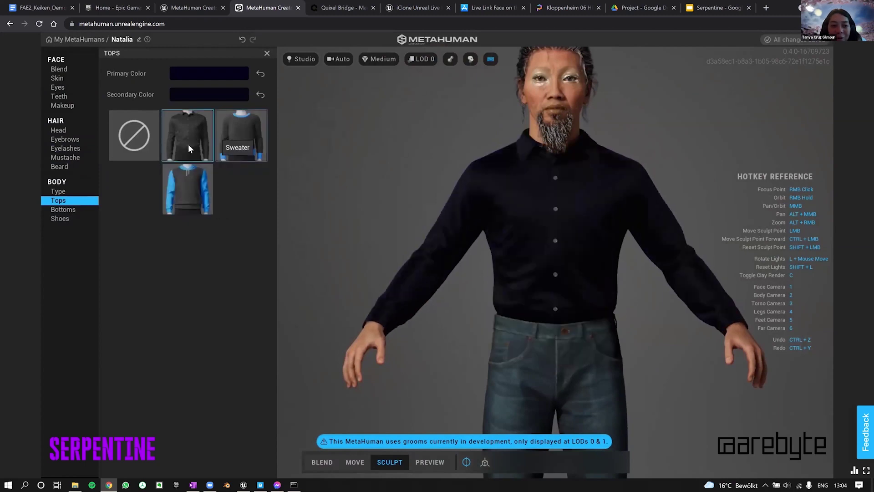
# - Set the primary color of the character's trousers to black, hex 000000
pyautogui.click(70, 210)
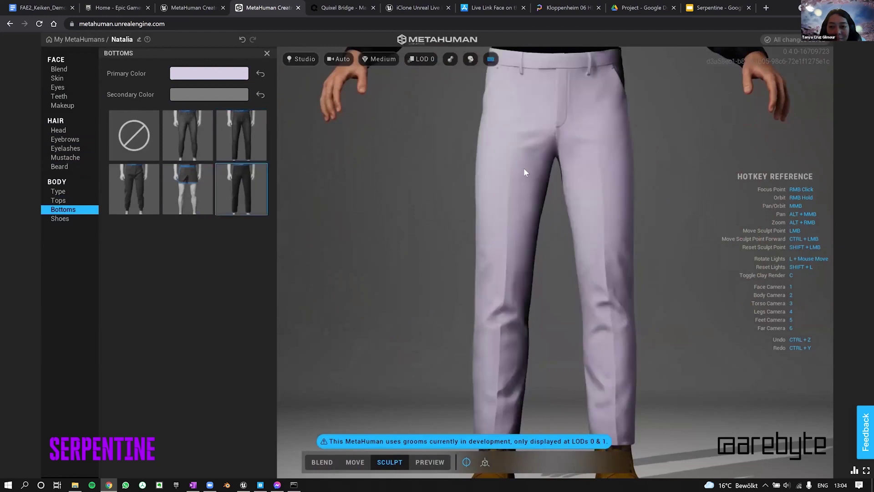
pyautogui.press('2')
pyautogui.press('4')
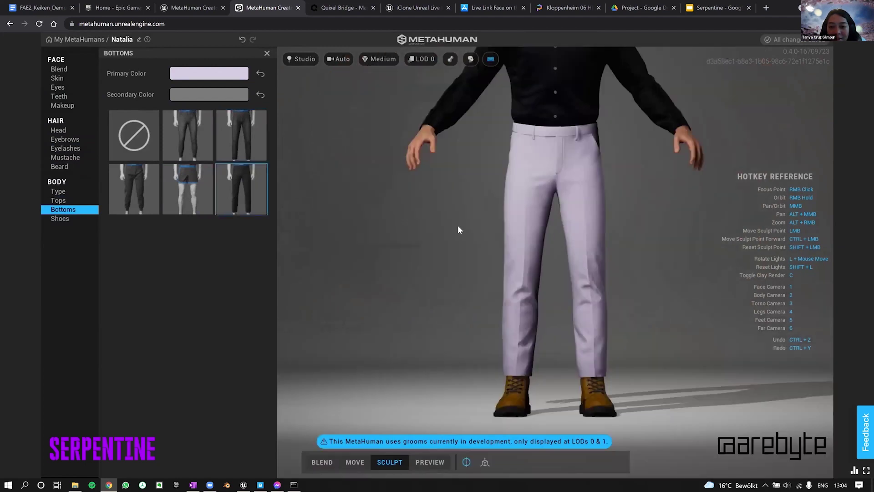
pyautogui.press('3')
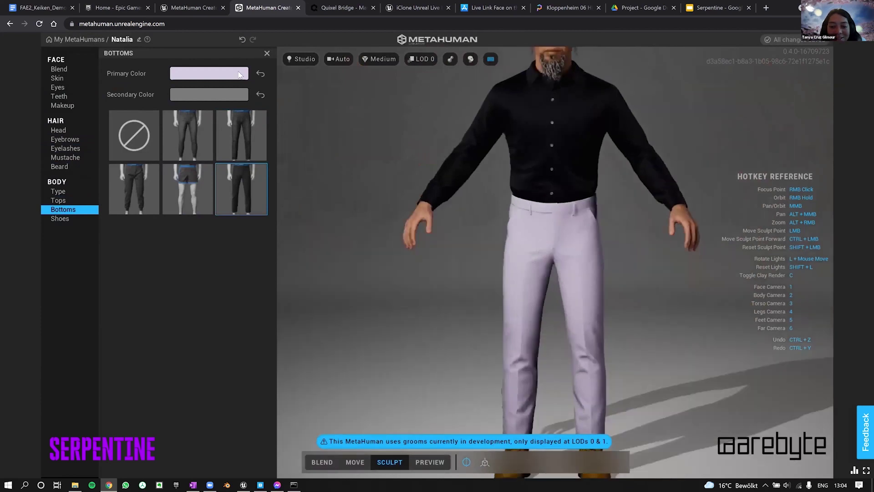
pyautogui.click(241, 74)
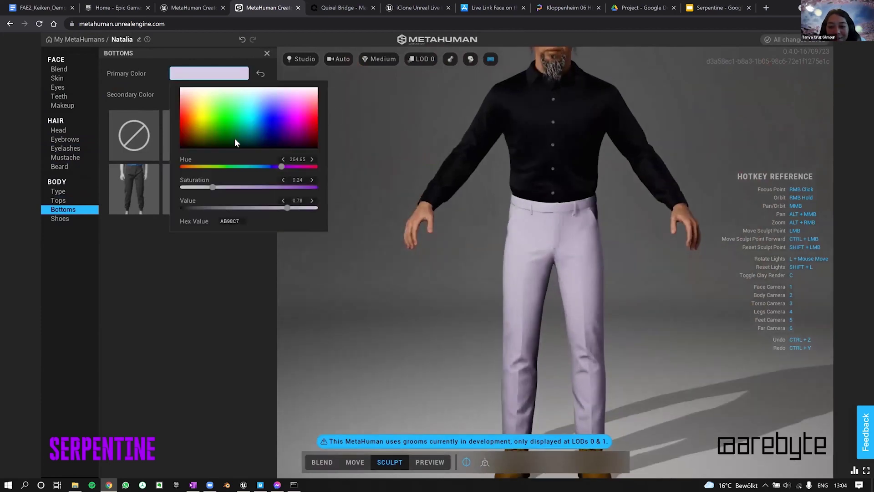
pyautogui.click(235, 133)
pyautogui.click(238, 141)
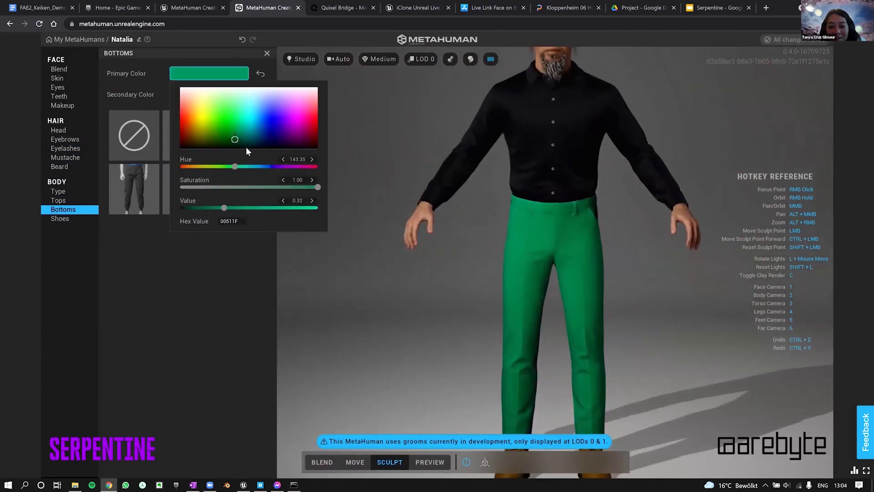
pyautogui.click(245, 143)
pyautogui.click(246, 150)
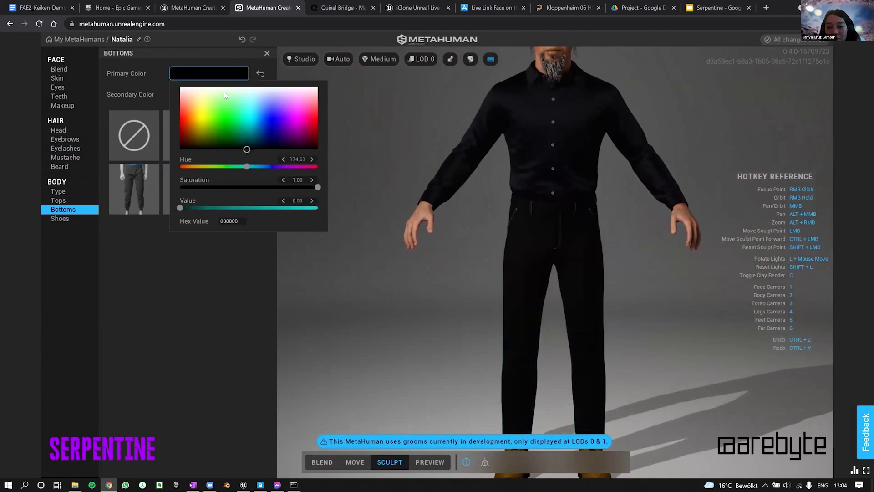
pyautogui.click(171, 103)
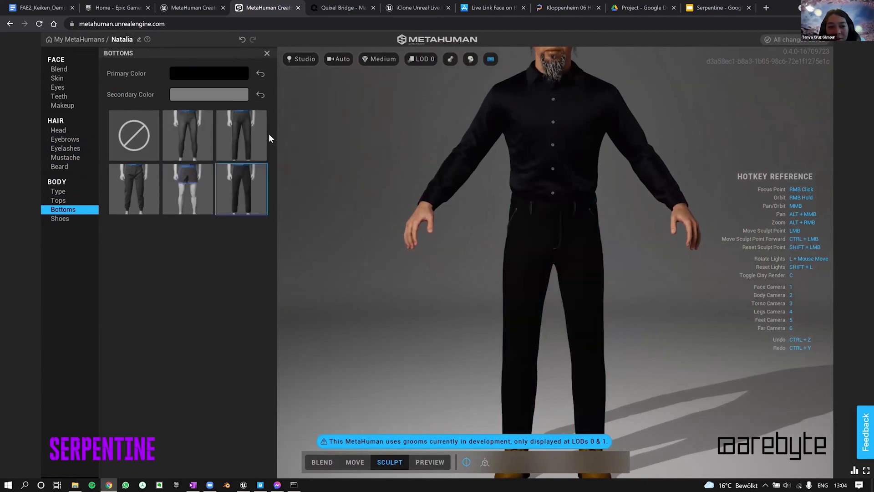
# - Try white for the trousers' secondary color, and settle on a dark blue
pyautogui.click(246, 94)
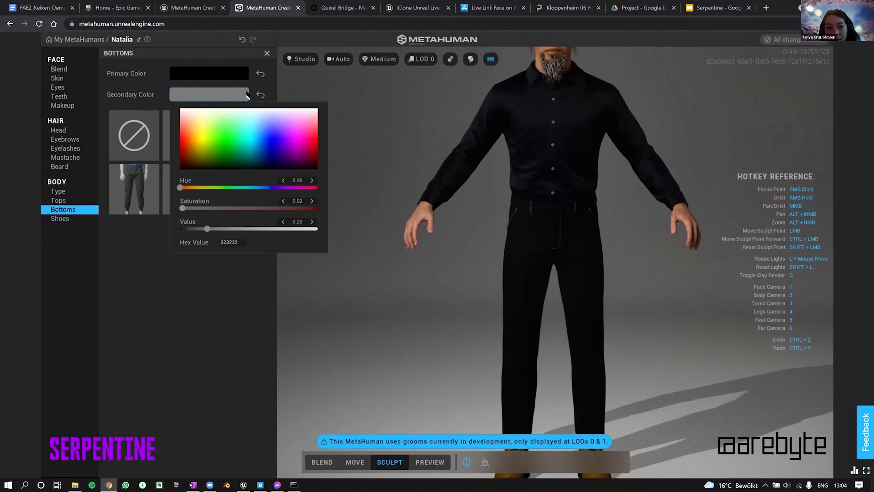
pyautogui.click(246, 109)
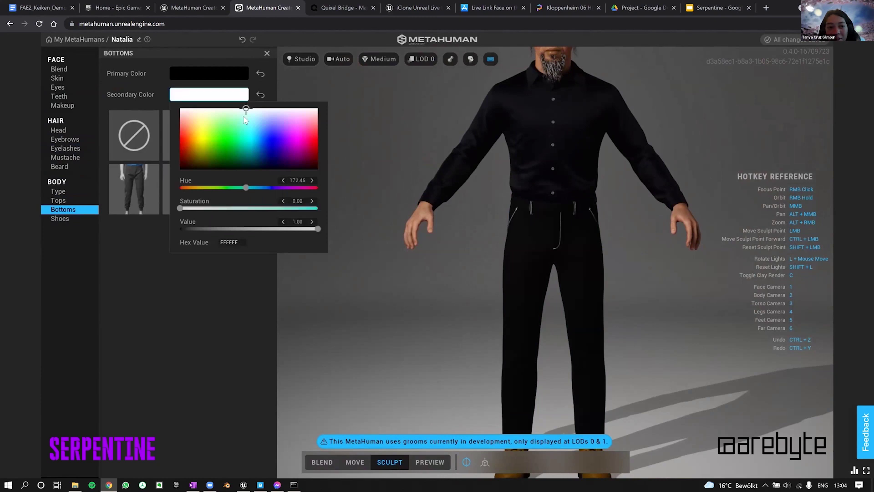
pyautogui.moveTo(246, 110); pyautogui.dragTo(236, 111)
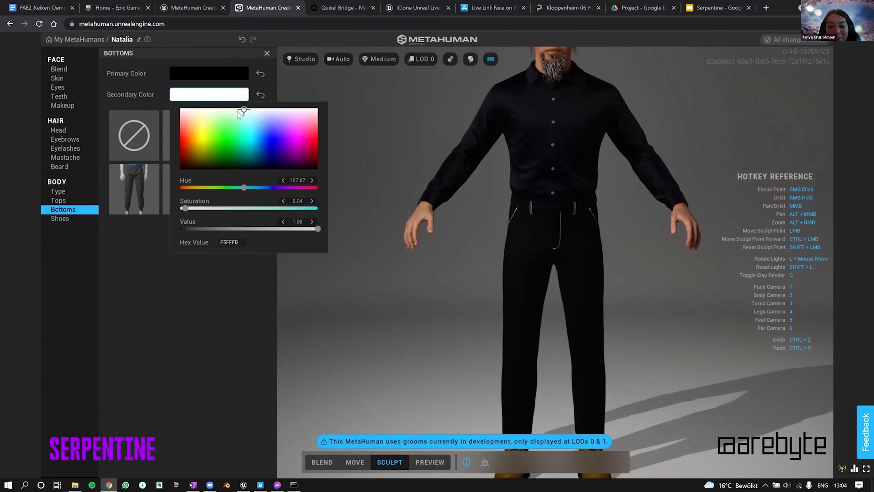
pyautogui.click(248, 157)
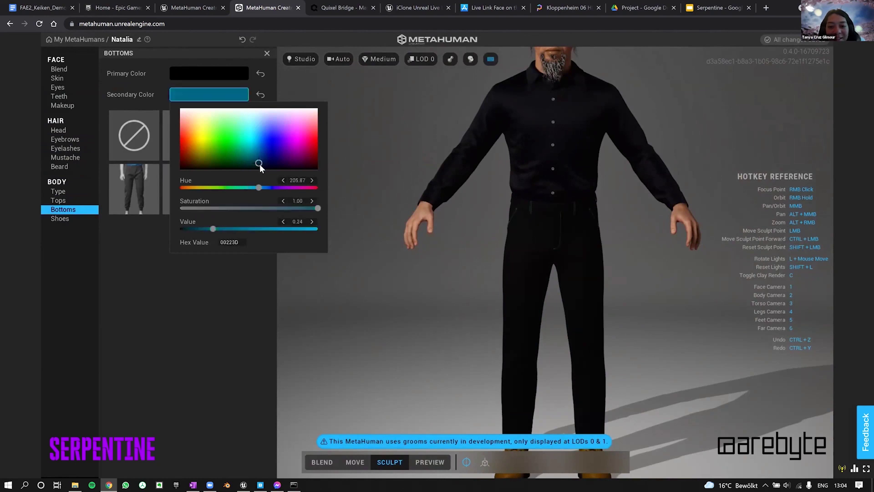
pyautogui.click(260, 164)
pyautogui.click(73, 201)
pyautogui.click(61, 219)
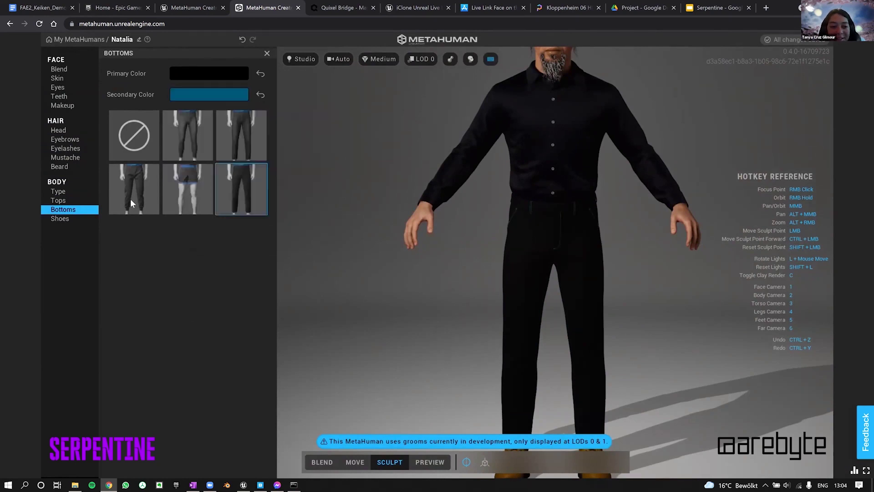
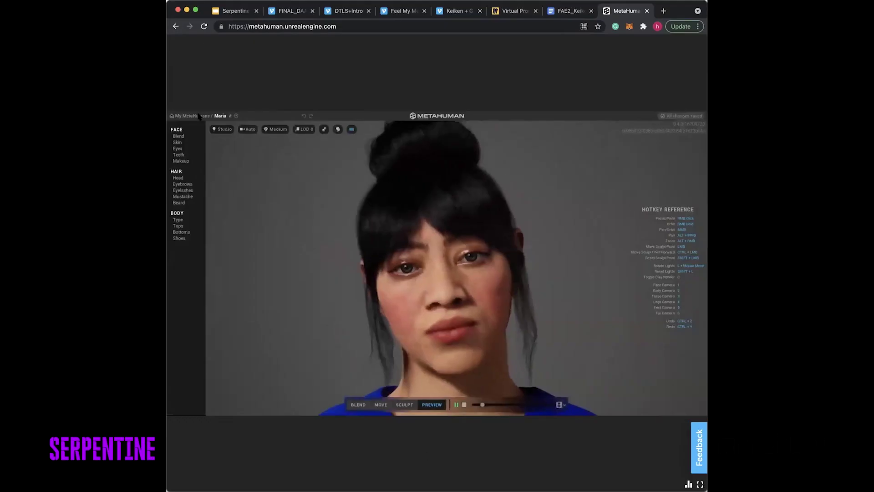
# - Show the body type and tops options for the Maria character
pyautogui.click(176, 221)
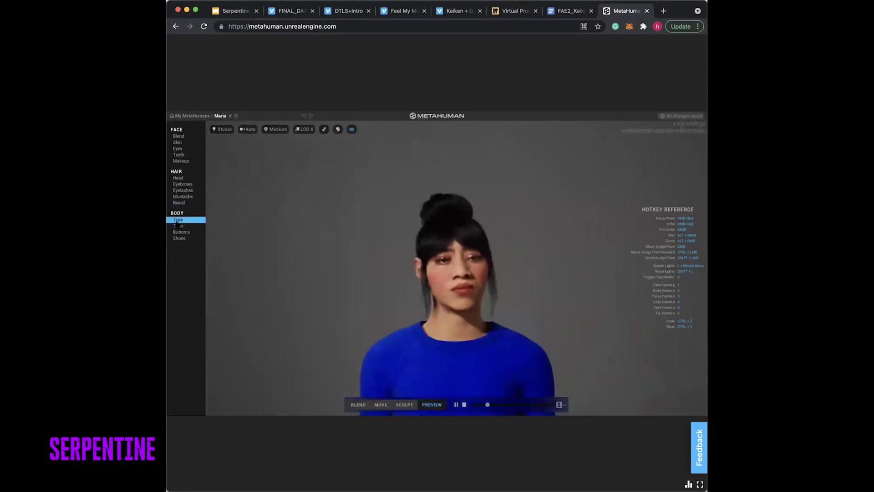
pyautogui.click(178, 226)
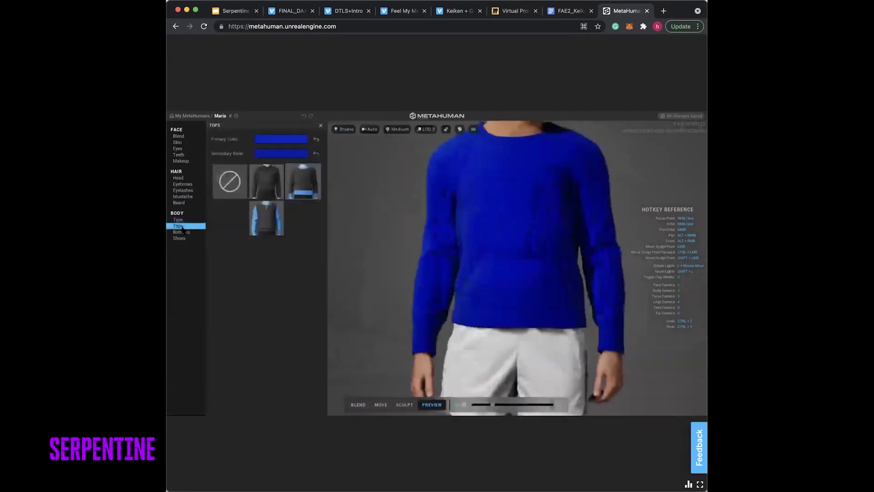
pyautogui.click(184, 221)
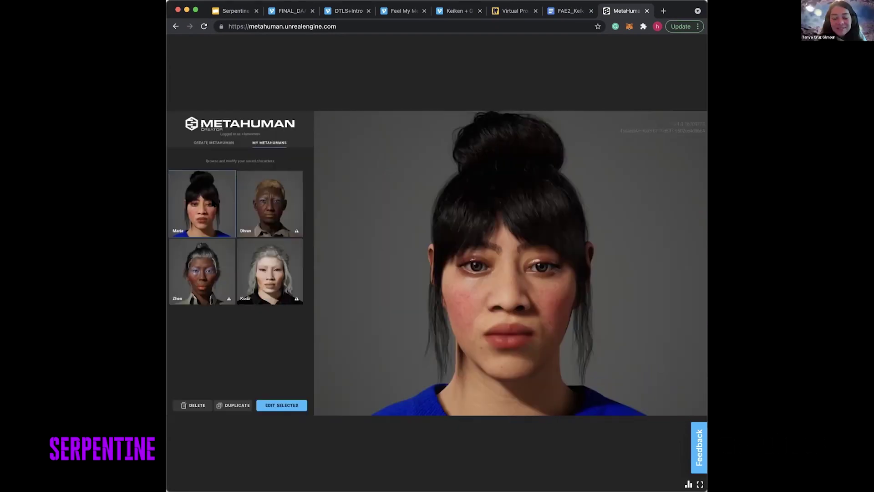
# - Select the saved Zhen character and the saved Koda character in turn to present them
pyautogui.click(205, 277)
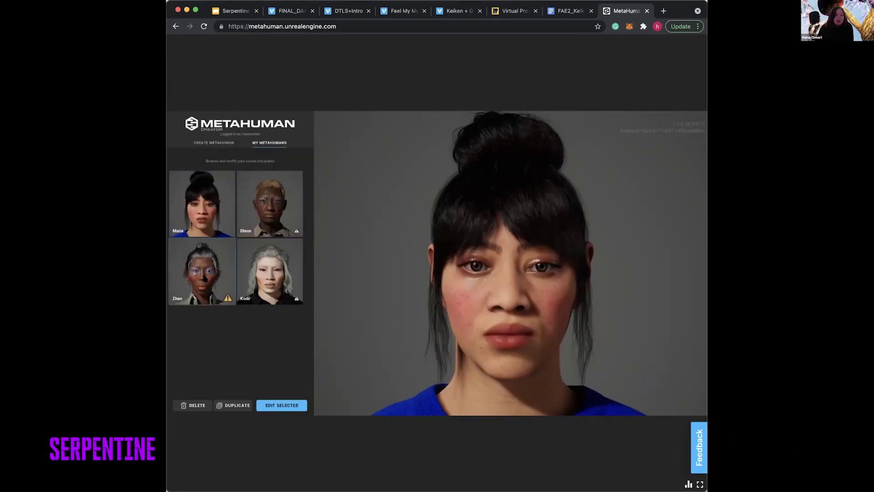
pyautogui.click(273, 285)
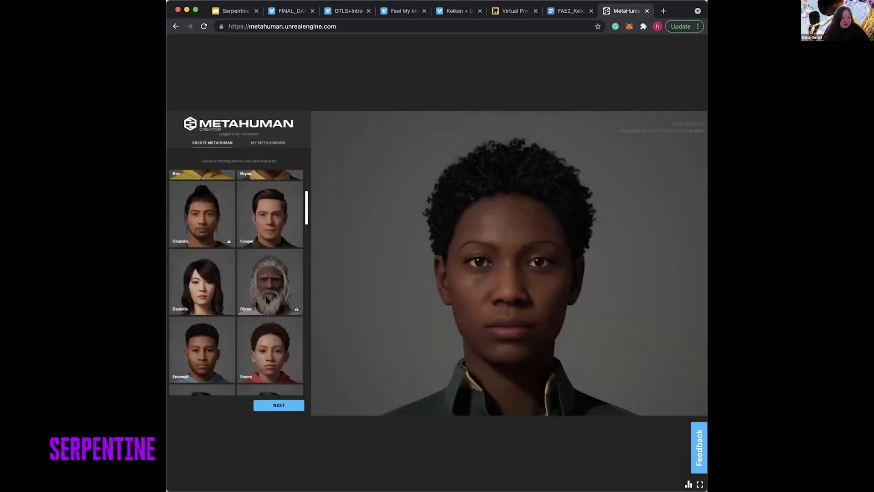
# - Browse the preset characters for creating a new MetaHuman and preview the Maria preset
pyautogui.scroll(-10, 233, 302)
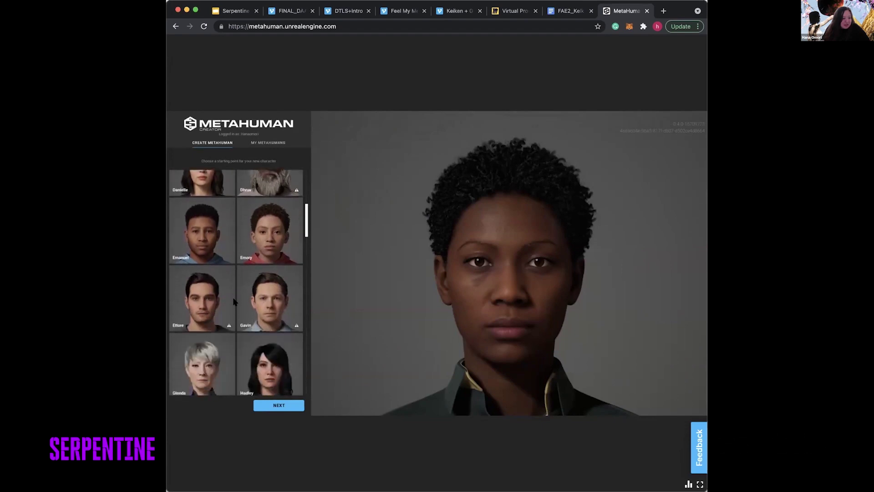
pyautogui.scroll(-10, 233, 301)
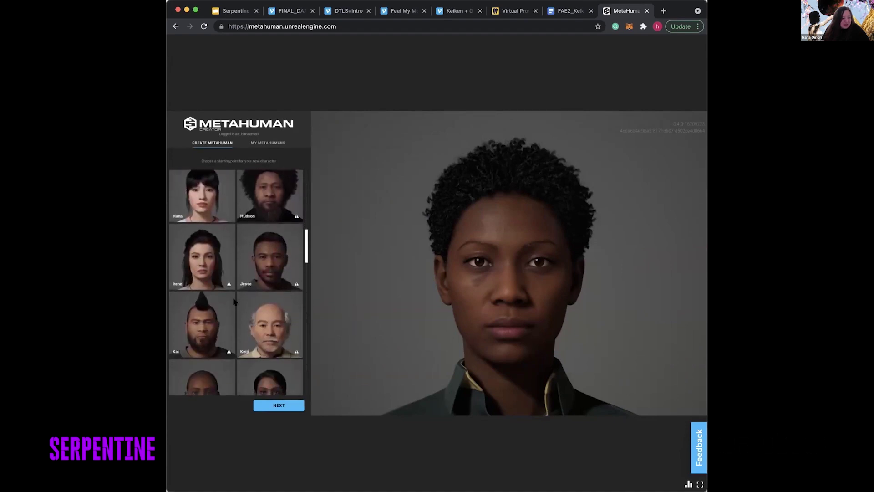
pyautogui.scroll(-10, 234, 302)
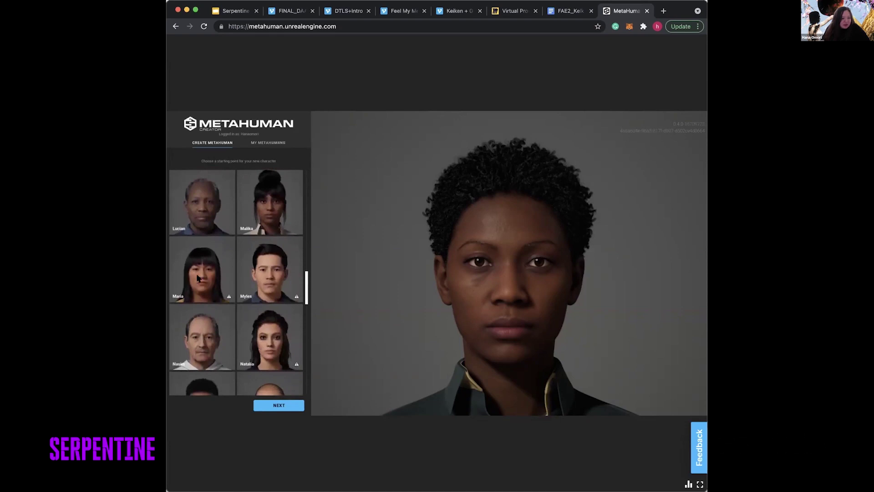
pyautogui.scroll(-4, 225, 299)
pyautogui.scroll(-3, 225, 299)
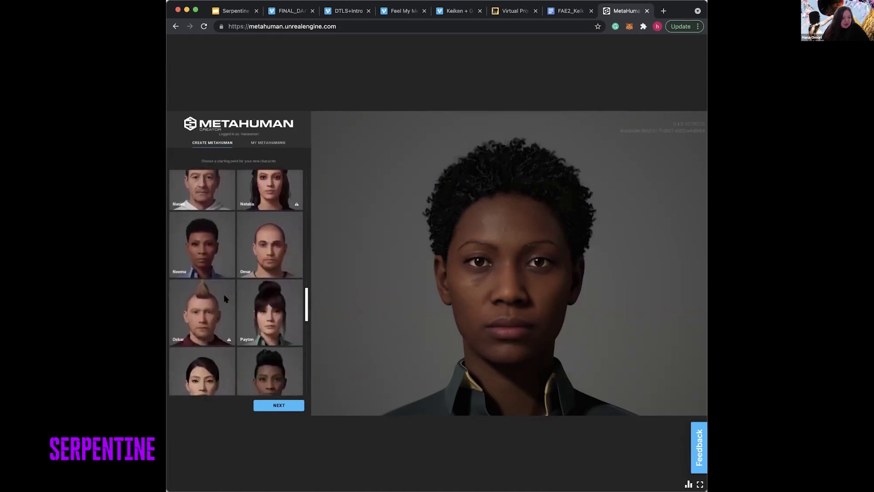
pyautogui.scroll(5, 225, 298)
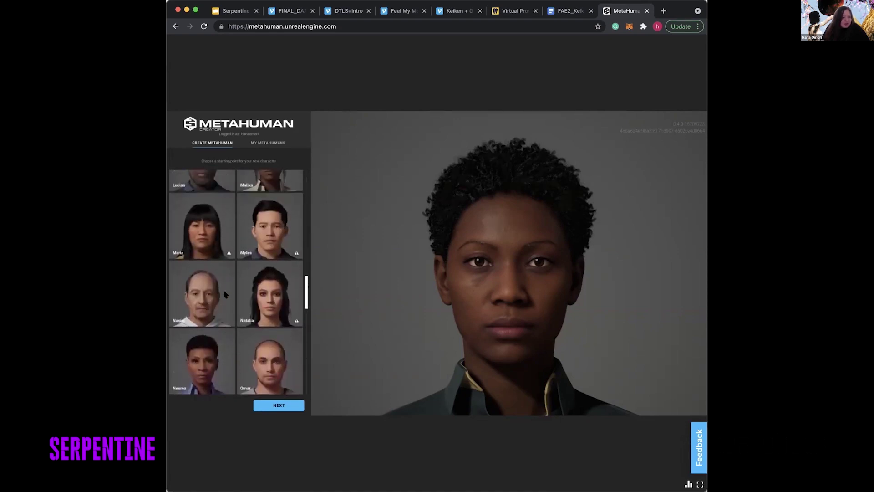
pyautogui.click(202, 240)
# - Preview the Zhen preset at the end of the preset list and look over the presets near it
pyautogui.scroll(-15, 241, 329)
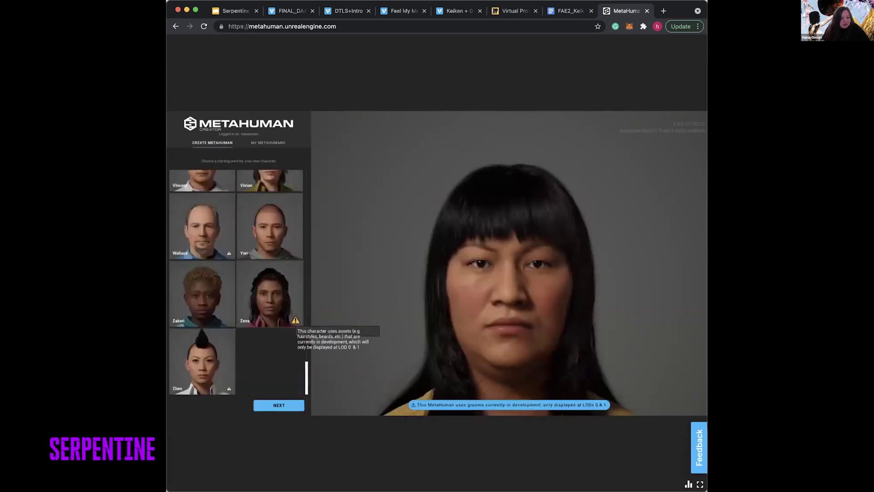
pyautogui.click(201, 350)
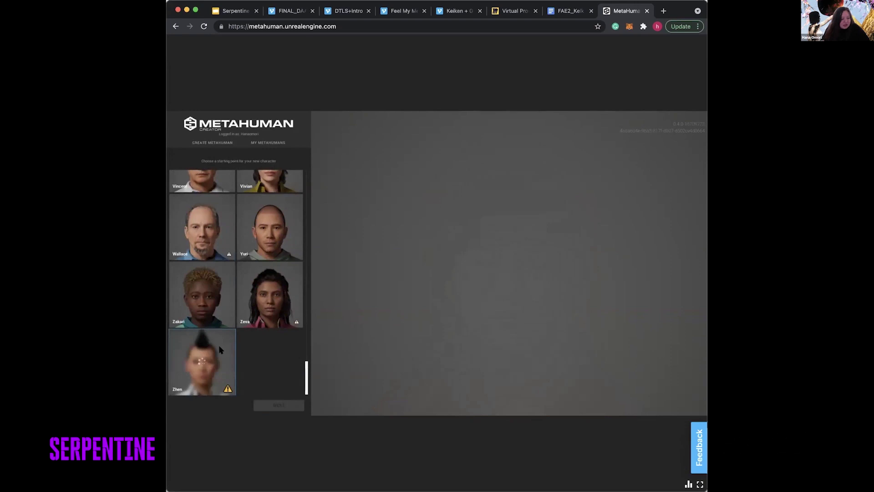
pyautogui.scroll(4, 248, 343)
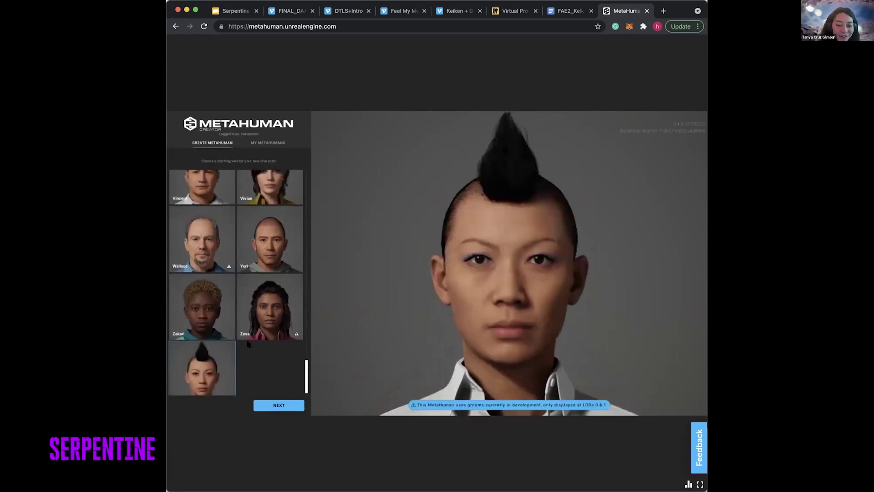
pyautogui.scroll(-2, 248, 344)
pyautogui.scroll(3, 248, 344)
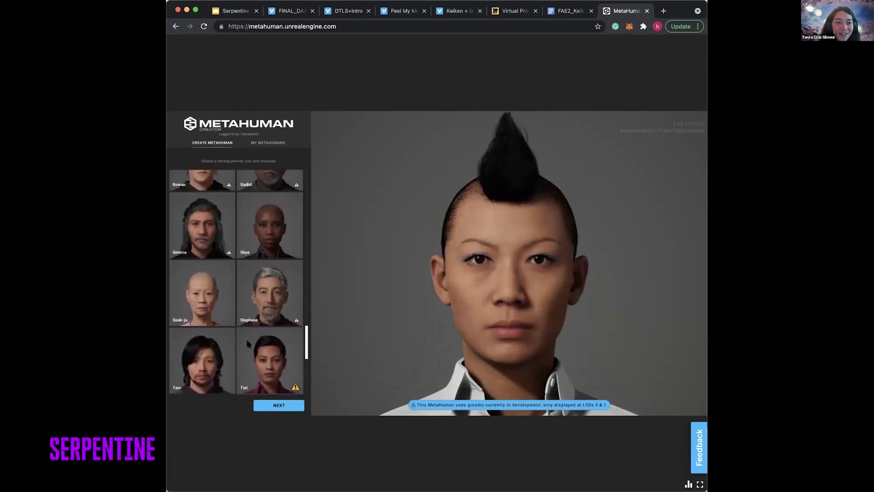
pyautogui.scroll(-4, 248, 344)
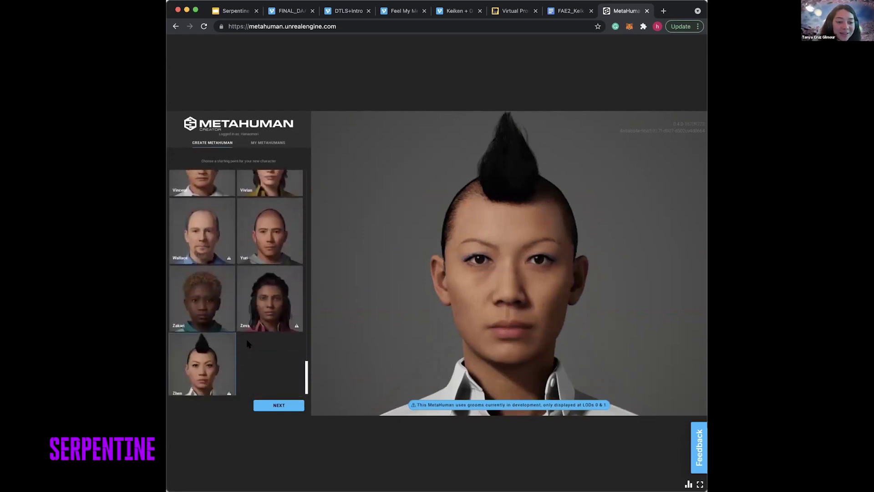
# - Return to the saved MetaHumans and select the Koda character
pyautogui.scroll(10, 248, 344)
pyautogui.scroll(3, 248, 344)
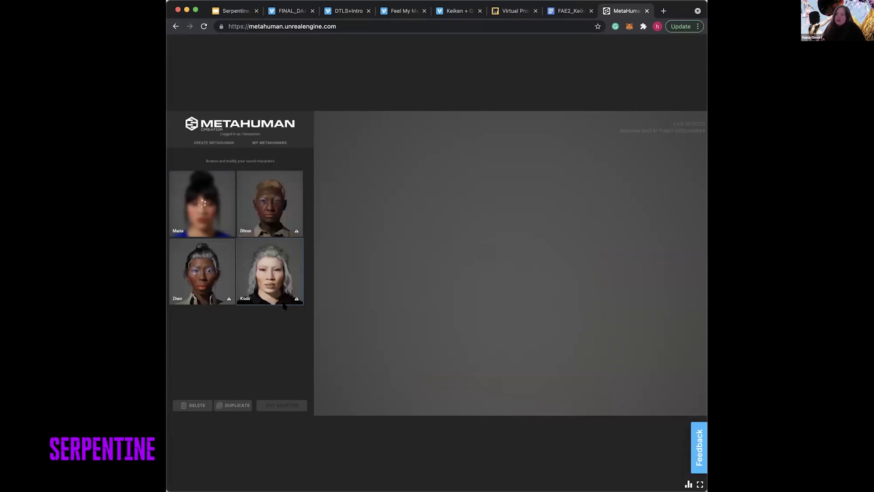
pyautogui.click(284, 304)
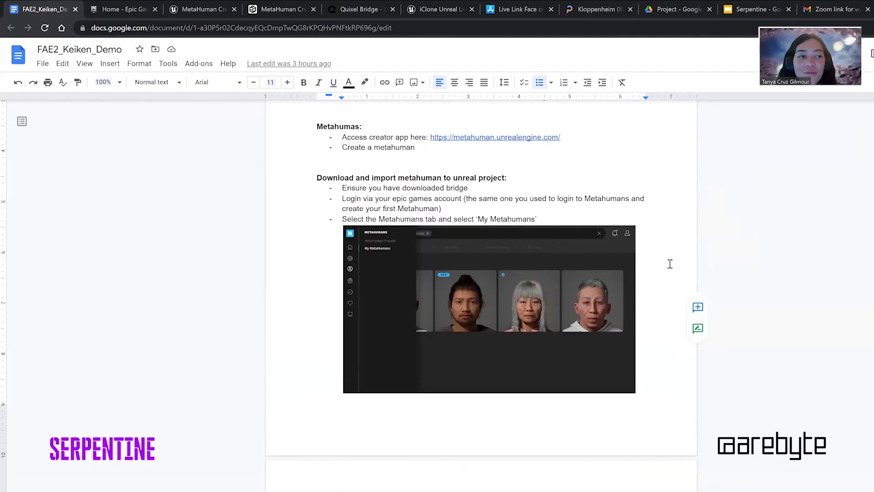
# - Show the guide's section on downloading and importing a MetaHuman, and open the Quixel Bridge download page
pyautogui.scroll(-2, 670, 264)
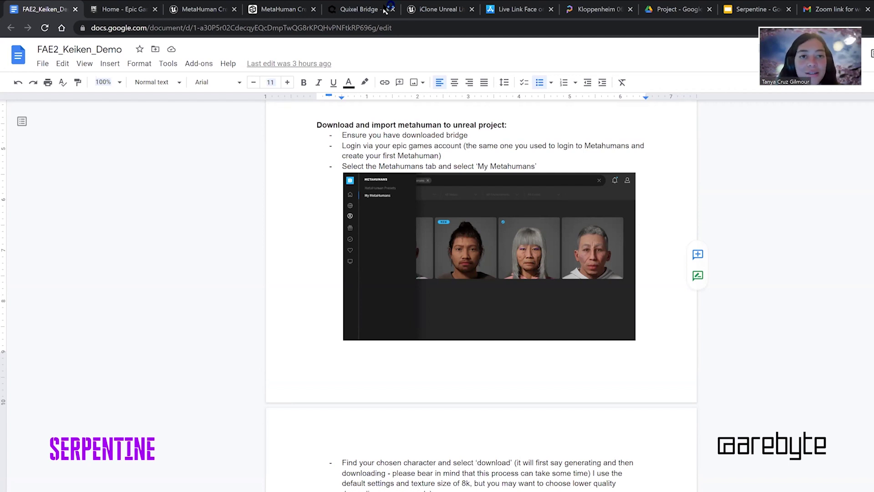
pyautogui.click(360, 9)
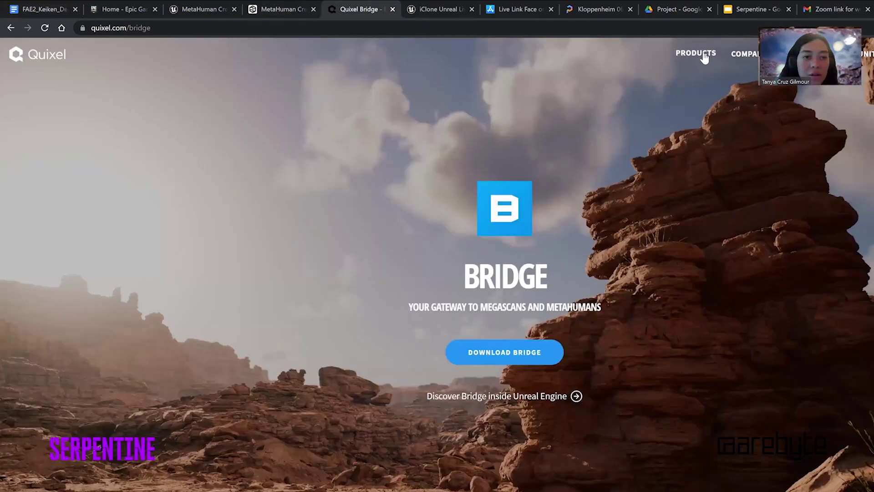
pyautogui.moveTo(703, 56)
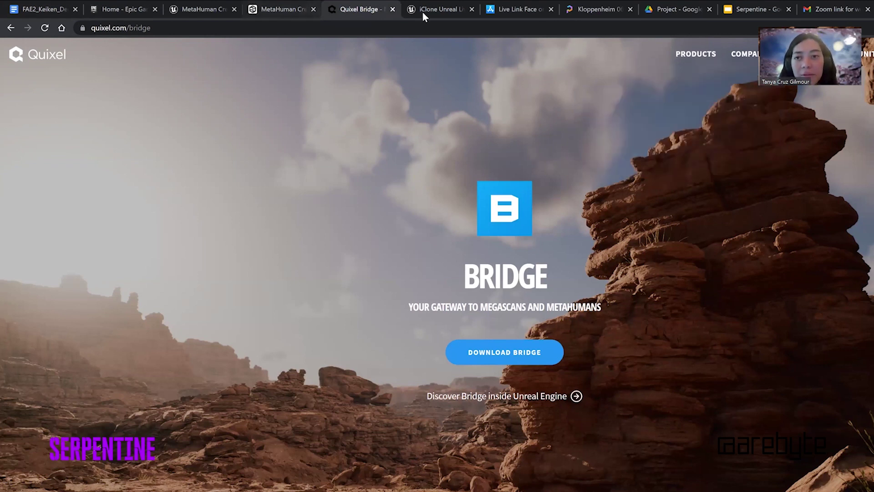
# - Return to the FAE2_Keiken_Demo document and review the instructions for finding My MetaHumans in Bridge
pyautogui.click(42, 8)
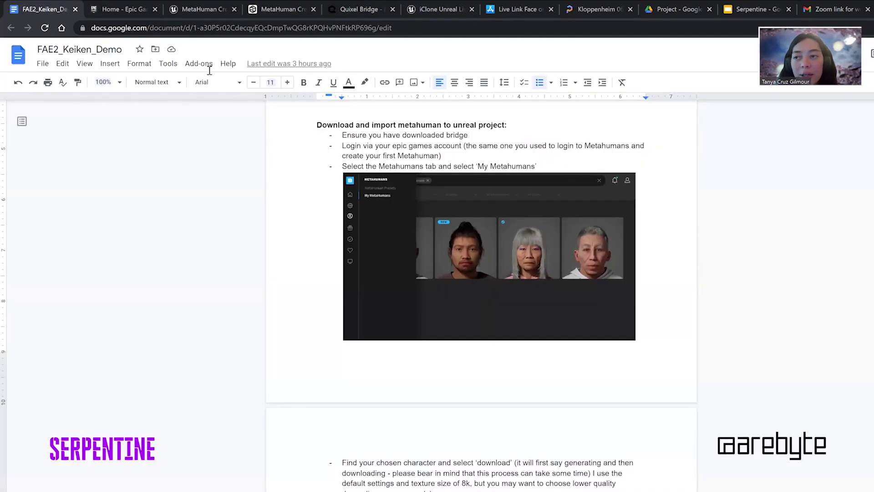
pyautogui.scroll(-1, 648, 279)
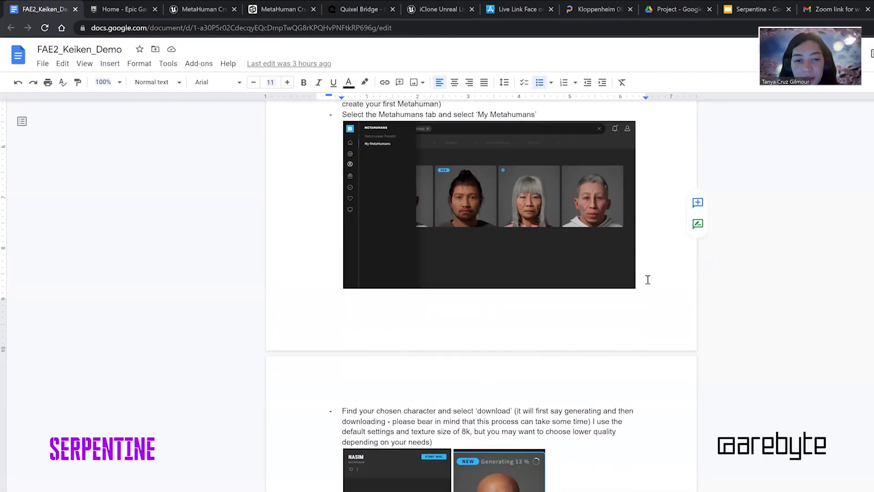
pyautogui.scroll(1, 648, 279)
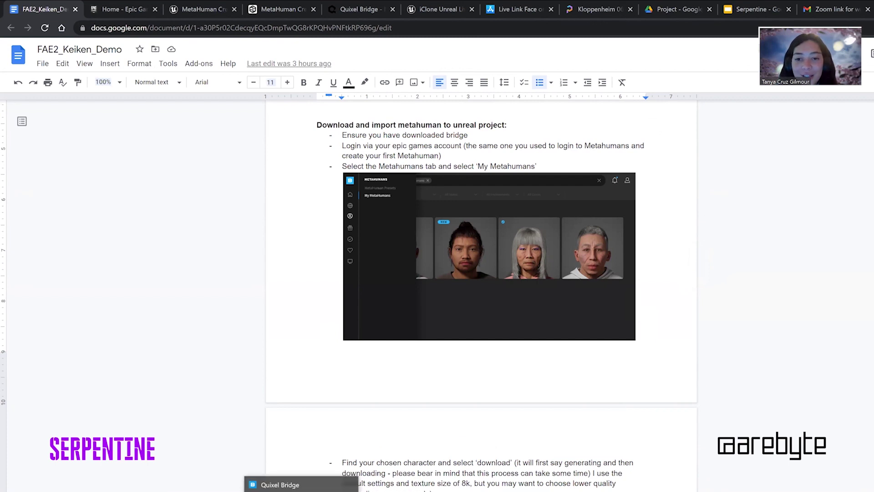
# - Switch to the Quixel Bridge app, close the Keiken character's details, and go to the home page
pyautogui.click(280, 484)
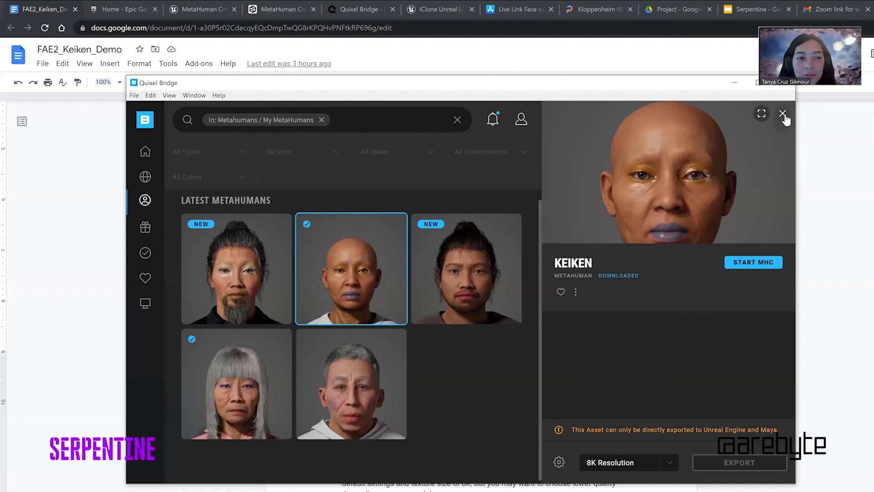
pyautogui.click(783, 115)
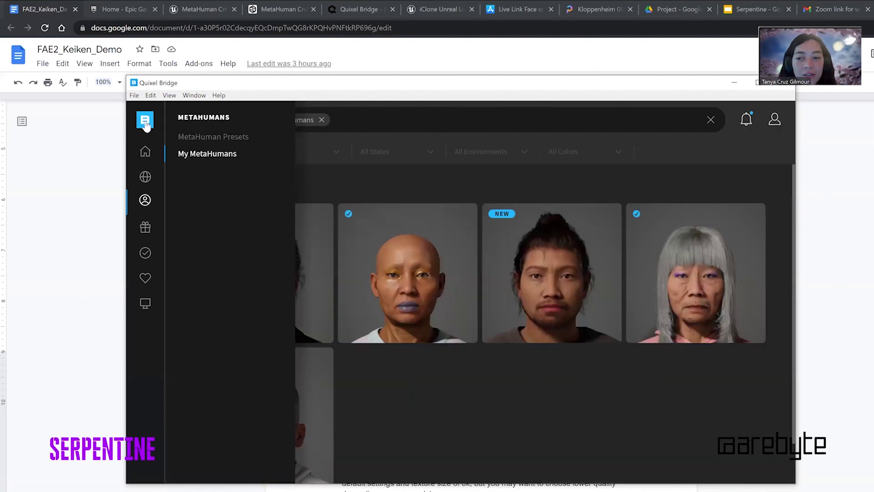
pyautogui.click(145, 152)
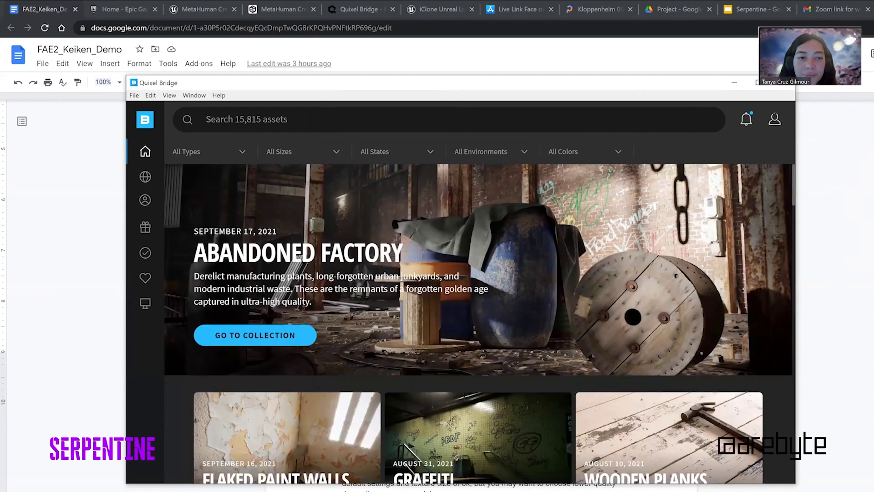
# - Check which account is signed in to Bridge, and close the account options
pyautogui.click(774, 119)
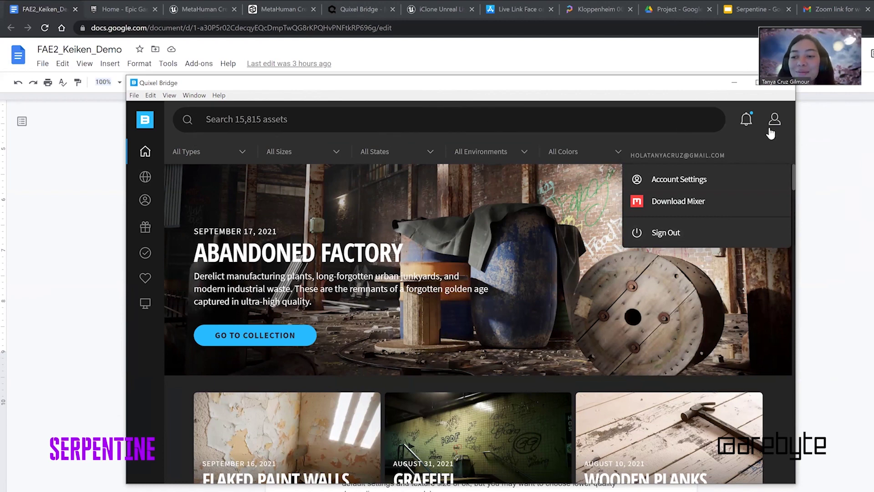
pyautogui.click(687, 123)
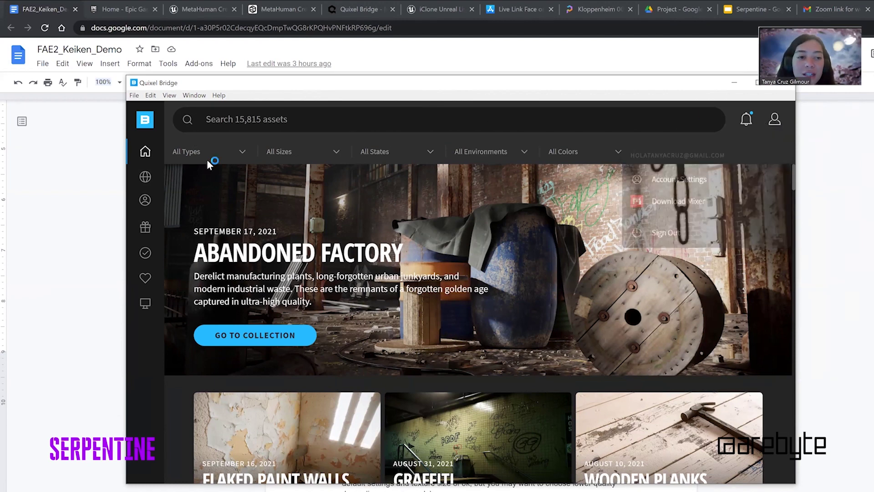
# - Open the MetaHuman Presets collection and browse the available preset characters
pyautogui.moveTo(146, 187)
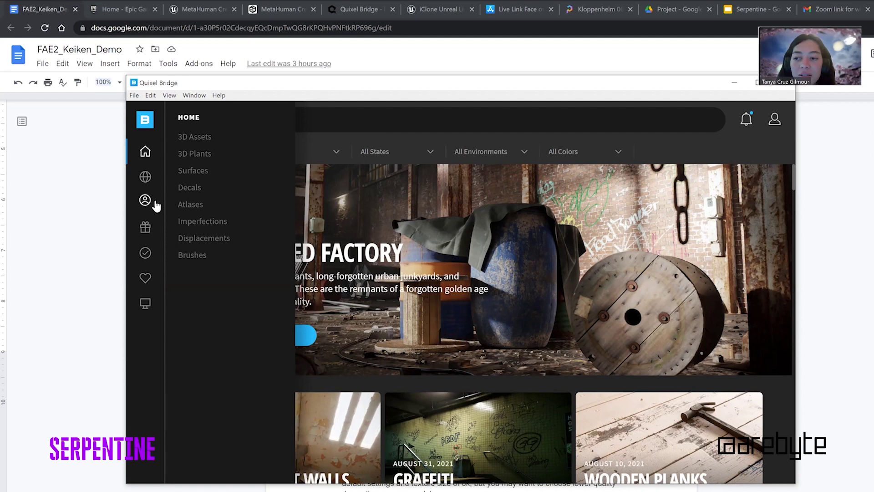
pyautogui.click(144, 201)
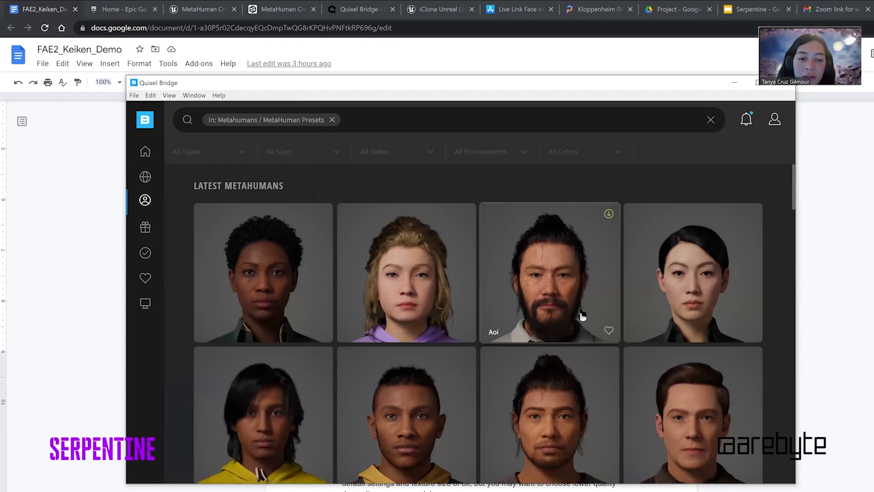
pyautogui.scroll(-15, 582, 315)
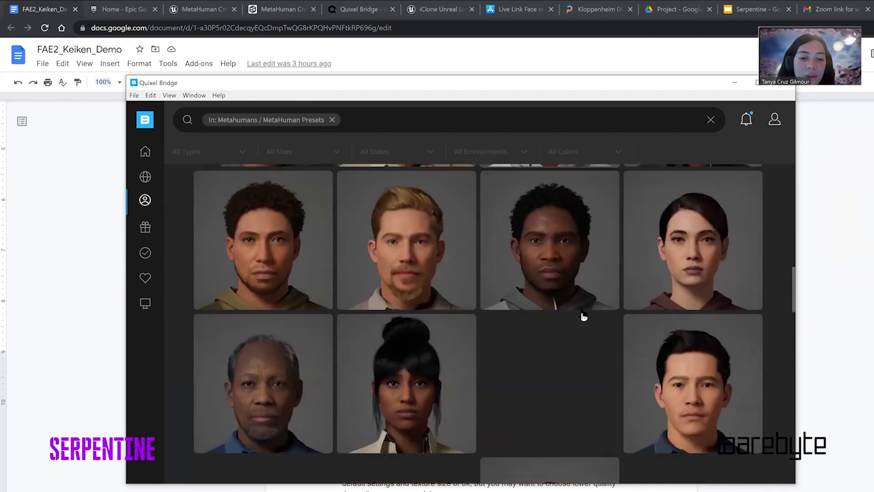
pyautogui.scroll(12, 582, 315)
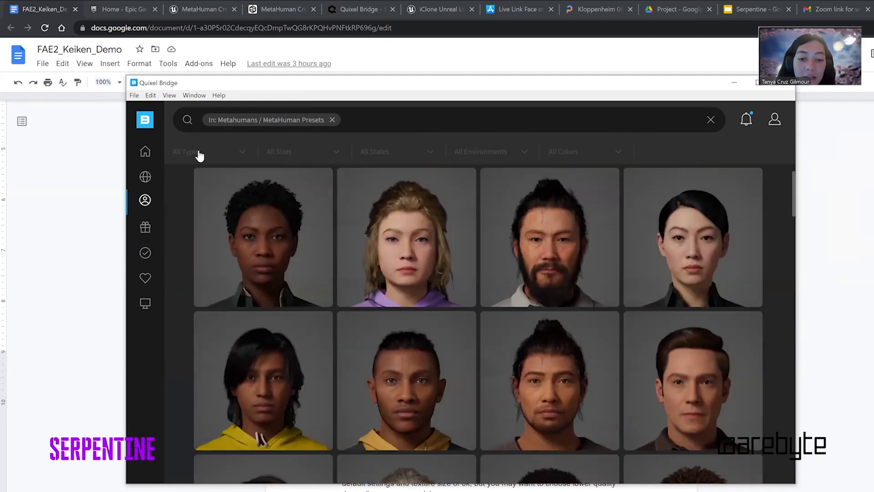
# - Open the My MetaHumans collection and look through the saved characters
pyautogui.moveTo(201, 164)
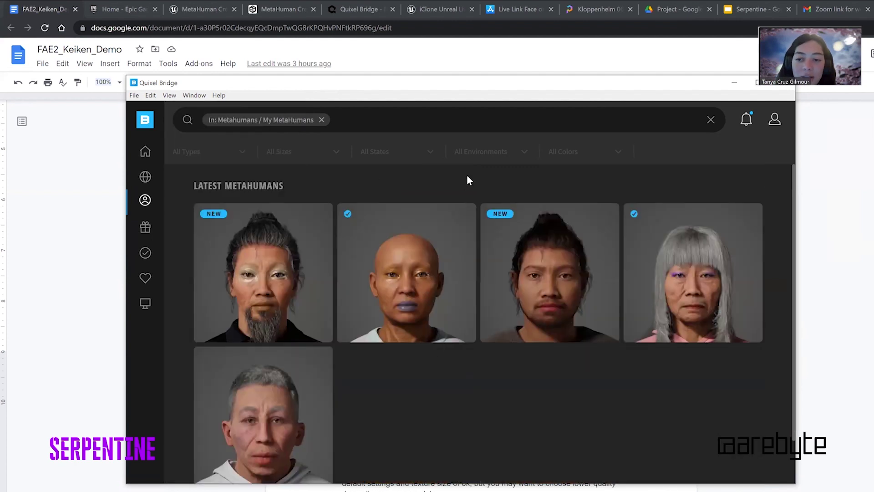
pyautogui.scroll(-1, 467, 164)
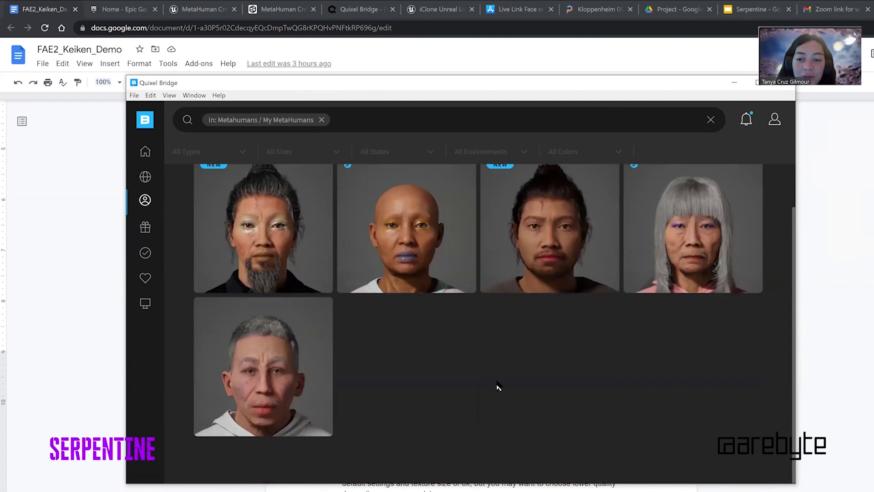
pyautogui.scroll(1, 410, 420)
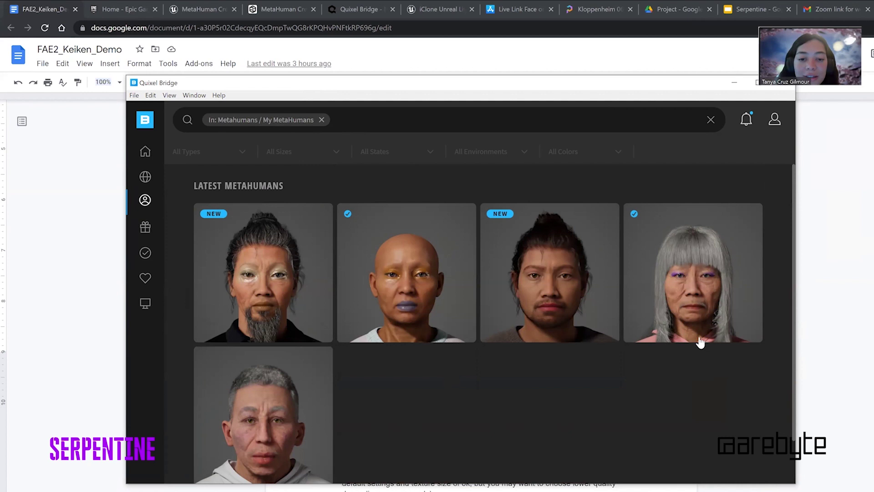
# - Check the resolution options for the Natalia MetaHuman, download it at 8K Resolution, and close its details
pyautogui.click(284, 264)
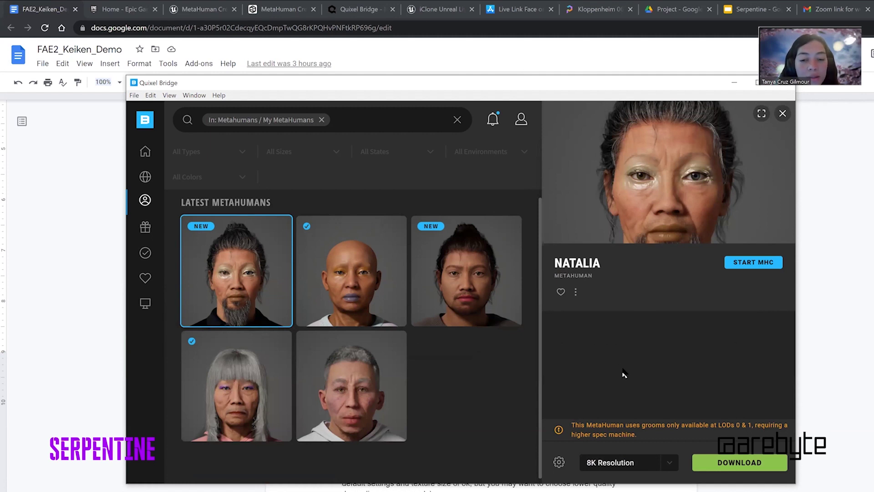
pyautogui.click(669, 461)
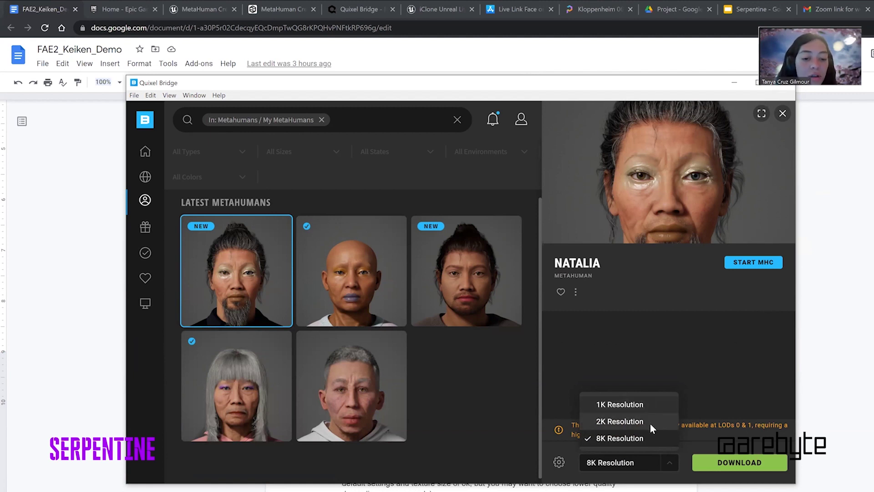
pyautogui.click(719, 384)
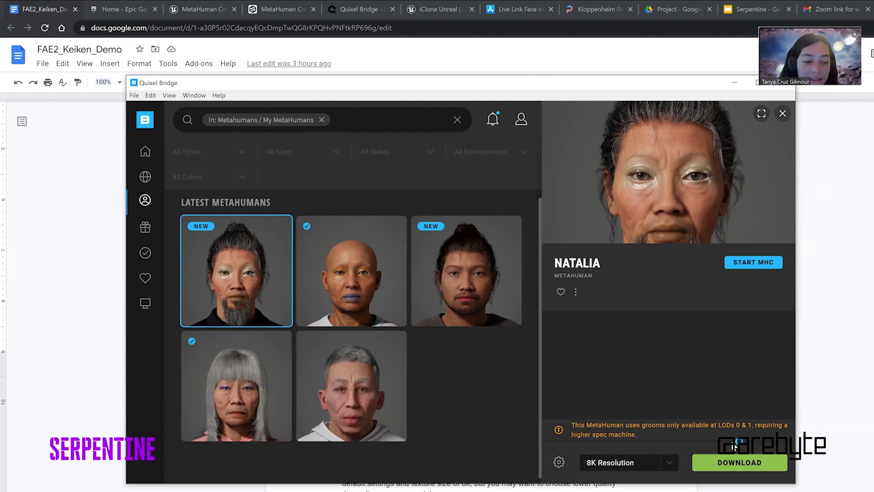
pyautogui.click(749, 467)
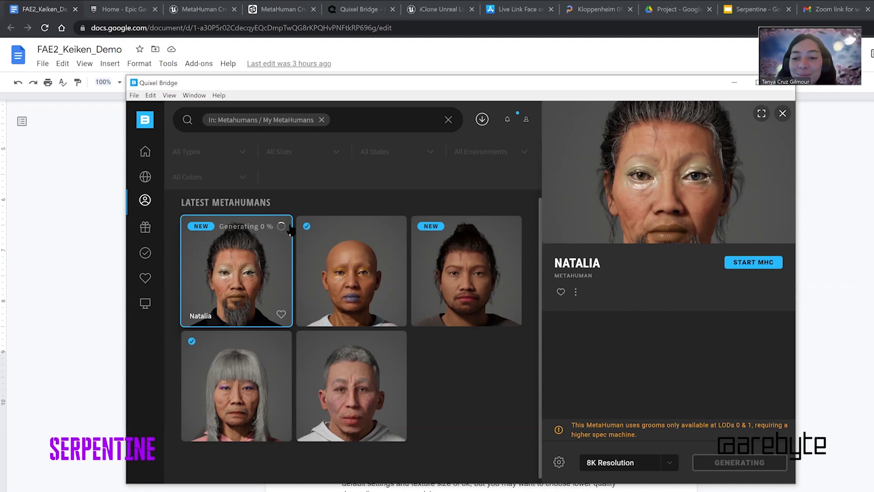
pyautogui.click(374, 195)
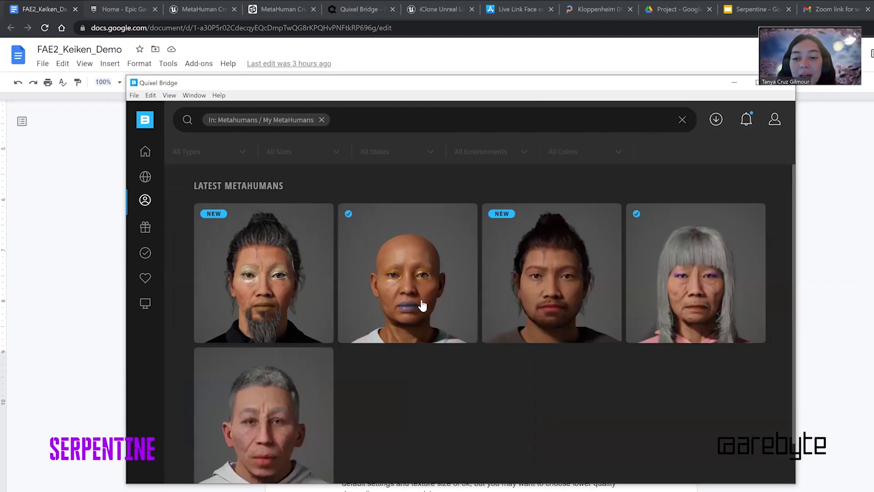
# - Open the Keiken character's details, and launch Unreal Engine 4.26.1 from the Epic Games Launcher
pyautogui.click(425, 273)
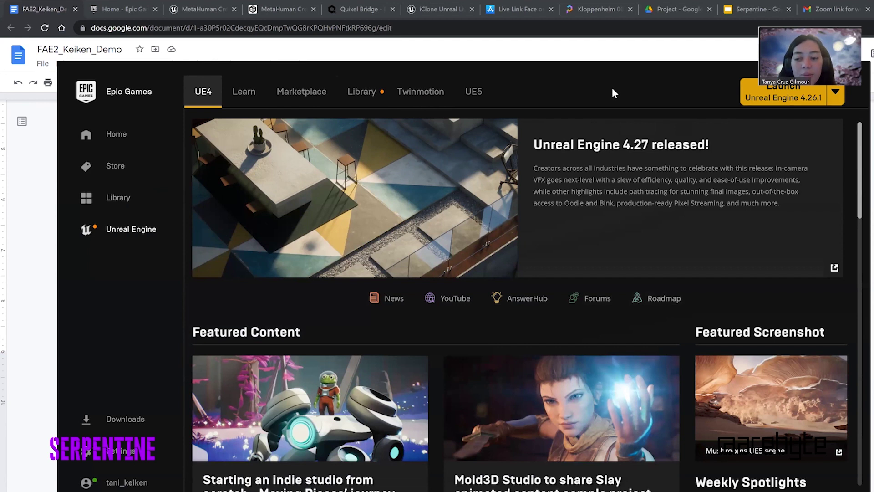
pyautogui.click(798, 97)
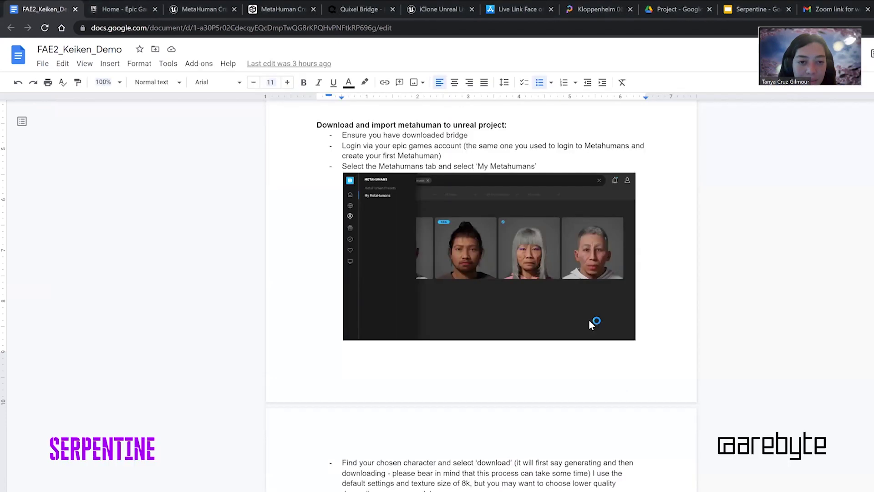
# - Review the FAE2_Keiken_Demo document's instructions on downloading a MetaHuman and creating a new Unreal project
pyautogui.scroll(-2, 589, 319)
pyautogui.scroll(3, 638, 250)
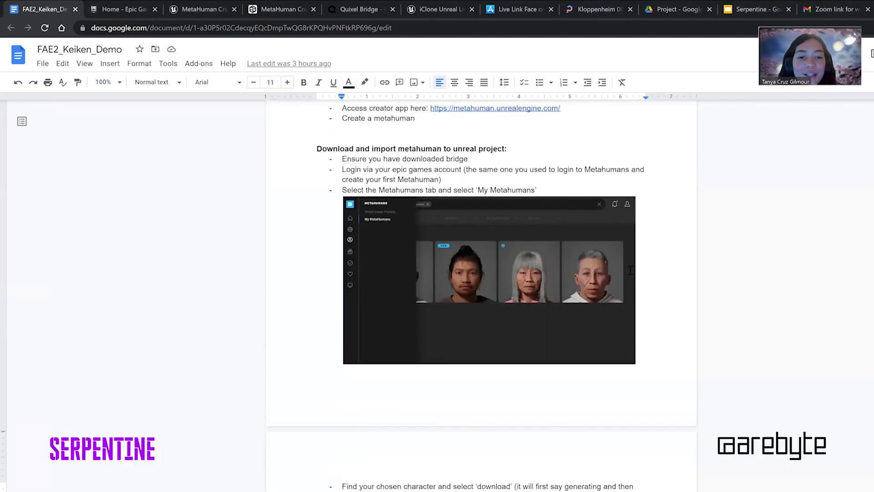
pyautogui.scroll(-2, 591, 348)
pyautogui.scroll(-1, 590, 348)
pyautogui.scroll(-4, 590, 349)
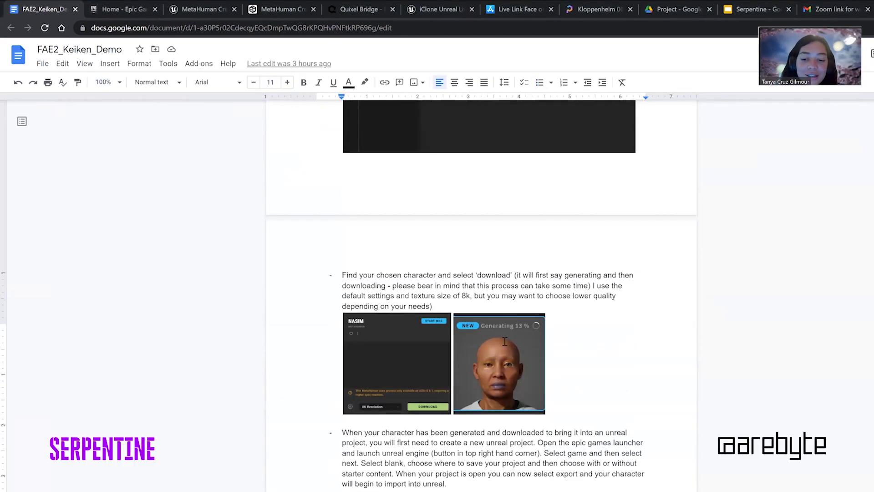
pyautogui.scroll(-3, 496, 396)
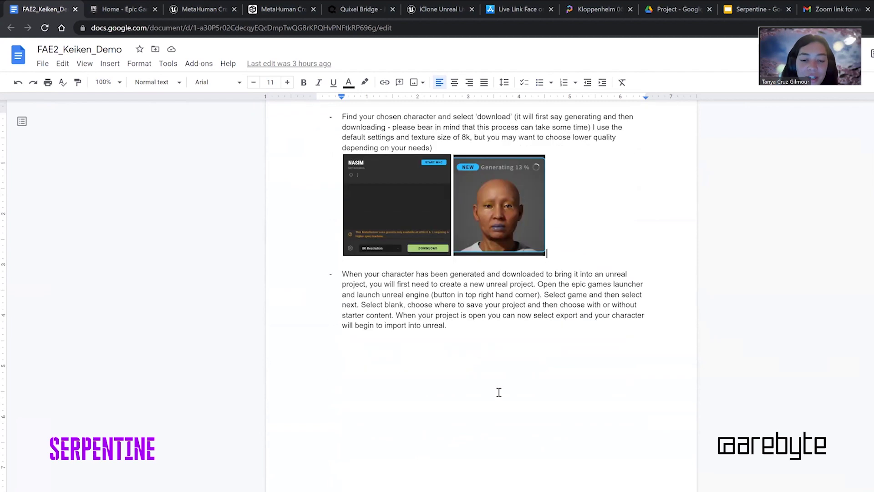
pyautogui.scroll(-3, 500, 371)
pyautogui.scroll(-1, 492, 396)
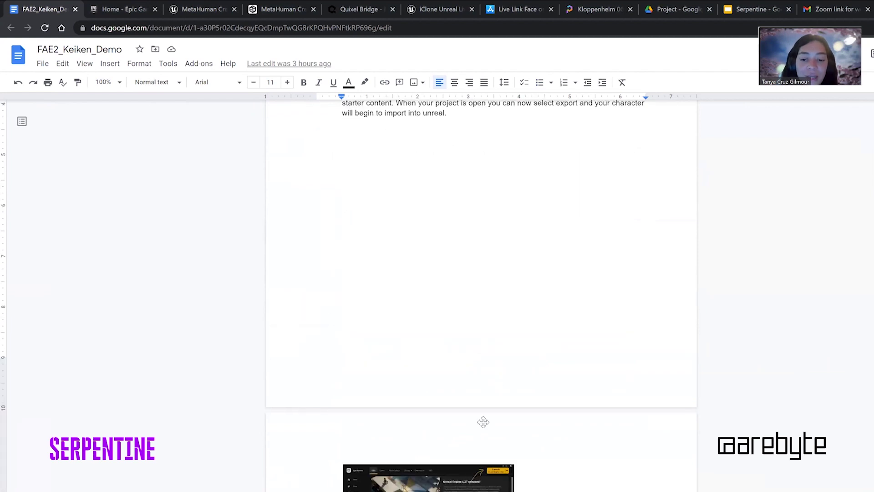
pyautogui.scroll(-2, 474, 438)
pyautogui.scroll(-1, 478, 356)
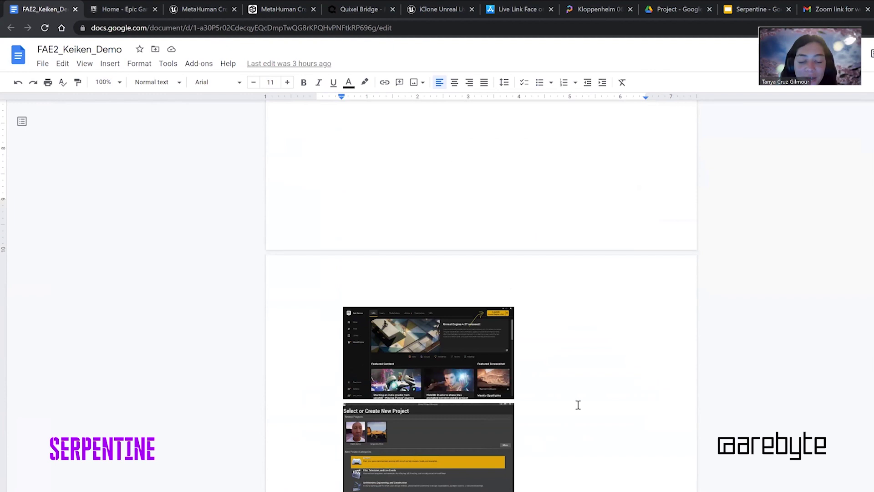
pyautogui.scroll(-2, 576, 396)
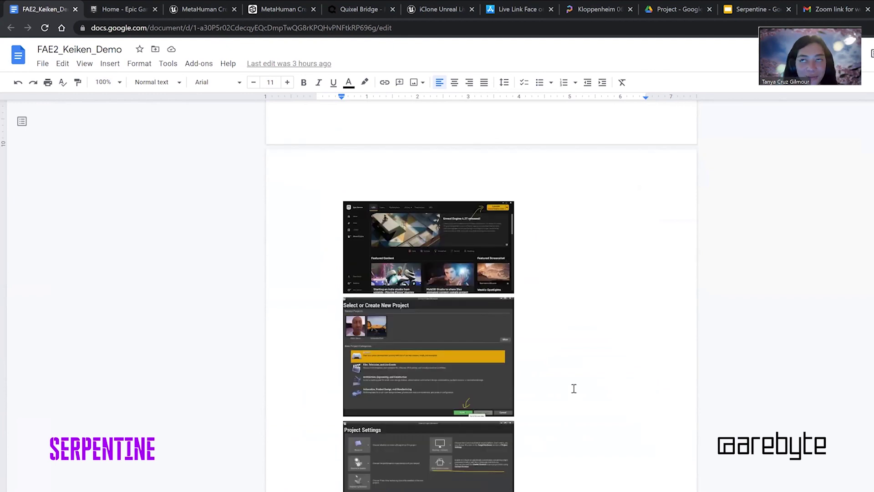
pyautogui.scroll(-1, 573, 387)
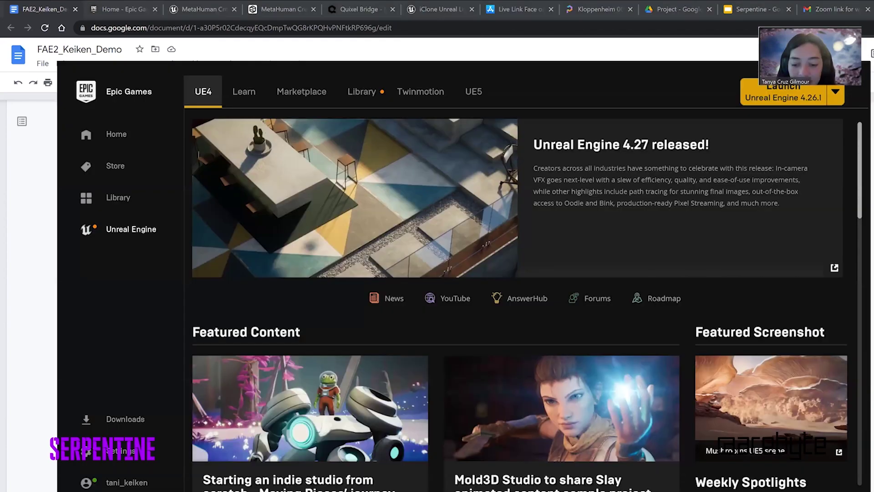
# - Launch Unreal Engine 4.26.1 from the Epic Games Launcher and start a Games project with the Blank template
pyautogui.hotkey('alt', 'Tab')
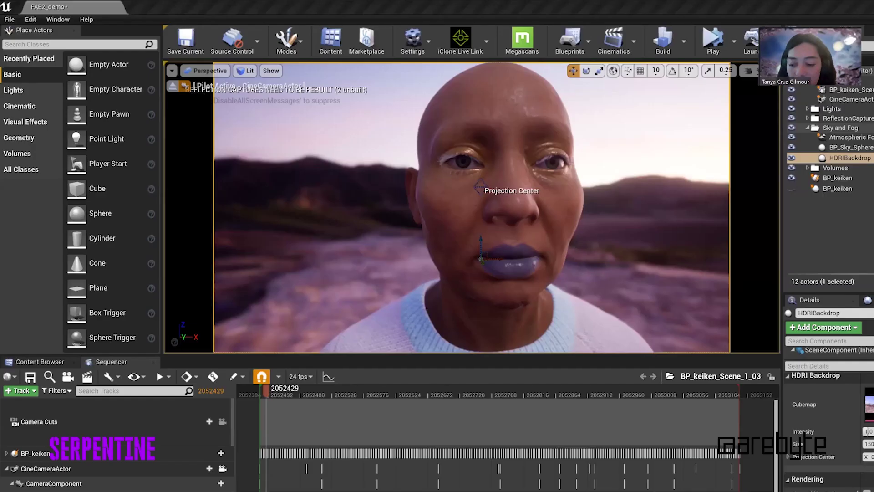
pyautogui.hotkey('alt', 'Tab')
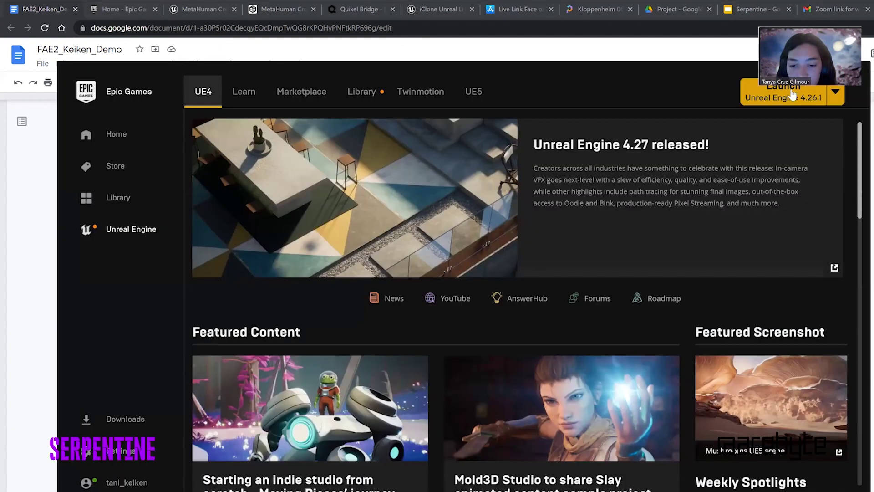
pyautogui.click(801, 97)
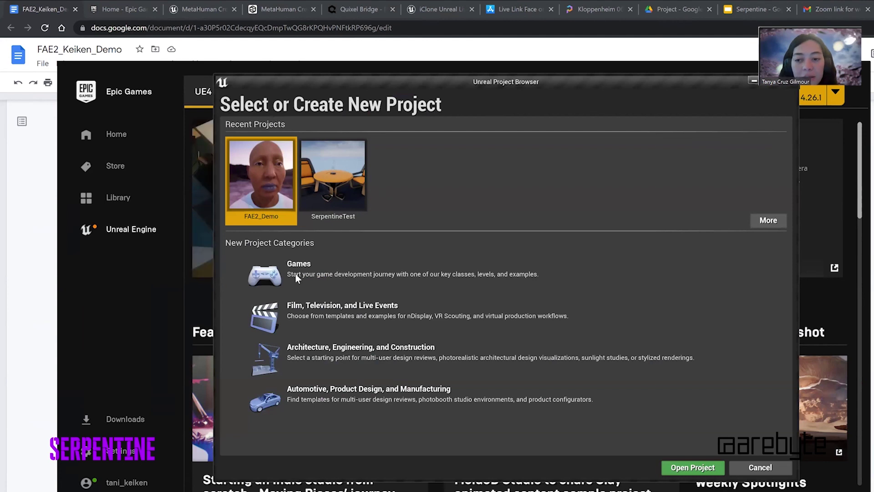
pyautogui.click(312, 280)
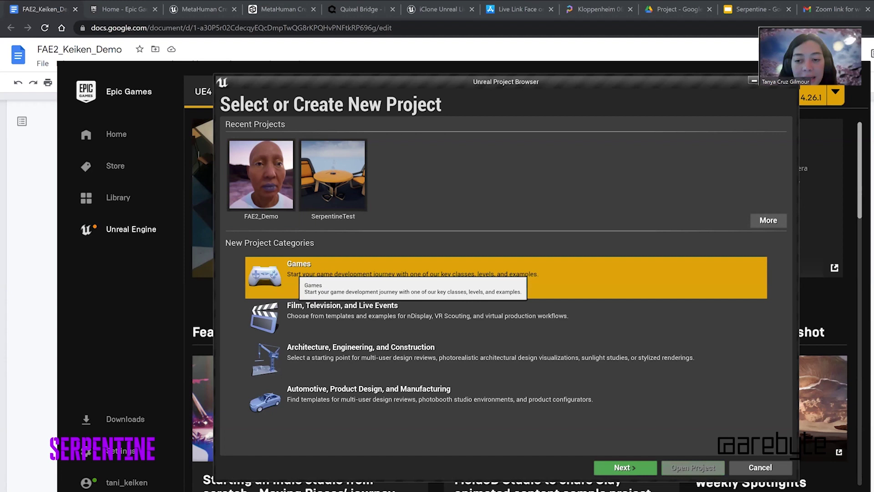
pyautogui.click(625, 468)
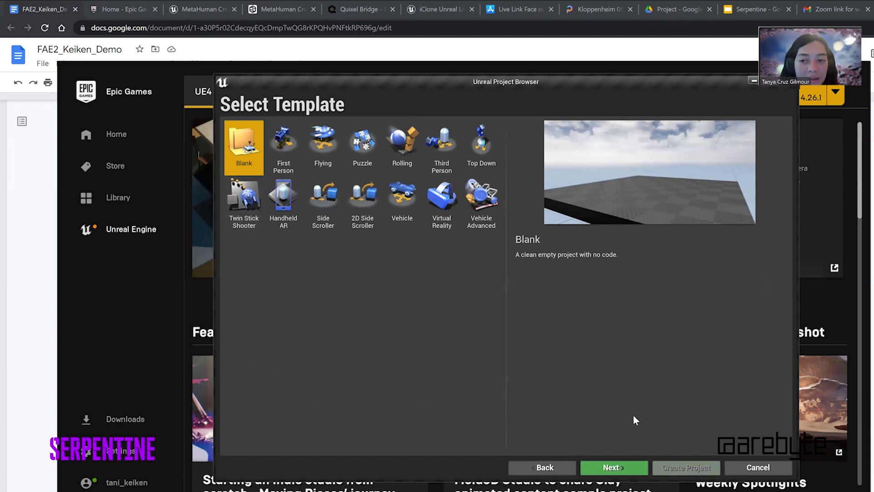
pyautogui.click(628, 469)
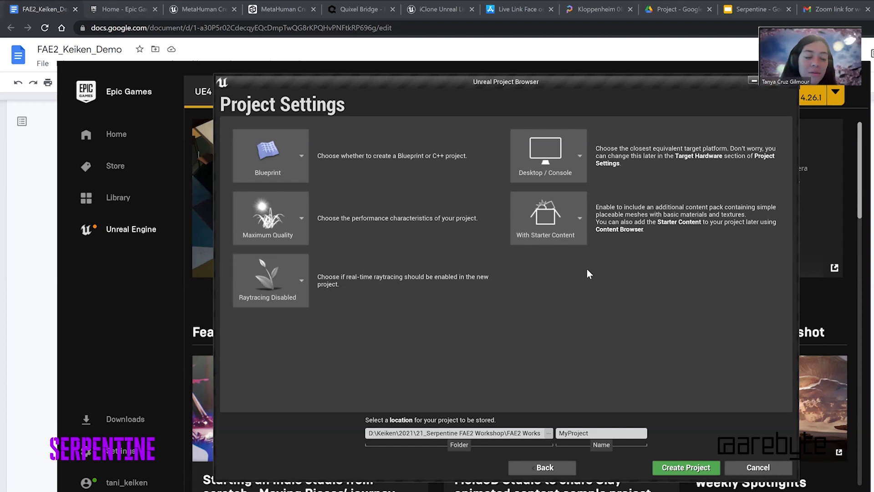
# - Keep starter content and the FAE2 Workshop location, name the project MyProject_1, and create it
pyautogui.click(579, 222)
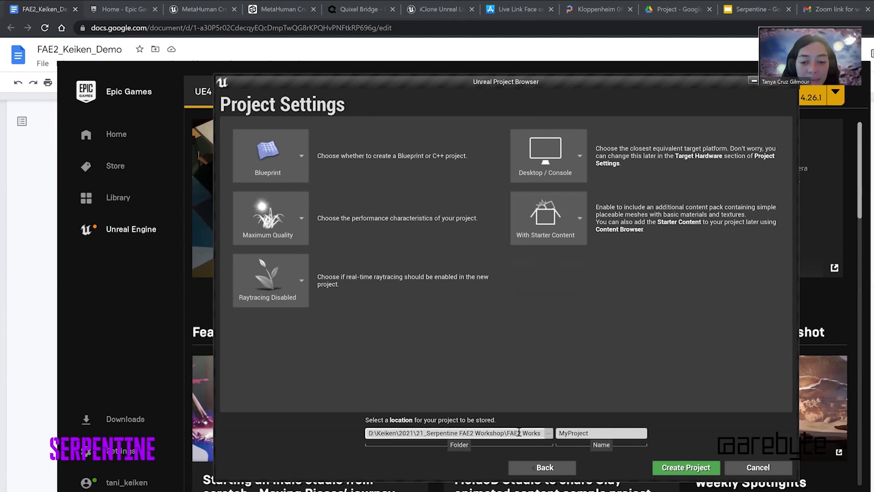
pyautogui.click(549, 434)
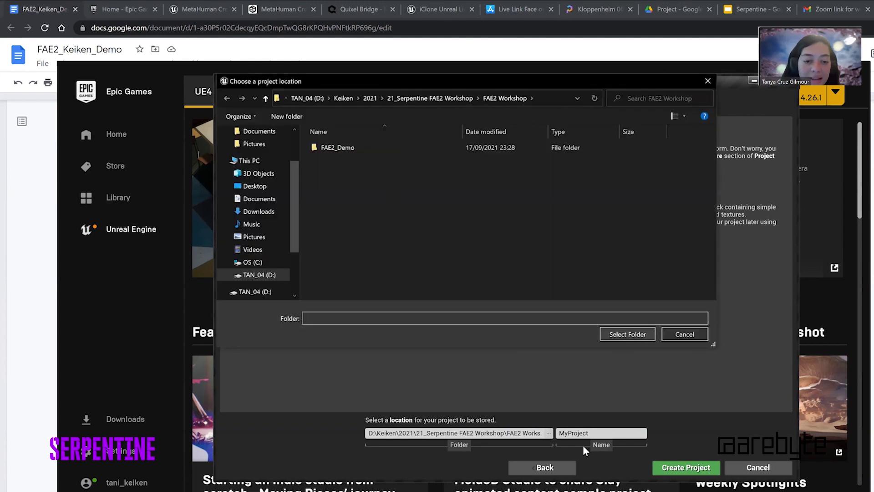
pyautogui.press('Escape')
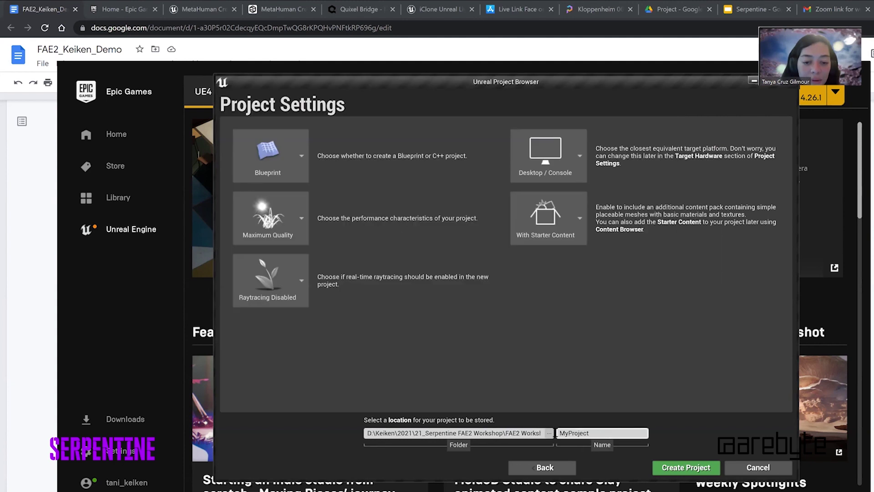
pyautogui.click(634, 433)
pyautogui.write('_1')
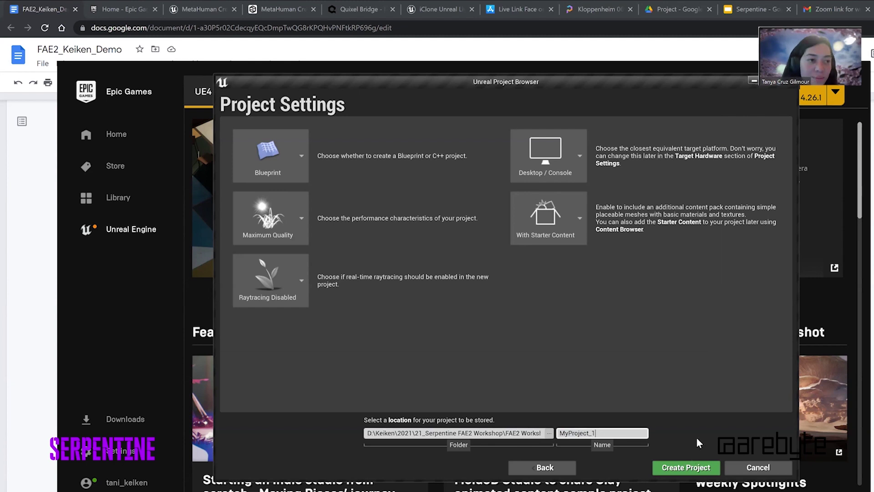
pyautogui.click(688, 470)
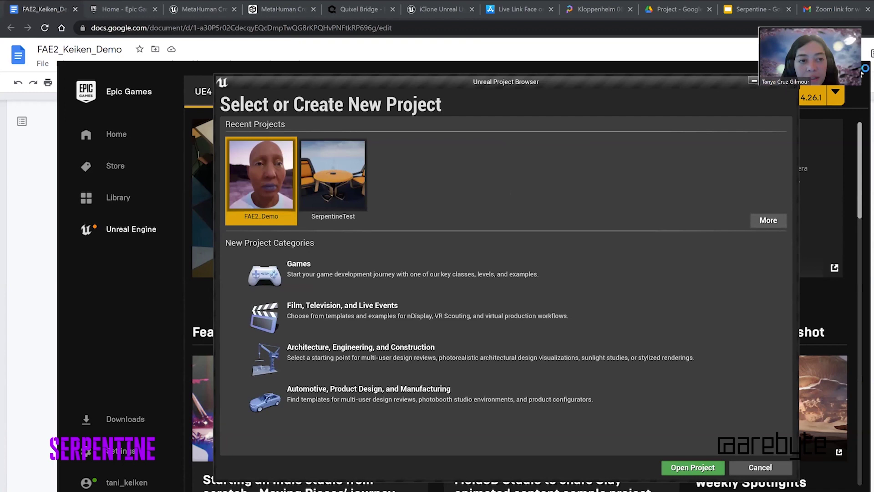
# - Close the extra Unreal project browser, and minimize the Quixel Bridge and File Explorer windows while MyProject_1 loads
pyautogui.click(789, 84)
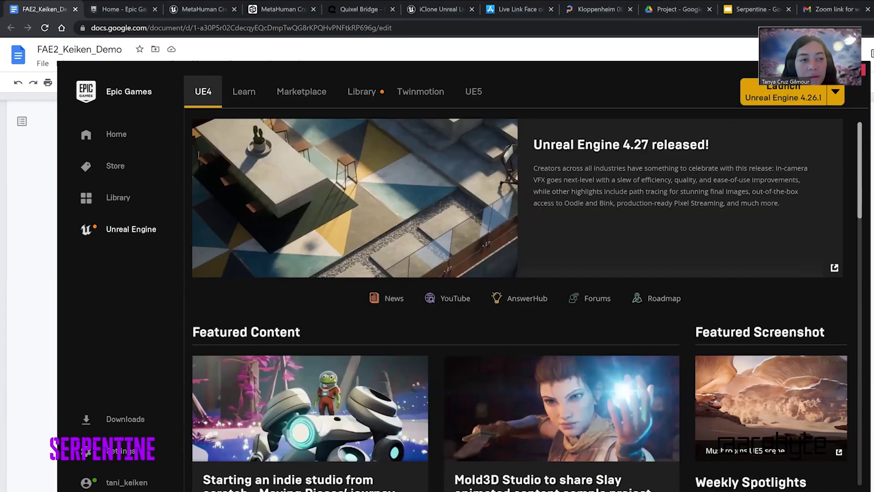
pyautogui.hotkey('alt', 'Tab')
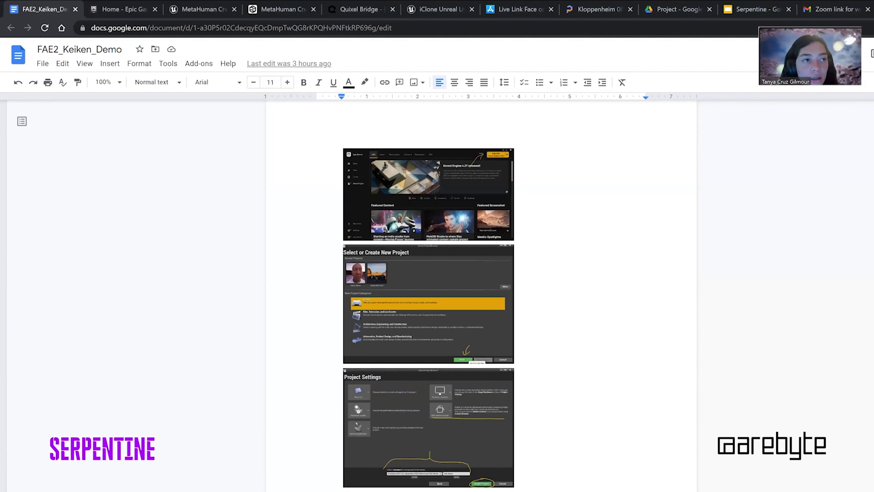
pyautogui.hotkey('alt', 'Tab')
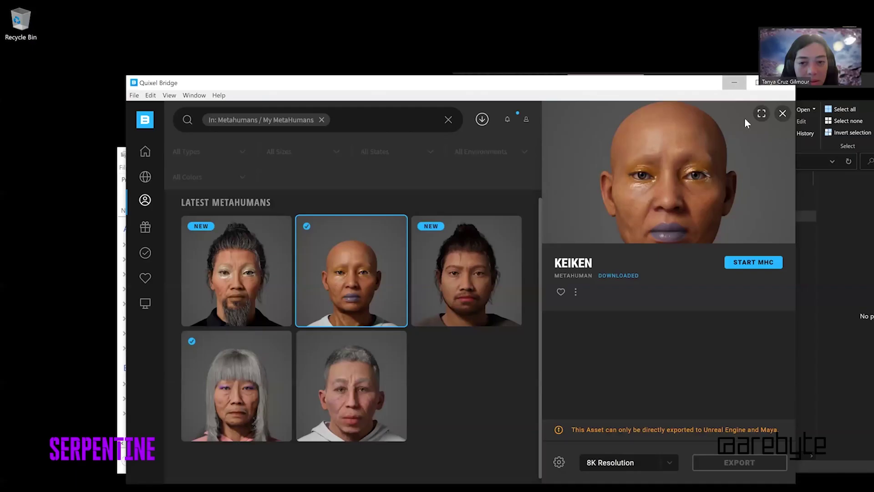
pyautogui.click(735, 82)
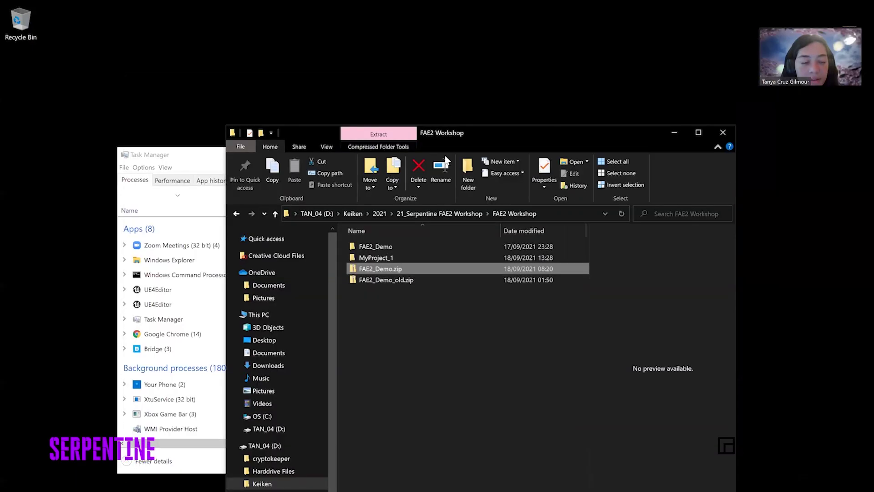
pyautogui.click(676, 133)
pyautogui.click(501, 279)
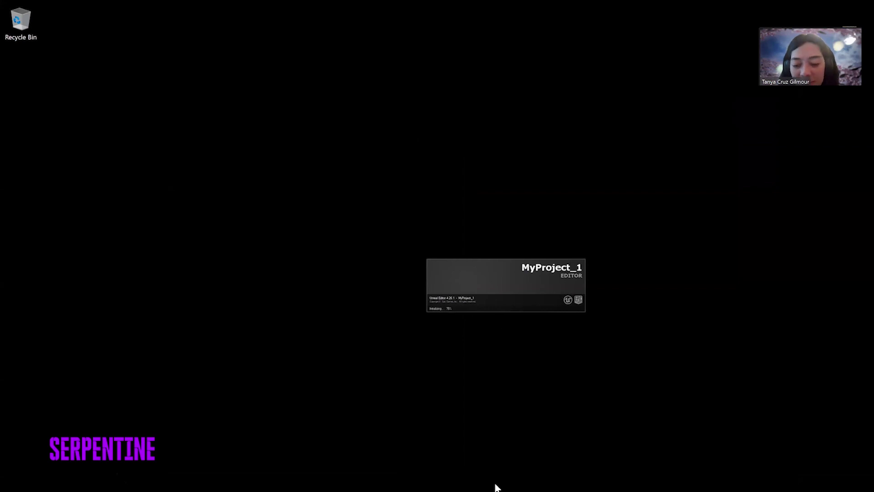
pyautogui.moveTo(455, 490)
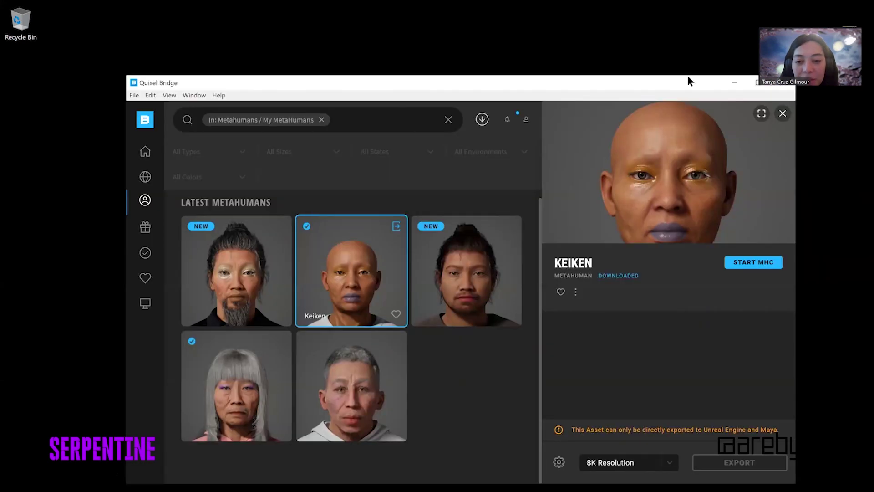
pyautogui.click(734, 81)
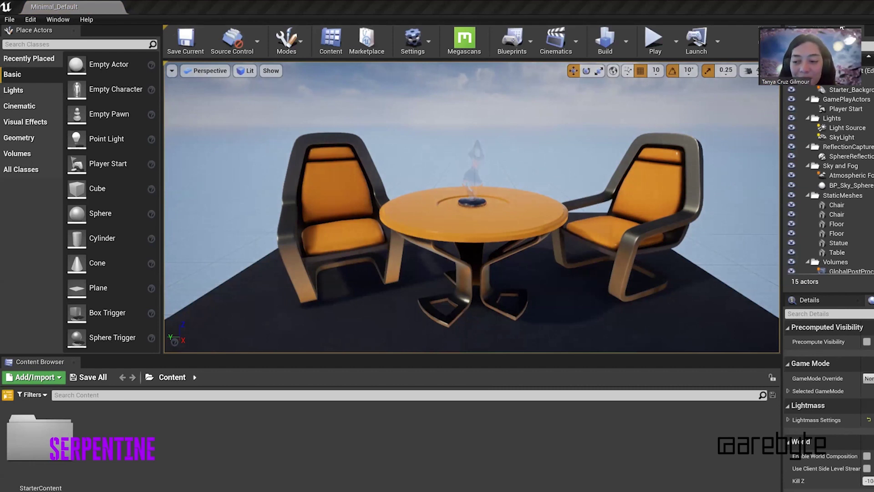
# - Show the folder tree in the new project's Content Browser and expand the StarterContent folder
pyautogui.moveTo(764, 49)
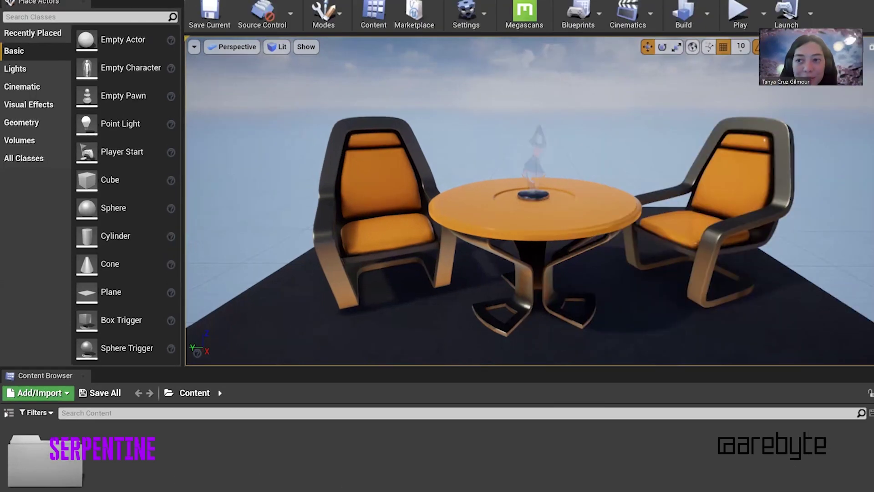
pyautogui.click(8, 413)
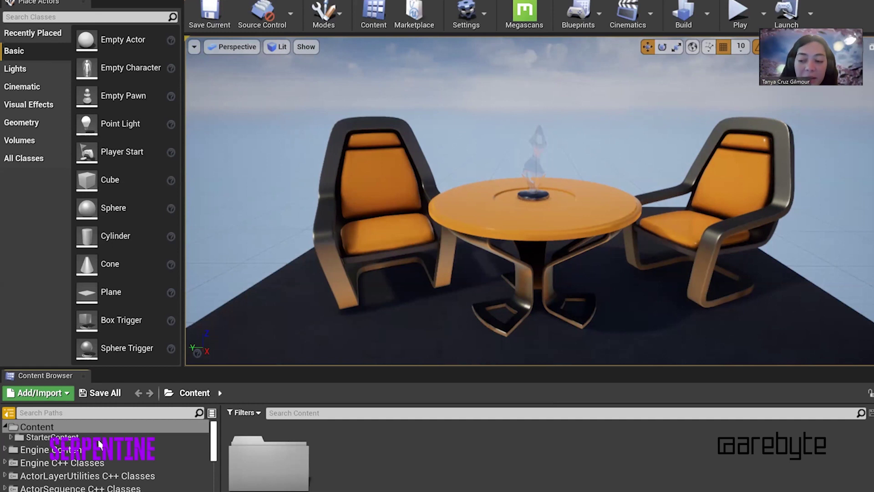
pyautogui.click(11, 437)
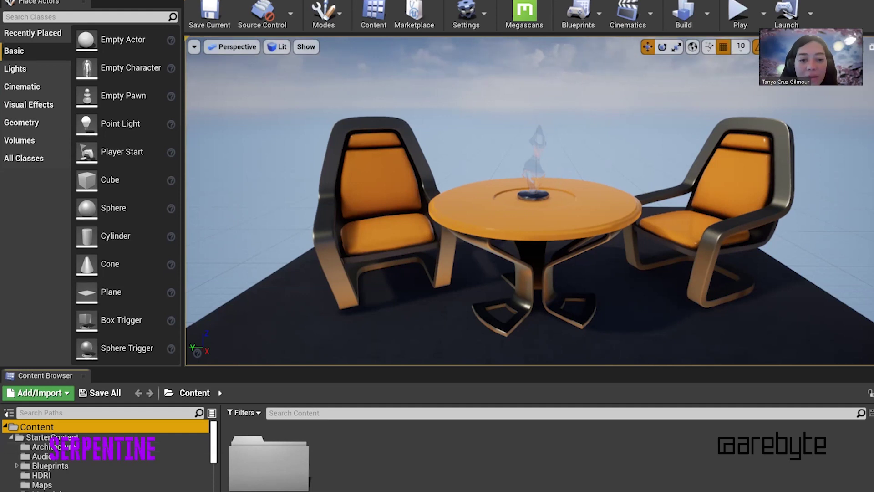
# - Collapse the StarterContent folder in the Content Browser, and check the downloaded Keiken MetaHuman in Quixel Bridge before returning to Unreal Editor
pyautogui.moveTo(619, 249); pyautogui.dragTo(542, 210)
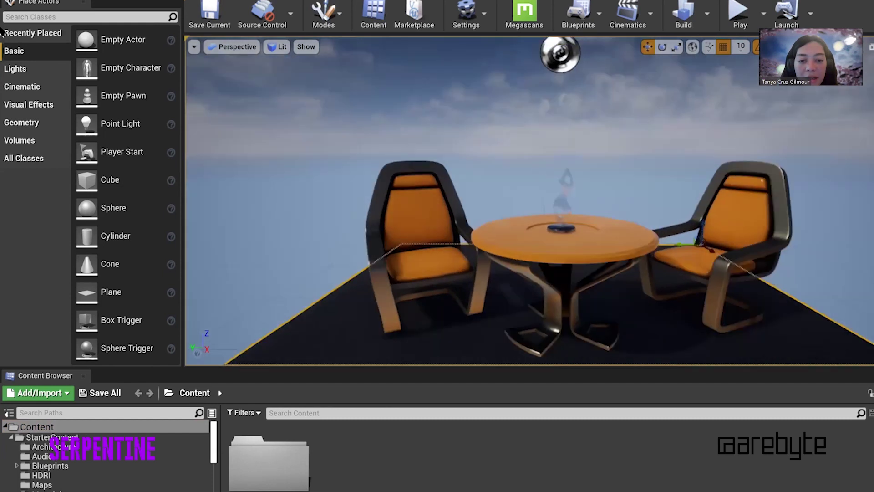
pyautogui.click(88, 273)
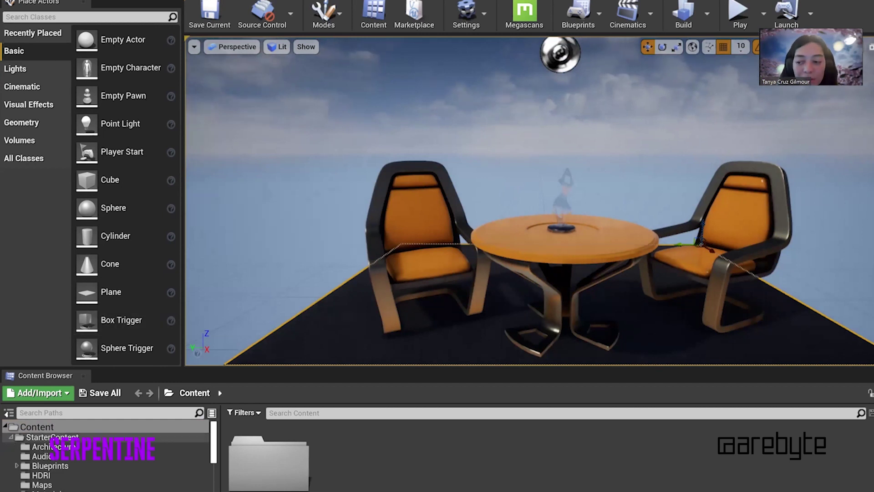
pyautogui.click(10, 436)
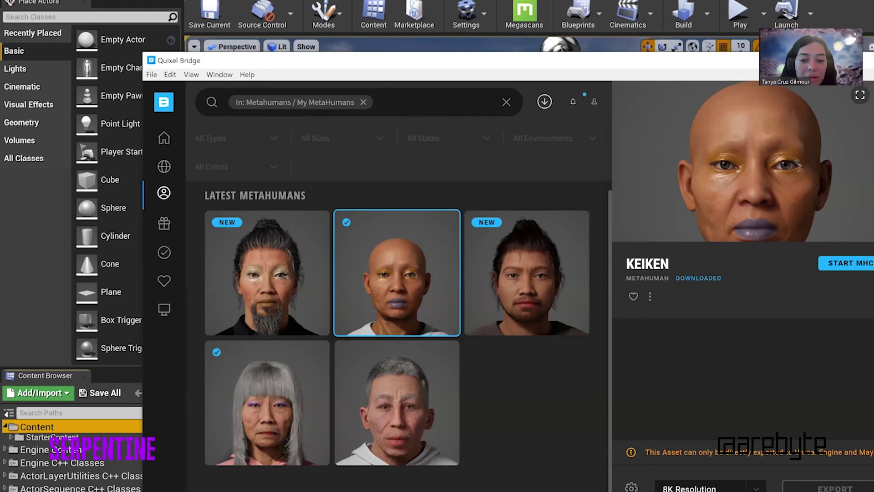
pyautogui.hotkey('alt', 'Tab')
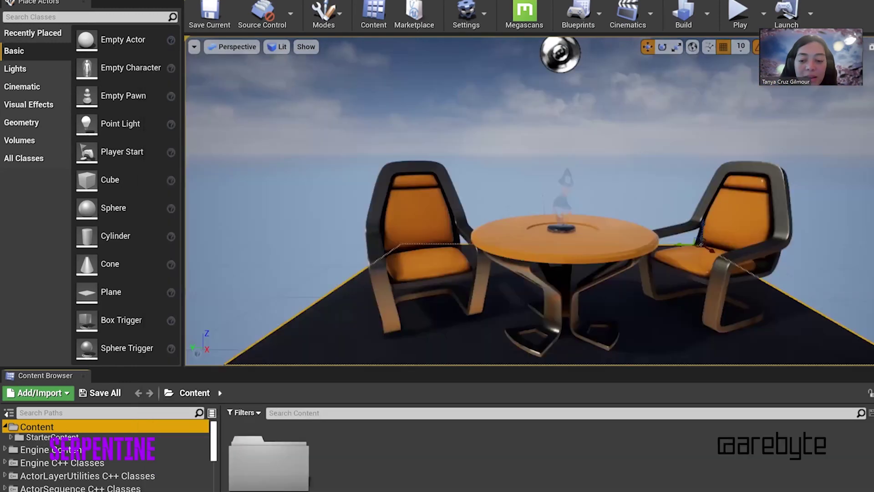
# - Switch to the FAE2_Keiken_Demo document in the browser and review the MetaHuman import and ARKit and HDRI backdrop plugin instructions
pyautogui.hotkey('alt', 'Tab')
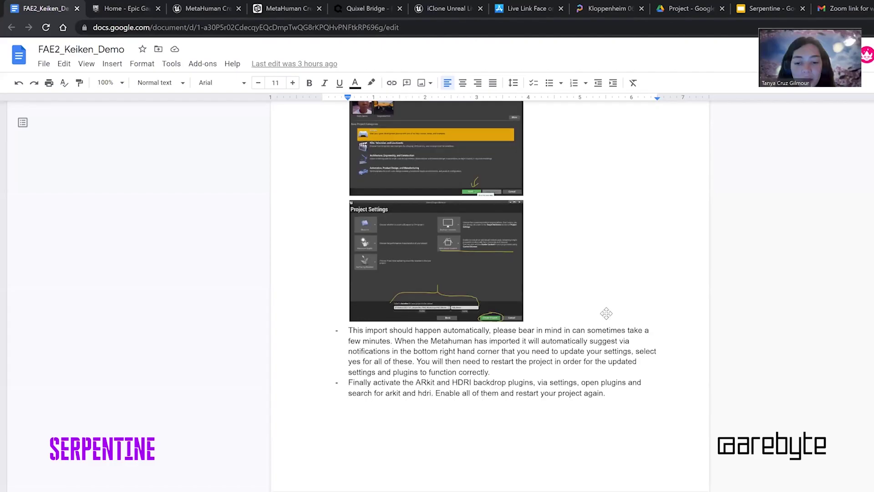
pyautogui.scroll(-5, 606, 313)
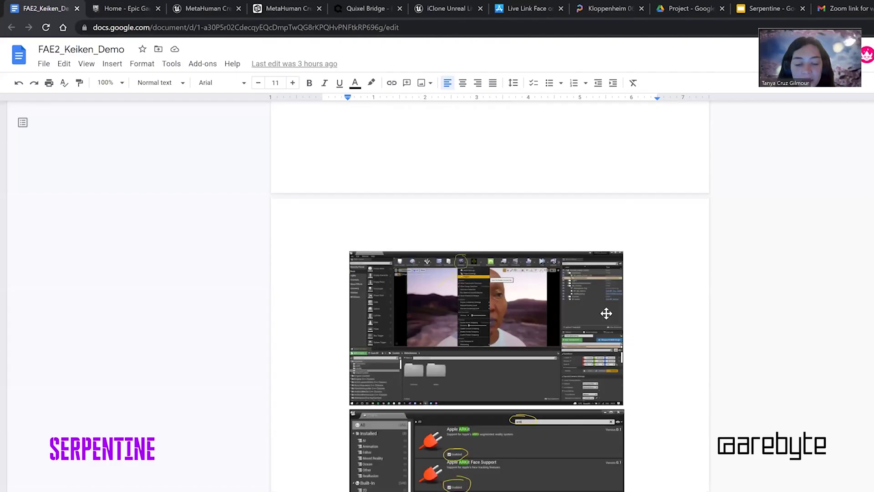
pyautogui.scroll(-3, 607, 312)
pyautogui.scroll(3, 608, 314)
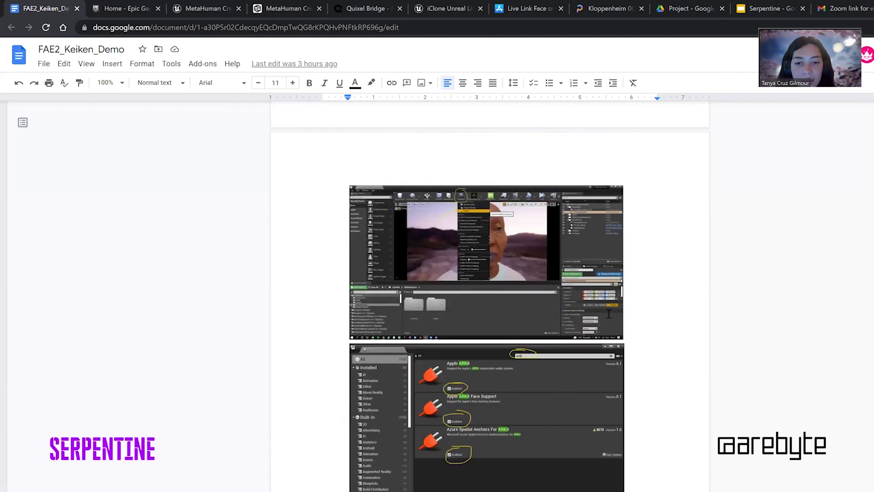
pyautogui.scroll(5, 609, 314)
pyautogui.scroll(-2, 608, 312)
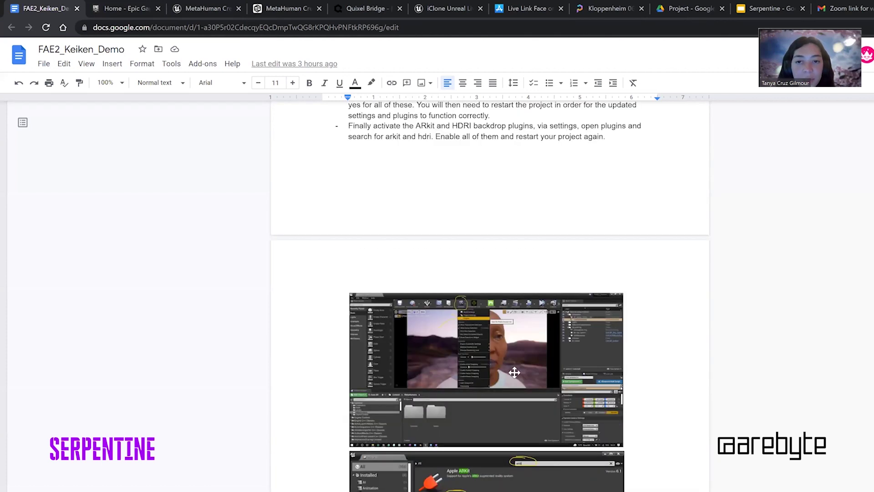
pyautogui.scroll(-1, 479, 434)
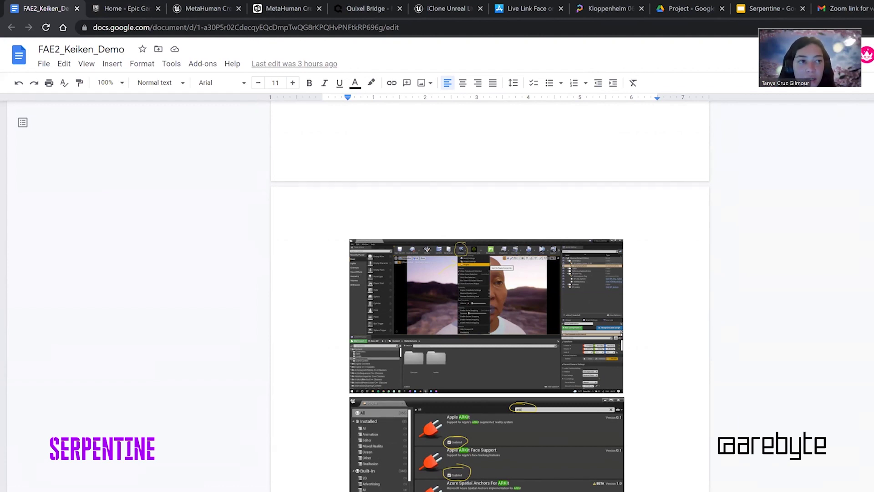
pyautogui.scroll(-3, 653, 330)
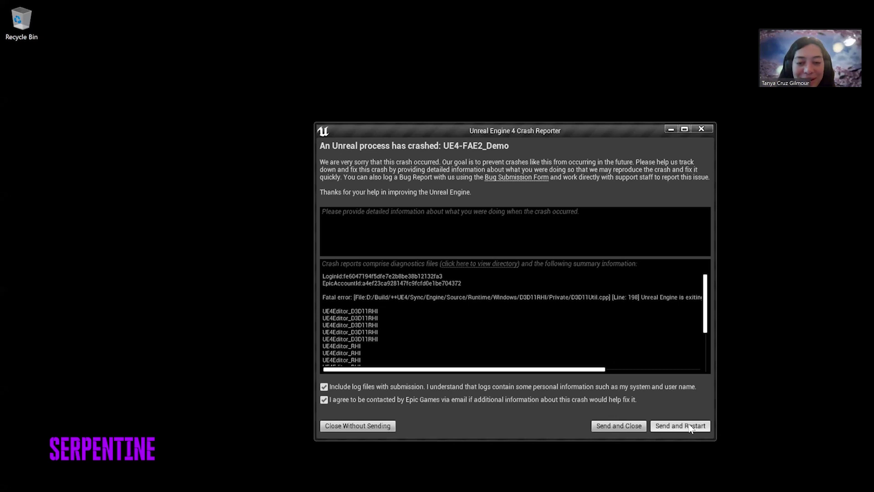
# - Send the Unreal crash report and restart FAE2_Demo, restoring the auto-saved /Game/Levels/FAE2_demo package and dismissing the source control message
pyautogui.click(691, 426)
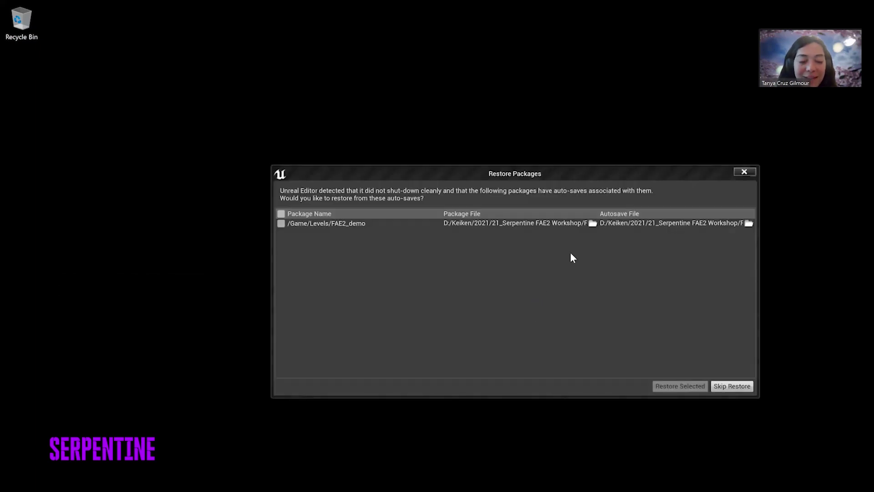
pyautogui.click(281, 223)
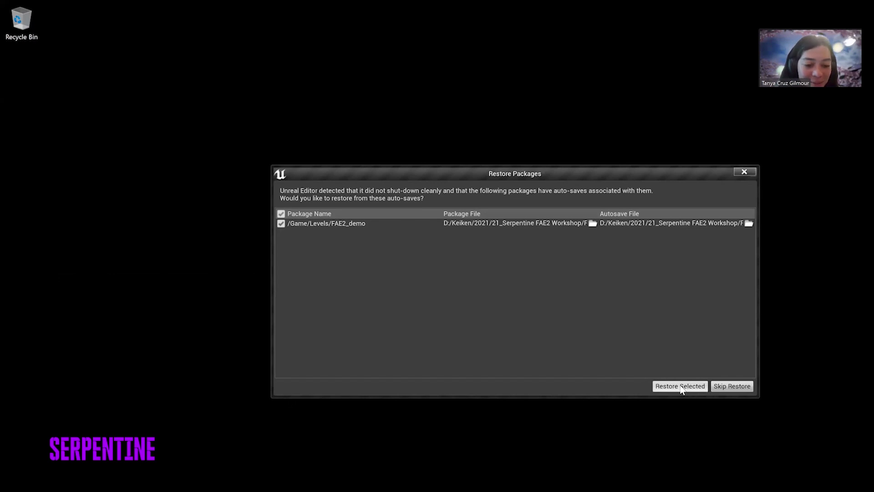
pyautogui.click(696, 388)
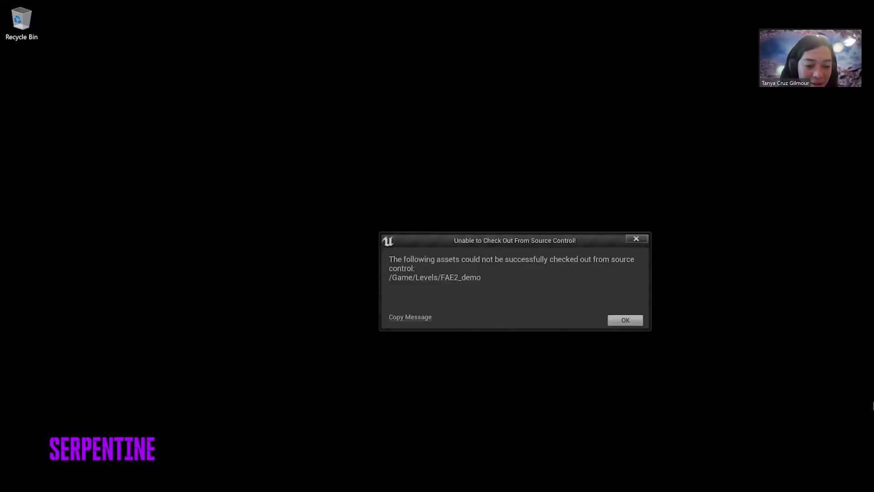
pyautogui.press('Return')
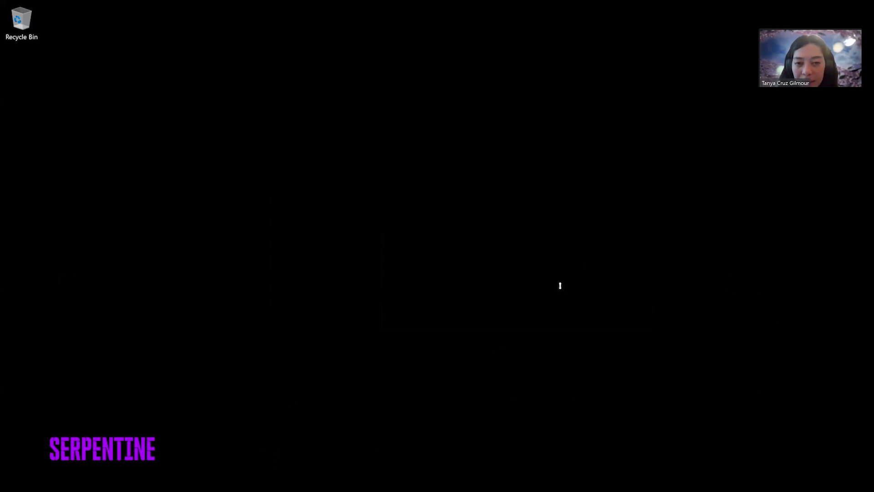
# - Return to the FAE2_Keiken_Demo document and examine the Set up instructions for placing the MetaHuman and HDRI backdrop, up to the HDRI download advice
pyautogui.hotkey('alt', 'Tab')
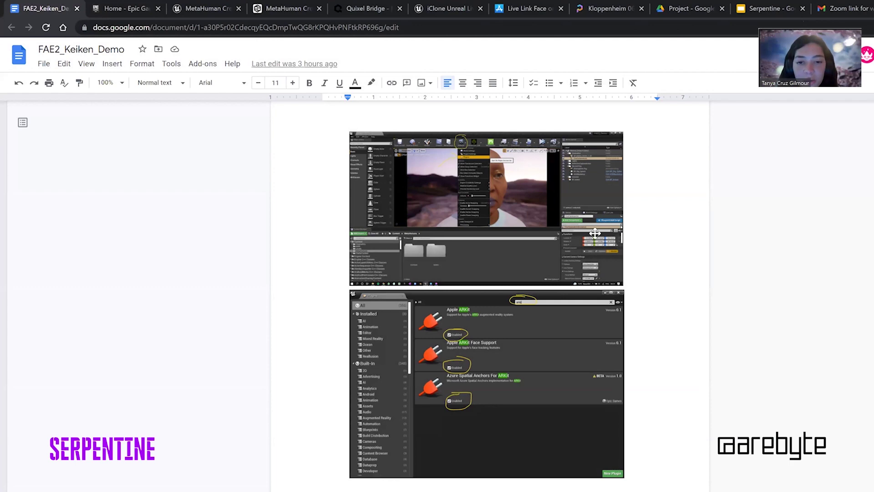
pyautogui.scroll(1, 591, 242)
pyautogui.scroll(-7, 597, 237)
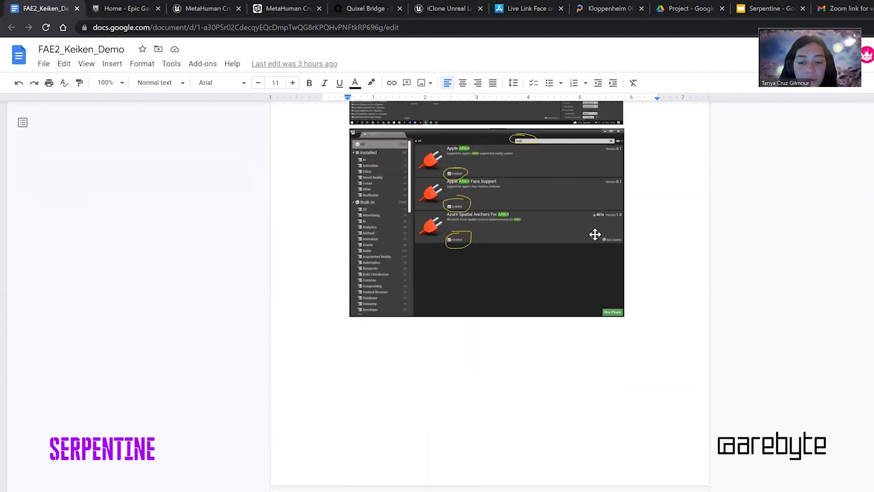
pyautogui.scroll(-9, 596, 236)
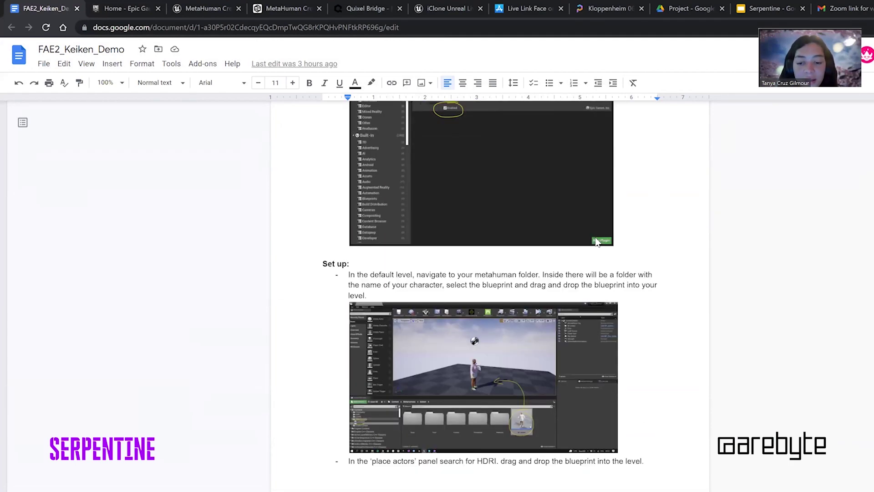
pyautogui.scroll(-8, 596, 237)
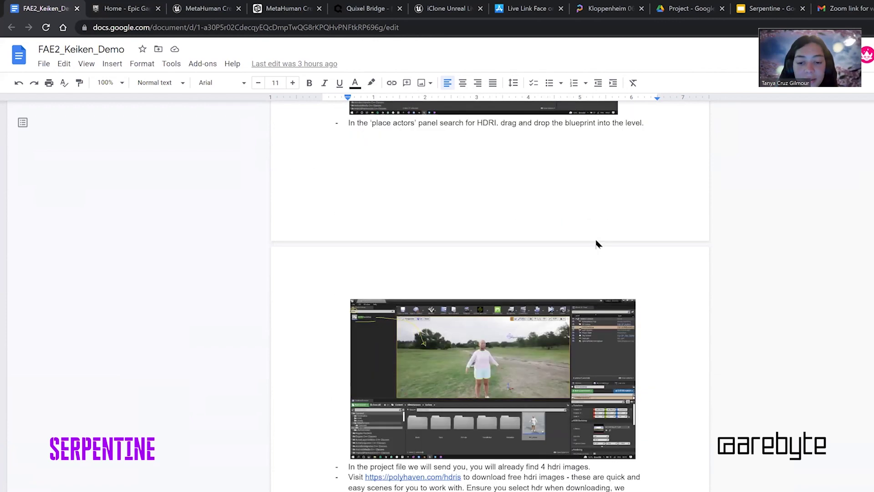
pyautogui.scroll(-2, 507, 446)
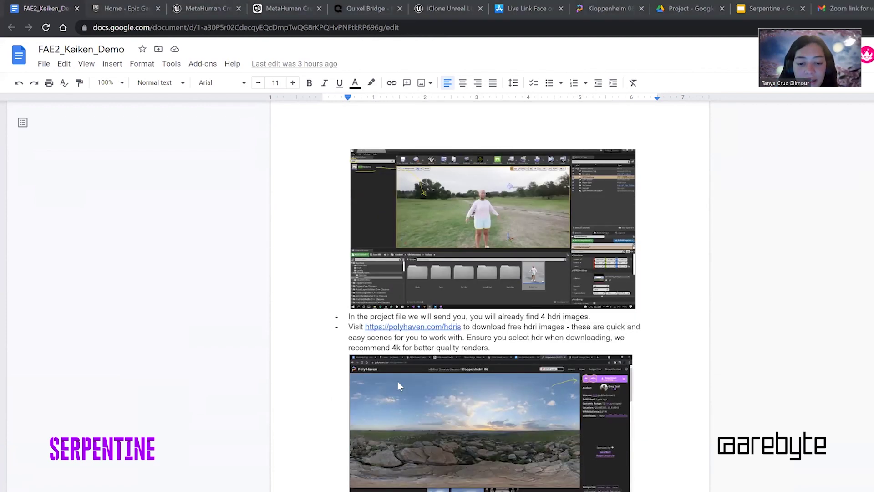
pyautogui.hotkey('alt', 'Tab')
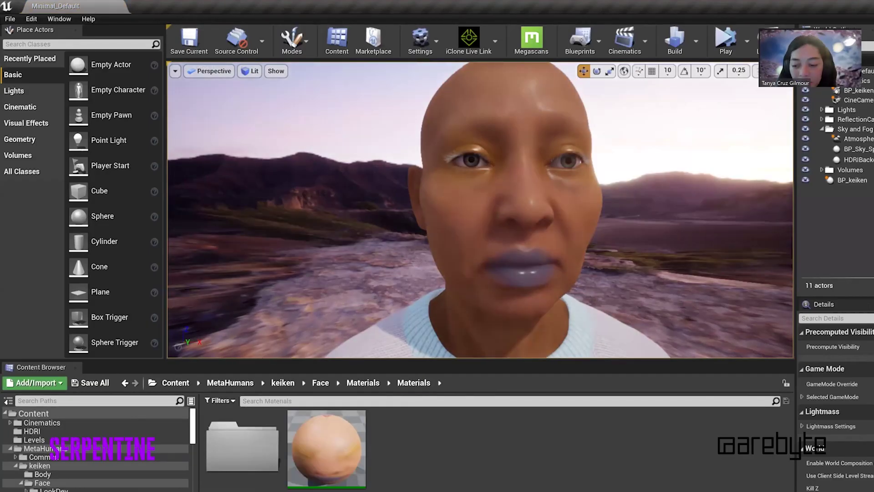
pyautogui.hotkey('alt', 'Tab')
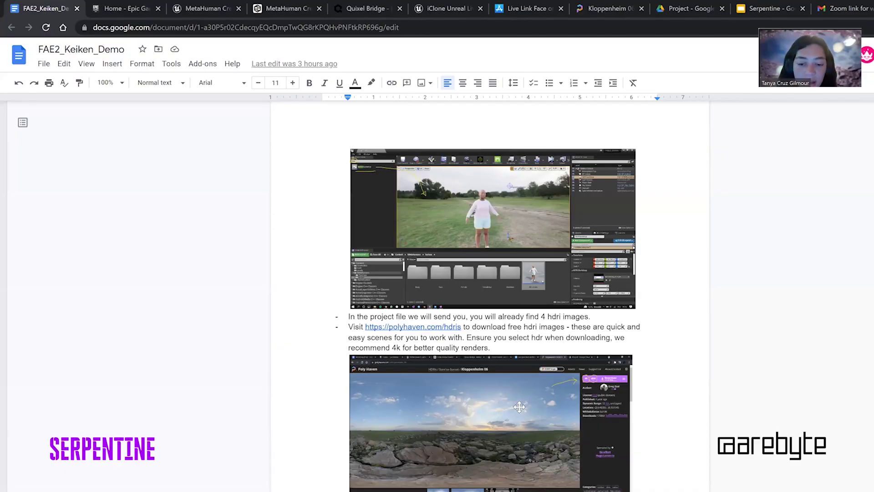
# - Open the polyhaven.com/hdris link from the document and browse the All HDRIs gallery
pyautogui.click(436, 327)
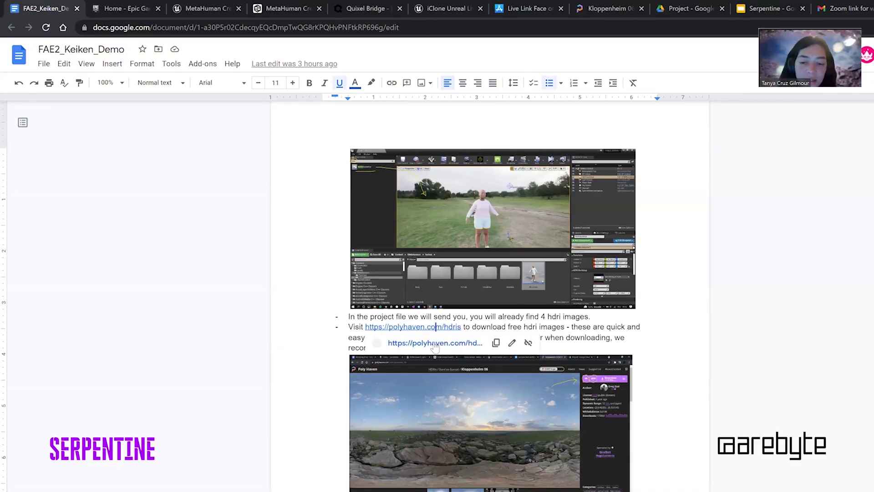
pyautogui.click(436, 346)
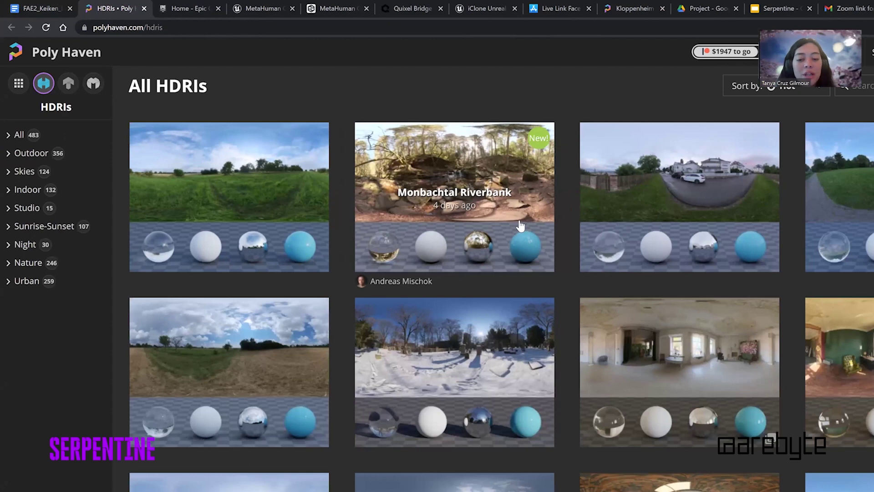
pyautogui.scroll(-3, 521, 245)
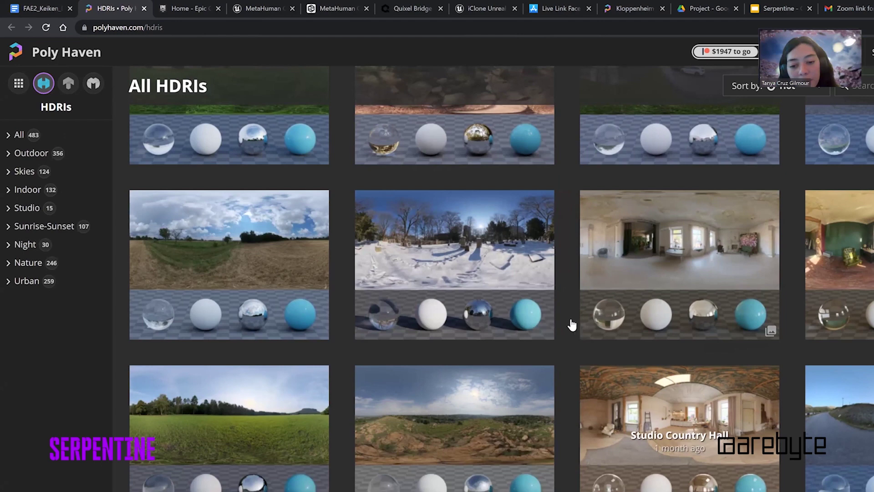
pyautogui.scroll(-1, 570, 319)
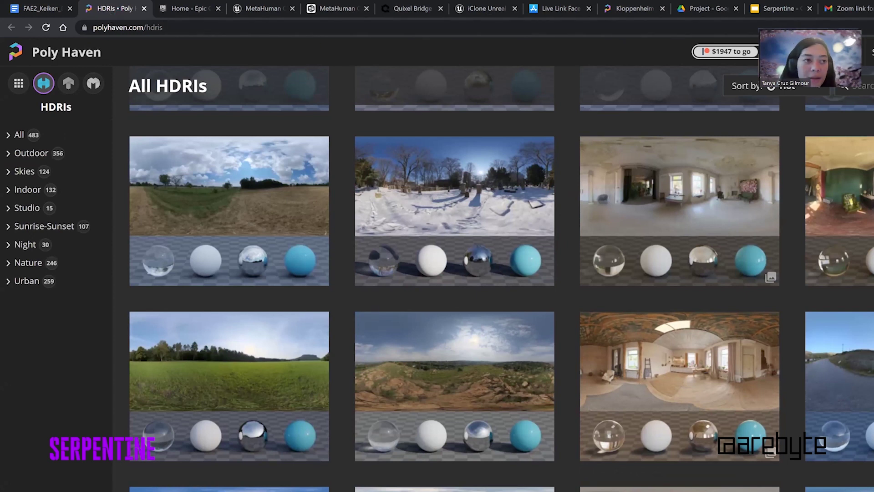
# - Switch to Unreal Editor, search the project's plugins for arkit to check their enabled state, and cancel disabling any dependencies
pyautogui.hotkey('alt', 'Tab')
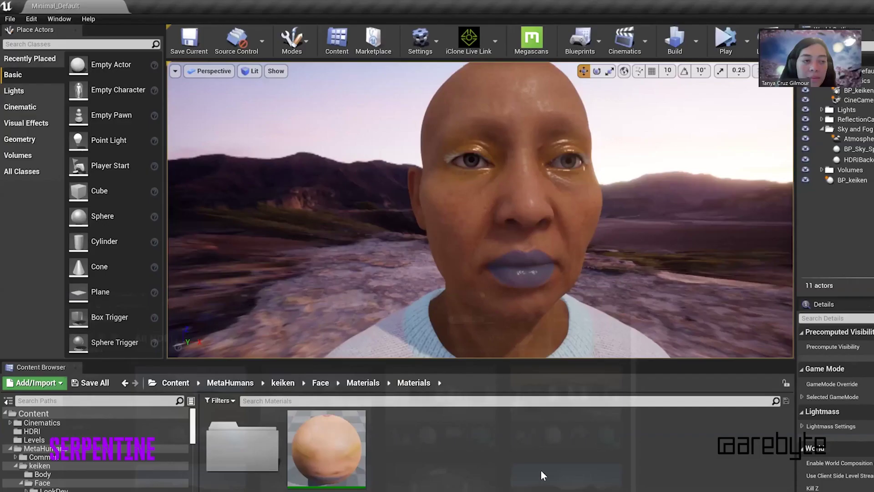
pyautogui.click(435, 39)
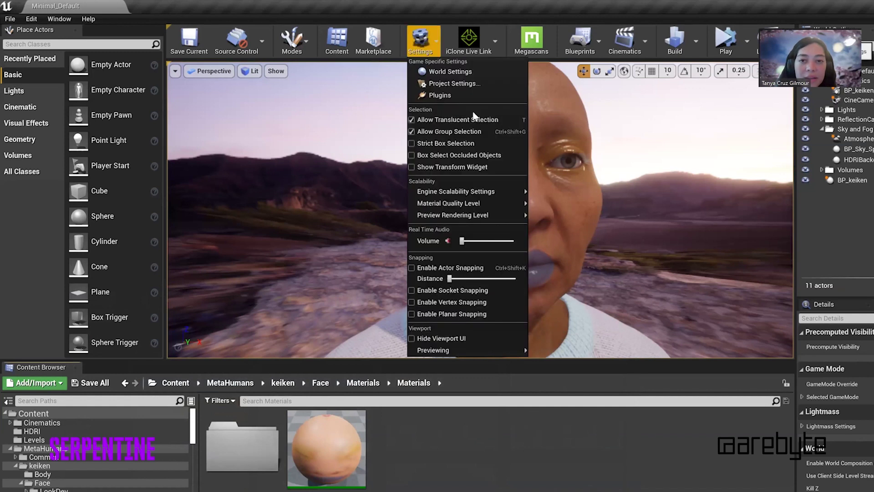
pyautogui.click(486, 95)
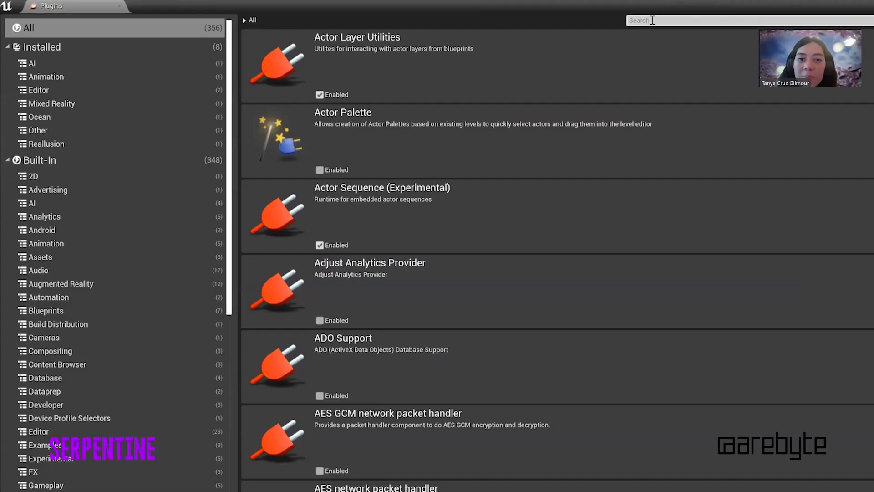
pyautogui.click(652, 20)
pyautogui.write('ar')
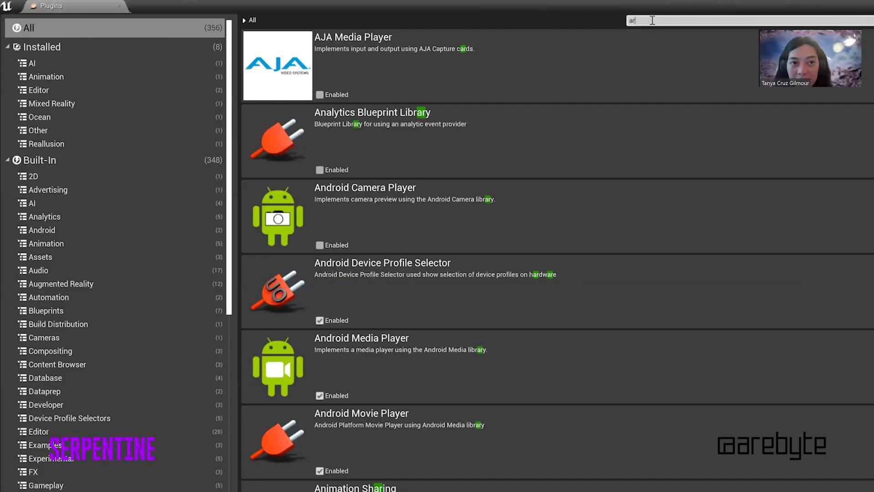
pyautogui.write('kit')
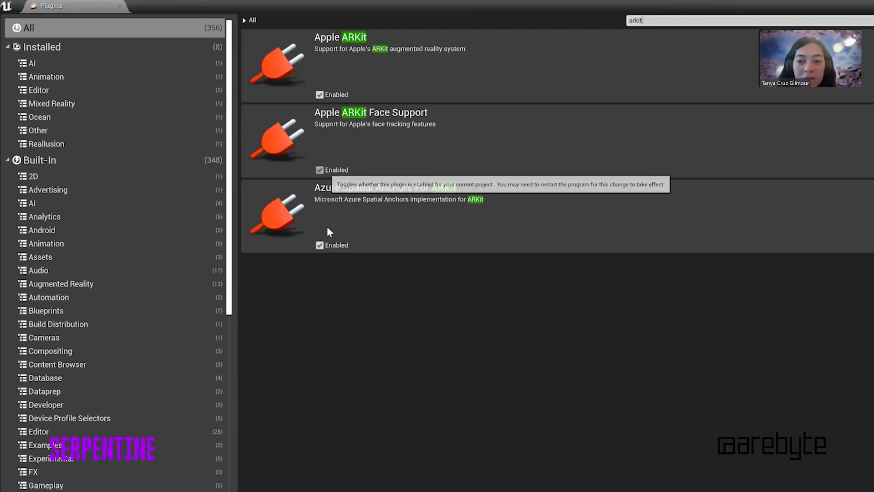
pyautogui.click(351, 97)
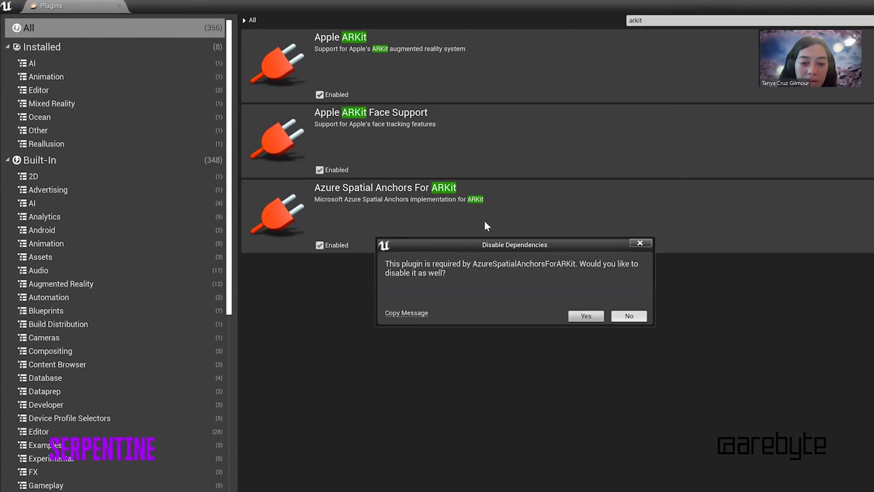
pyautogui.press('Escape')
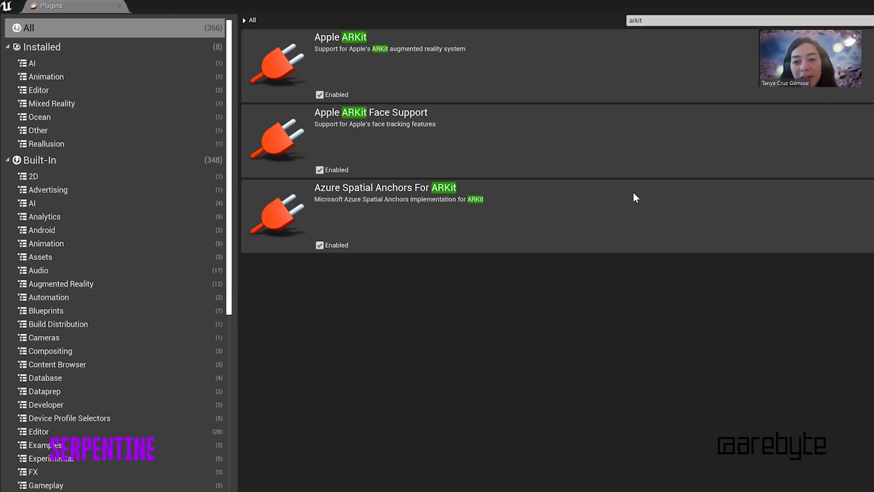
# - Search the plugins for hdri to check whether HDRIBackdrop is enabled
pyautogui.click(663, 20)
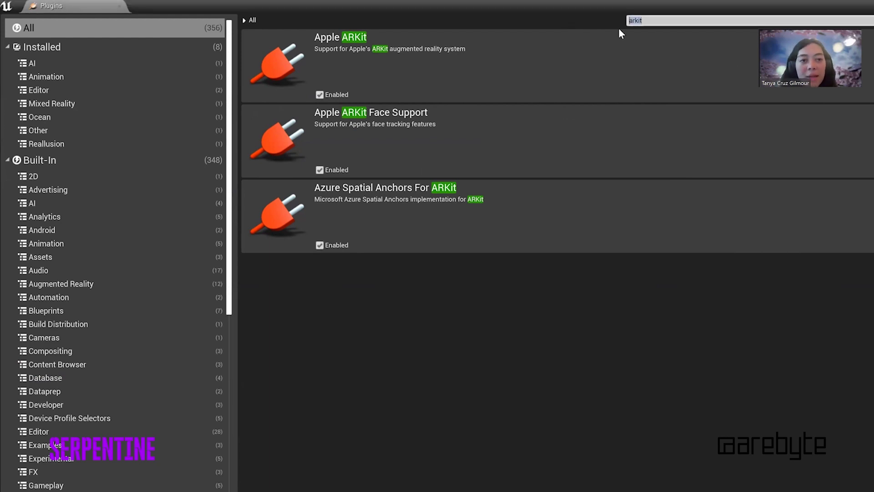
pyautogui.write('hdr')
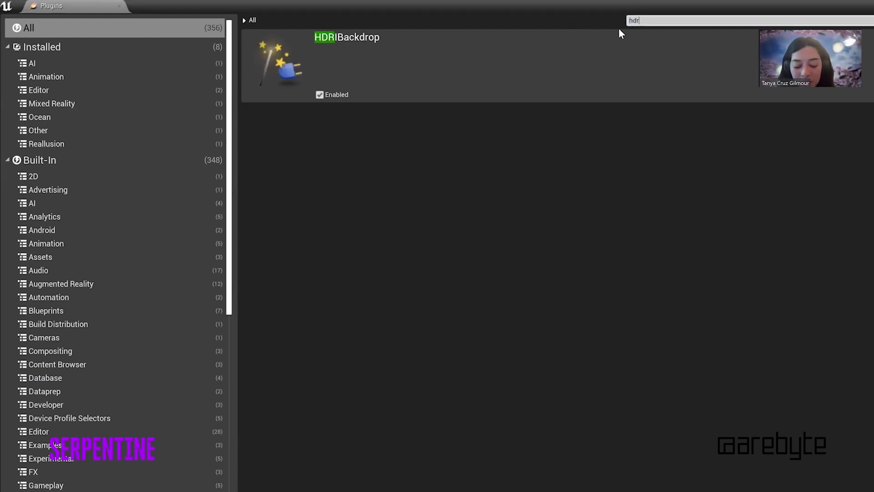
pyautogui.write('i')
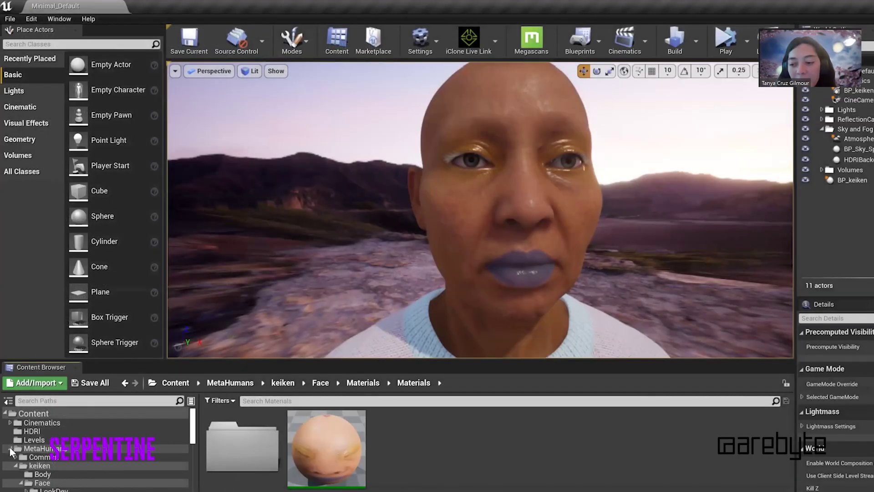
# - Show the project's Levels folder and create a new default level with a floor and sky
pyautogui.click(10, 448)
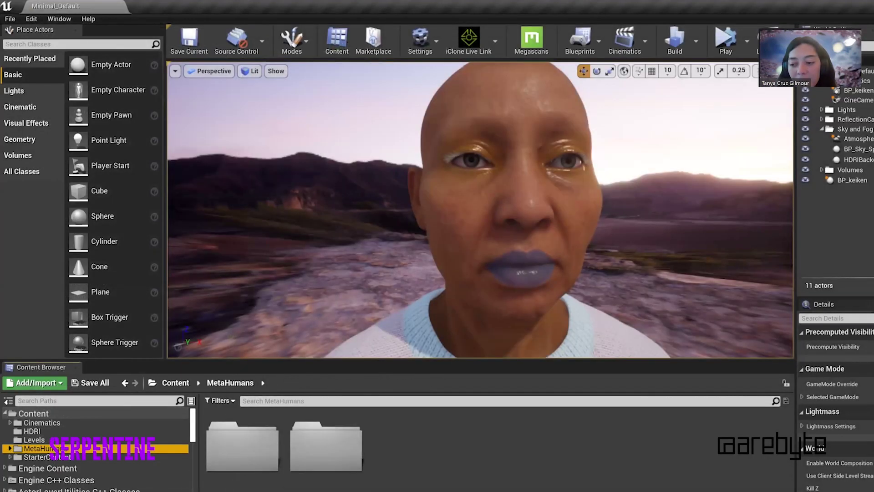
pyautogui.click(470, 484)
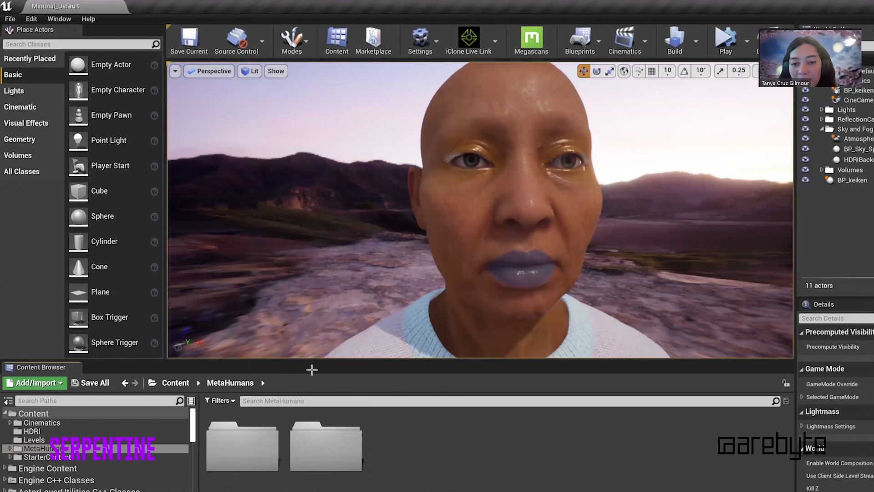
pyautogui.click(40, 440)
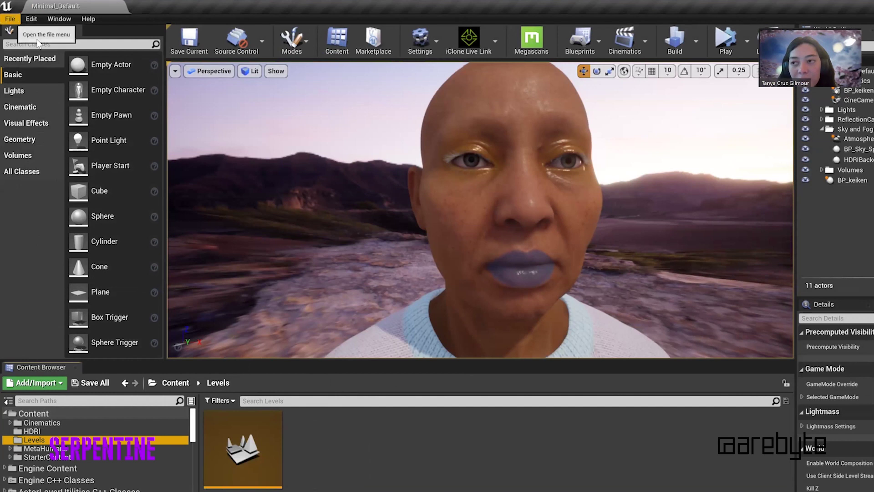
pyautogui.click(11, 18)
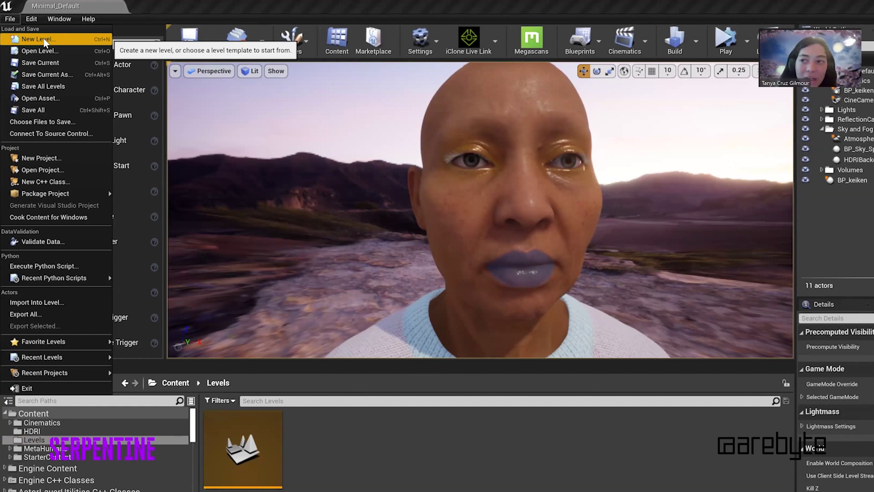
pyautogui.click(45, 42)
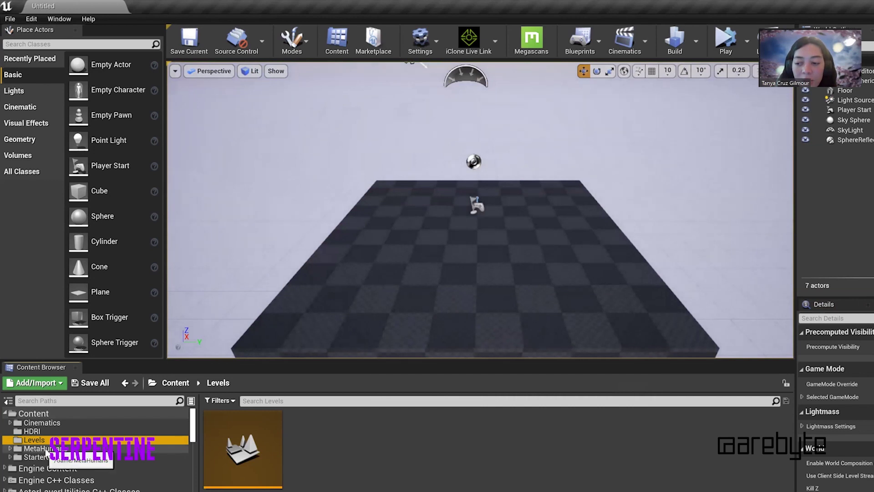
# - Place the BP_keiken MetaHuman from the MetaHumans/keiken folder onto the level's floor and frame it from the front
pyautogui.click(132, 448)
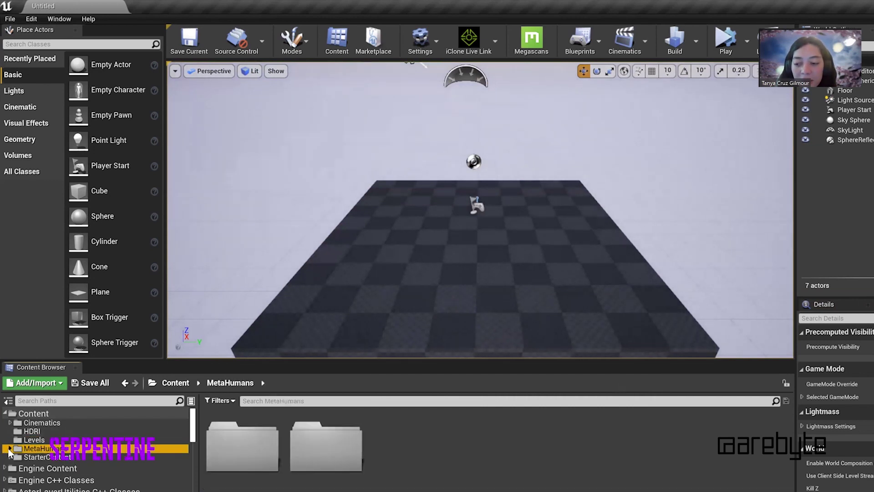
pyautogui.click(10, 449)
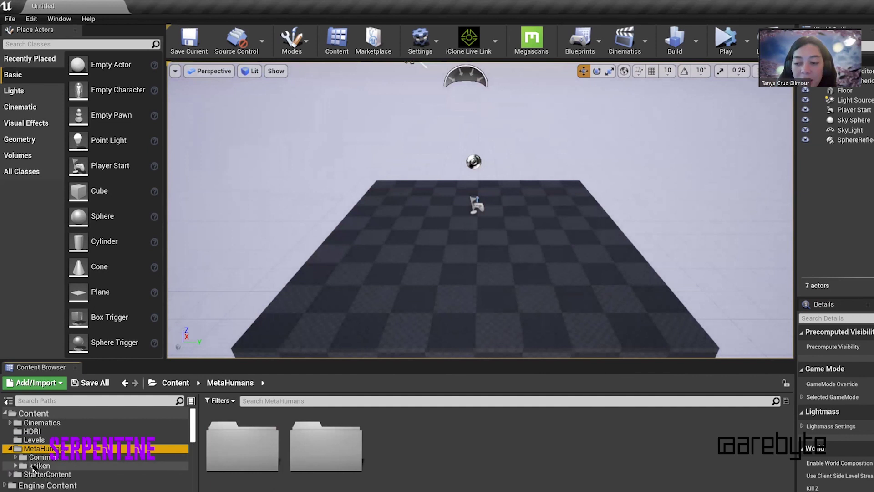
pyautogui.click(46, 458)
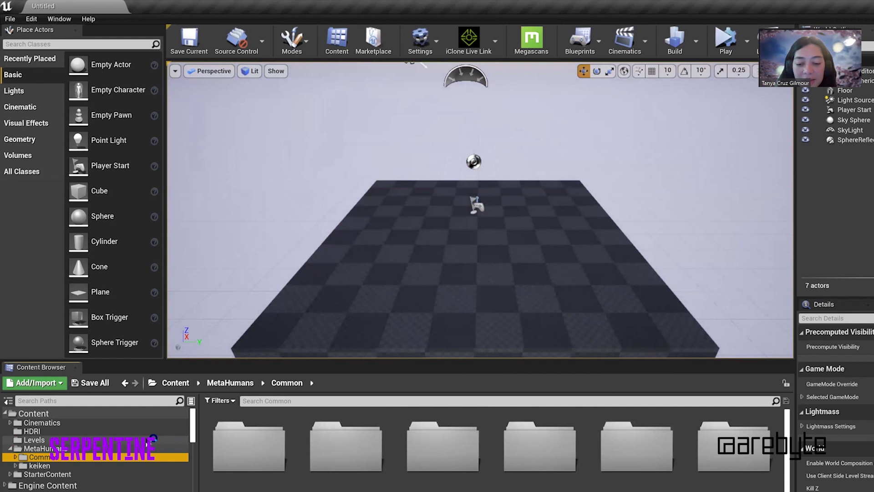
pyautogui.click(40, 466)
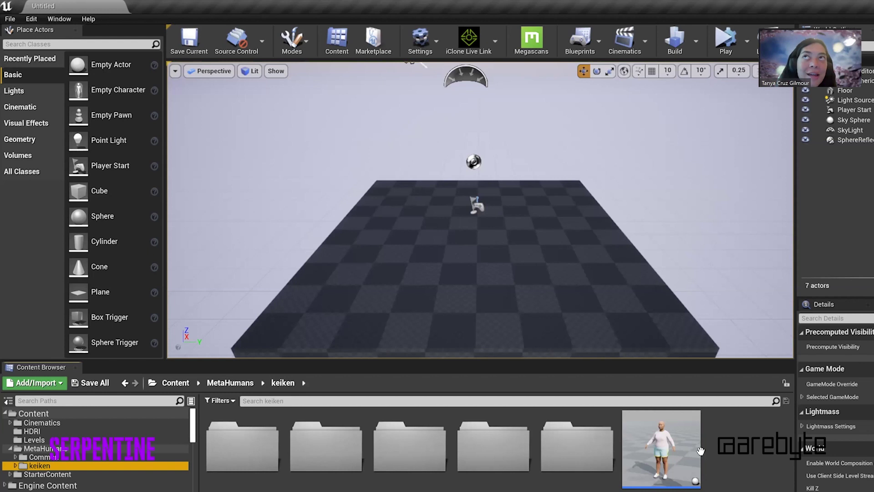
pyautogui.moveTo(701, 451)
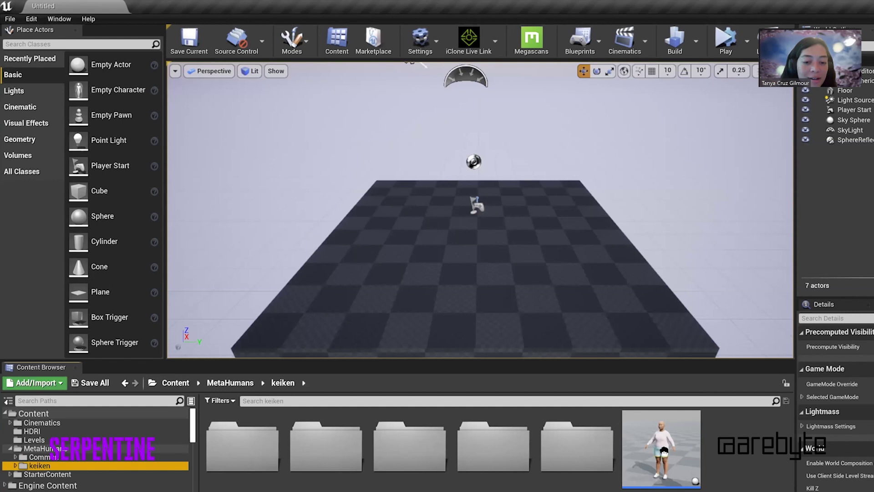
pyautogui.moveTo(665, 451); pyautogui.dragTo(507, 266)
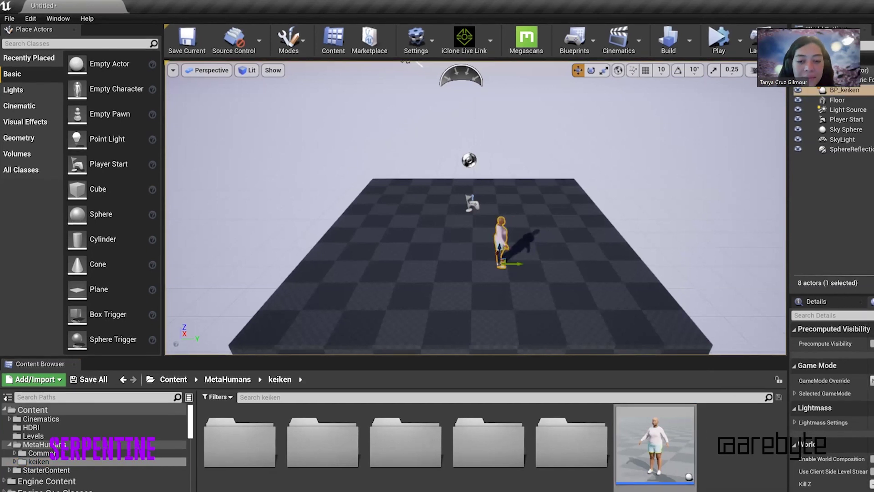
pyautogui.moveTo(507, 266); pyautogui.dragTo(638, 269, button='right')
pyautogui.scroll(2, 626, 286)
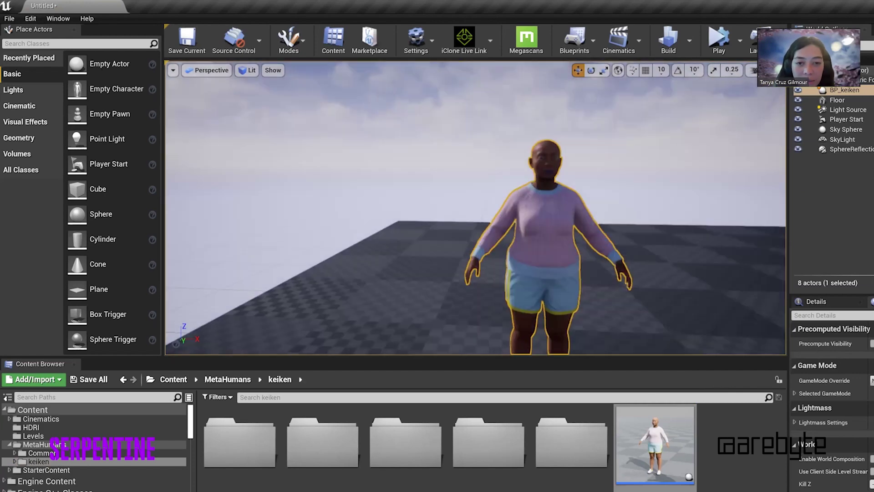
pyautogui.scroll(2, 626, 286)
pyautogui.moveTo(592, 260); pyautogui.dragTo(569, 201, button='right')
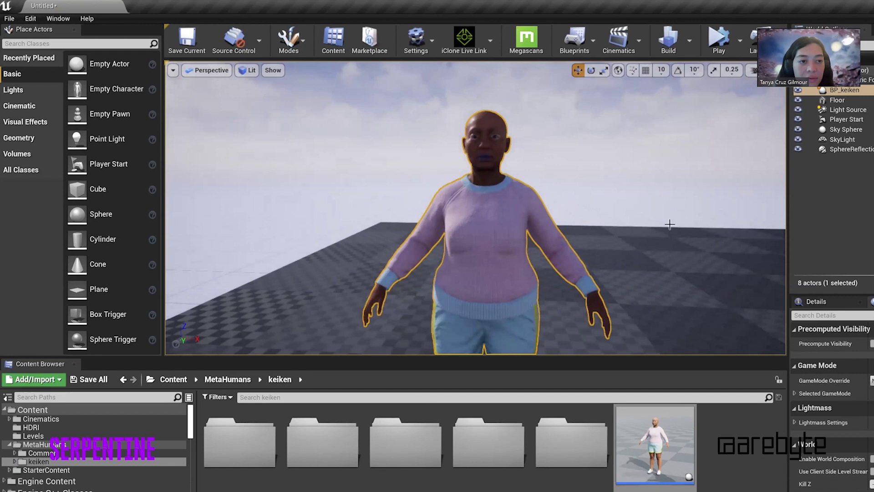
# - Delete the Floor and Player Start actors from the new level
pyautogui.click(651, 262)
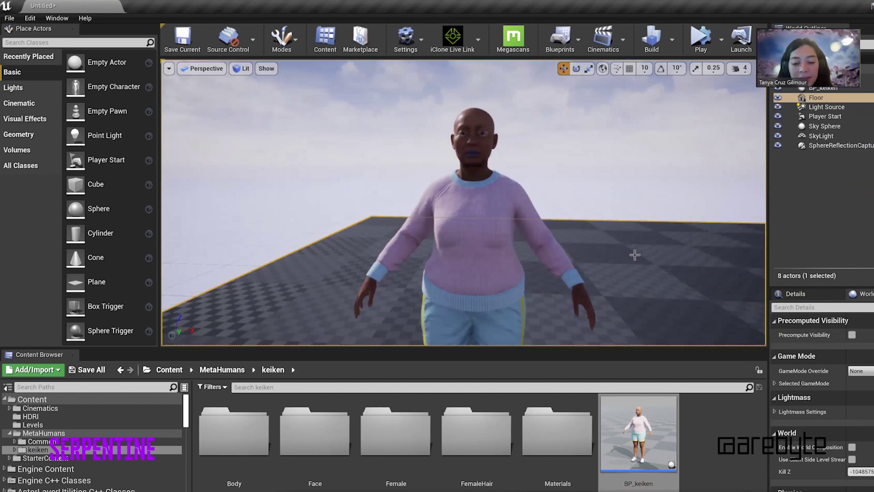
pyautogui.press('Delete')
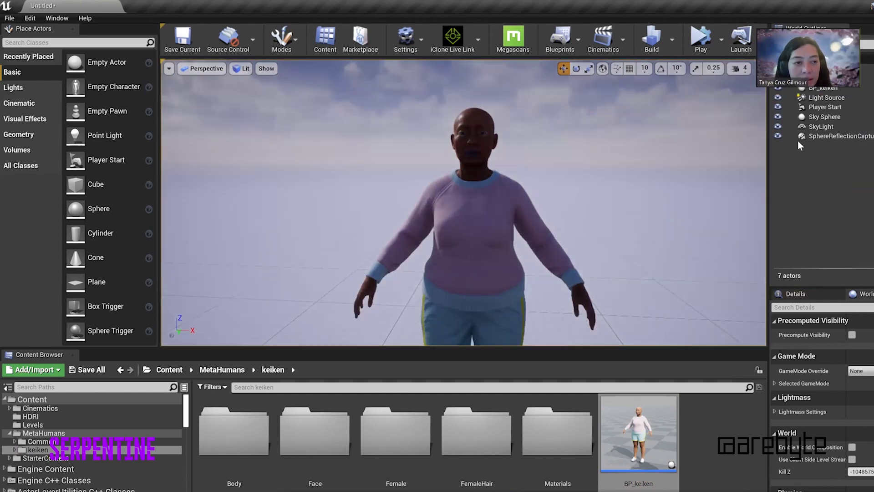
pyautogui.click(825, 108)
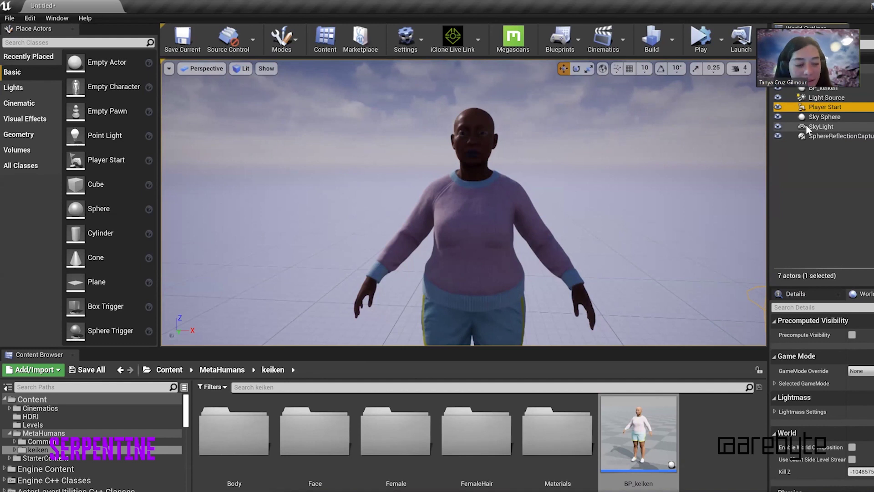
pyautogui.press('Delete')
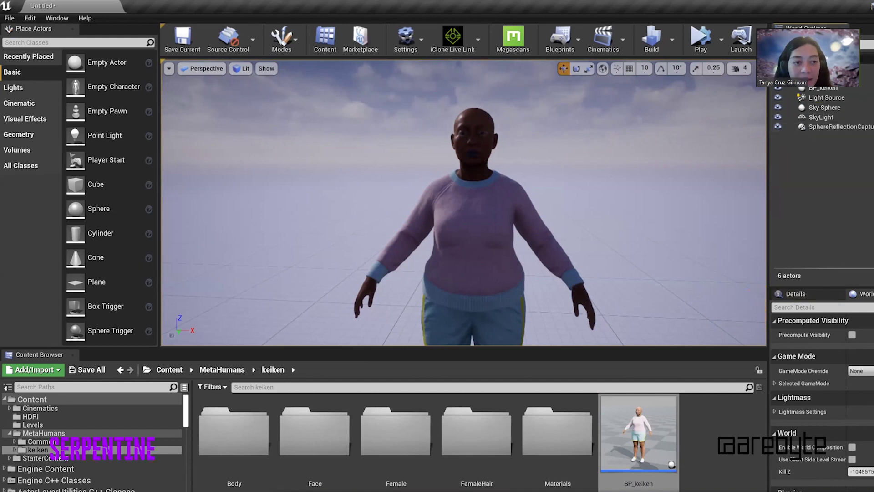
# - Group the Atmospheric Fog, Sky Sphere, Light Source, SkyLight and sphere reflection capture in an outliner folder named Environment
pyautogui.scroll(1, 838, 112)
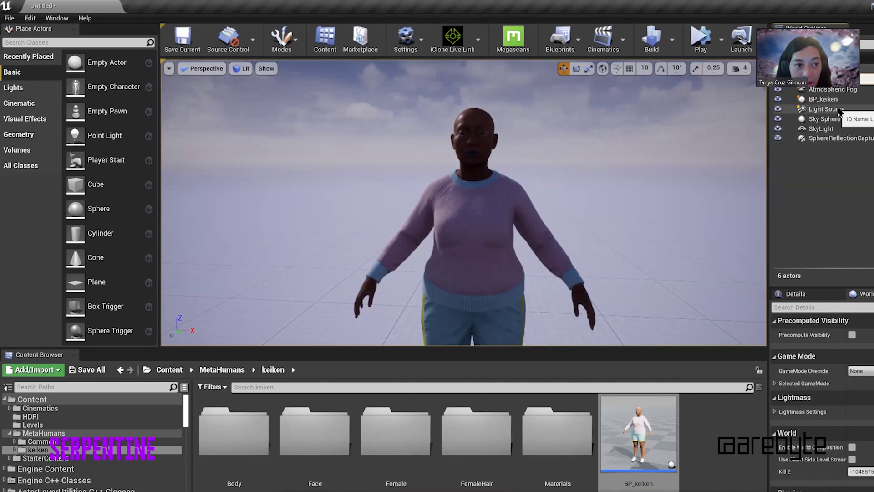
pyautogui.scroll(-1, 842, 110)
pyautogui.click(842, 87)
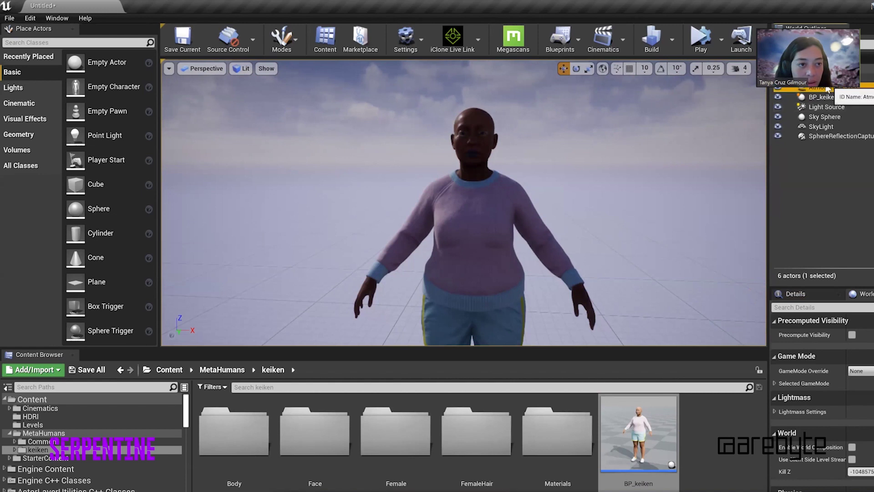
pyautogui.moveTo(842, 81)
pyautogui.mouseDown()
pyautogui.moveTo(820, 89)
pyautogui.moveTo(838, 91)
pyautogui.moveTo(826, 94)
pyautogui.moveTo(829, 87)
pyautogui.mouseUp()
pyautogui.click(827, 117)
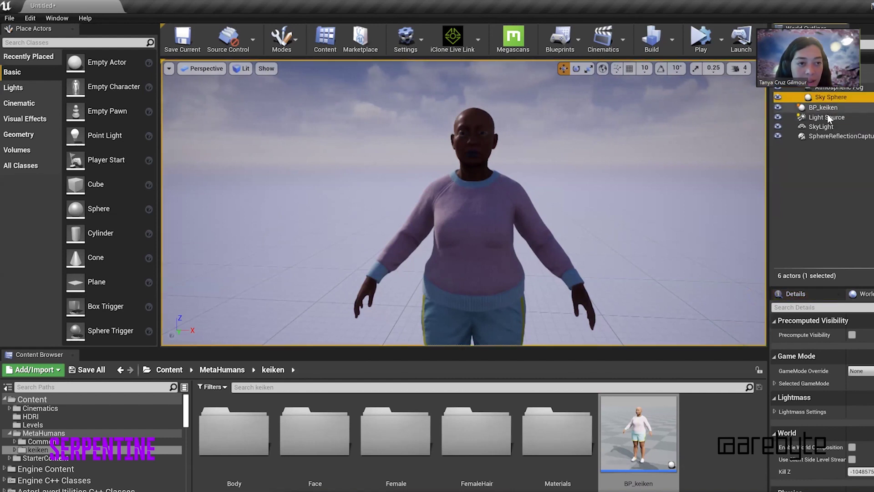
pyautogui.moveTo(829, 119); pyautogui.dragTo(831, 89)
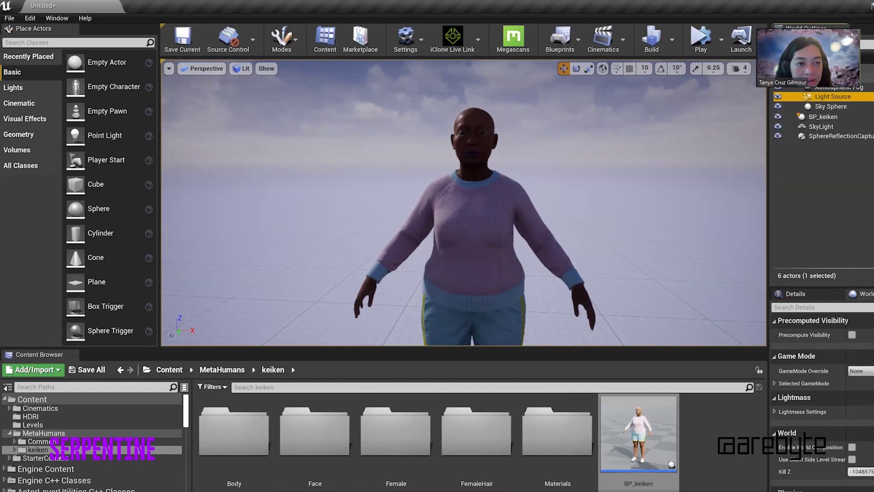
pyautogui.click(827, 128)
pyautogui.keyDown('ctrl'); pyautogui.click(835, 137); pyautogui.keyUp('ctrl')
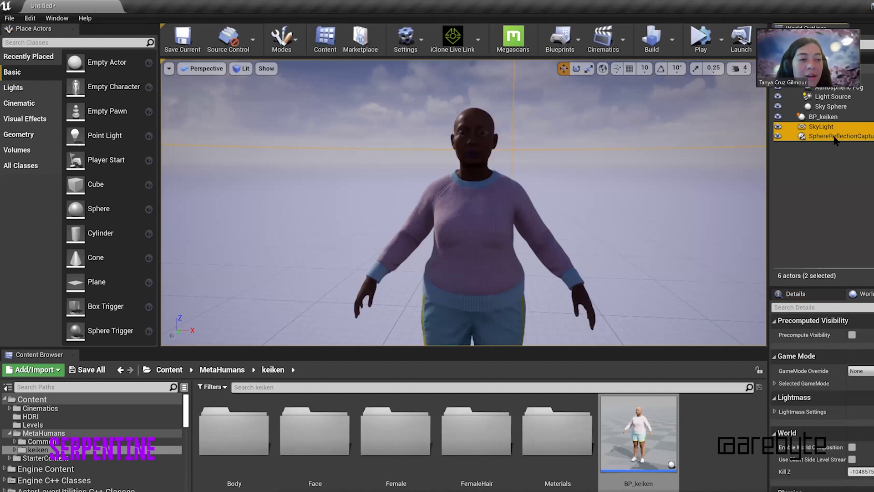
pyautogui.moveTo(829, 131); pyautogui.dragTo(832, 86)
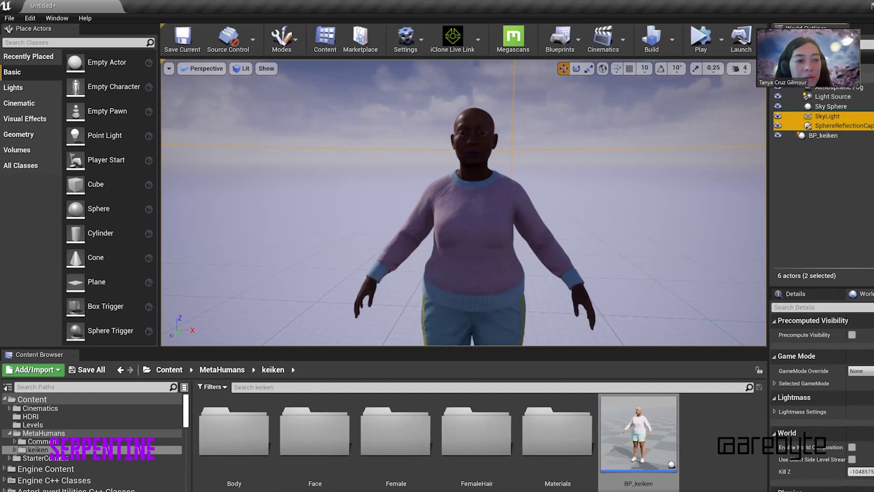
pyautogui.scroll(-2, 823, 119)
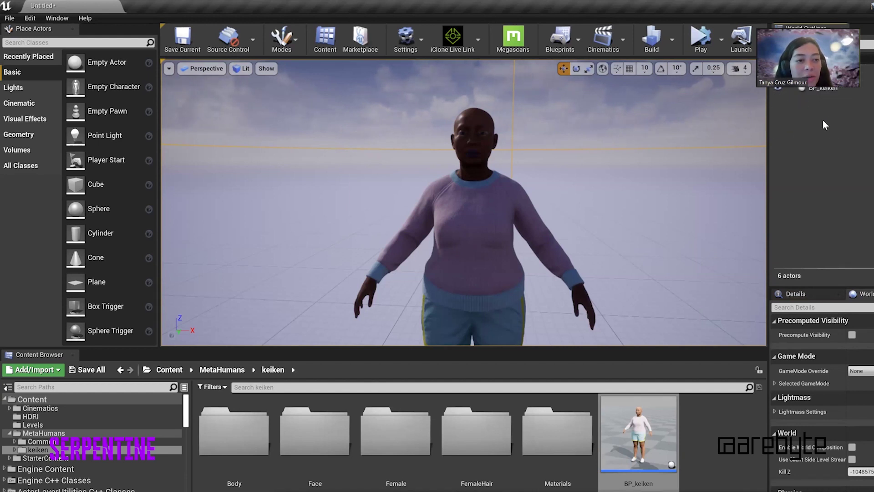
# - Put the BP_keiken actor into its own outliner folder, separate from Environment
pyautogui.click(826, 89)
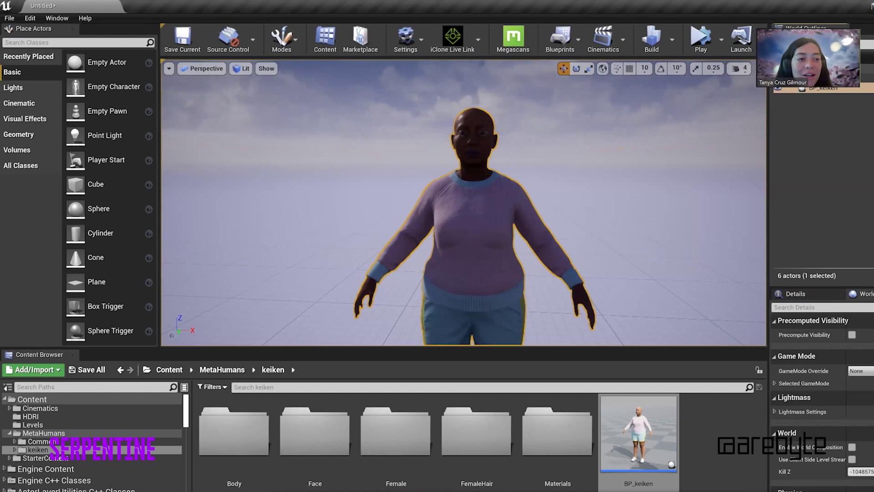
pyautogui.click(816, 136)
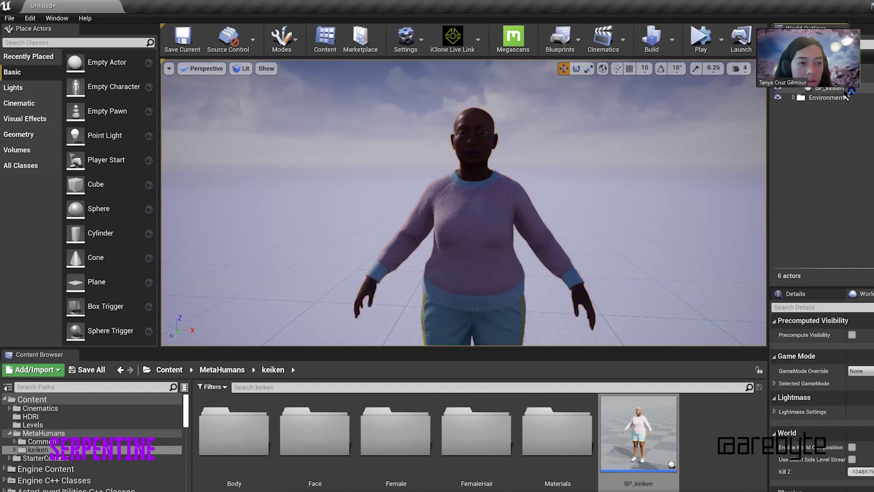
pyautogui.scroll(-1, 846, 122)
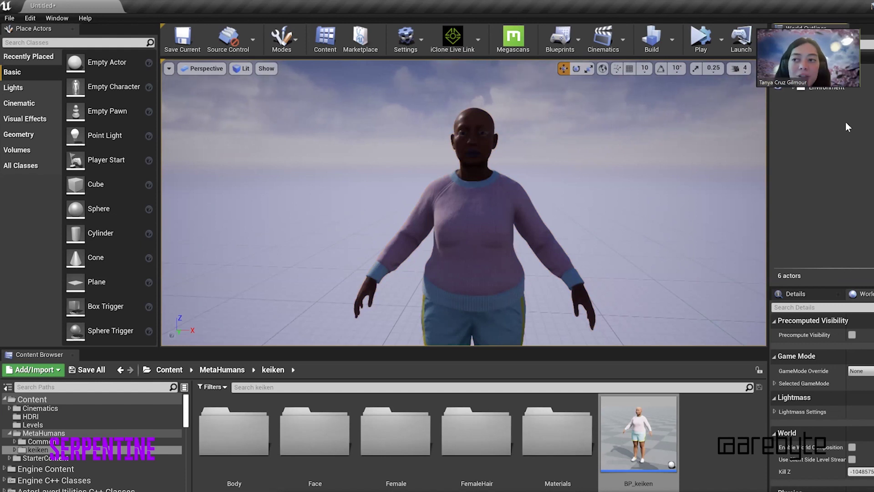
# - Find HDRIBackdrop by searching the placeable actors for hdri and add it to the level beside the MetaHuman
pyautogui.click(43, 43)
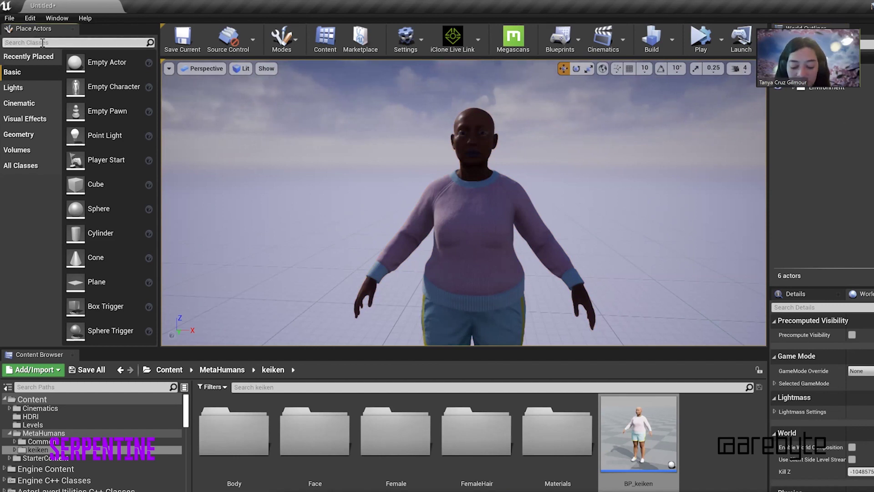
pyautogui.write('hdri')
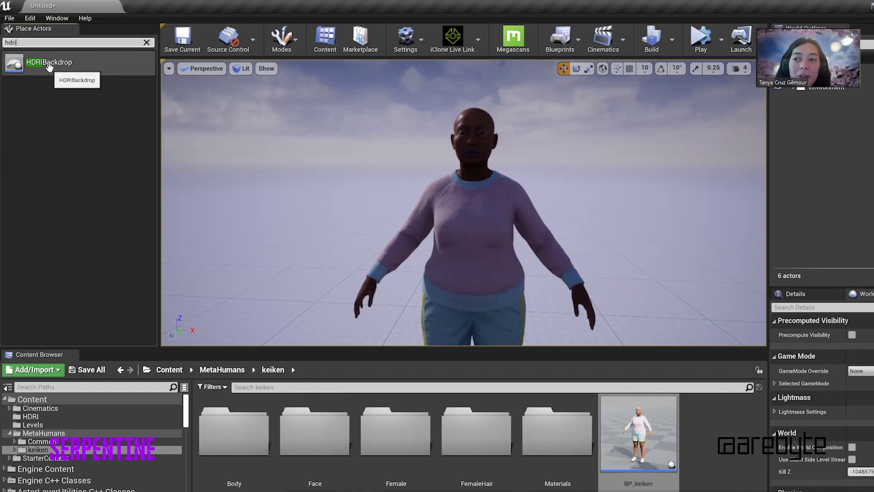
pyautogui.moveTo(45, 66); pyautogui.dragTo(342, 242)
pyautogui.click(555, 228)
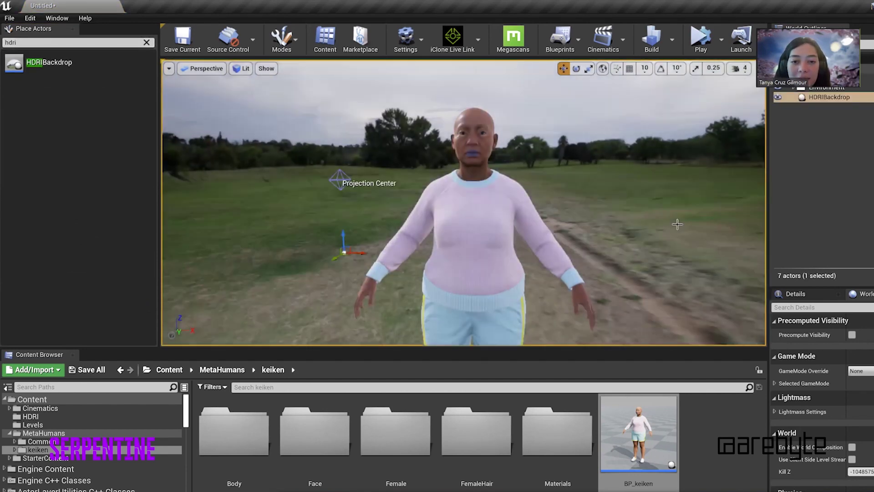
# - Move the HDRI backdrop's centre close to the MetaHuman and adjust its height against the character's feet
pyautogui.moveTo(555, 227); pyautogui.dragTo(510, 218)
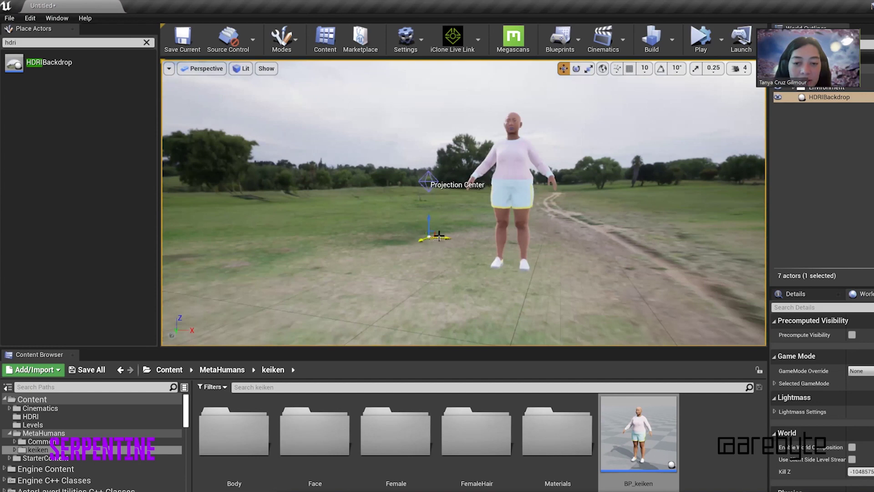
pyautogui.moveTo(430, 222); pyautogui.dragTo(507, 241)
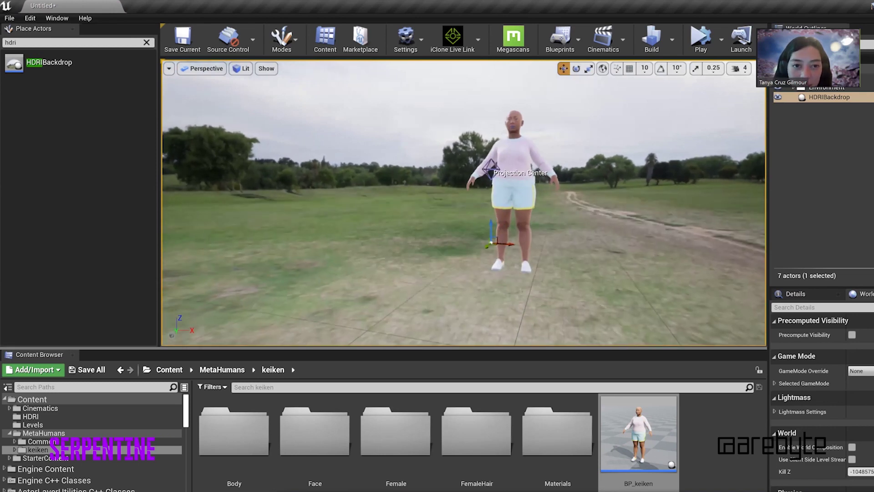
pyautogui.scroll(5, 507, 242)
pyautogui.moveTo(491, 164); pyautogui.dragTo(491, 193, button='middle')
pyautogui.moveTo(490, 196)
pyautogui.mouseDown()
pyautogui.moveTo(488, 153)
pyautogui.moveTo(490, 178)
pyautogui.mouseUp()
pyautogui.scroll(3, 487, 152)
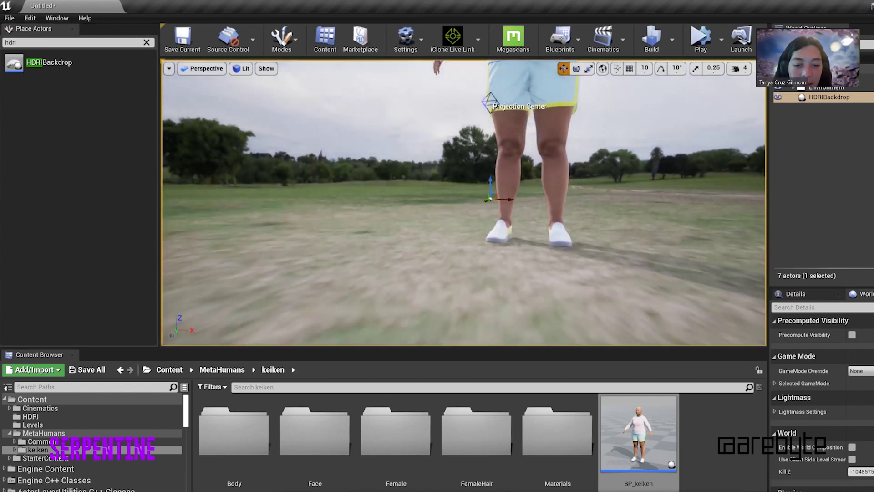
pyautogui.scroll(2, 549, 206)
pyautogui.moveTo(554, 192)
pyautogui.mouseDown(button='middle')
pyautogui.moveTo(554, 164)
pyautogui.moveTo(554, 192)
pyautogui.mouseUp(button='middle')
pyautogui.moveTo(412, 273); pyautogui.dragTo(465, 287, button='right')
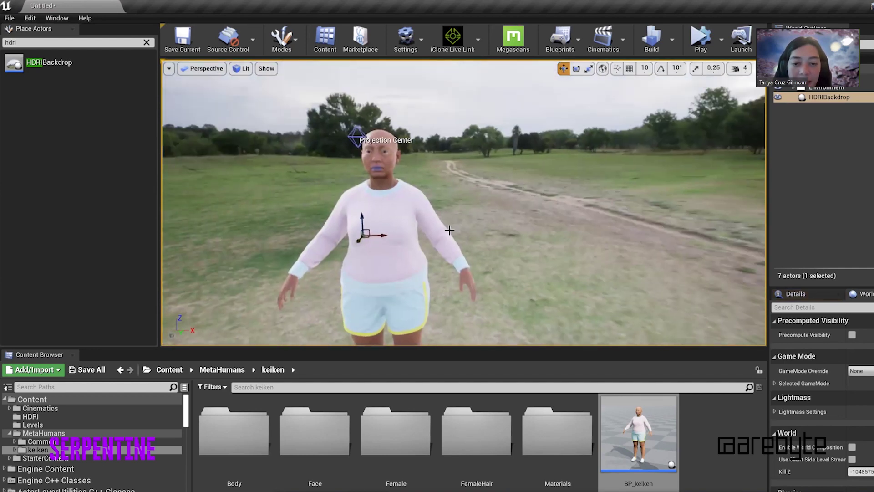
# - Show the HDRI content folder, switch to Poly Haven in the browser and download the Snowy Cemetery HDRI at 4K
pyautogui.doubleClick(17, 433)
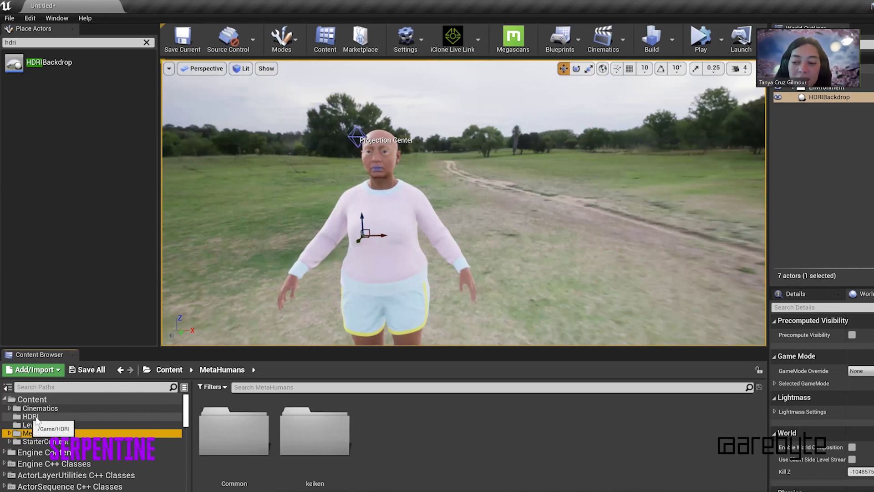
pyautogui.click(28, 417)
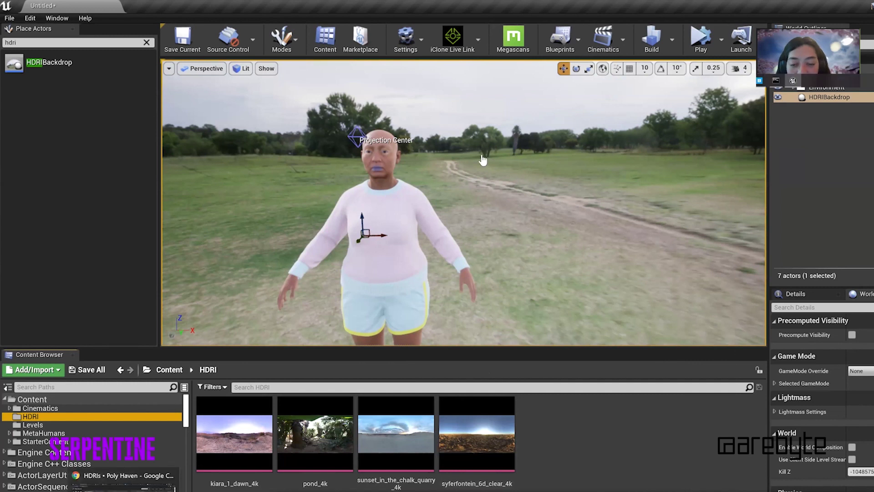
pyautogui.hotkey('alt', 'Tab')
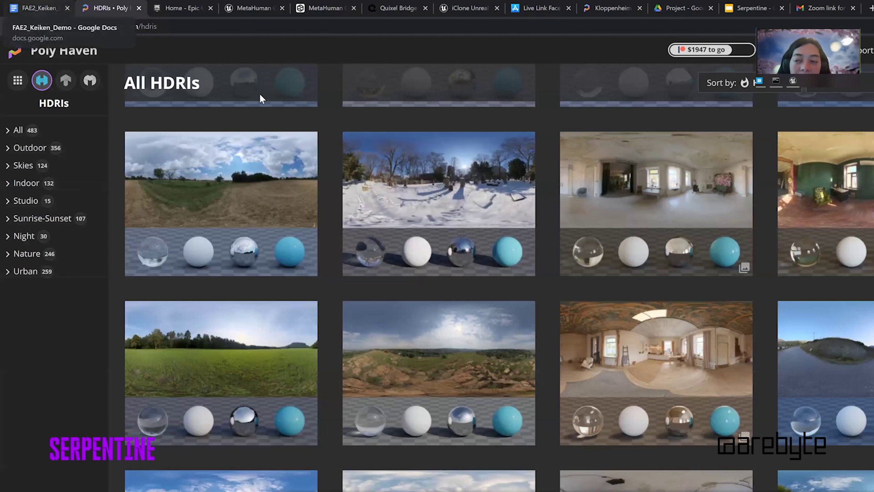
pyautogui.click(498, 186)
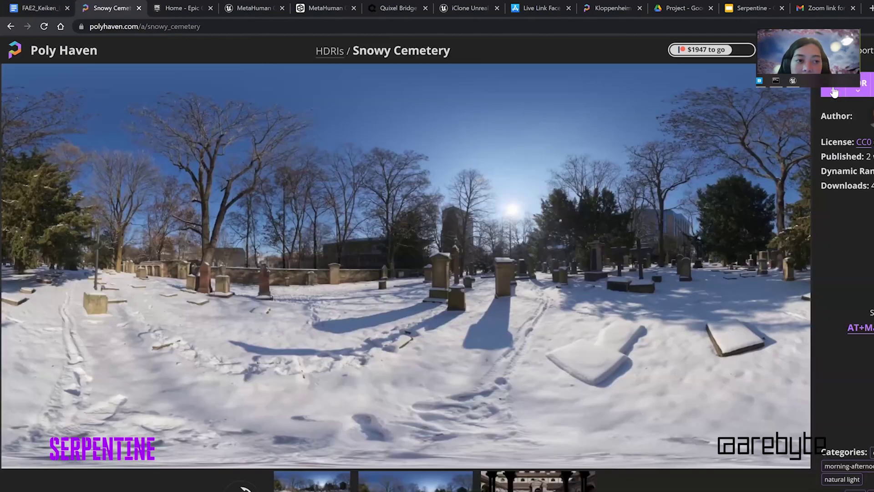
pyautogui.click(834, 92)
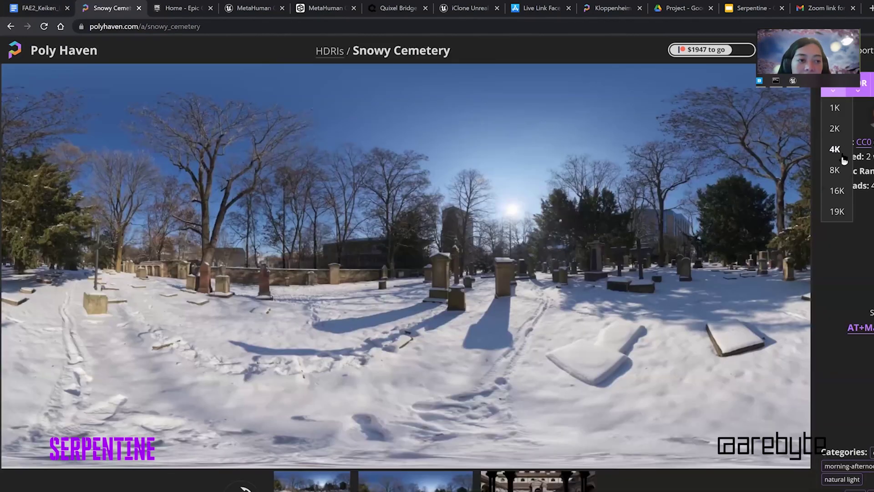
pyautogui.click(859, 93)
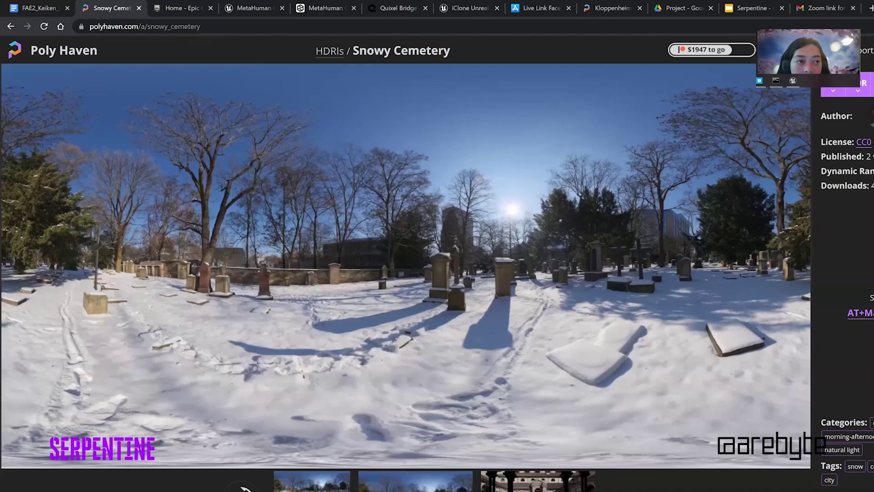
pyautogui.hotkey('alt', 'Tab')
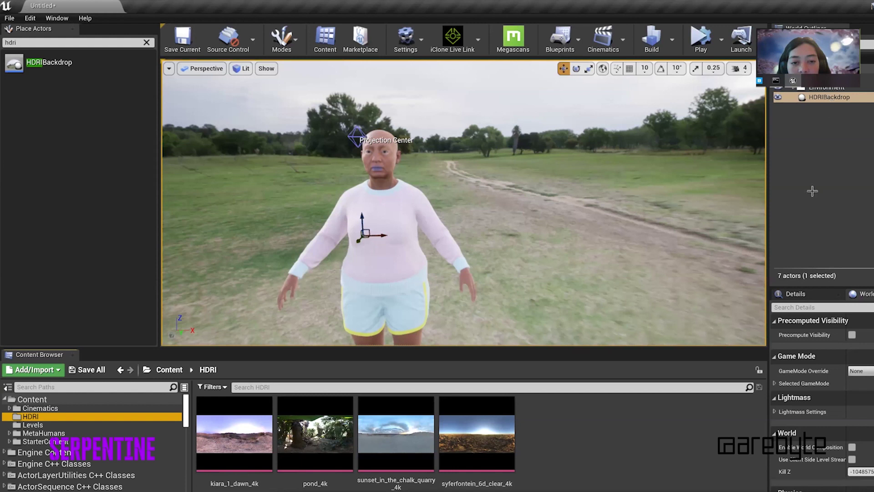
# - Try syferfontein_6d_clear_4k and sunset_in_the_chalk_quarry_4k as the HDRI backdrop's cubemap
pyautogui.click(853, 360)
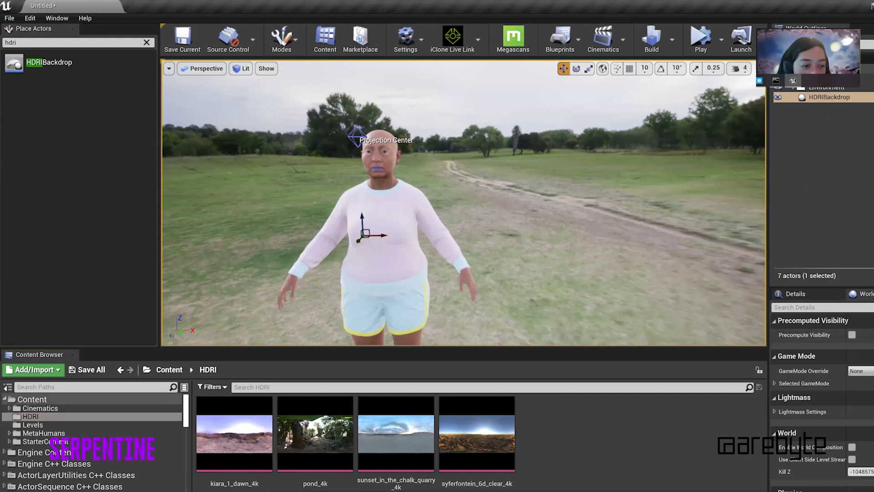
pyautogui.scroll(-2, 822, 401)
pyautogui.scroll(2, 802, 391)
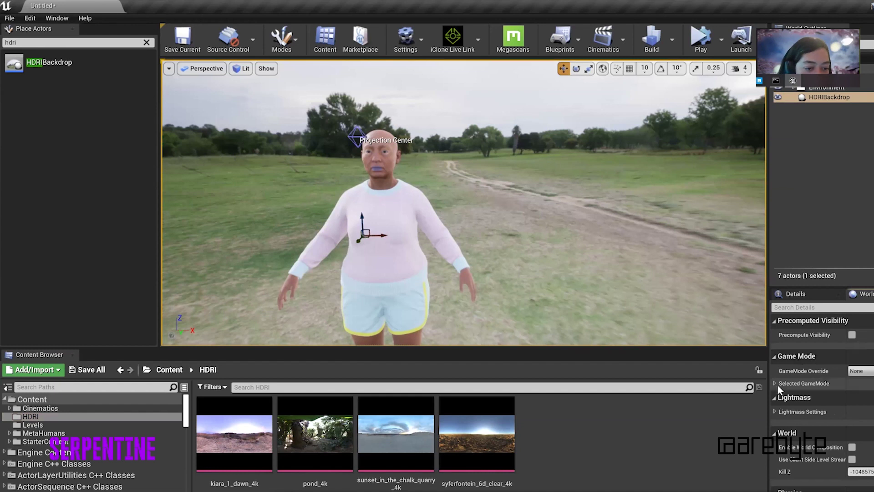
pyautogui.click(801, 293)
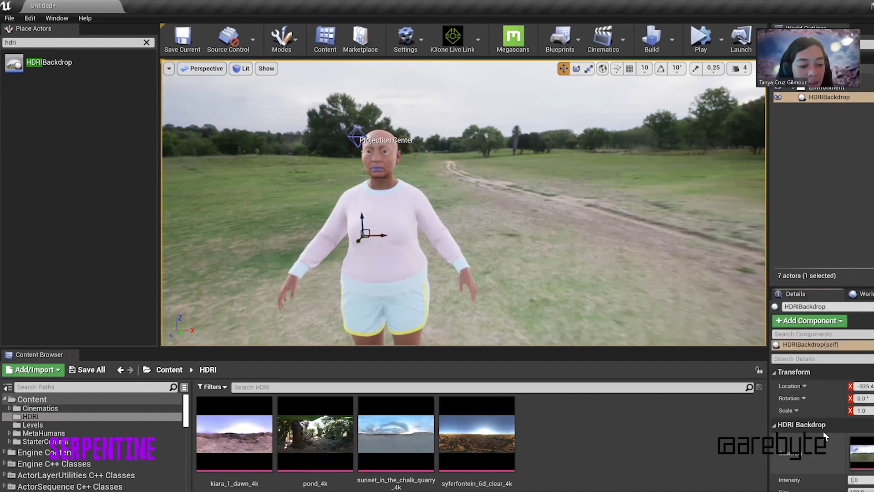
pyautogui.scroll(-1, 786, 413)
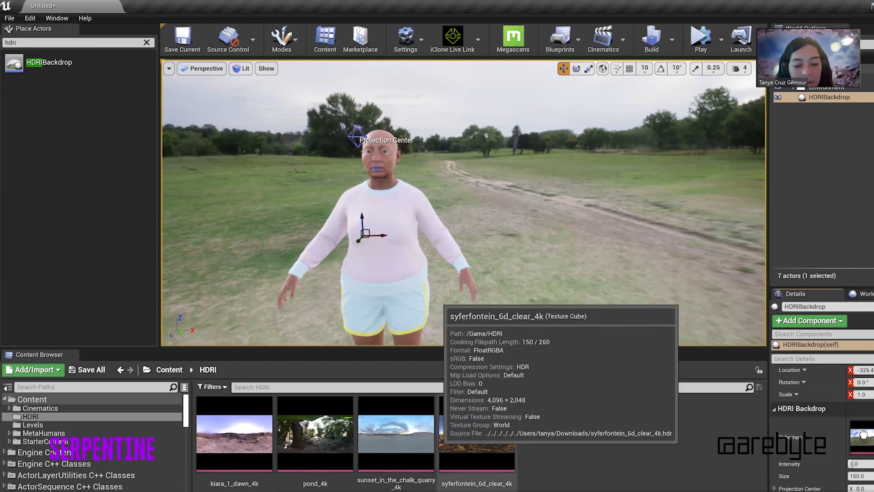
pyautogui.moveTo(466, 440); pyautogui.dragTo(866, 438)
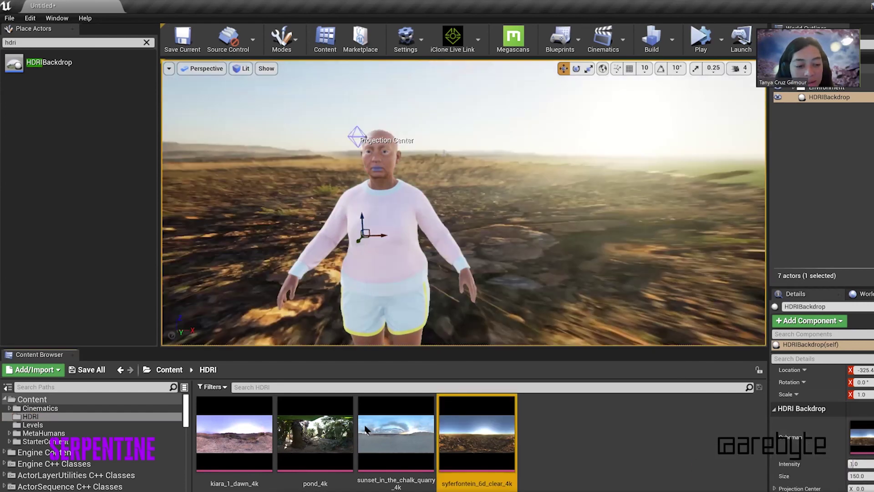
pyautogui.moveTo(850, 436); pyautogui.dragTo(850, 437)
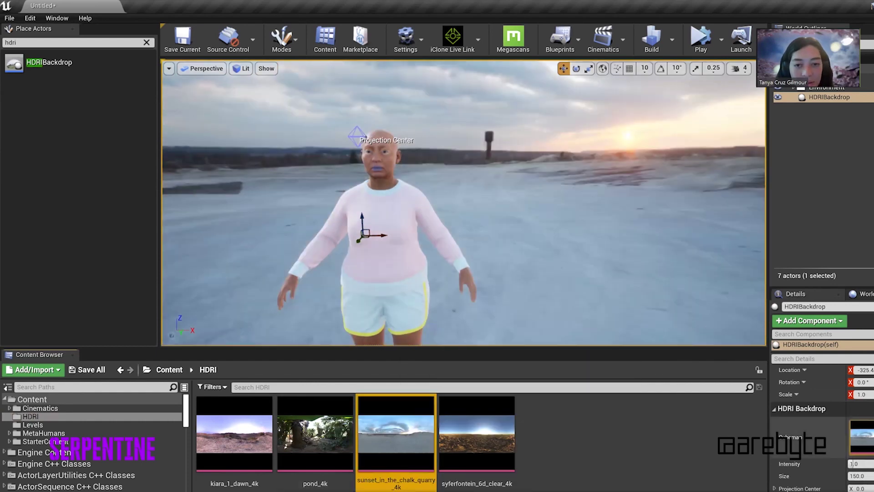
pyautogui.moveTo(464, 203); pyautogui.dragTo(438, 203, button='right')
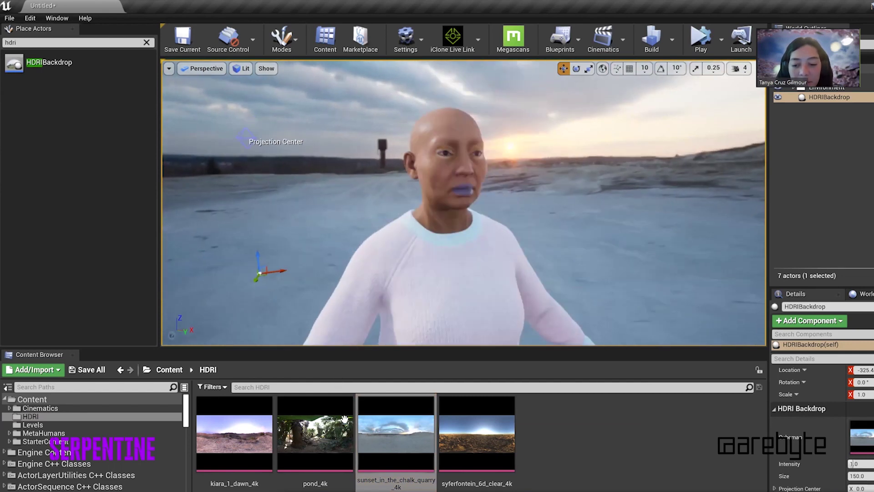
# - Replace the backdrop's cubemap with pond_4k, followed by kiara_1_dawn_4k
pyautogui.moveTo(314, 432); pyautogui.dragTo(867, 437)
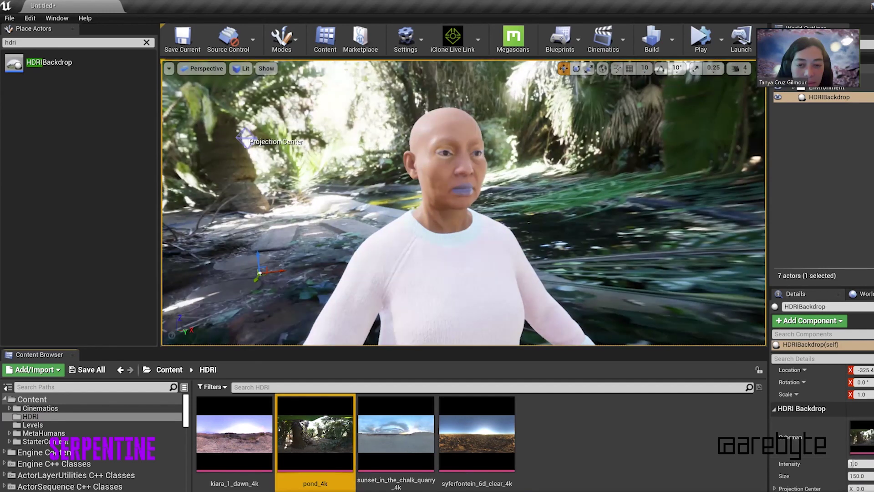
pyautogui.moveTo(234, 432); pyautogui.dragTo(867, 437)
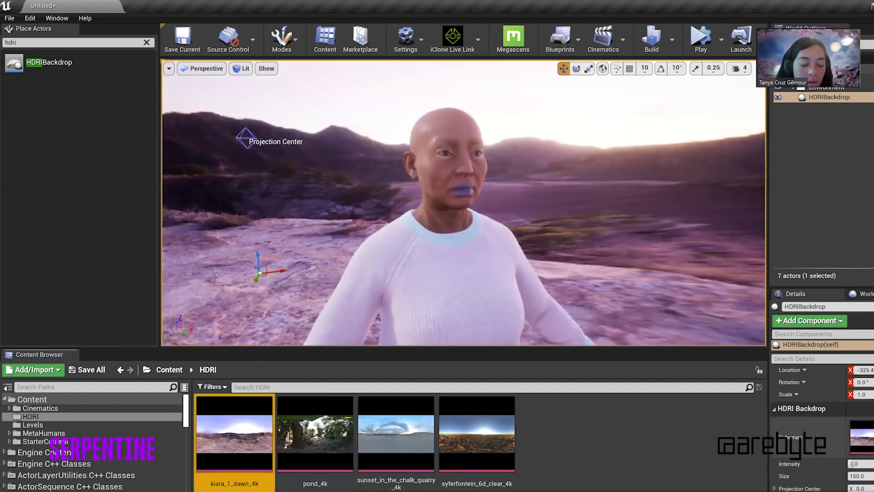
pyautogui.click(633, 443)
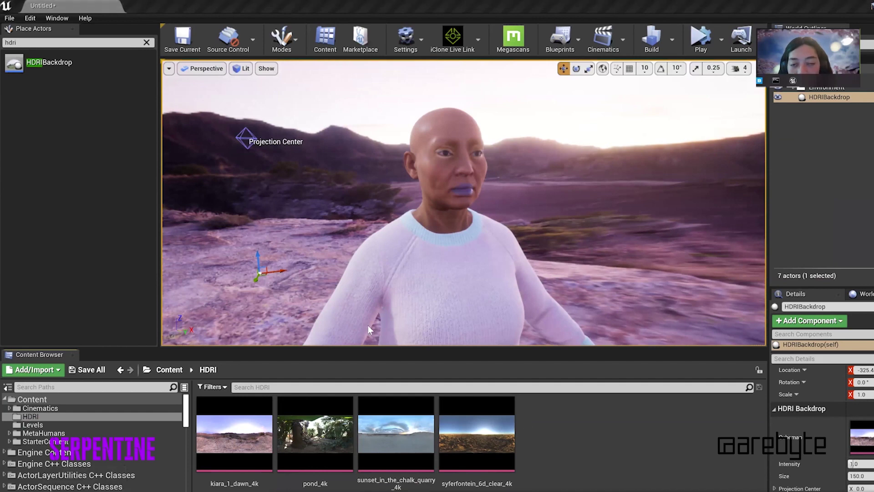
# - Import snowy_cemetery_4k.hdr from the Downloads folder into the HDRI content folder and assign it as the backdrop's cubemap
pyautogui.hotkey('alt', 'Tab')
pyautogui.click(268, 358)
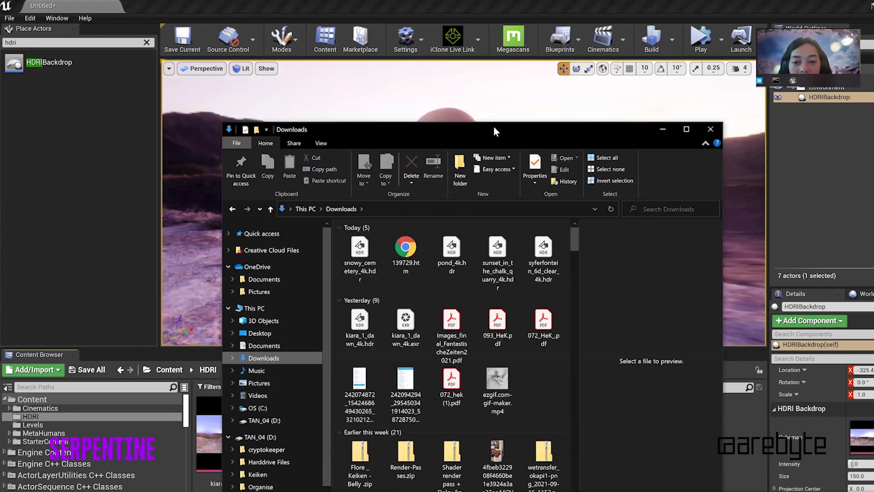
pyautogui.moveTo(347, 130); pyautogui.dragTo(198, 45)
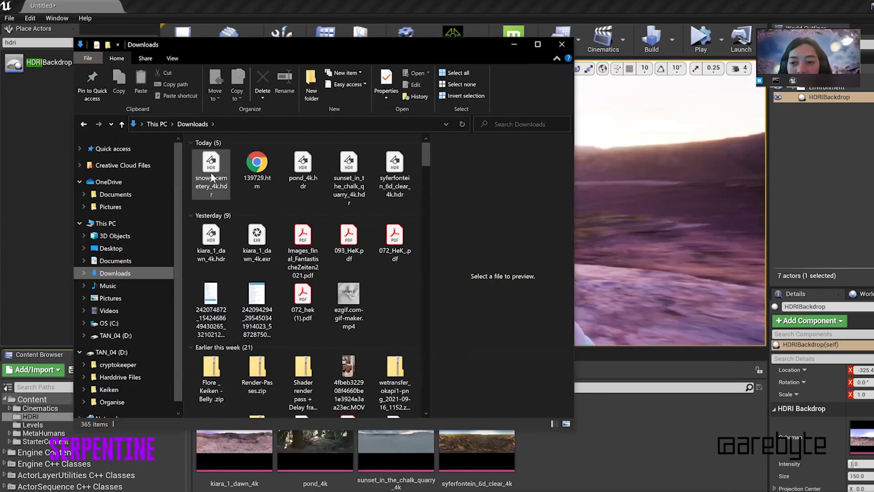
pyautogui.moveTo(221, 171); pyautogui.dragTo(609, 424)
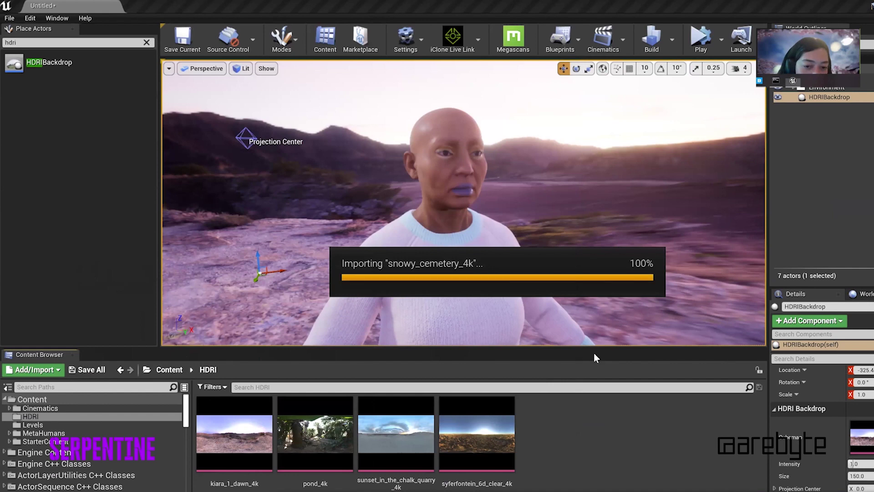
pyautogui.moveTo(396, 433); pyautogui.dragTo(848, 442)
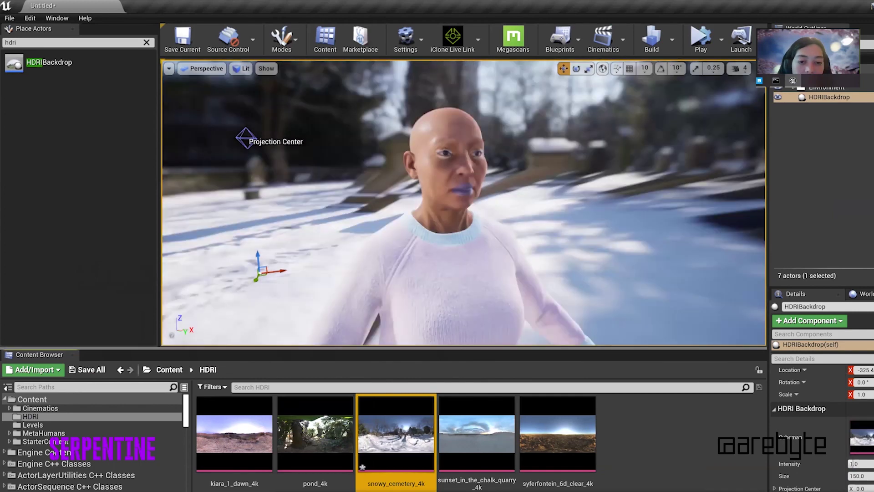
pyautogui.moveTo(464, 202); pyautogui.dragTo(374, 202, button='right')
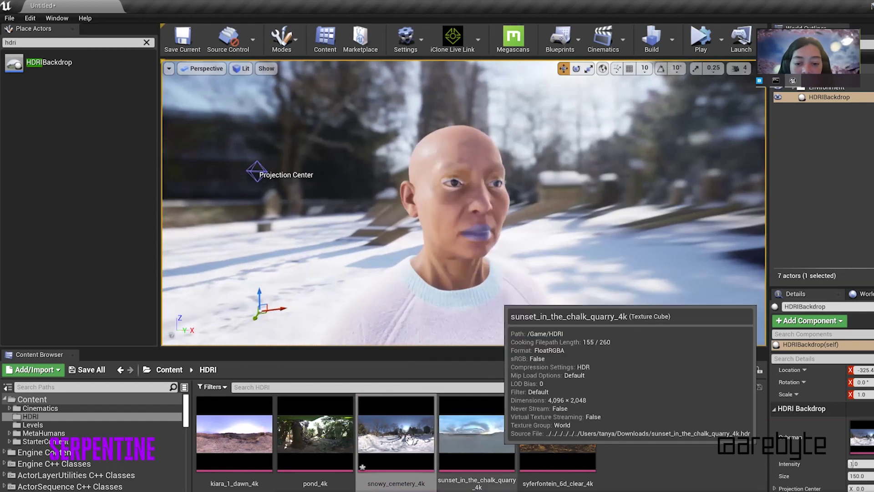
# - Set the snowy_cemetery_4k texture's Mip Gen Settings to NoMipmaps and save the texture
pyautogui.click(400, 436)
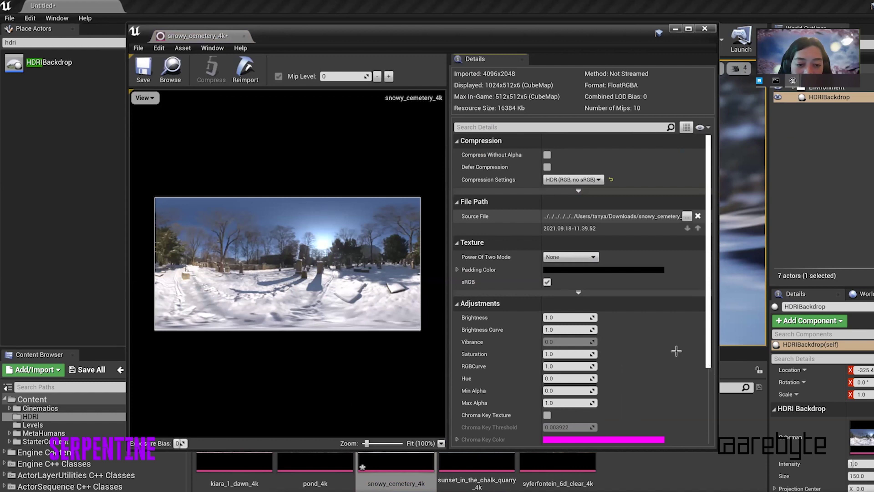
pyautogui.scroll(-3, 469, 344)
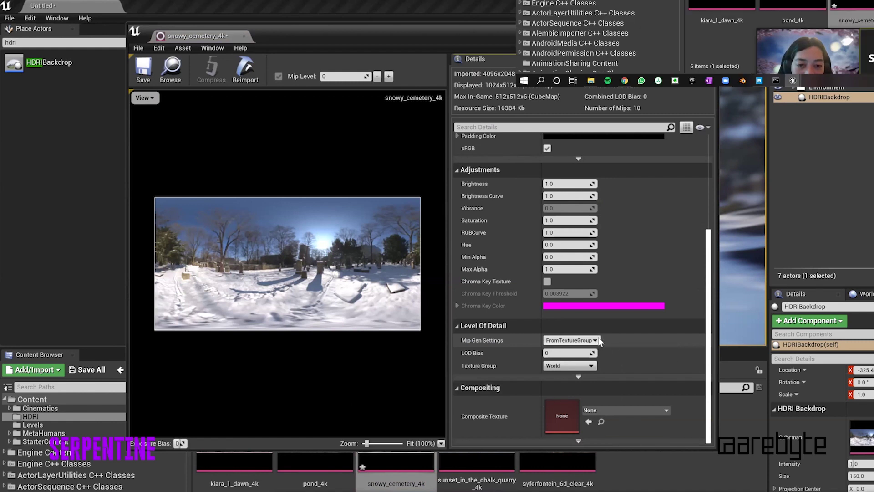
pyautogui.click(600, 340)
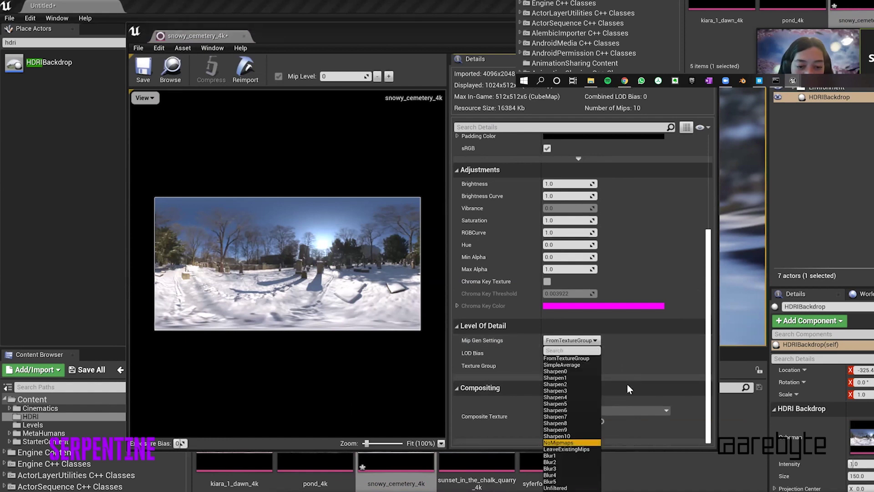
pyautogui.click(559, 443)
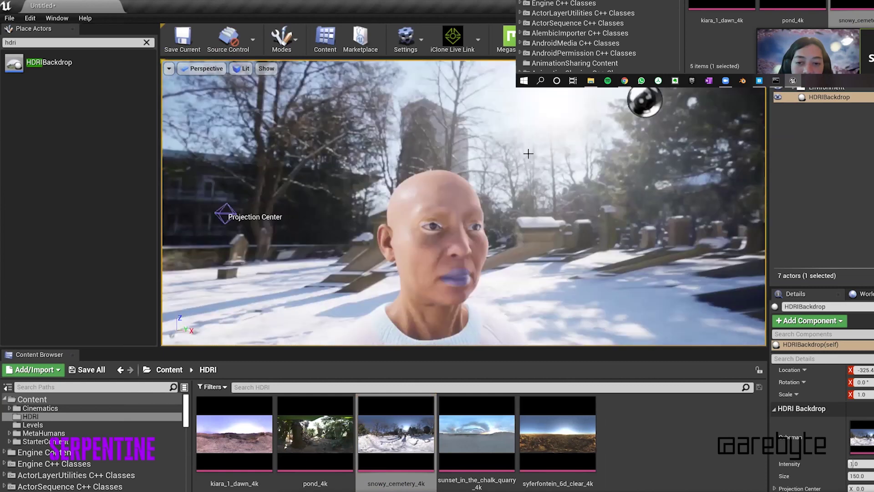
# - Set the HDRI backdrop's cubemap to kiara_1_dawn_4k
pyautogui.moveTo(528, 154); pyautogui.dragTo(583, 158, button='right')
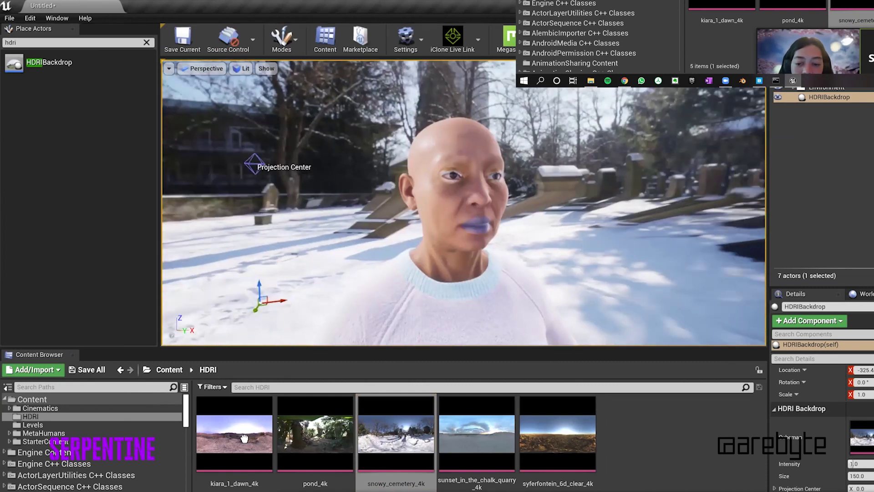
pyautogui.moveTo(234, 432); pyautogui.dragTo(858, 437)
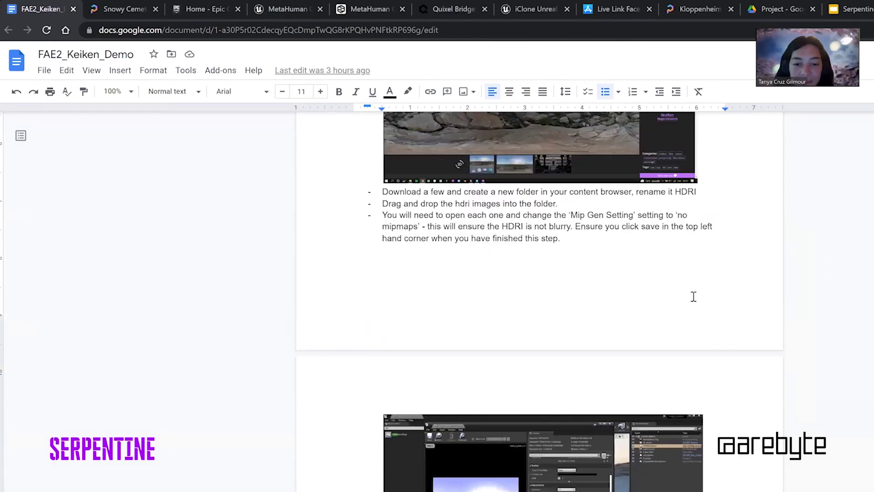
# - Read the FAE2_Keiken_Demo document's instructions from the mipmap and cubemap setup through to Facial animation and recording
pyautogui.scroll(-5, 693, 296)
pyautogui.scroll(-1, 692, 297)
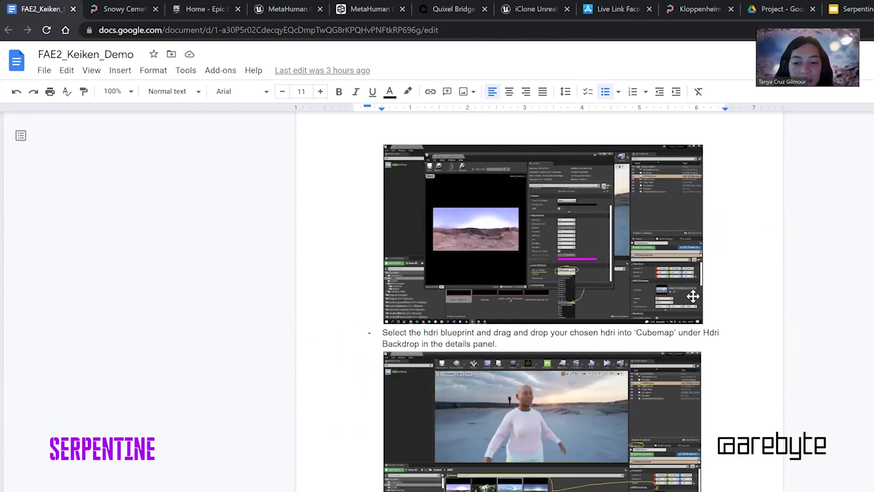
pyautogui.scroll(-4, 693, 296)
pyautogui.scroll(-2, 702, 296)
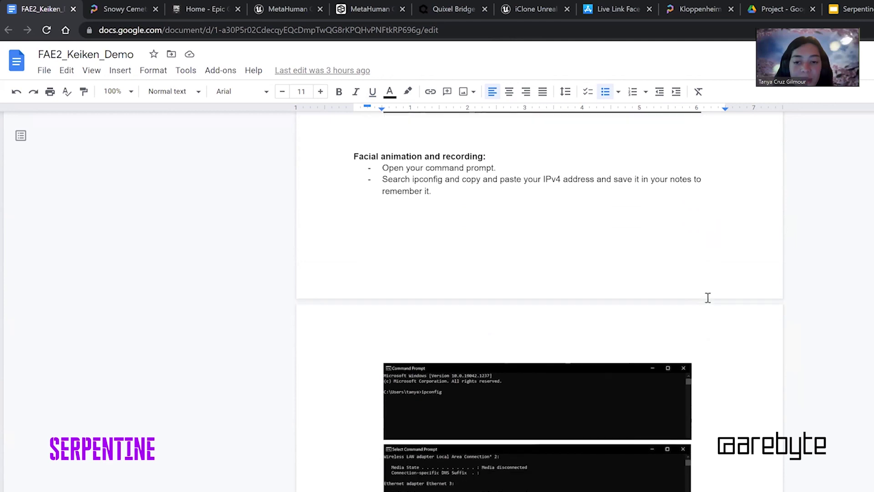
pyautogui.scroll(2, 727, 283)
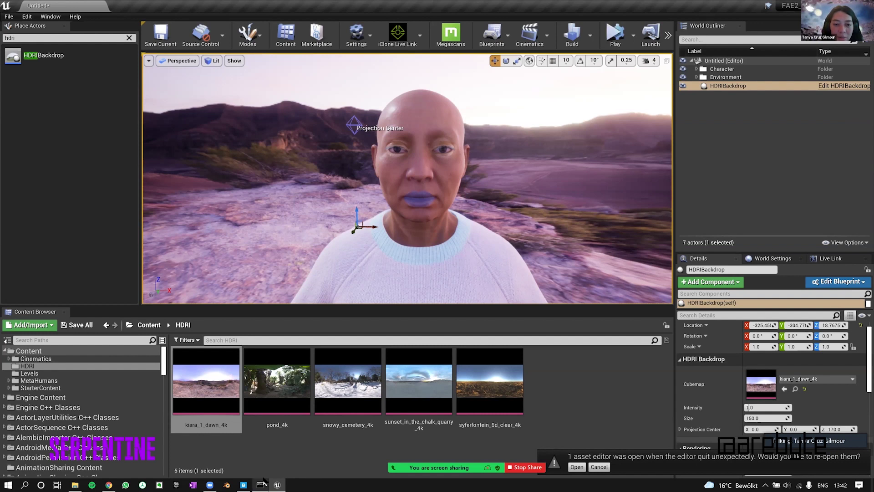
# - Switch to the Command Prompt and run ipconfig to list the computer's network addresses
pyautogui.moveTo(263, 482)
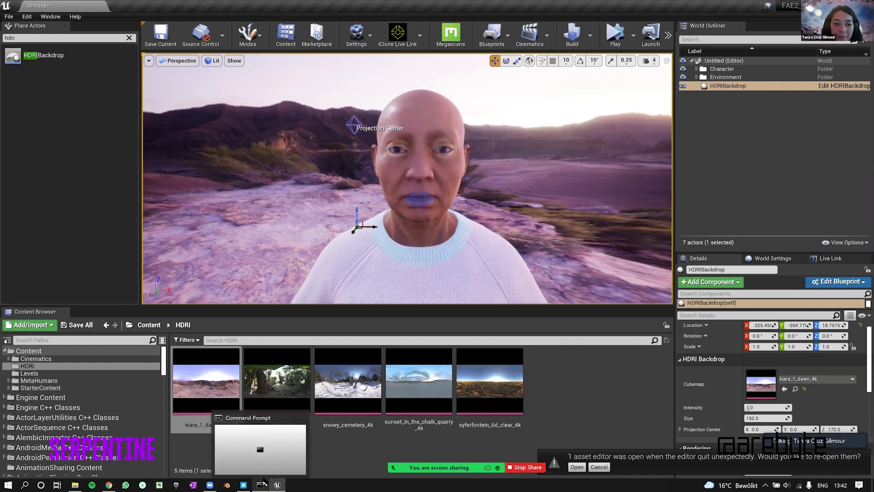
pyautogui.click(260, 451)
pyautogui.click(163, 139)
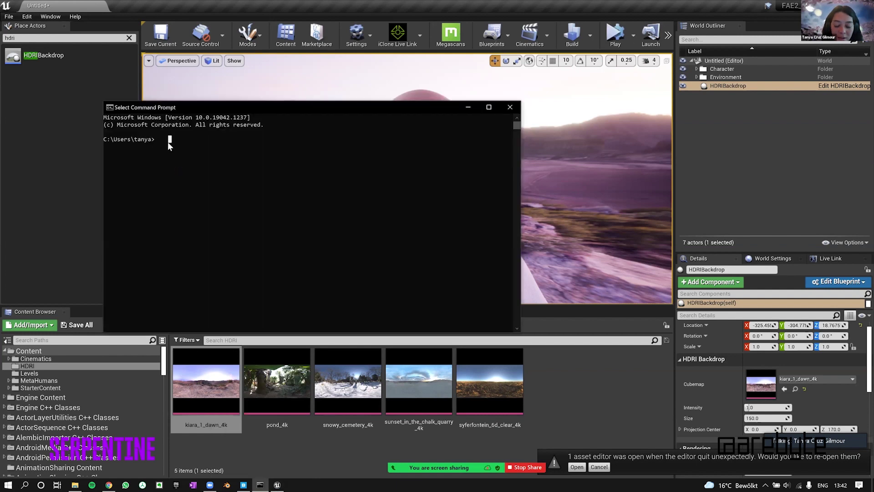
pyautogui.write('ipconfig')
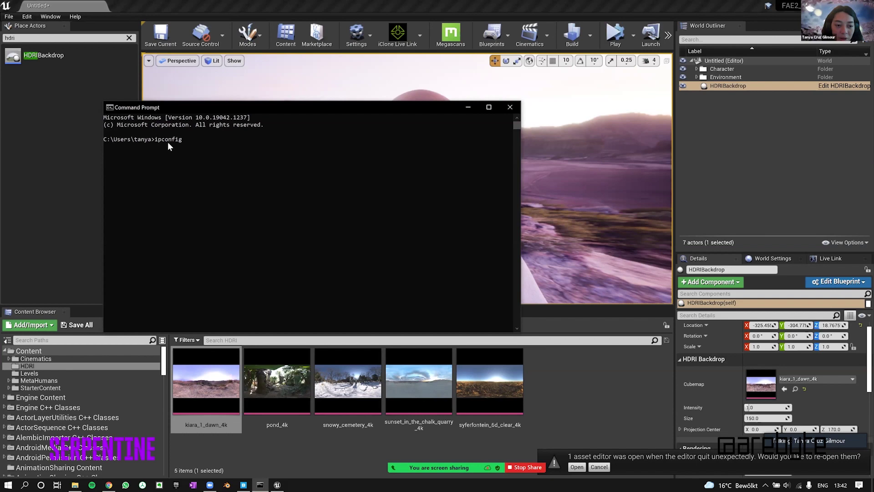
pyautogui.press('Return')
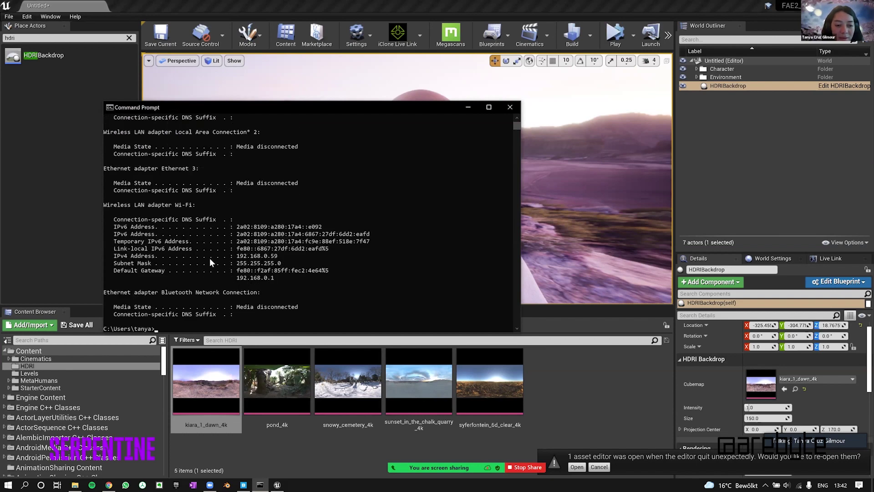
# - Highlight the Wi-Fi adapter's IPv4 Address line in the ipconfig output and close the Command Prompt
pyautogui.moveTo(279, 256)
pyautogui.mouseDown()
pyautogui.moveTo(114, 259)
pyautogui.moveTo(283, 258)
pyautogui.mouseUp()
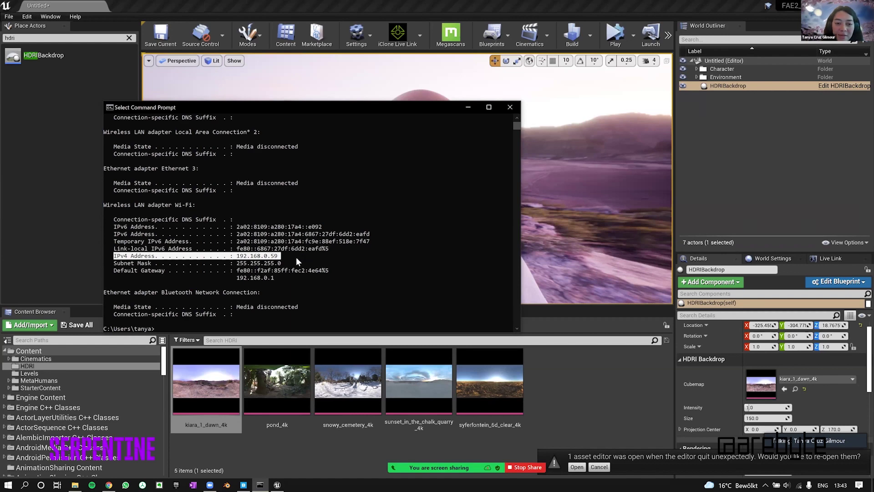
pyautogui.click(512, 109)
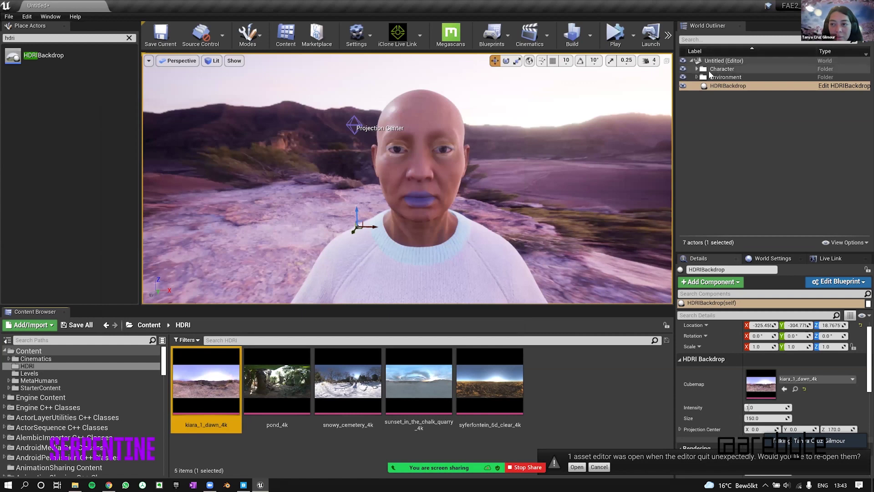
# - Select the BP_keiken character and inspect its LLink Face Subj choices and LLink Face Head option, both here and in the FAE2_demo level
pyautogui.click(697, 69)
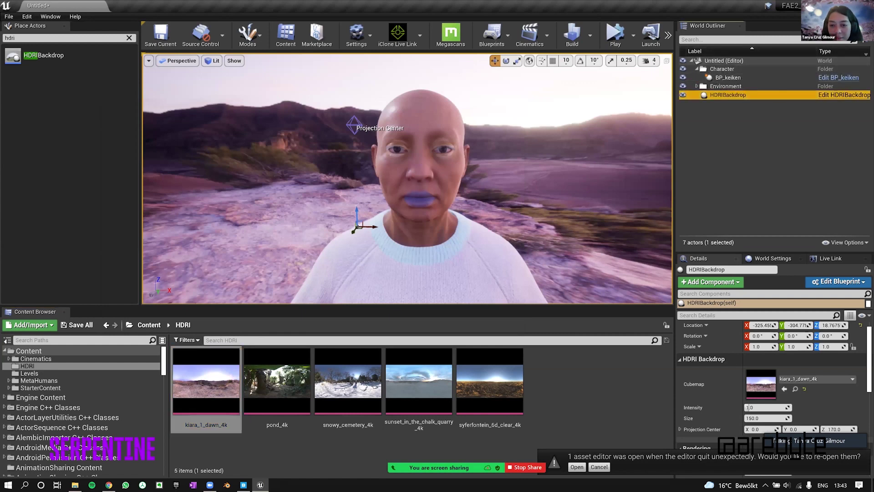
pyautogui.click(430, 174)
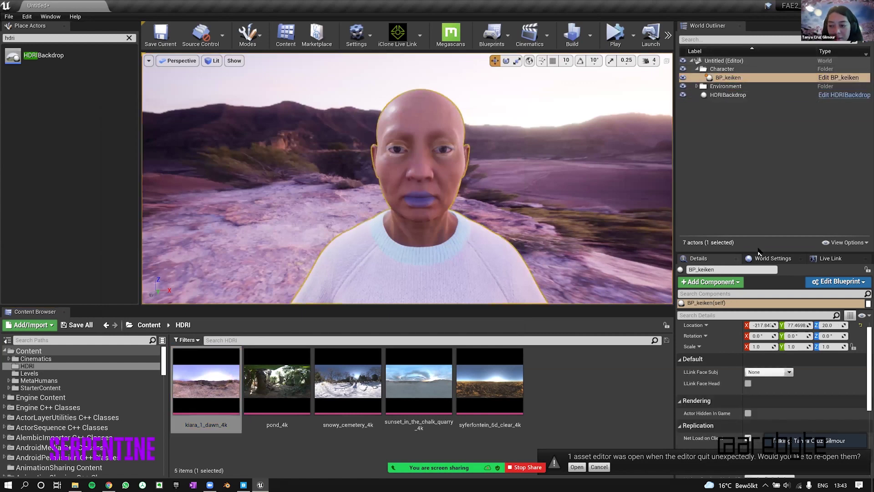
pyautogui.moveTo(756, 250); pyautogui.dragTo(754, 192)
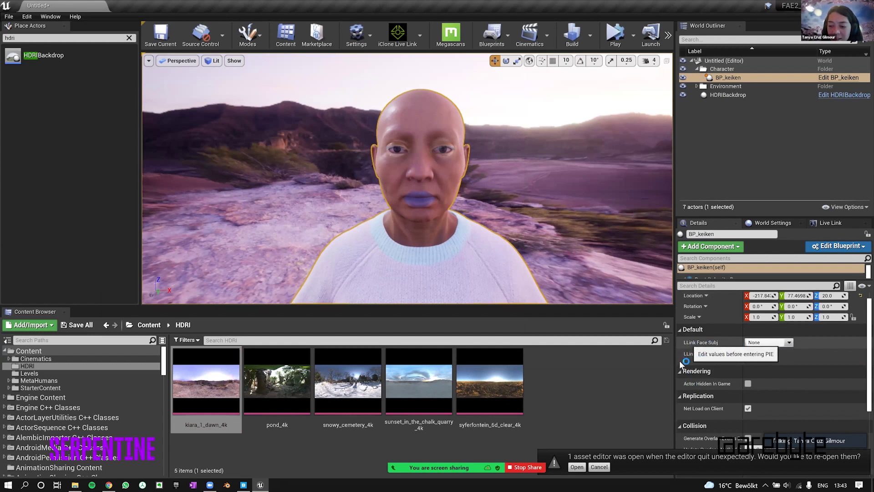
pyautogui.click(793, 343)
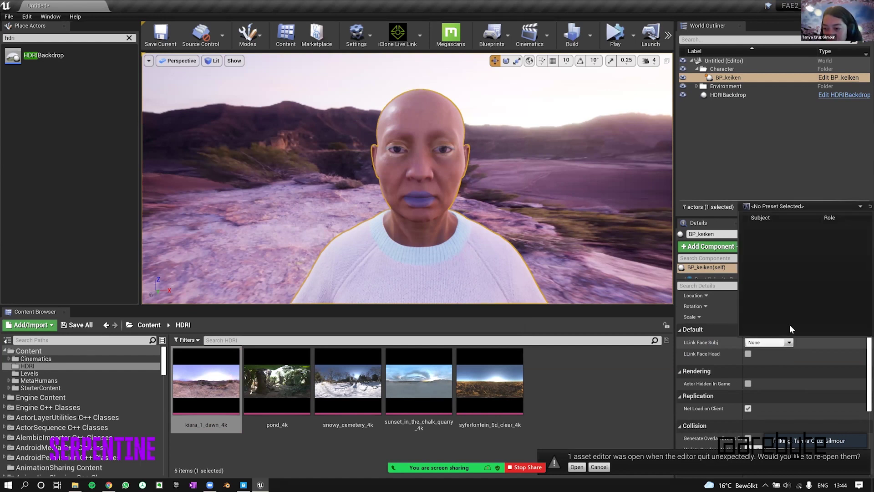
pyautogui.click(806, 349)
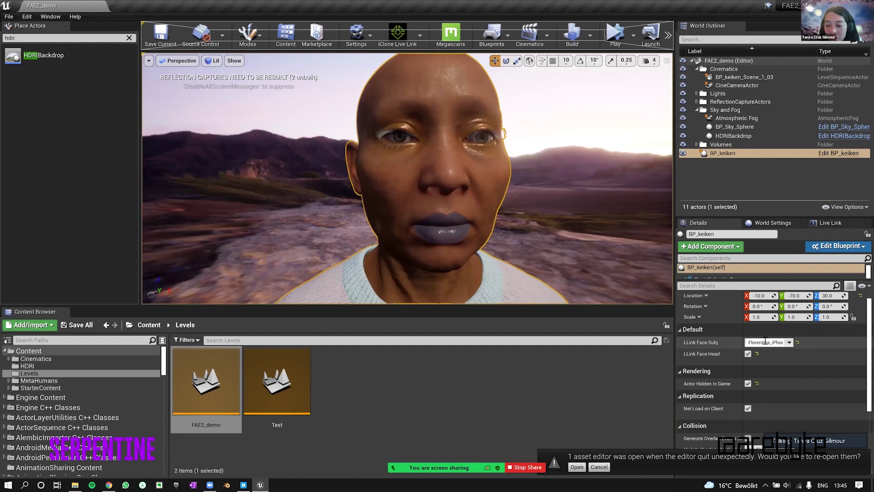
pyautogui.click(789, 342)
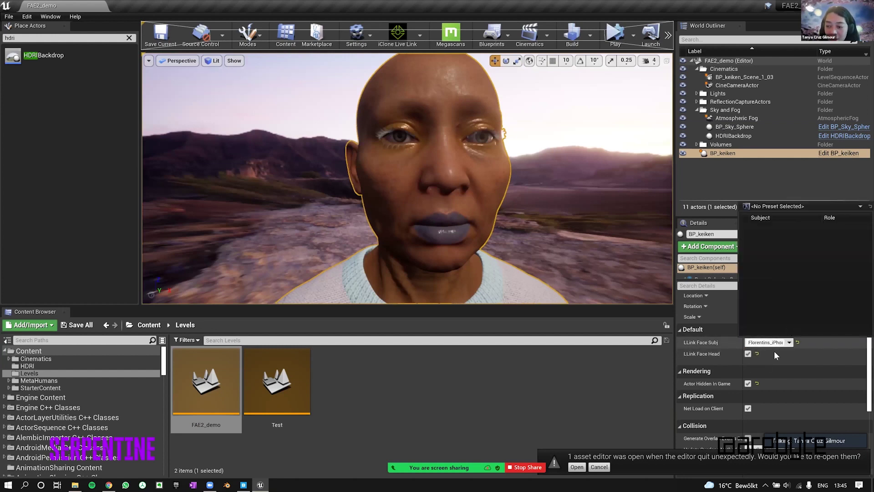
pyautogui.click(748, 355)
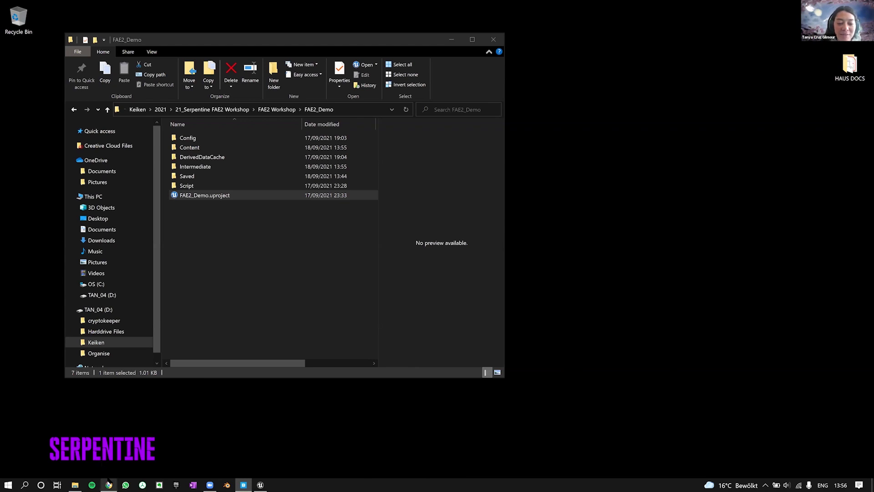
# - Switch to the FAE2_Keiken_Demo document in Chrome and read the instructions from Live Link and Simulate through Take Recorder setup to recording facial animation
pyautogui.moveTo(108, 482)
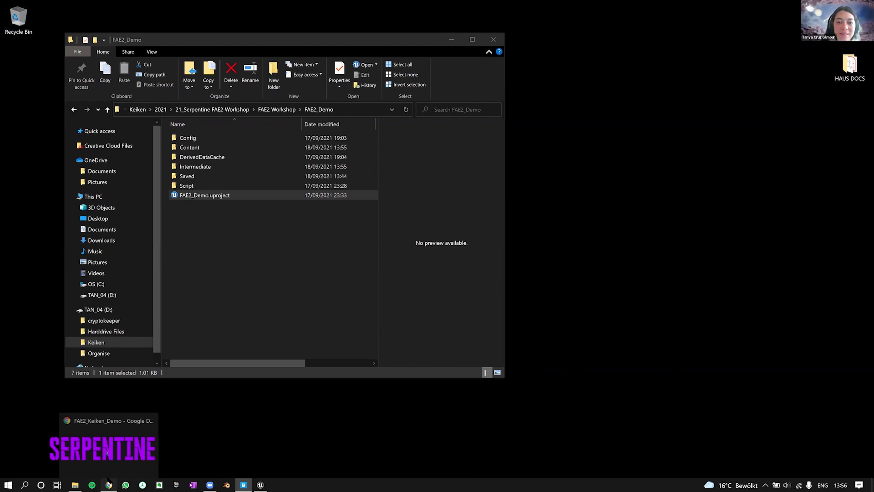
pyautogui.click(108, 483)
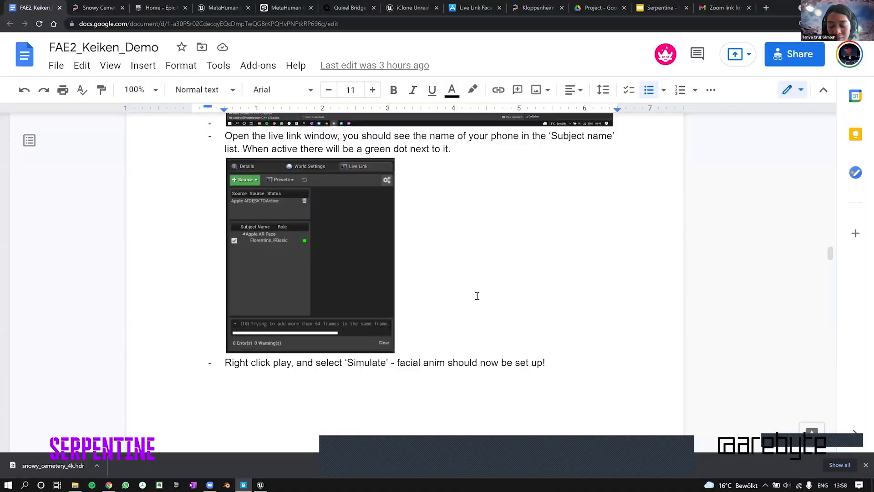
pyautogui.scroll(-5, 580, 400)
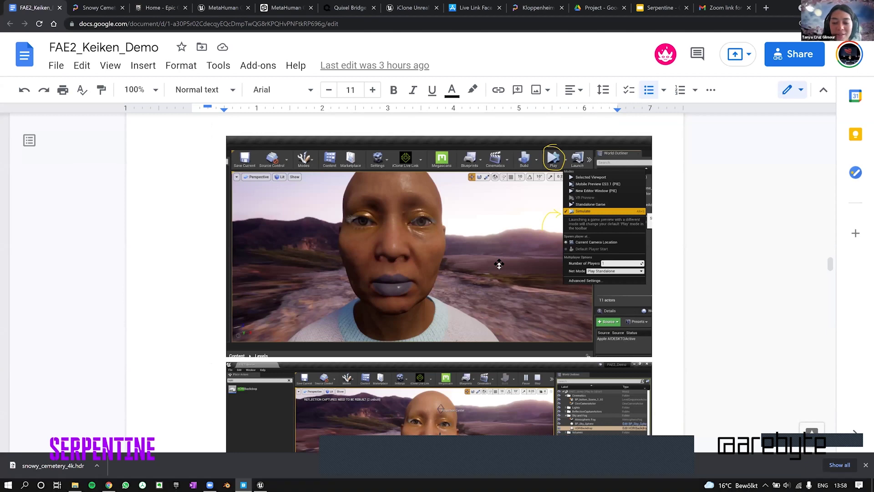
pyautogui.scroll(-5, 499, 265)
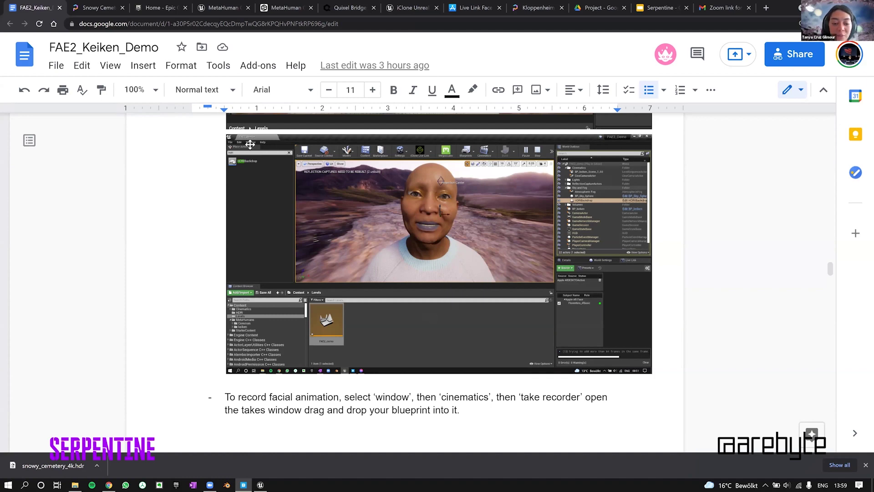
pyautogui.scroll(-1, 333, 326)
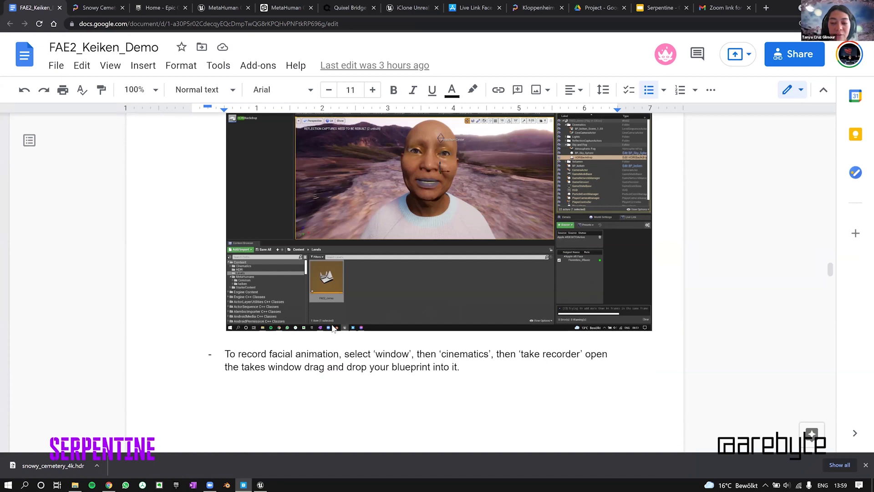
pyautogui.scroll(-3, 585, 326)
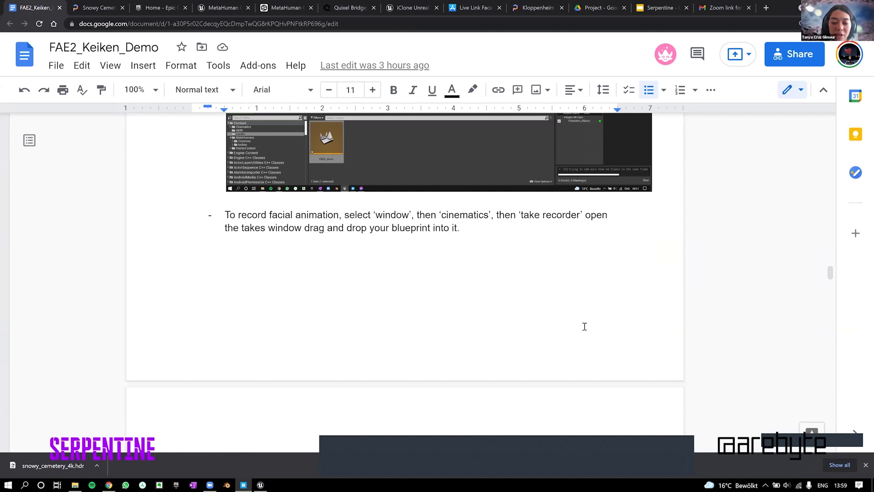
pyautogui.scroll(-6, 518, 320)
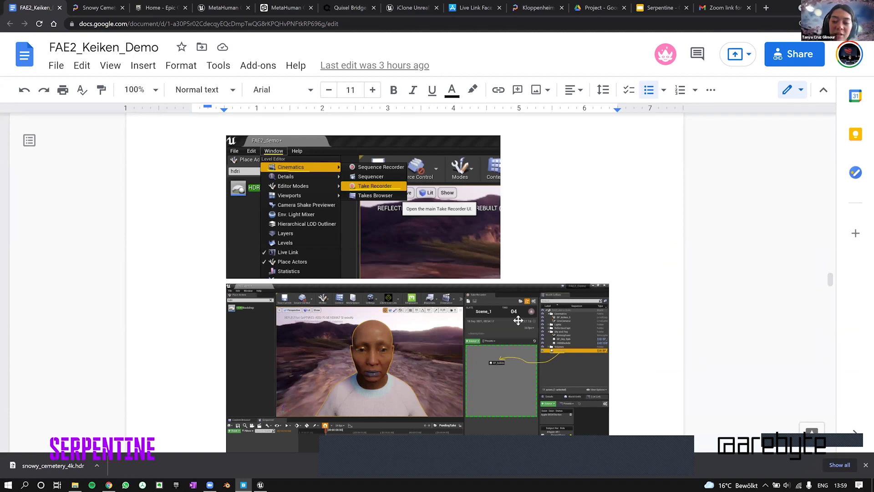
pyautogui.scroll(-3, 565, 218)
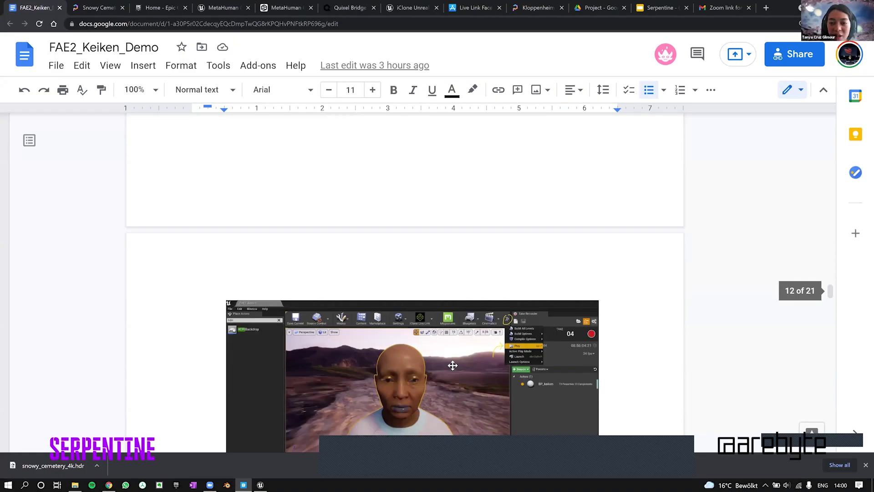
pyautogui.scroll(-3, 543, 181)
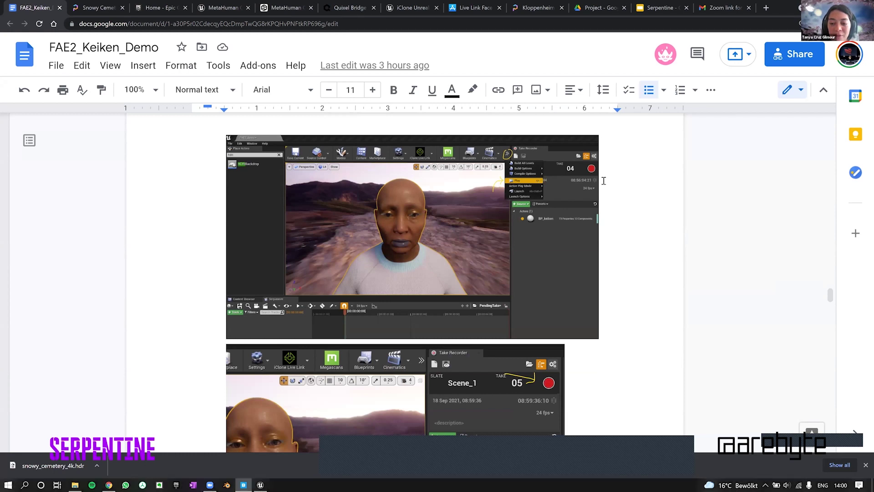
pyautogui.scroll(-4, 535, 238)
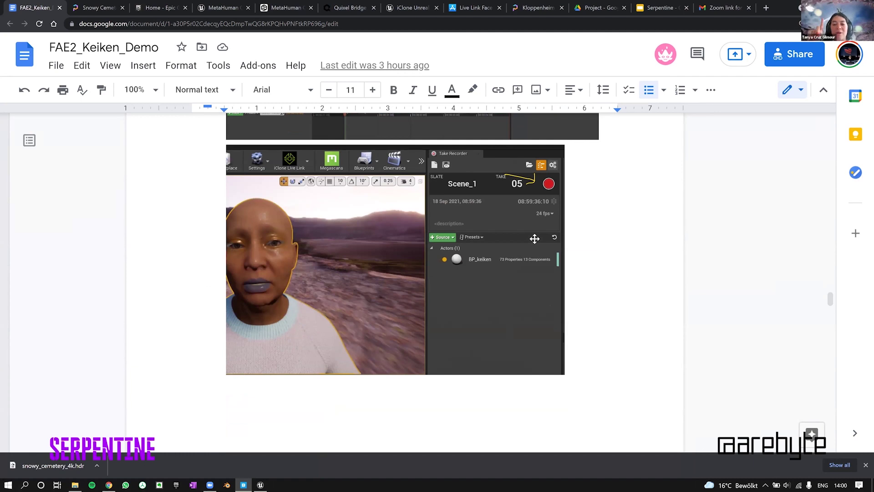
pyautogui.scroll(-4, 576, 213)
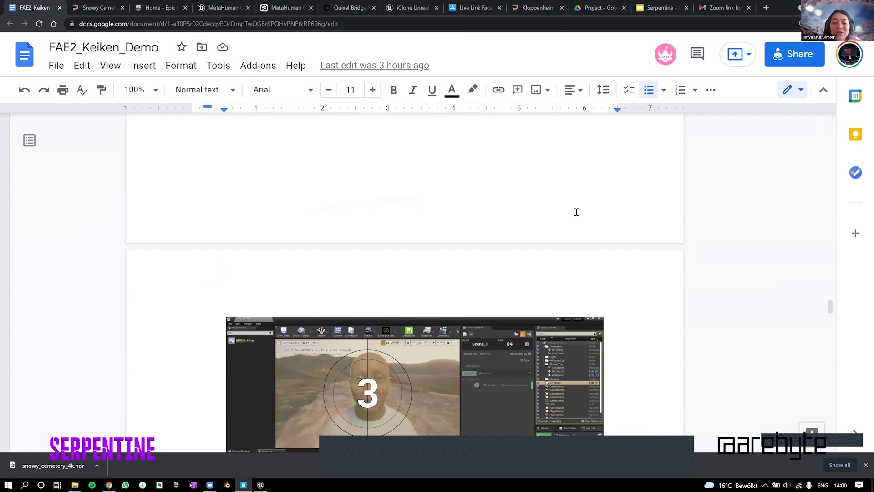
pyautogui.scroll(-3, 576, 212)
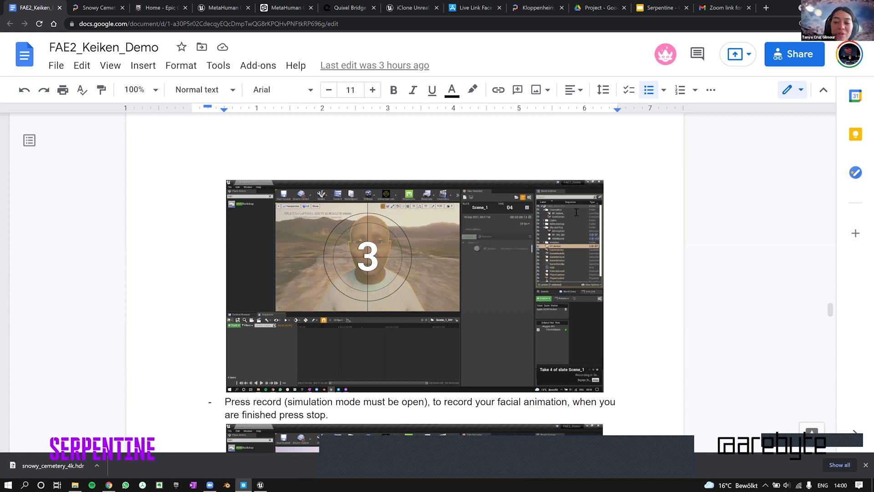
pyautogui.scroll(-2, 660, 291)
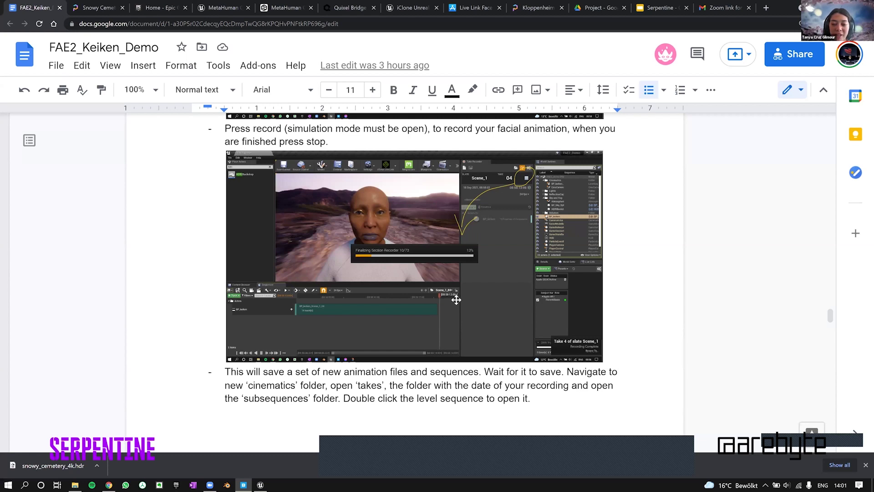
# - Open Task Manager and close its window to return to the FAE2_Keiken_Demo document
pyautogui.hotkey('ctrl', 'shift', 'Escape')
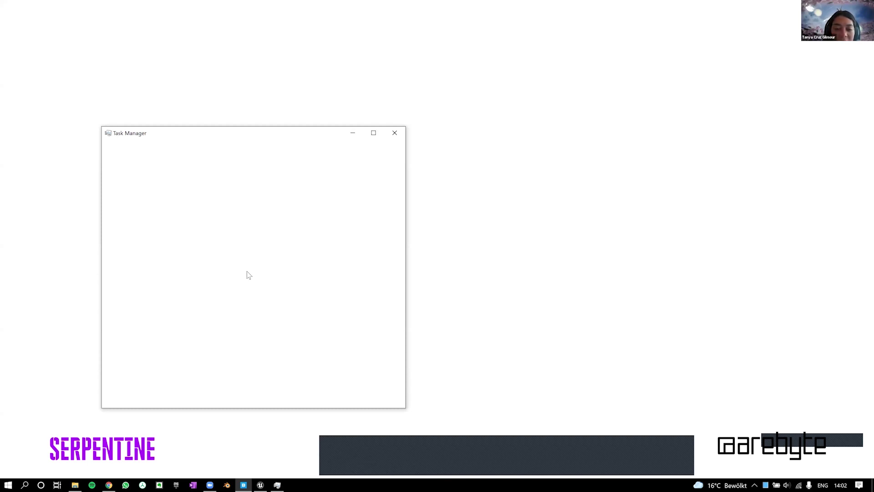
pyautogui.hotkey('alt', 'F4')
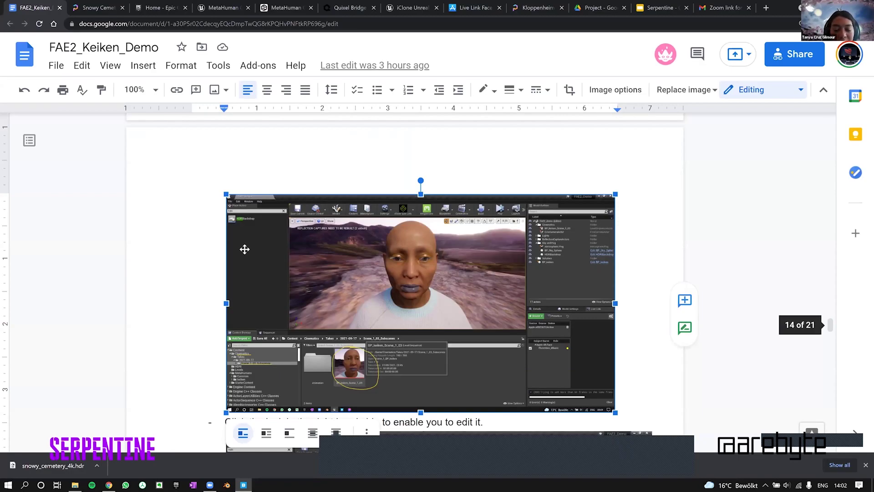
# - Read the document's instructions on opening the recorded level sequence, unlocking it for editing and handling the duplicate character
pyautogui.scroll(-2, 244, 249)
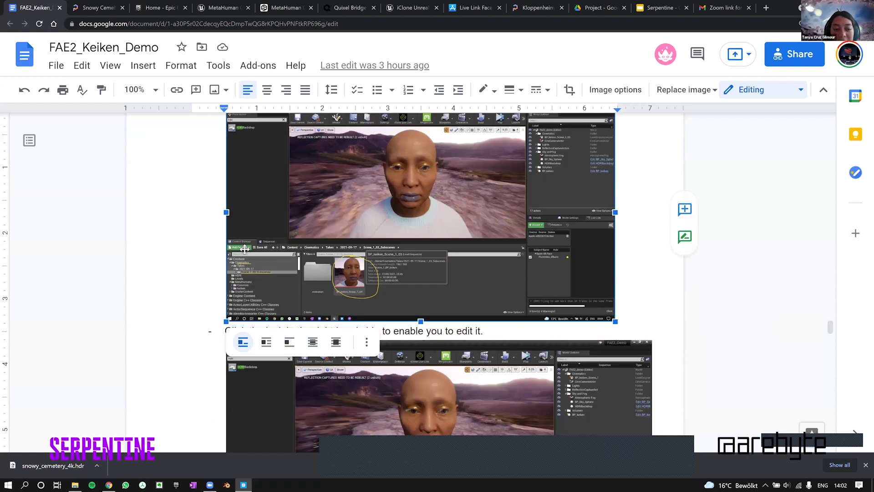
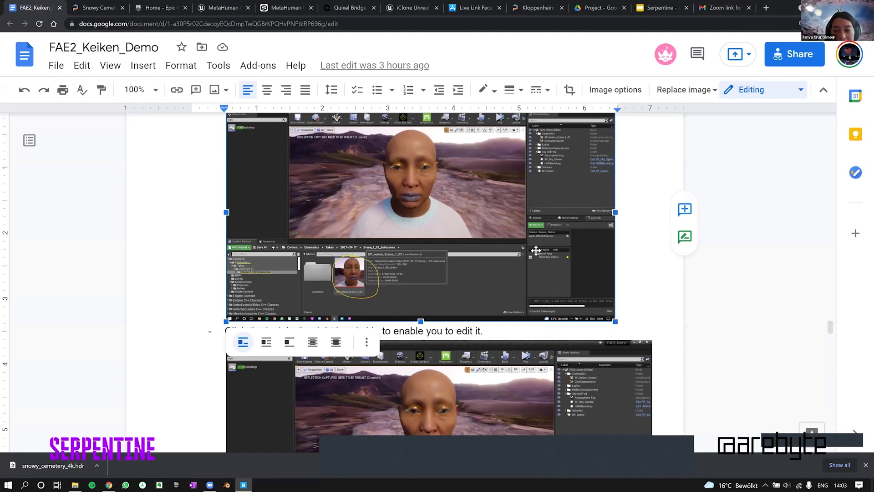
pyautogui.scroll(-5, 536, 251)
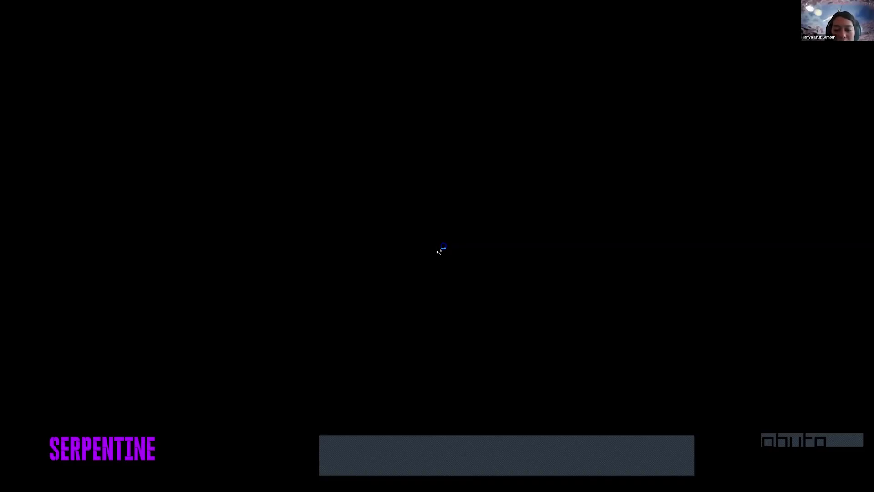
pyautogui.scroll(-1, 404, 328)
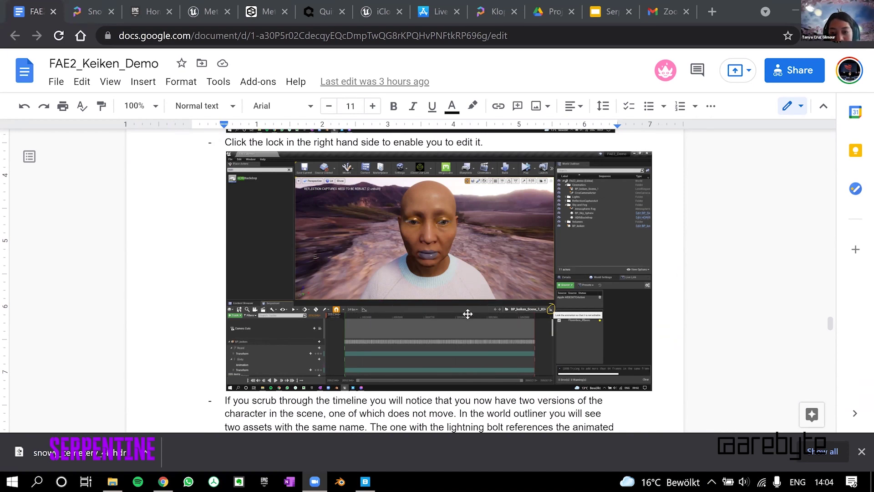
pyautogui.scroll(-6, 465, 315)
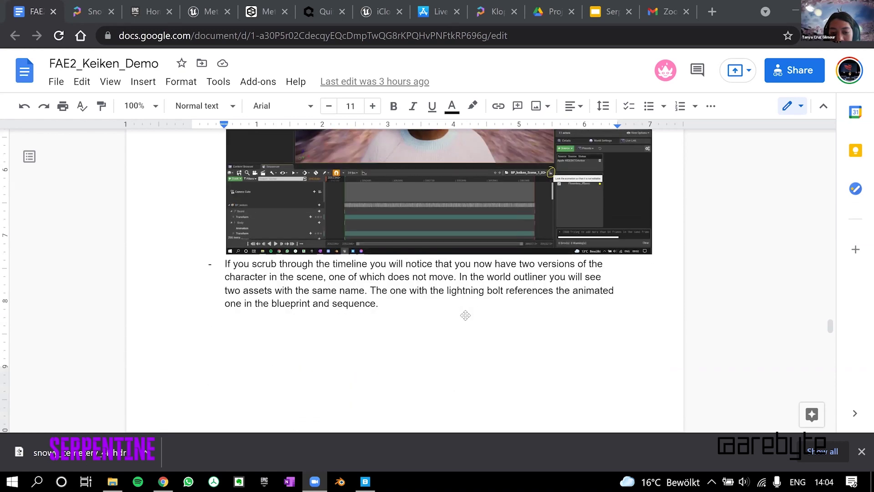
pyautogui.scroll(-2, 465, 315)
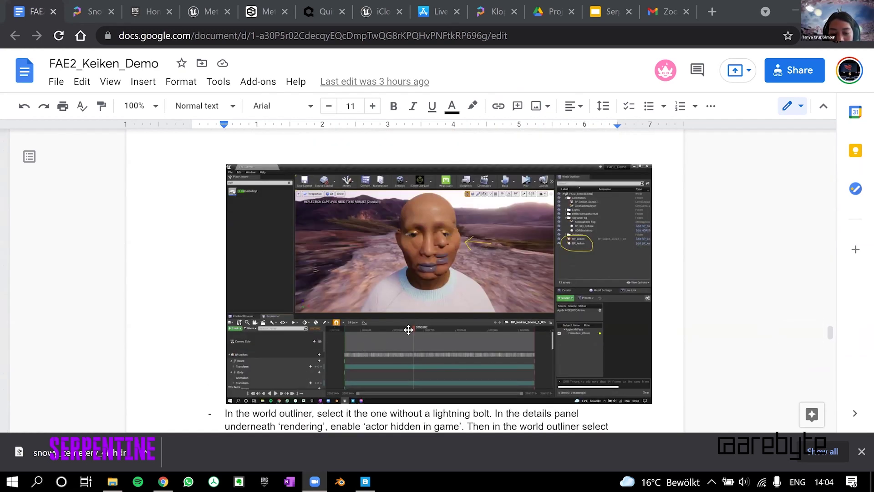